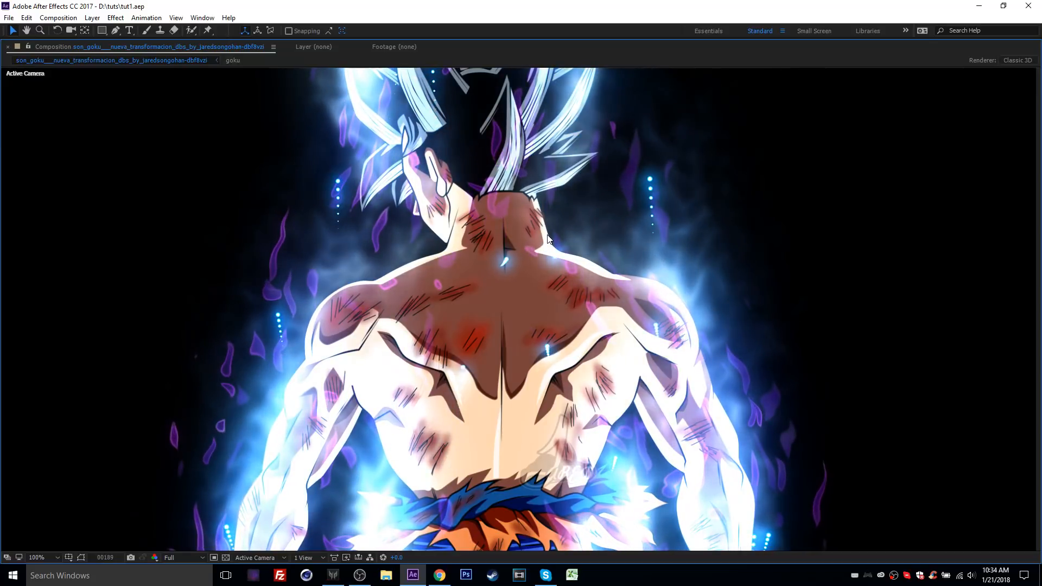
Restore the full panel layout, stop the preview, fit more of the character in view and move the current time to frame 168.
key("grave")
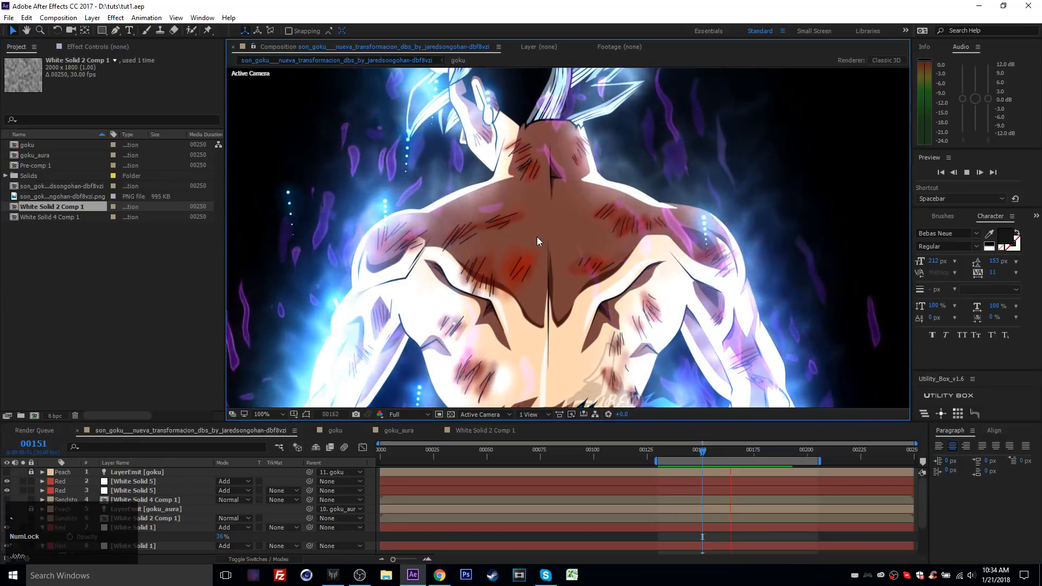
key("space")
scroll(559, 253, "down", 1)
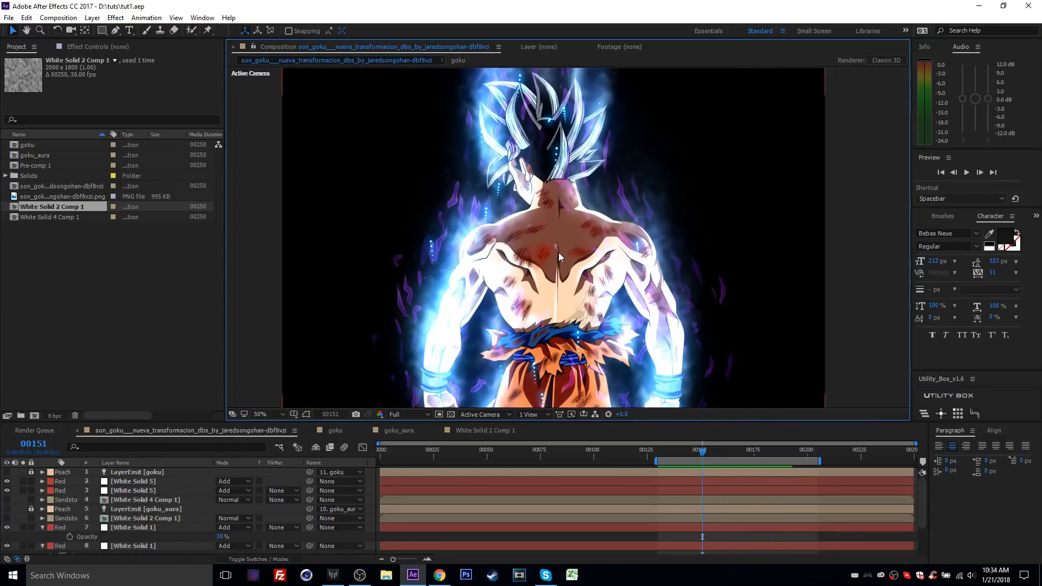
left_click_drag(704, 452, 739, 458)
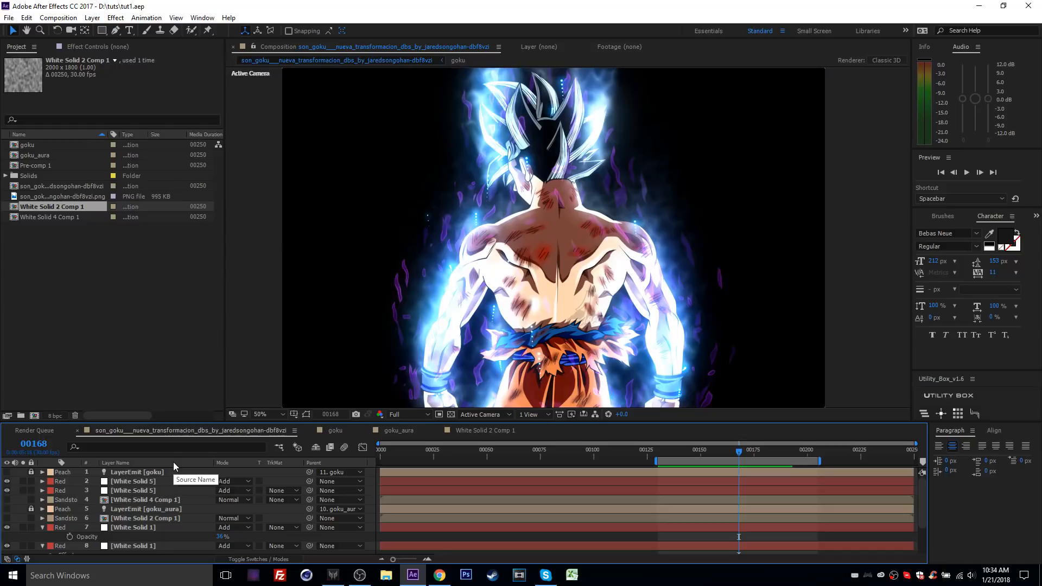
Solo the three White Solid 1 layers in the finished composition and inspect the aura effect up close.
scroll(160, 505, "down", 2)
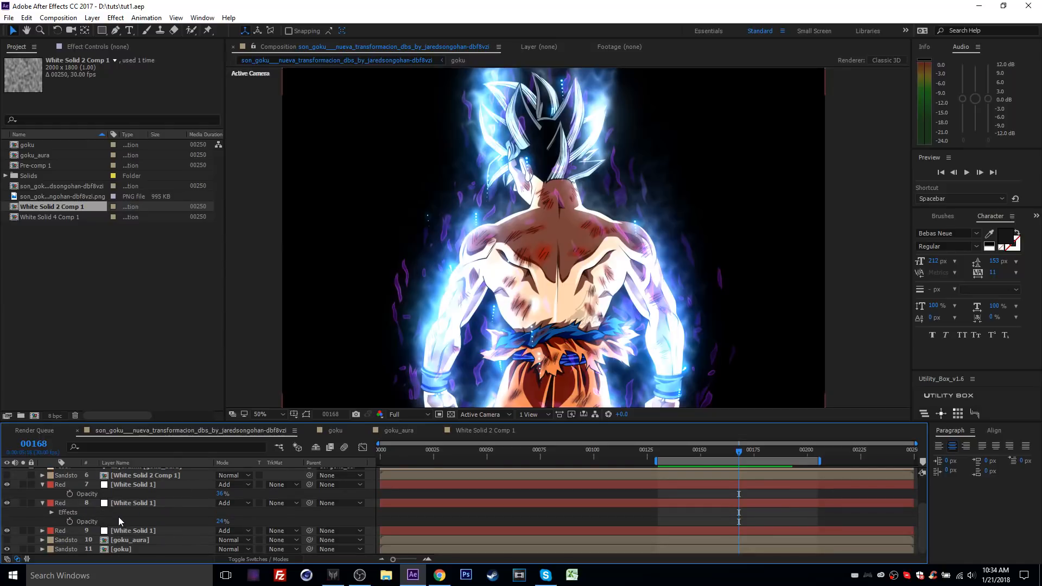
left_click(138, 530)
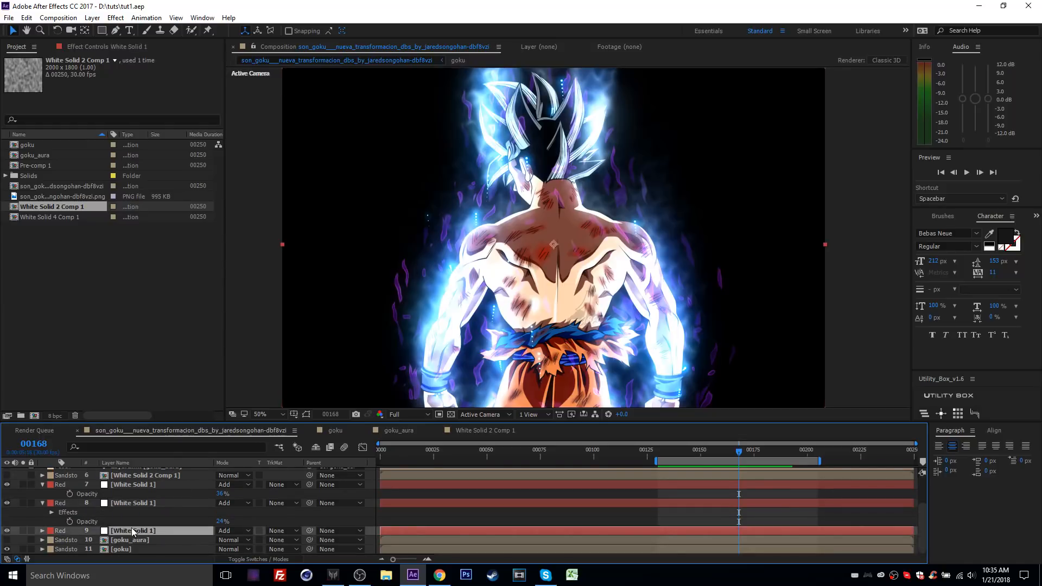
left_click(22, 531)
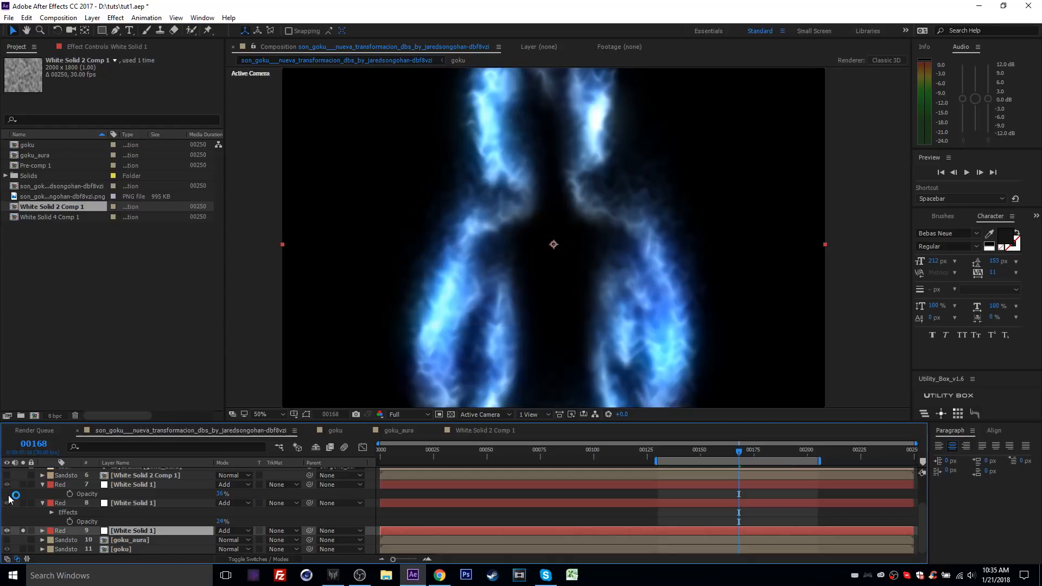
left_click(23, 503)
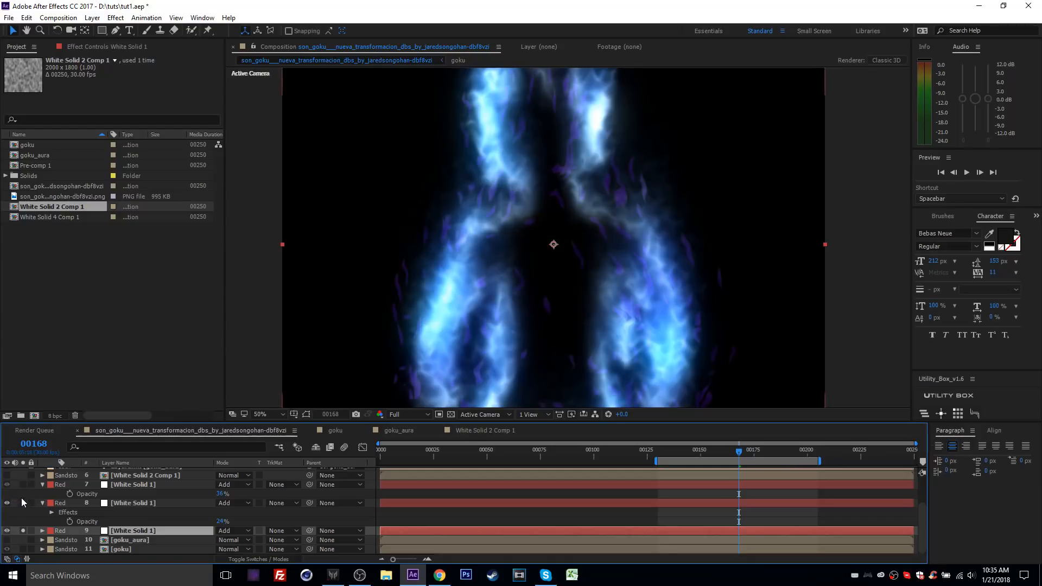
left_click(22, 484)
key("period")
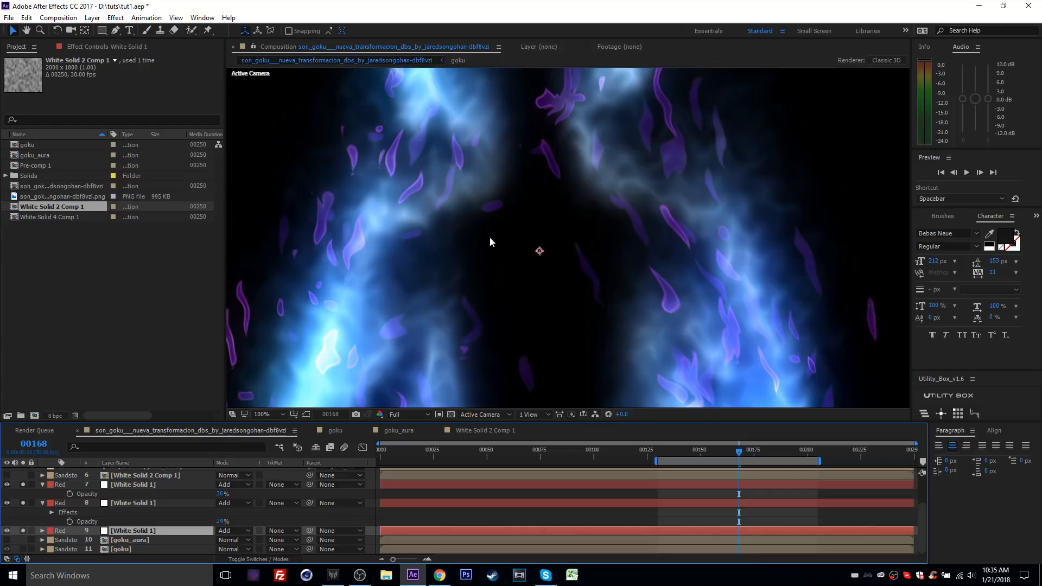
key("comma")
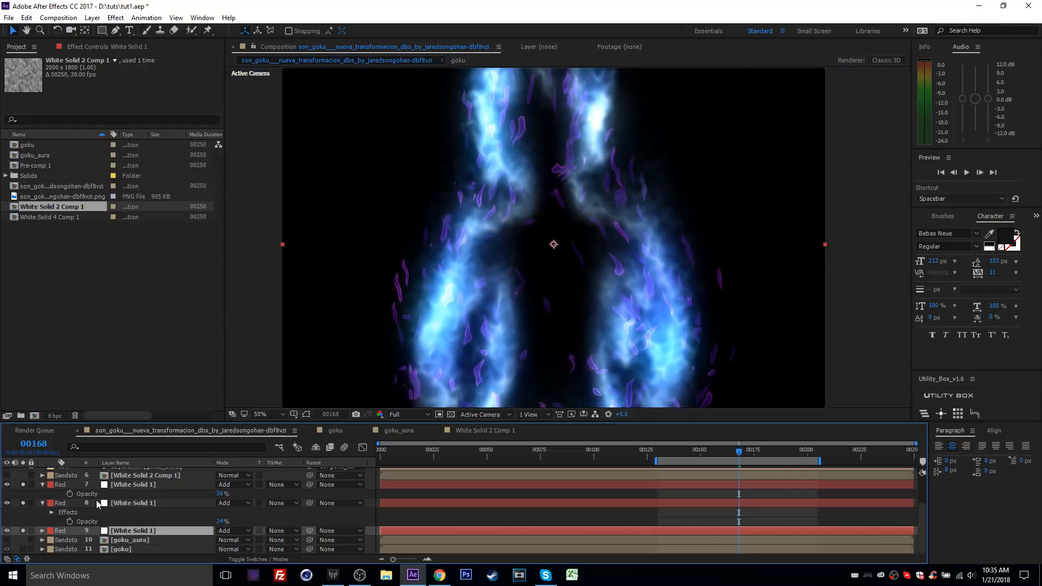
Solo both White Solid 5 layers as well and inspect their particles together with the aura.
scroll(99, 503, "up", 3)
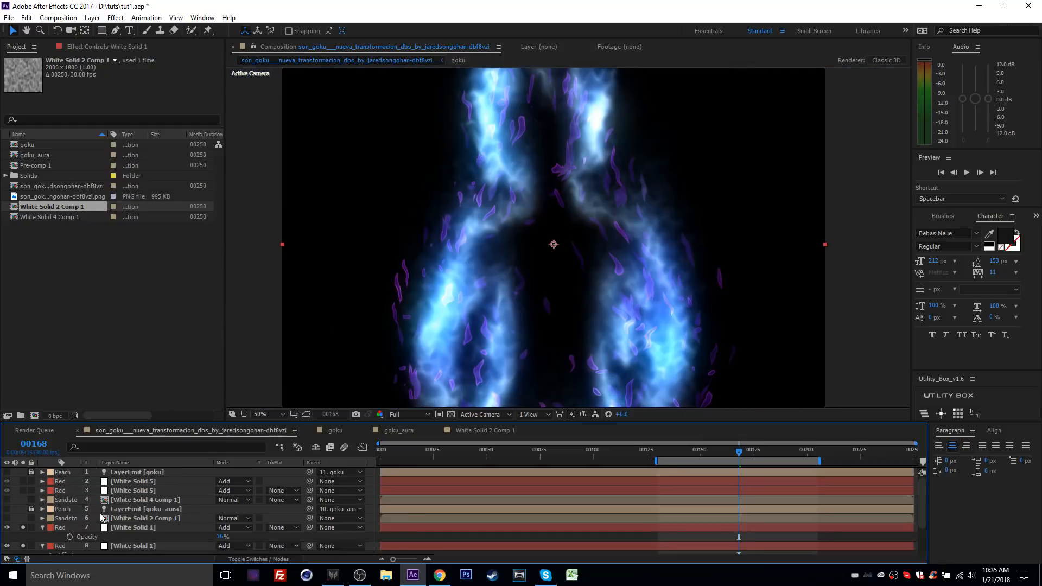
left_click(130, 492)
left_click(22, 491)
left_click(22, 481)
key("period")
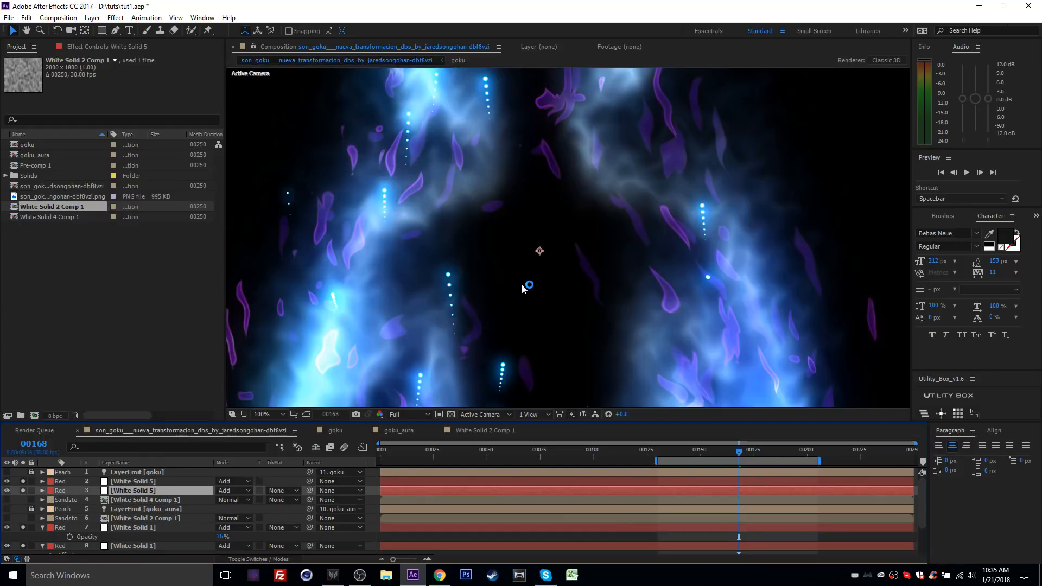
key("comma")
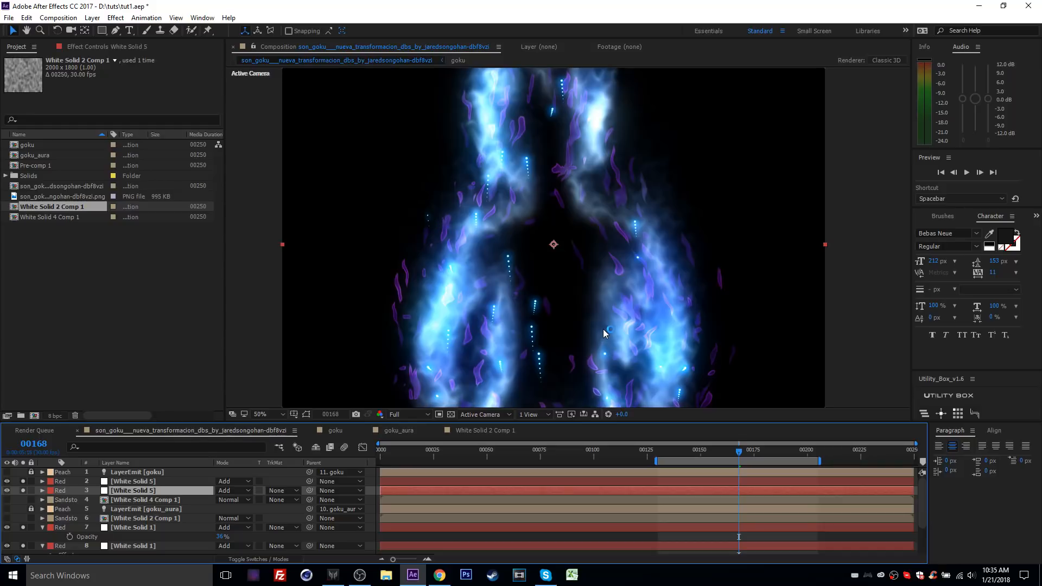
left_click(402, 537)
Create a new 1920 x 1080 composition at 30 fps with a duration of 350 frames.
left_click(58, 17)
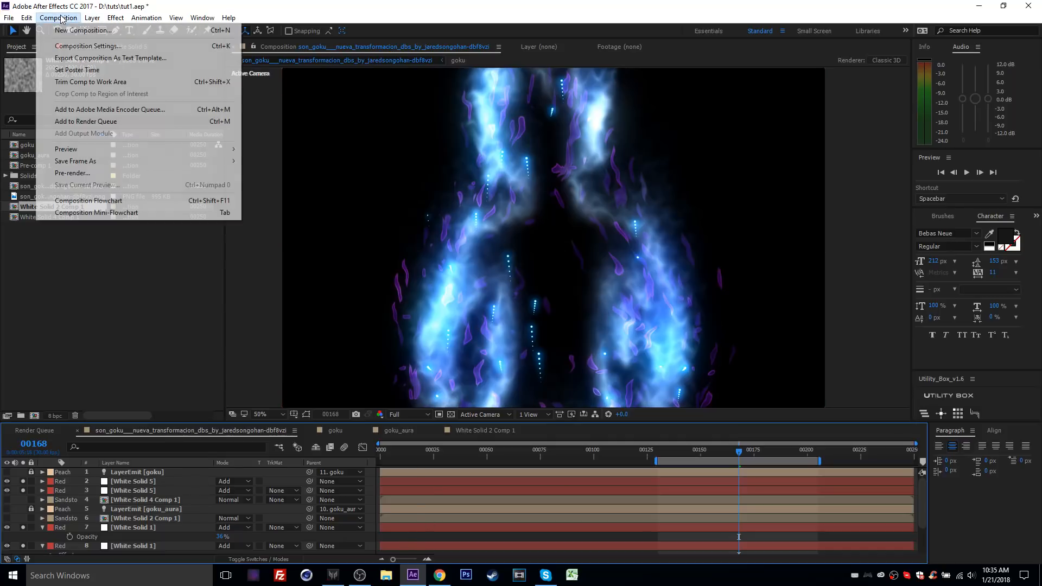
left_click(68, 33)
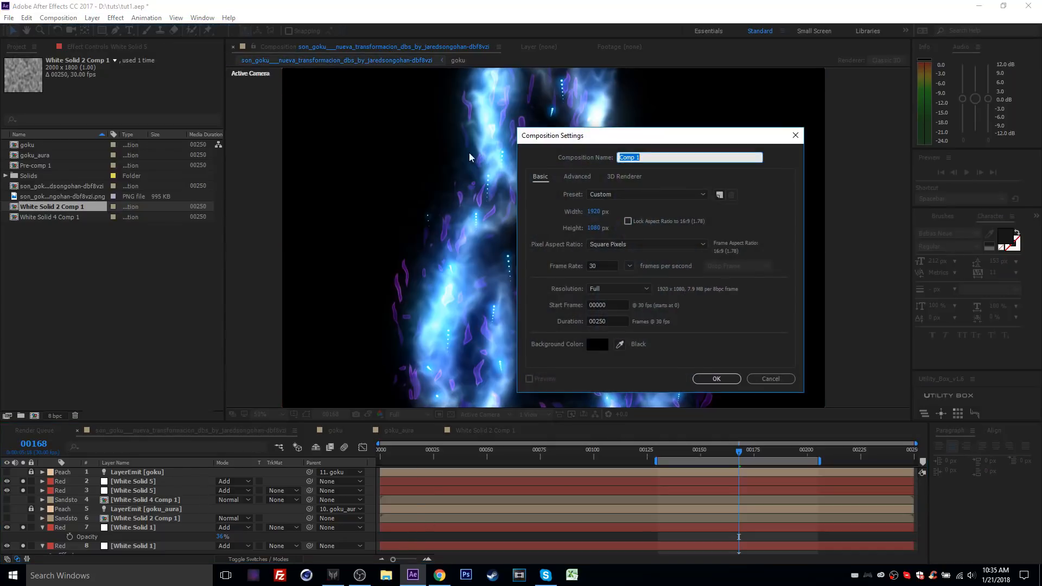
left_click(597, 212)
left_click(595, 228)
left_click(542, 213)
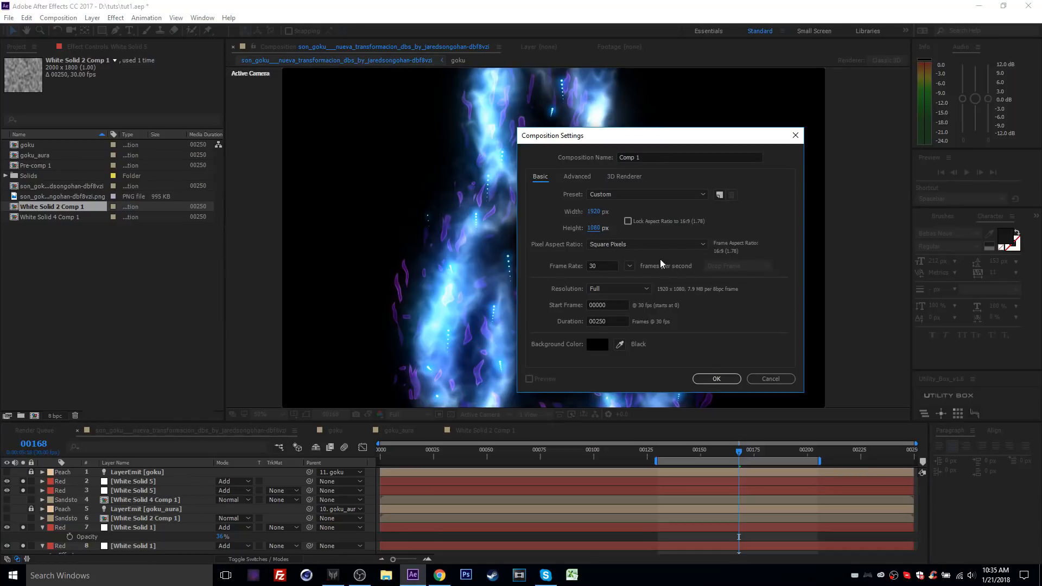
left_click_drag(600, 321, 721, 305)
key("Left")
key("BackSpace")
type("3")
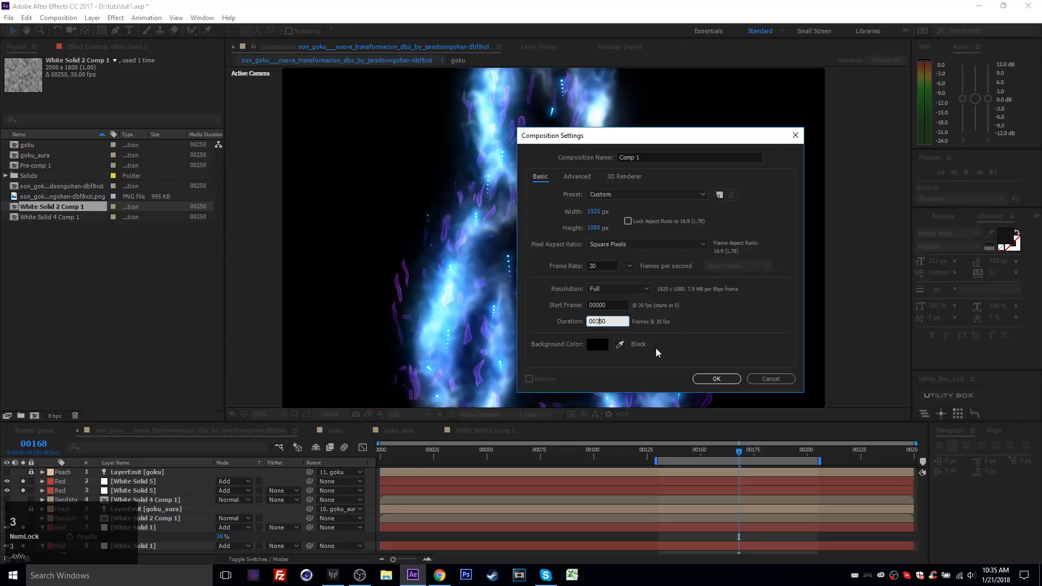
left_click(712, 380)
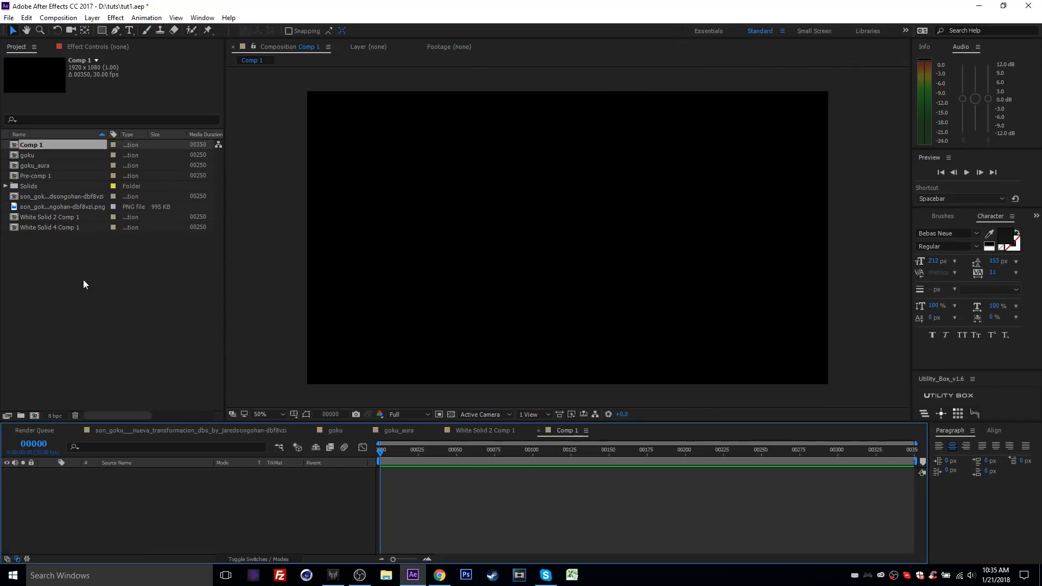
Add the Goku PNG to the new composition and move it down until the whole head is inside the frame.
left_click(35, 207)
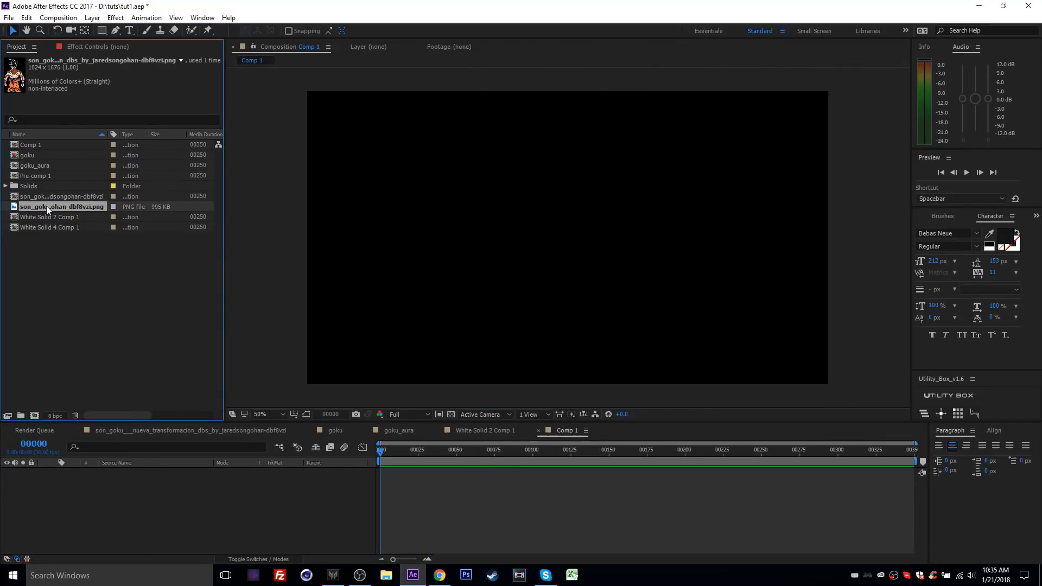
left_click_drag(47, 206, 184, 500)
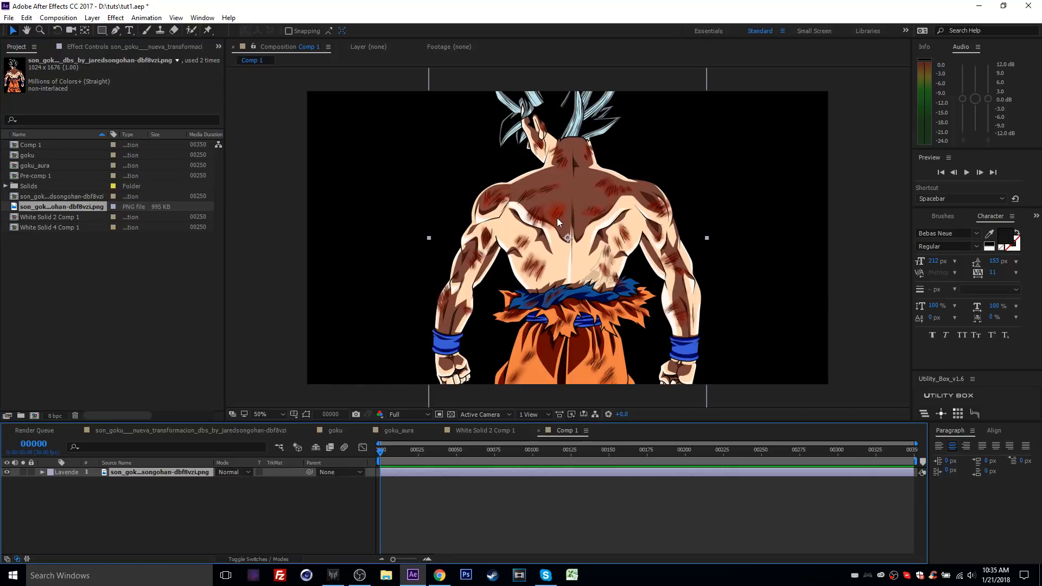
left_click_drag(557, 217, 549, 282)
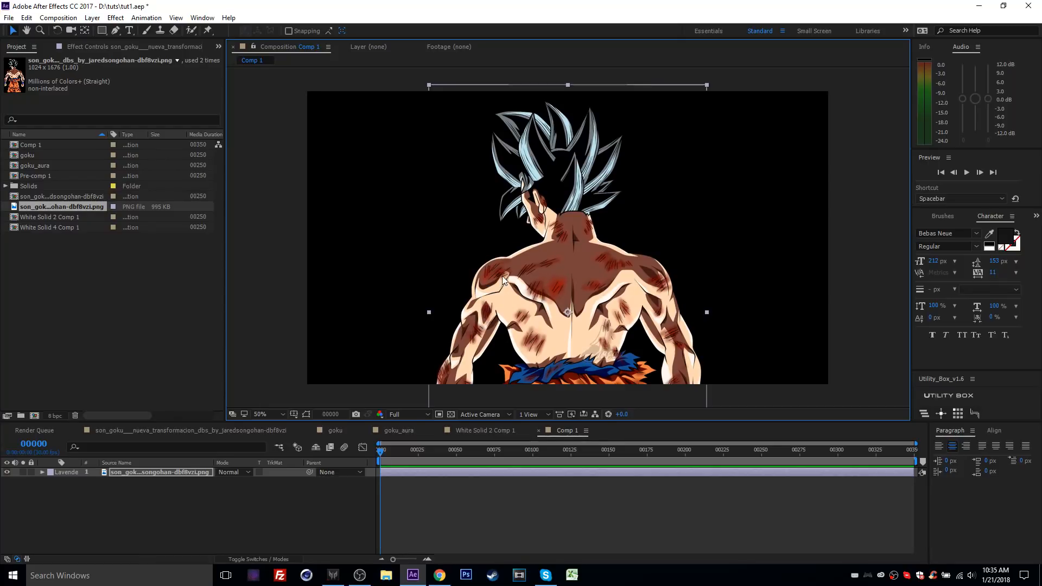
left_click(171, 474)
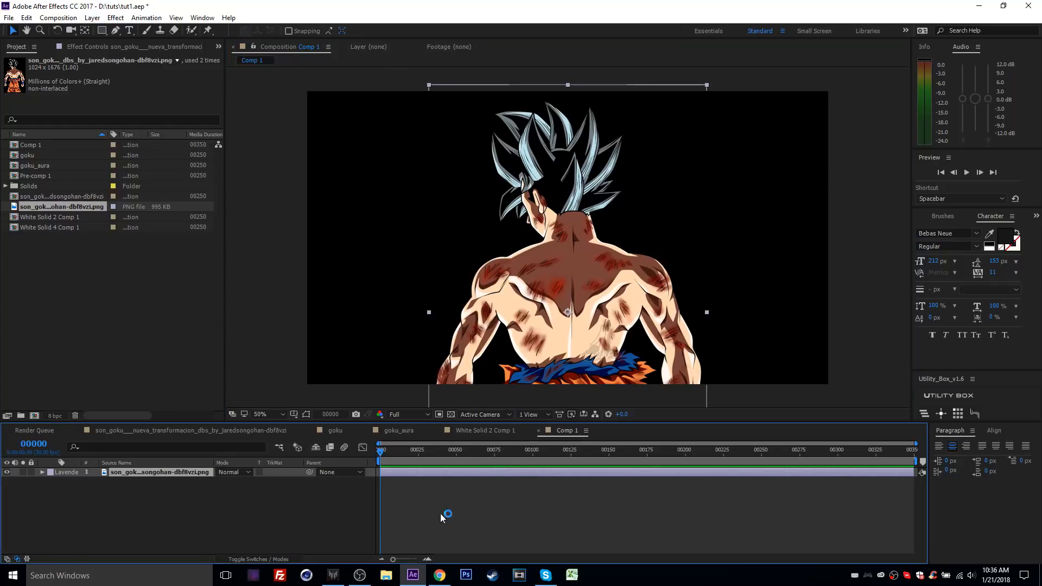
Switch to Chrome and look through the "goku png" image results and the source picture's preview.
left_click(432, 582)
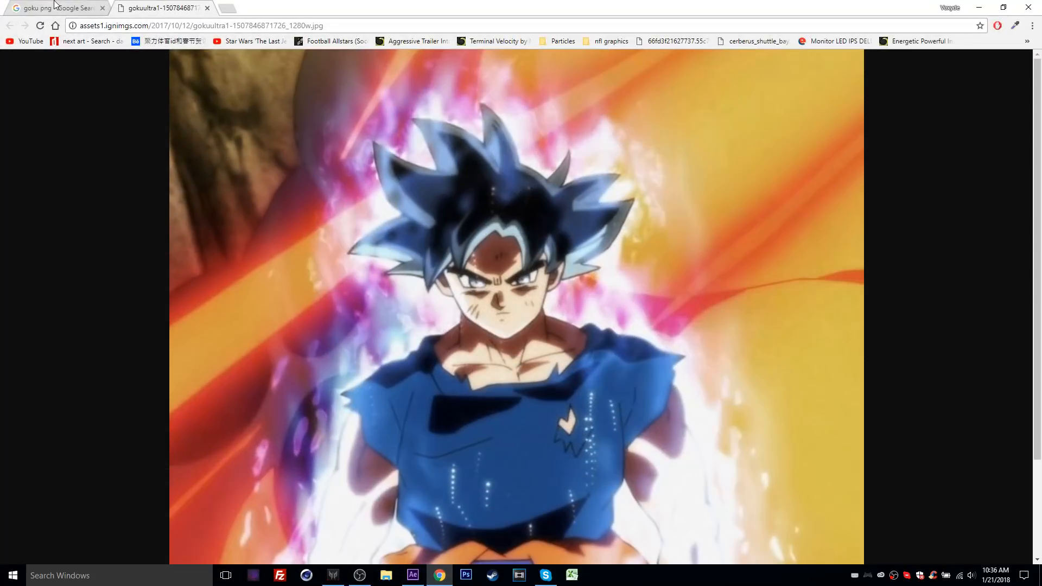
left_click(57, 6)
scroll(157, 269, "up", 4)
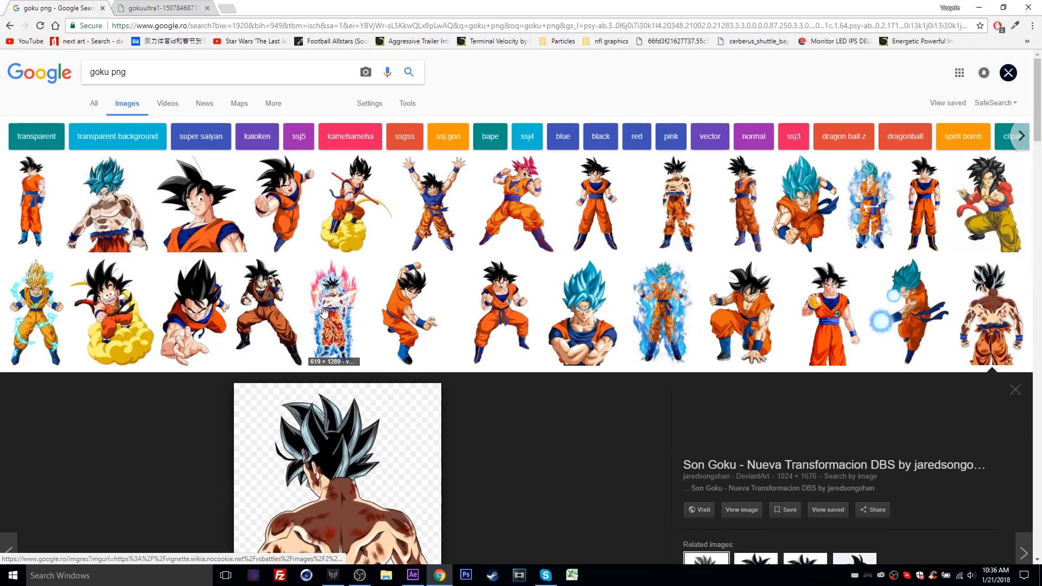
scroll(353, 311, "down", 4)
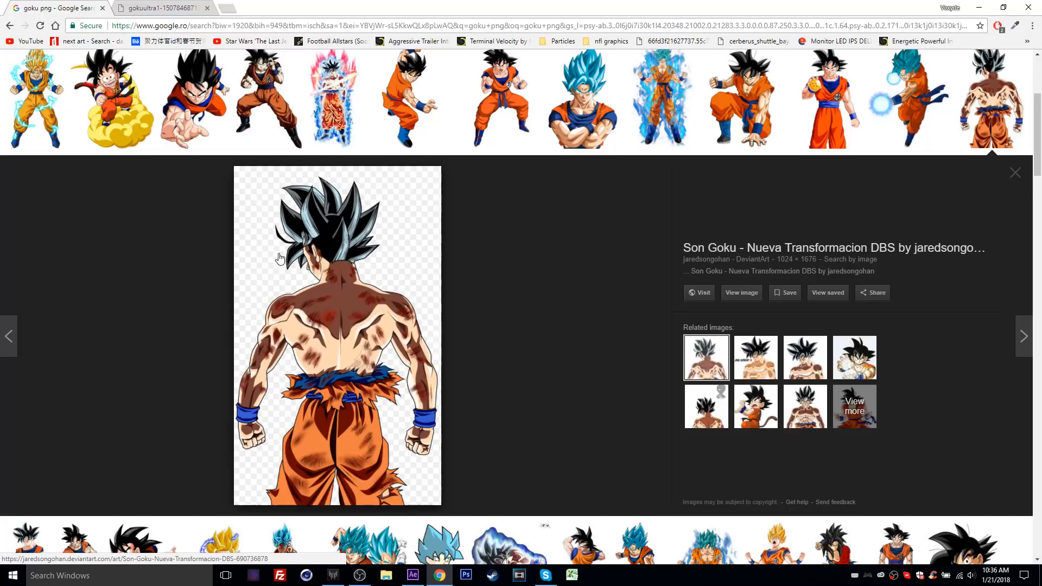
Return to After Effects and check the Goku image against the transparency grid, then hide the grid again.
left_click(413, 575)
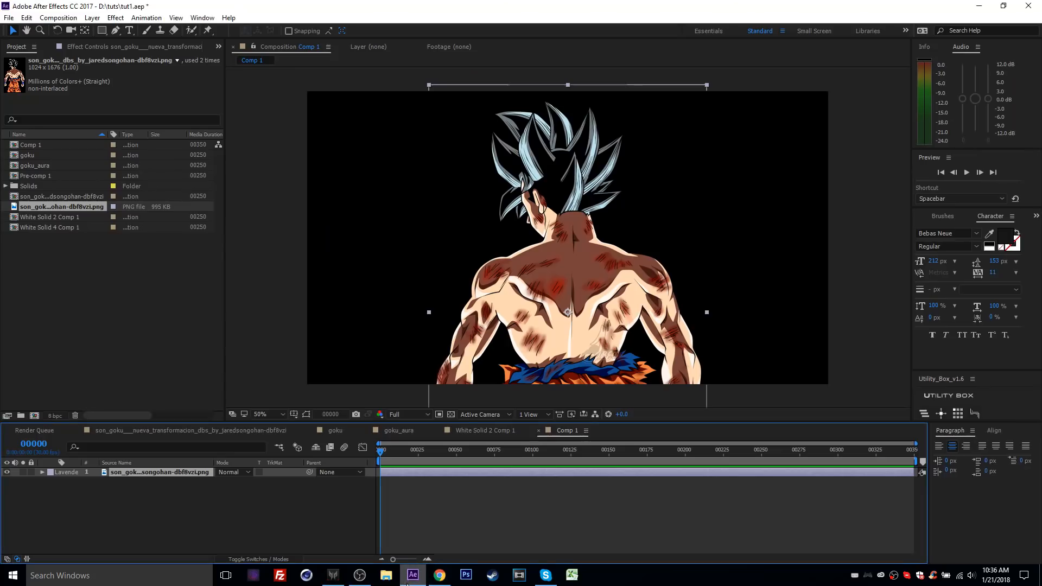
left_click(451, 414)
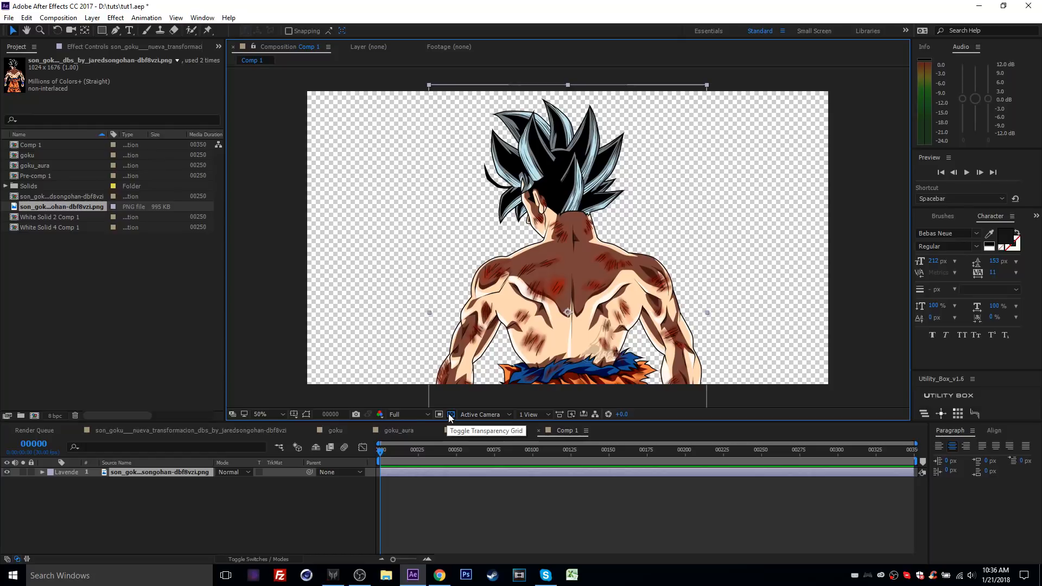
left_click(450, 415)
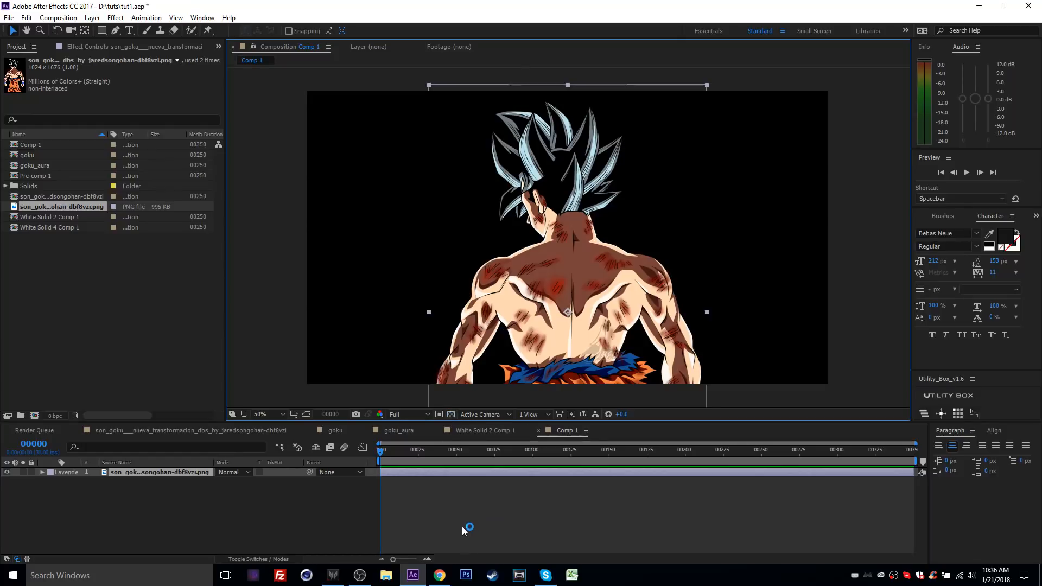
Rename the current composition to Main.
key("ctrl+k")
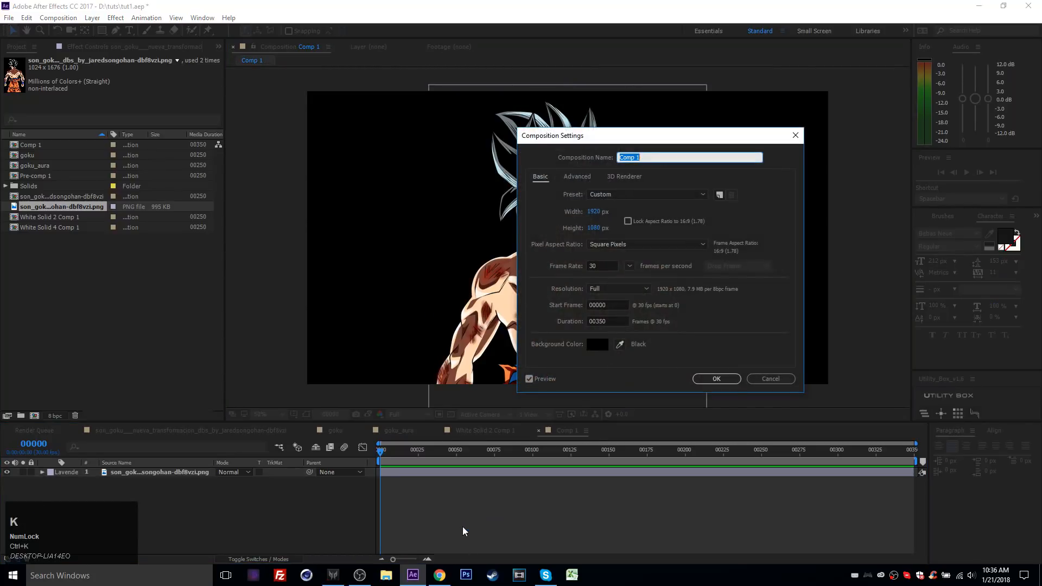
type("Main")
key("Return")
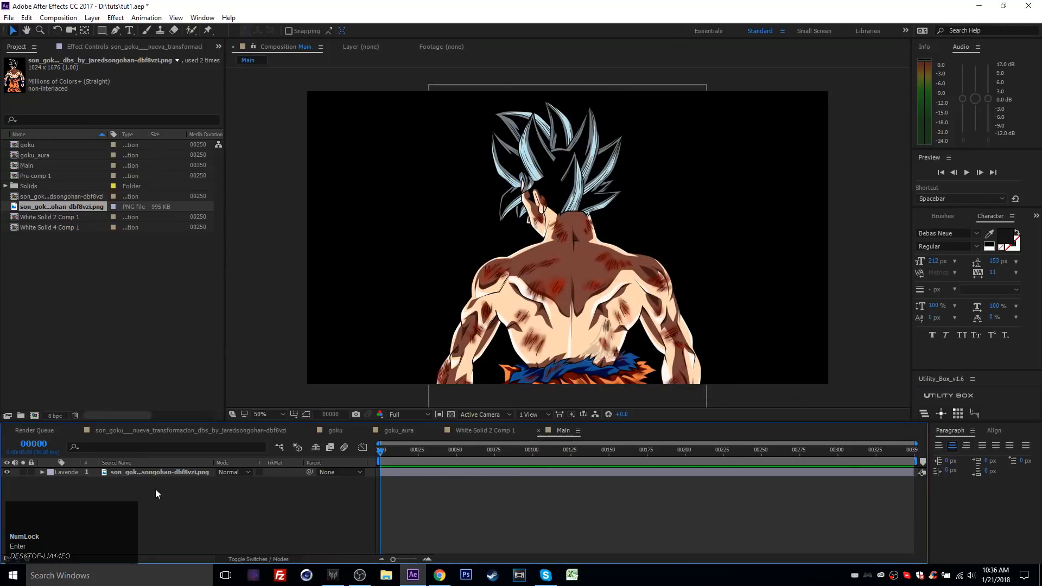
Pre-compose the Goku image layer as "Goku", moving all attributes into the new composition.
left_click(396, 473)
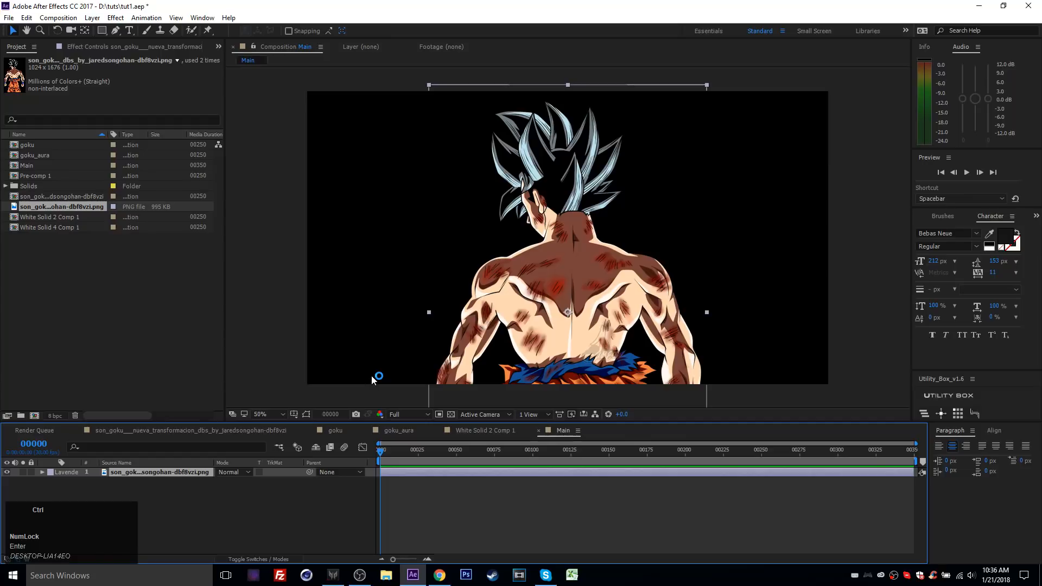
key("ctrl+shift+c")
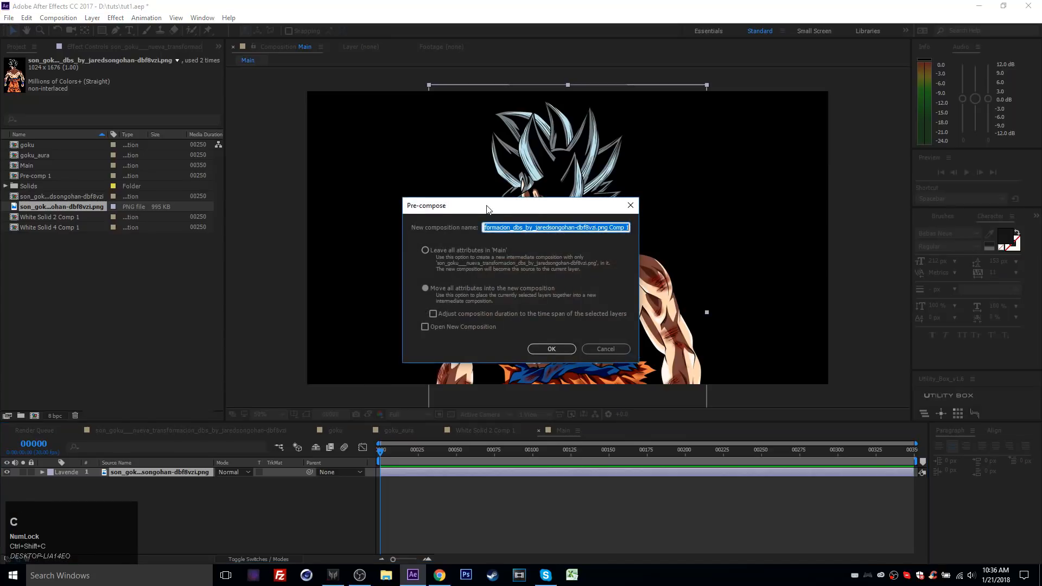
left_click_drag(487, 209, 198, 207)
left_click(136, 287)
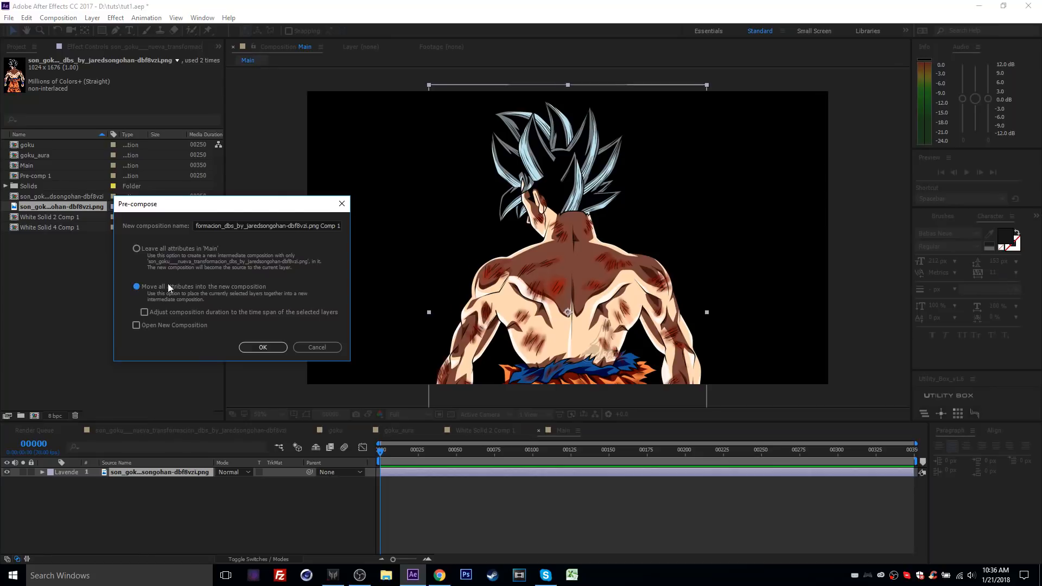
left_click(230, 225)
key("ctrl+a")
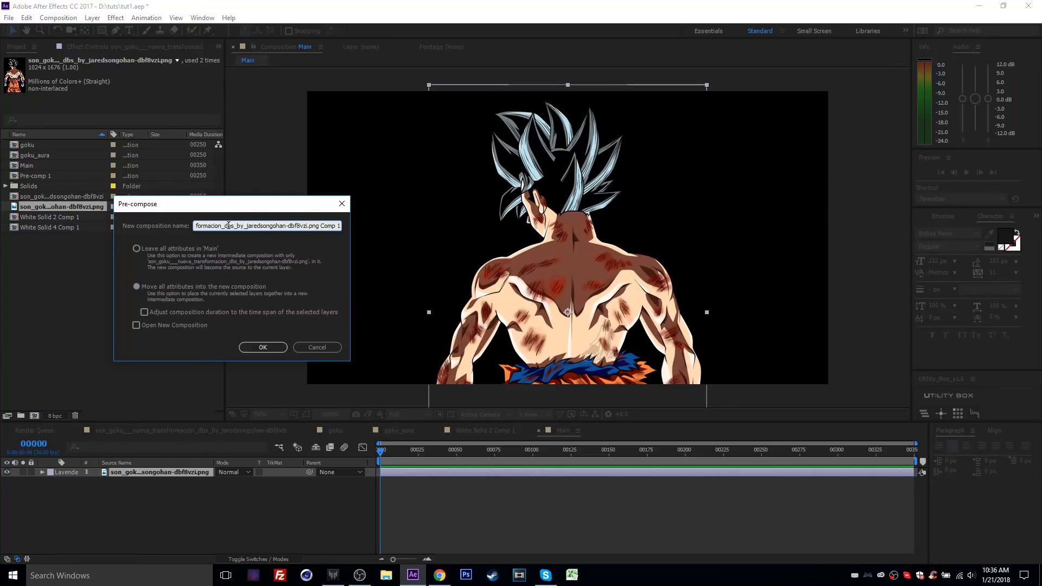
type("Goku")
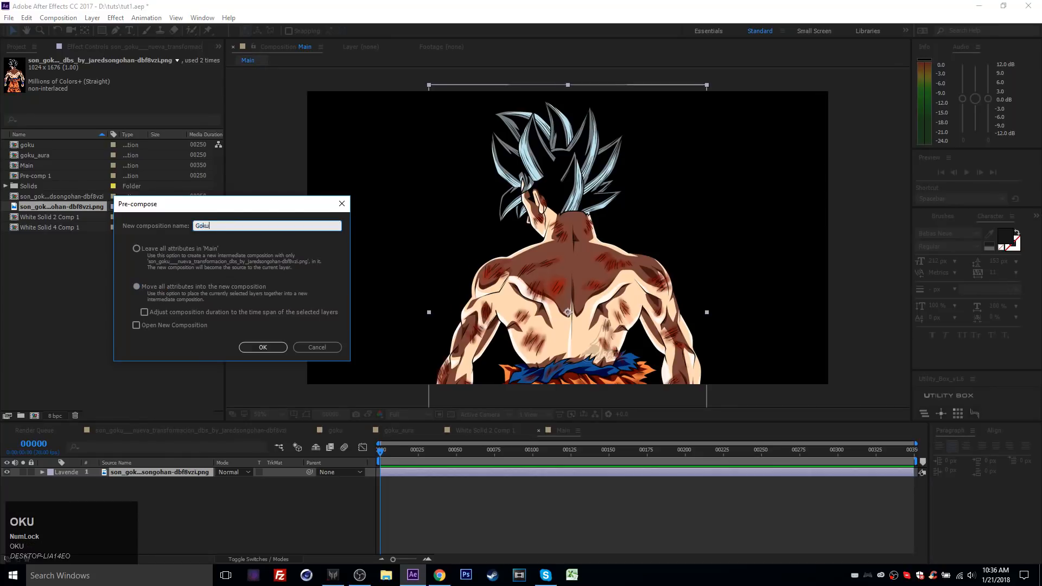
key("Return")
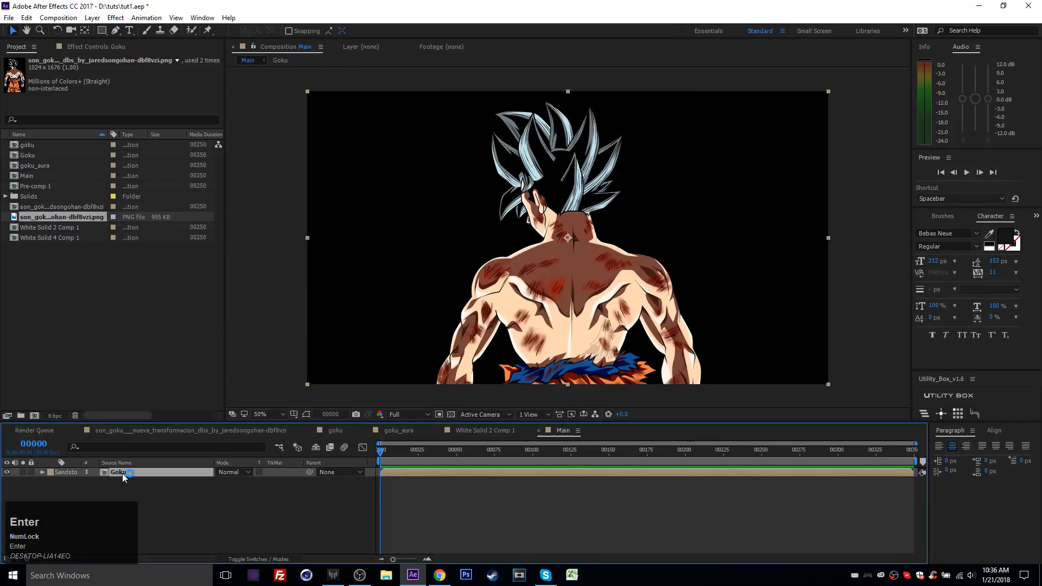
Duplicate the Goku layer and pre-compose the upper copy as "Goku_edge".
key("ctrl+d")
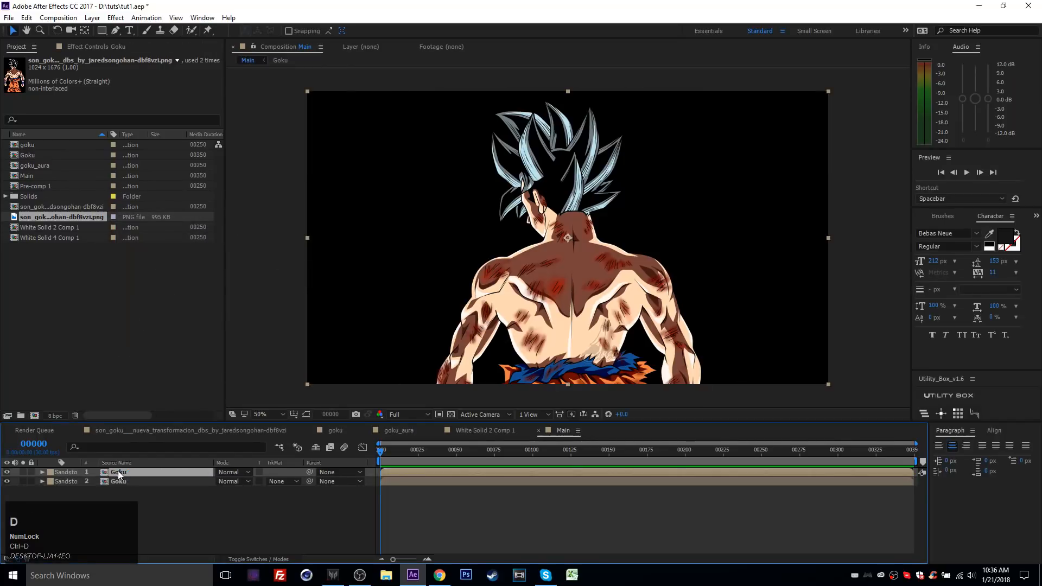
left_click(130, 484)
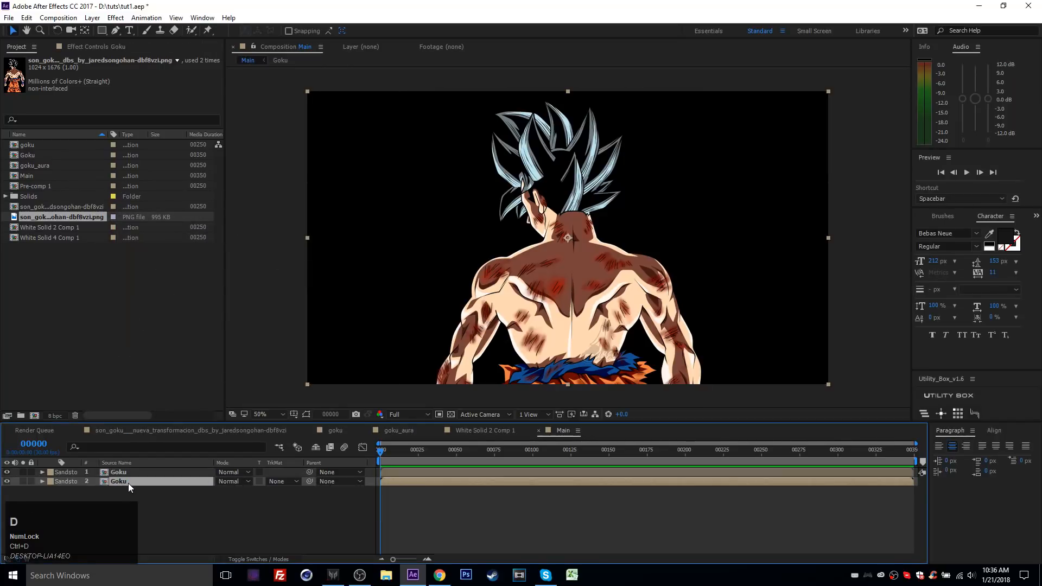
left_click(7, 483)
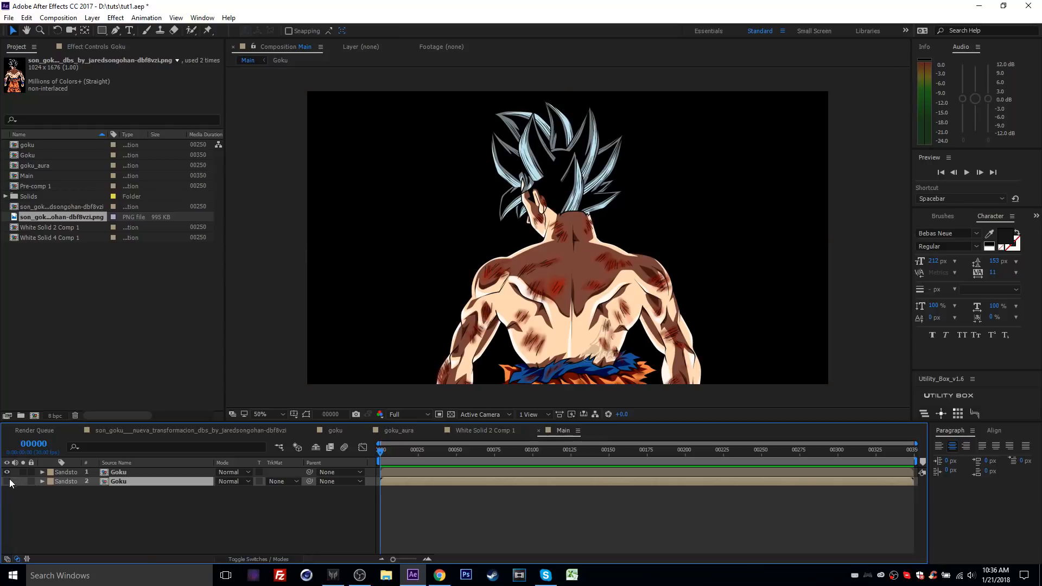
left_click(129, 473)
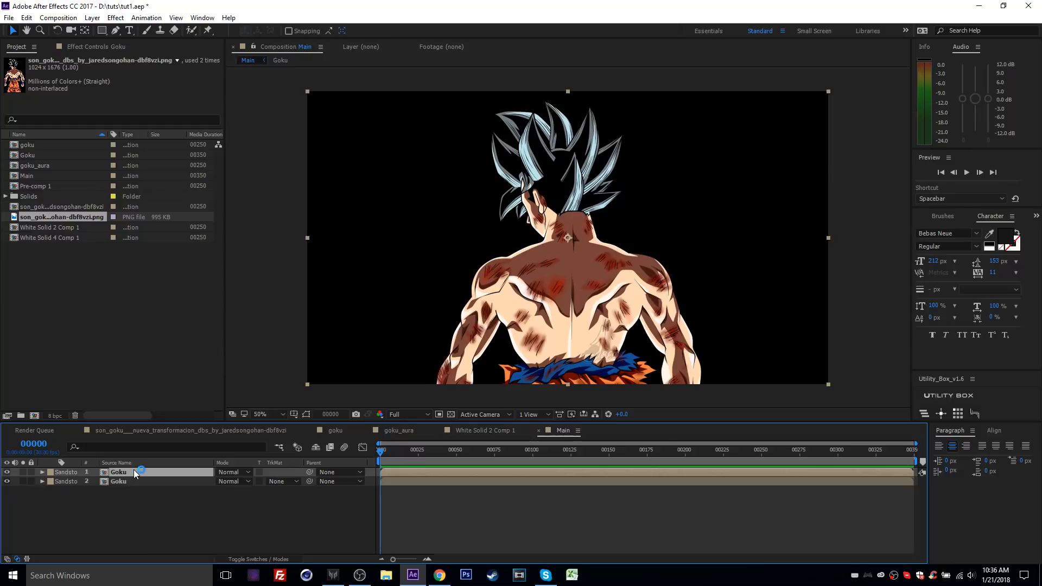
key("ctrl+shift+c")
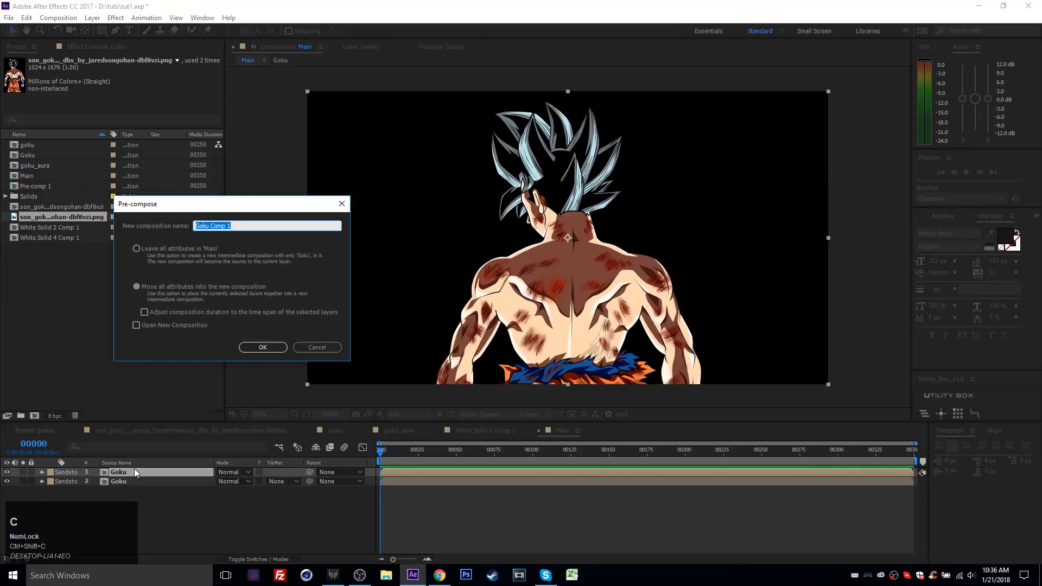
type("Goku_edge")
key("Return")
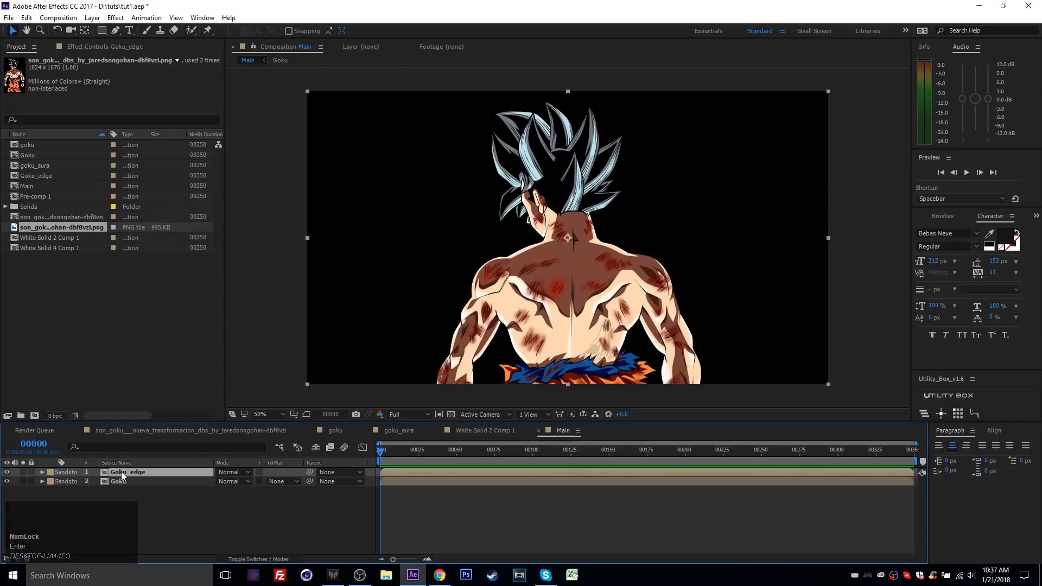
Open the Goku_edge composition and apply a Fill effect to its Goku layer with the color set to white (FFFFFF).
double_click(121, 471)
left_click(152, 474)
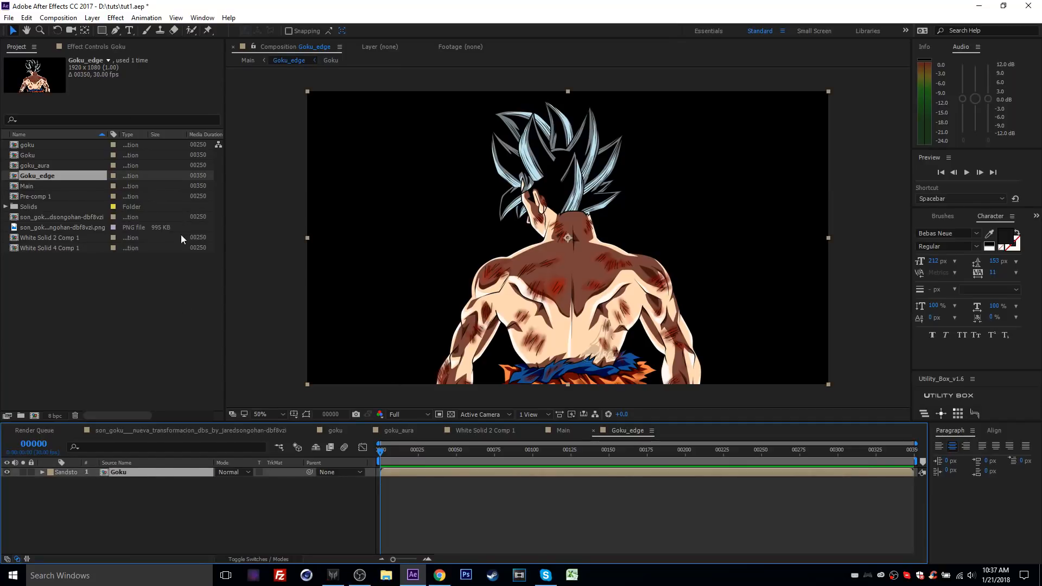
left_click(87, 46)
left_click(115, 17)
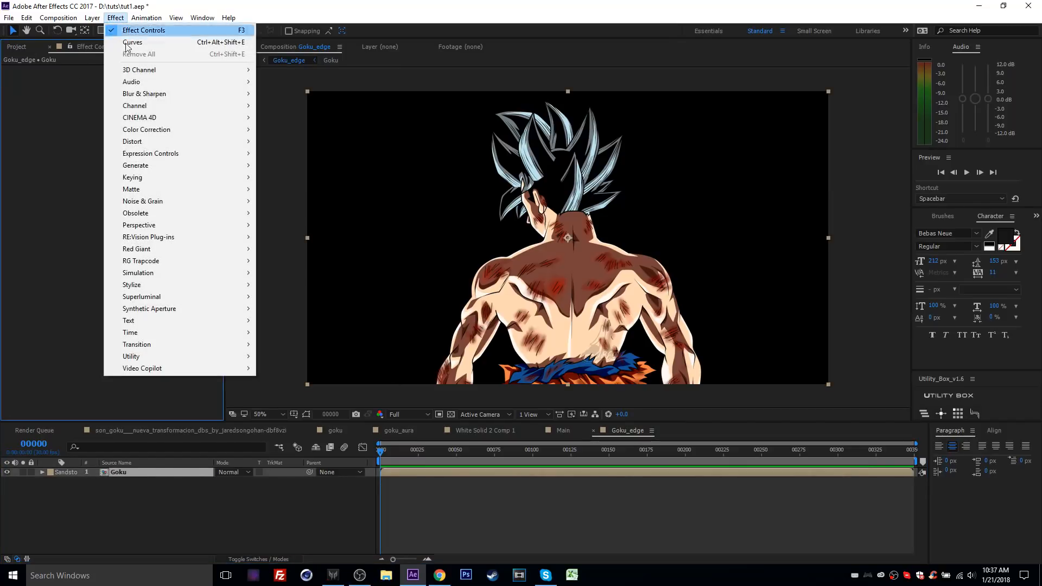
mouse_move(145, 169)
left_click(288, 344)
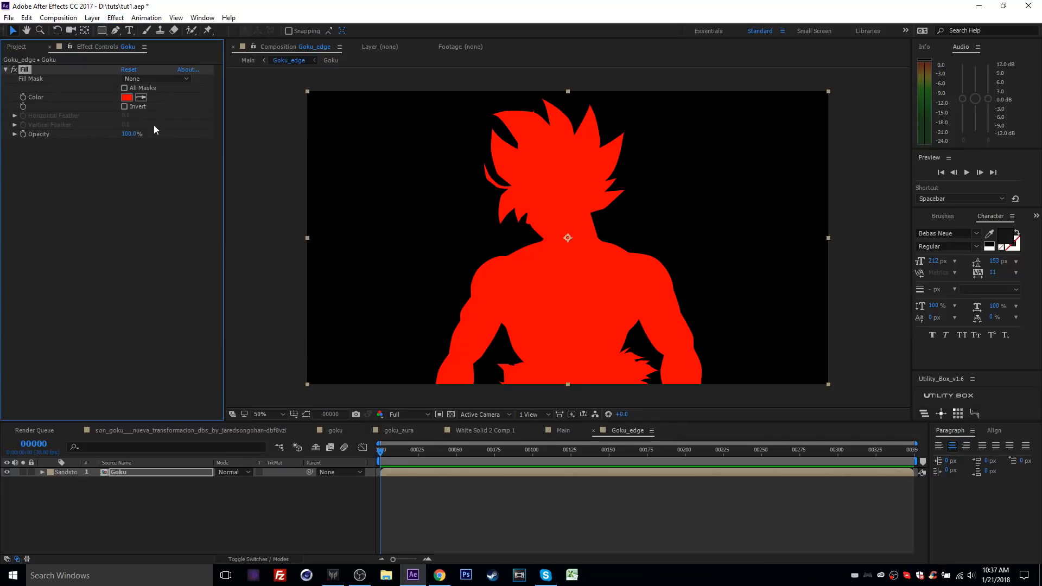
left_click(127, 97)
type("ffffff")
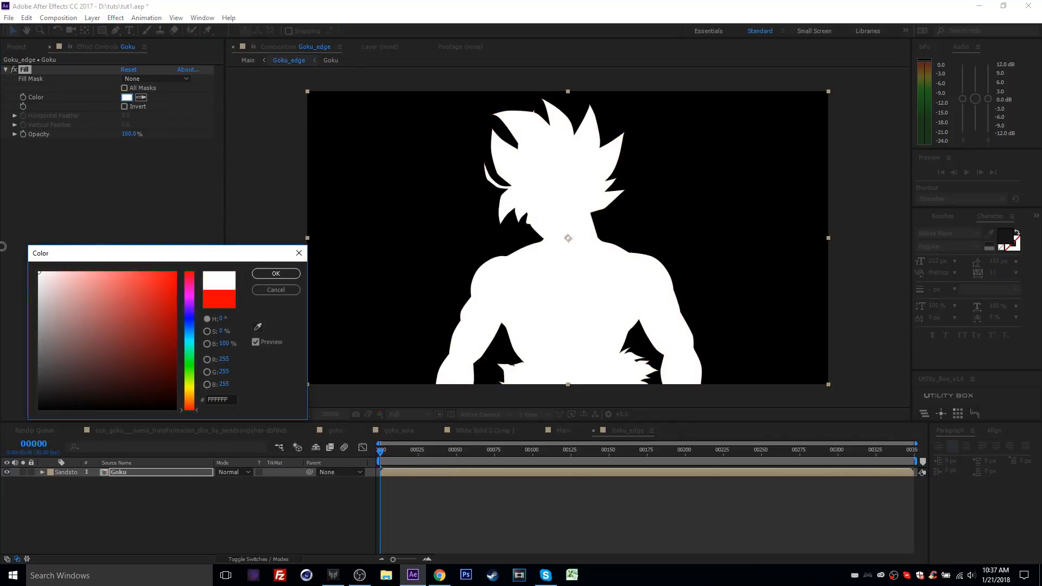
left_click(271, 269)
Duplicate the white-filled Goku layer and set the lower copy's track matte to Luma Inverted Matte "Goku", checking it against the transparency grid.
left_click(130, 471)
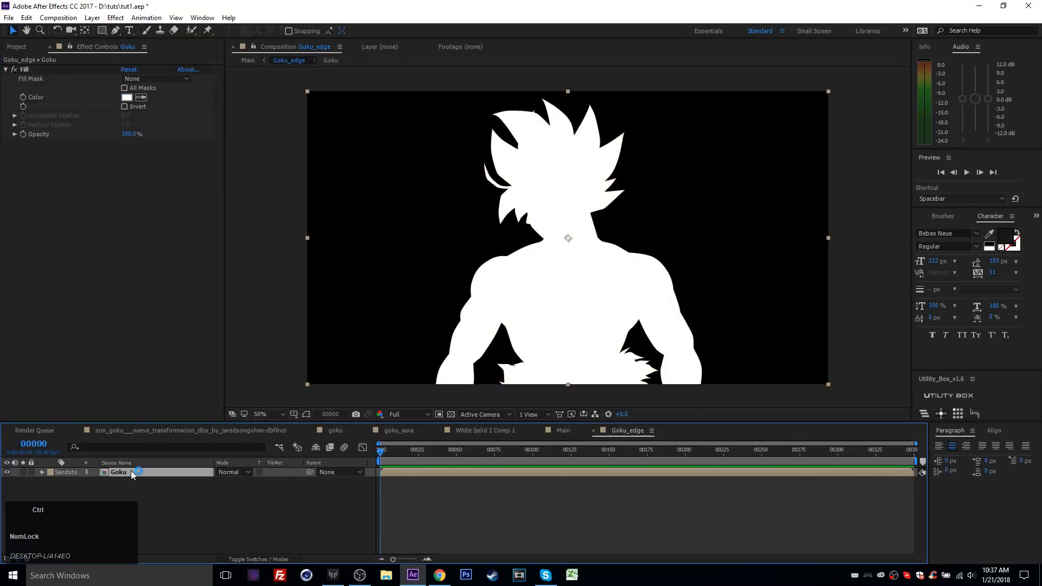
key("ctrl+d")
left_click(128, 481)
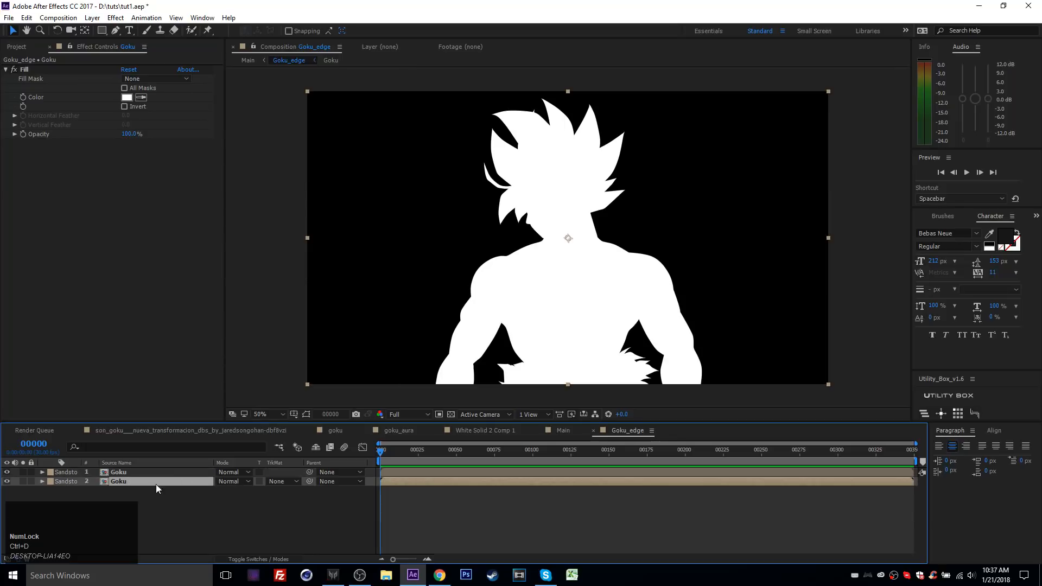
left_click(295, 482)
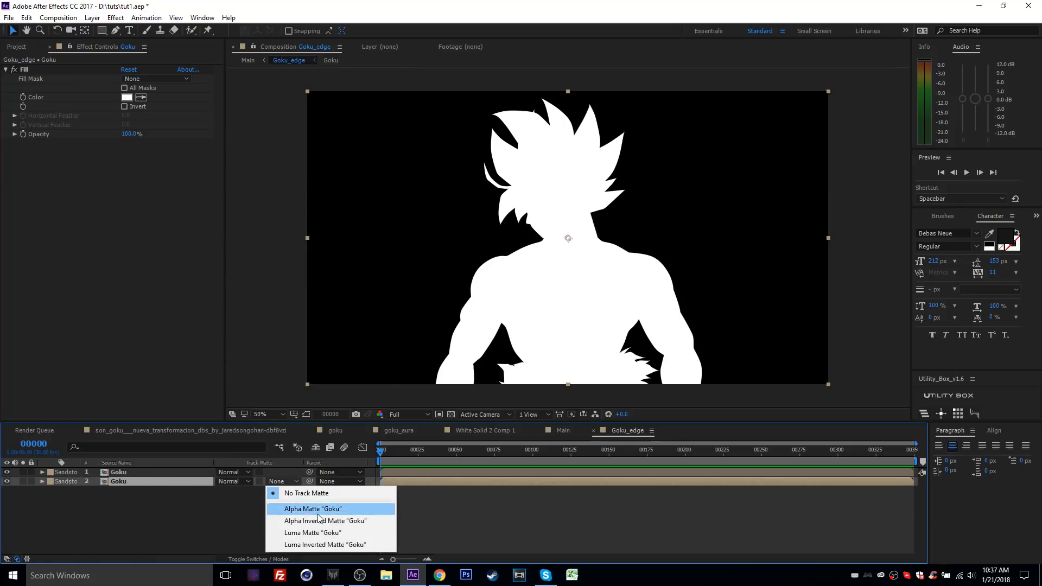
left_click(359, 549)
mouse_move(382, 451)
left_mouse_down()
mouse_move(425, 451)
mouse_move(383, 451)
left_mouse_up()
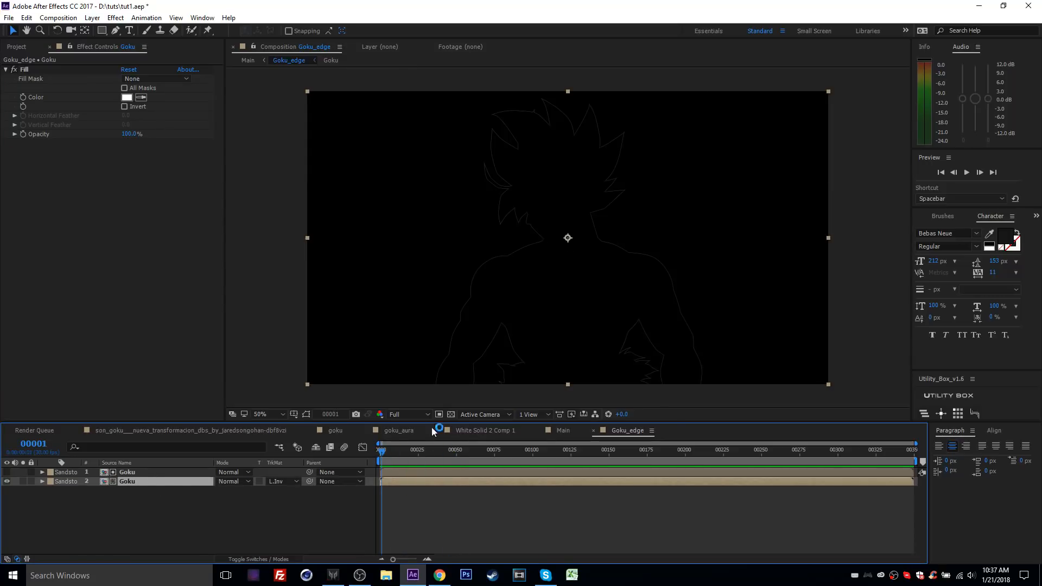
left_click(451, 414)
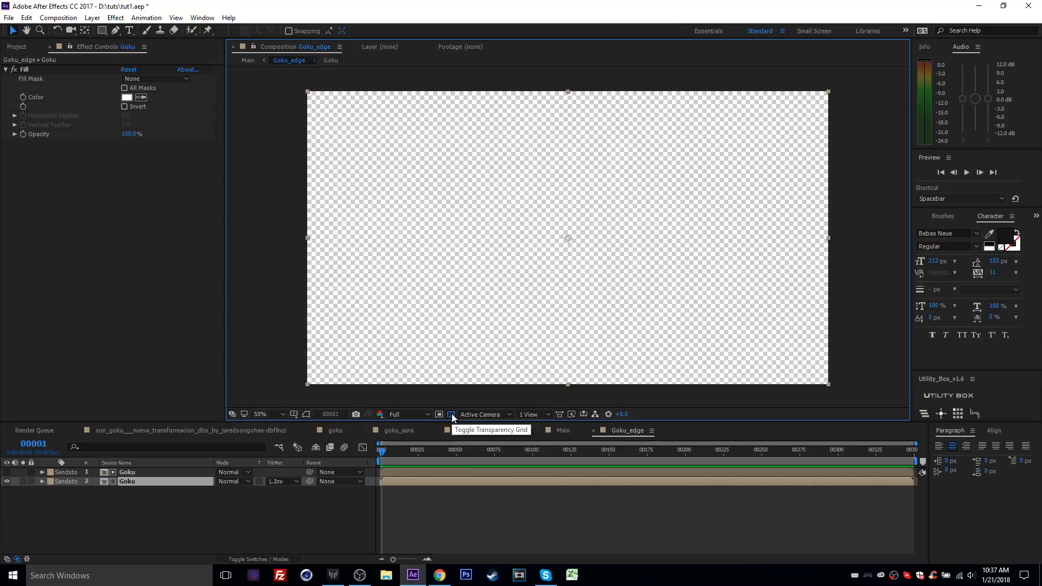
left_click(452, 414)
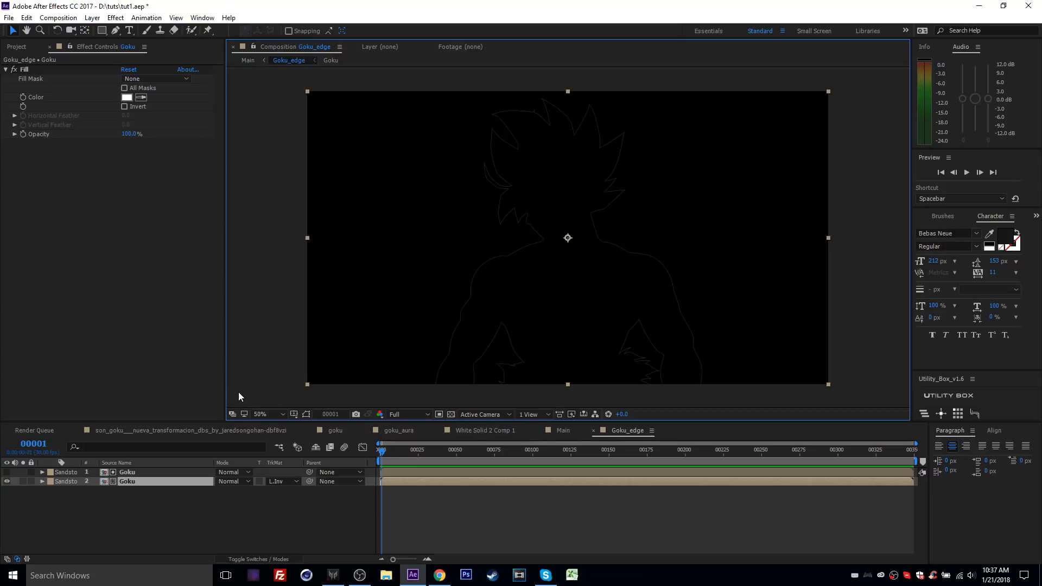
Add a Box Blur to the upper Goku matte layer with a blur radius of 26 and 3 iterations.
left_click(141, 474)
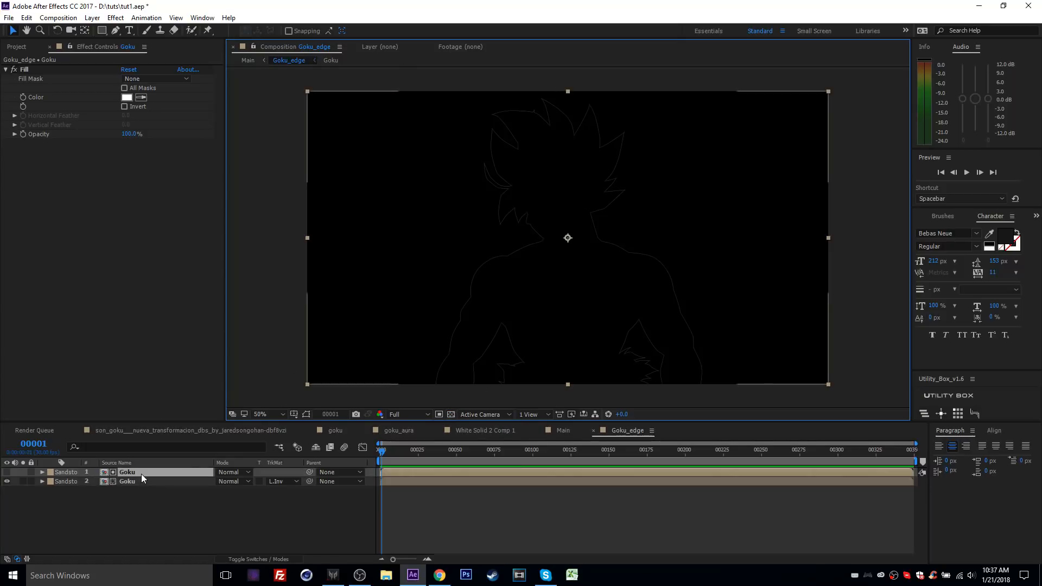
left_click(115, 18)
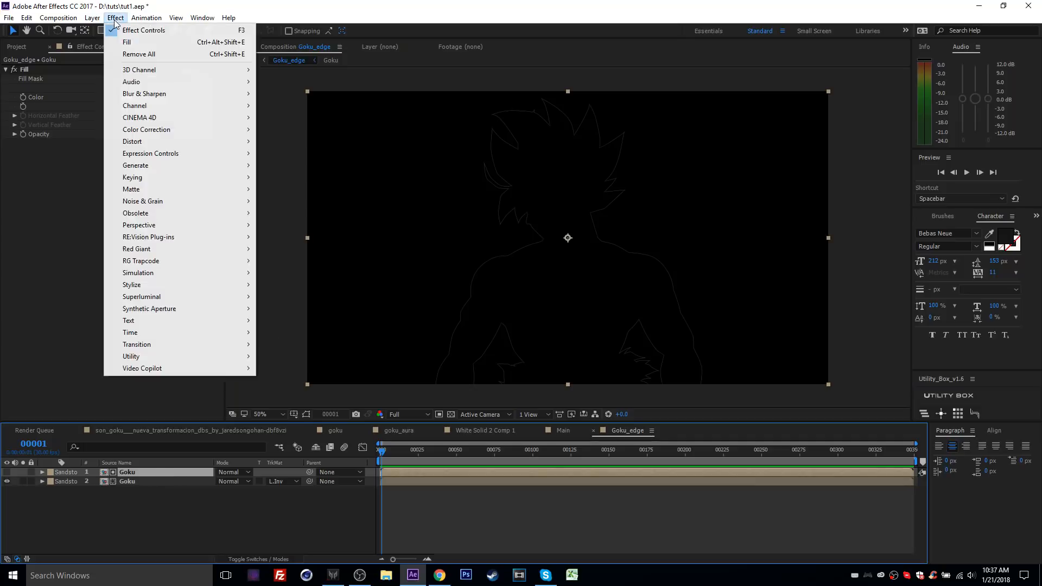
mouse_move(159, 94)
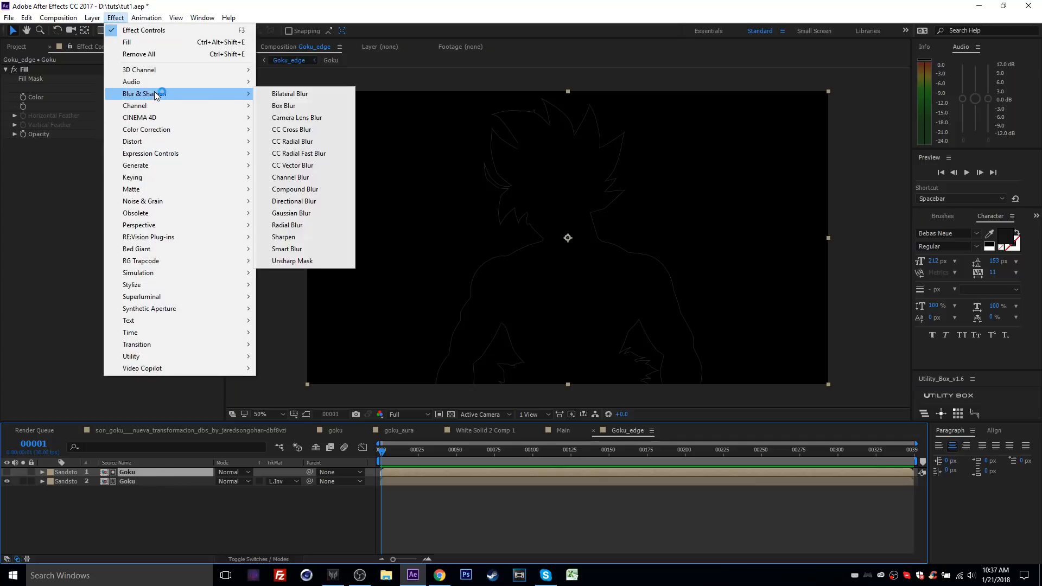
left_click(303, 108)
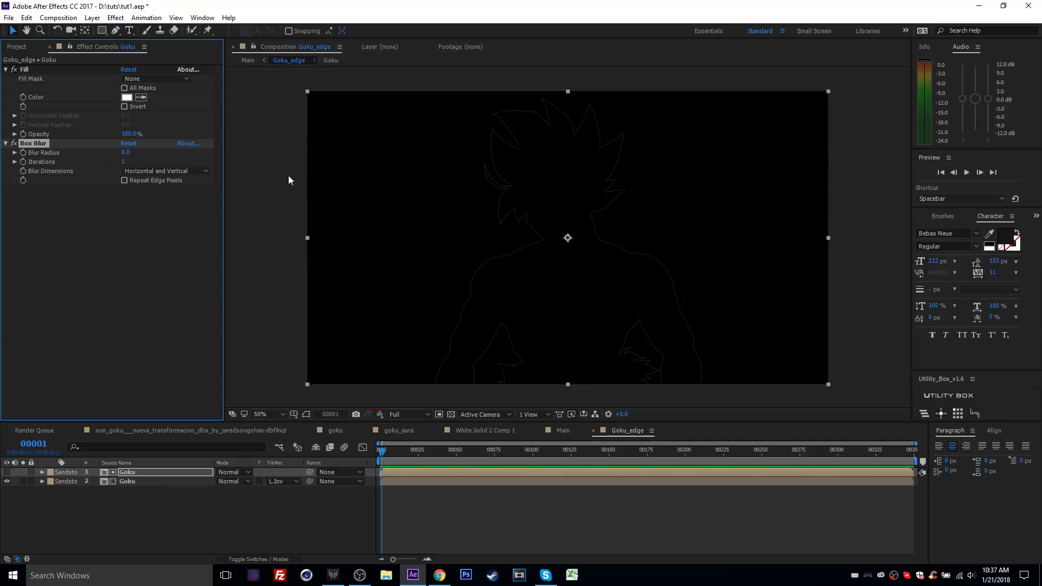
left_click_drag(128, 158, 149, 156)
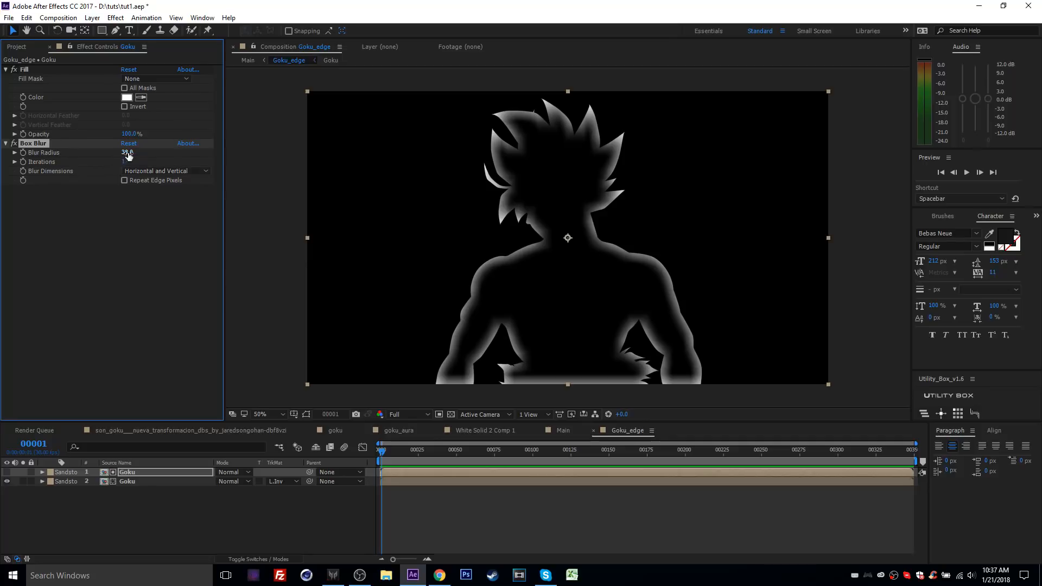
left_click_drag(126, 154, 126, 153)
left_click(125, 162)
type("3")
key("Return")
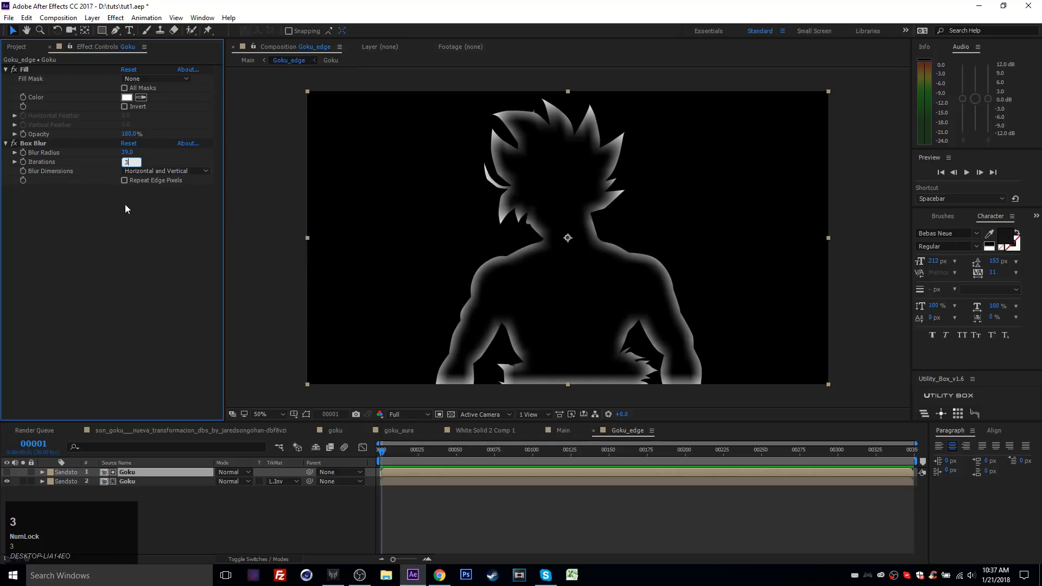
mouse_move(127, 153)
left_mouse_down()
mouse_move(109, 157)
mouse_move(126, 161)
left_mouse_up()
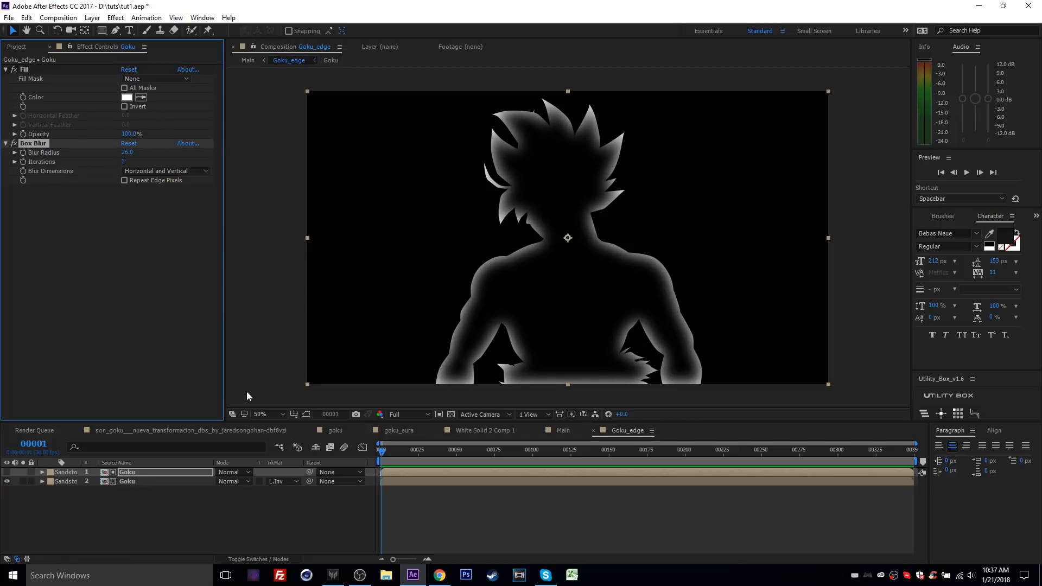
Add Fractal Noise to the lower Goku layer and set its complexity to 2.
left_click(133, 482)
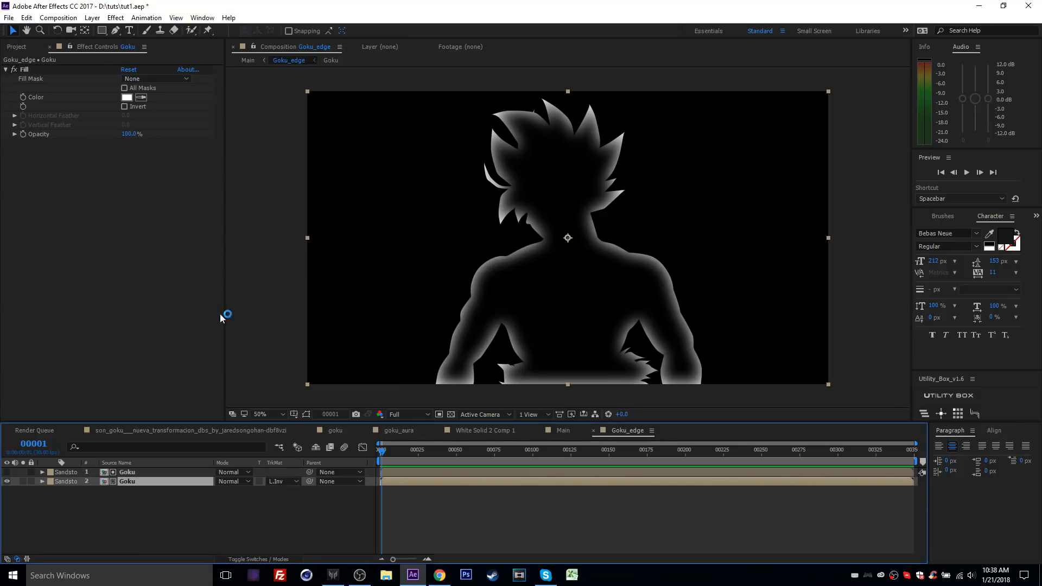
left_click(114, 18)
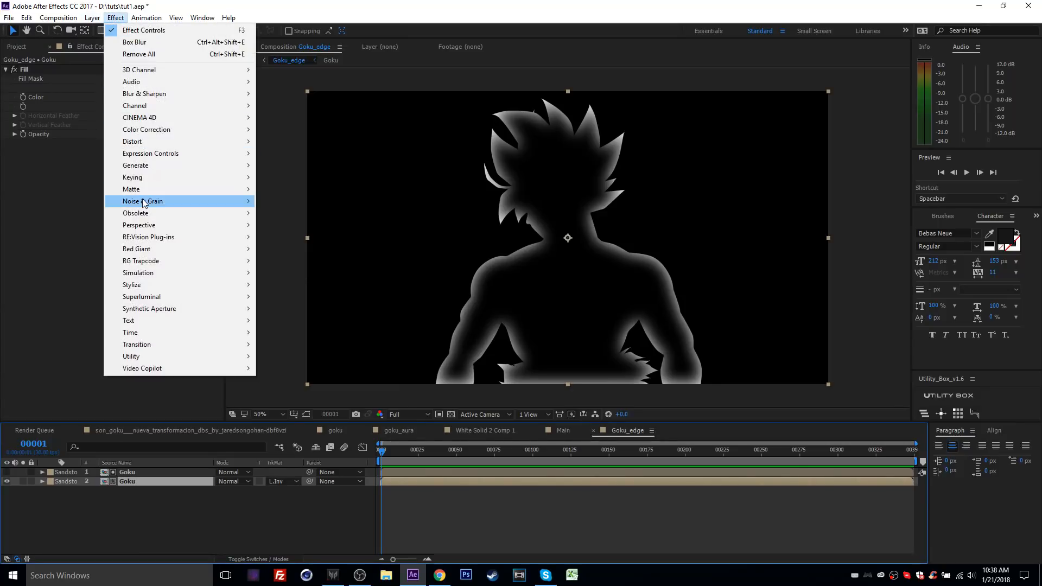
mouse_move(144, 201)
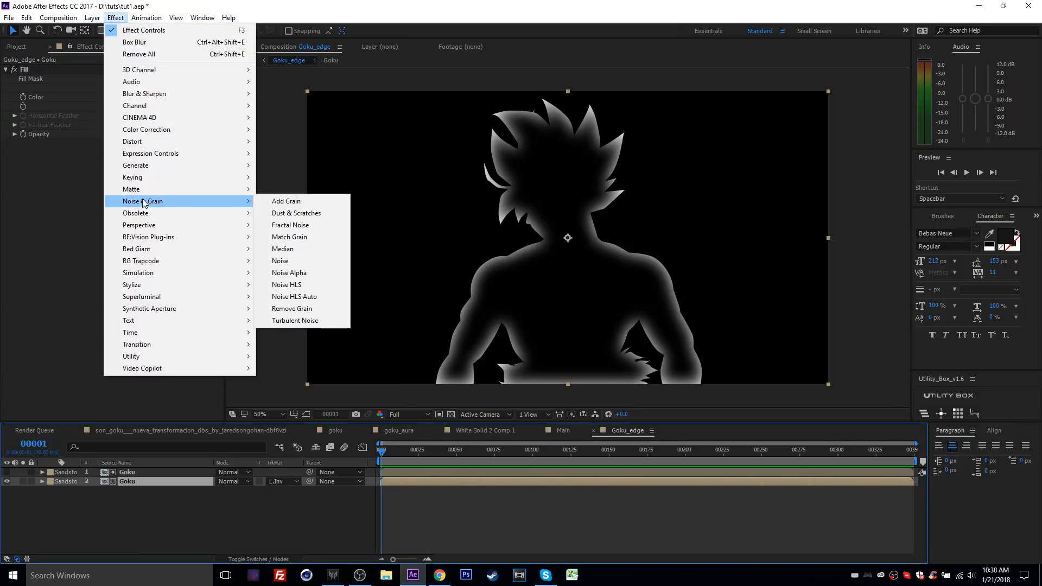
left_click(318, 224)
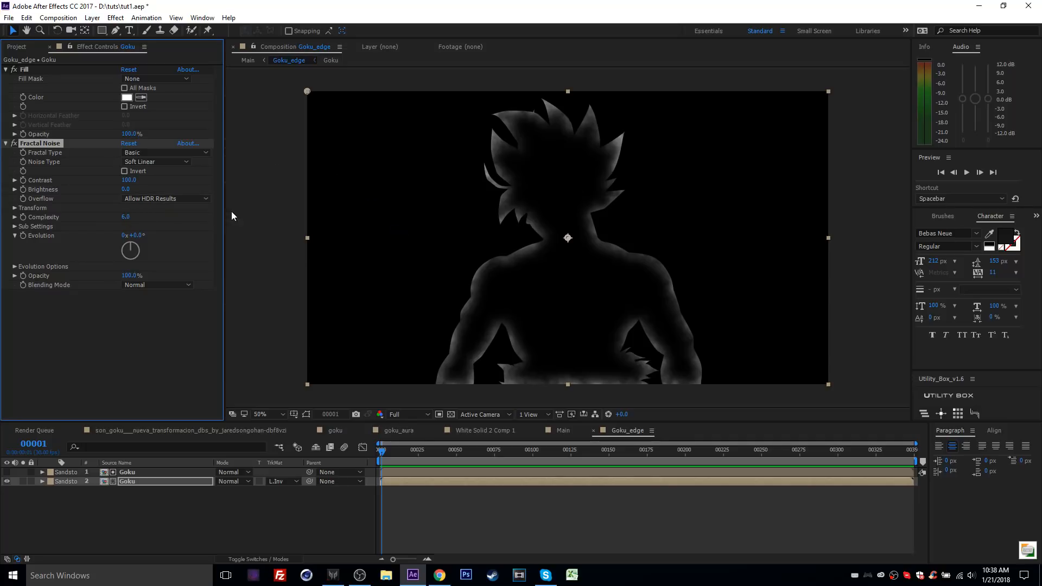
left_click(125, 218)
type("2")
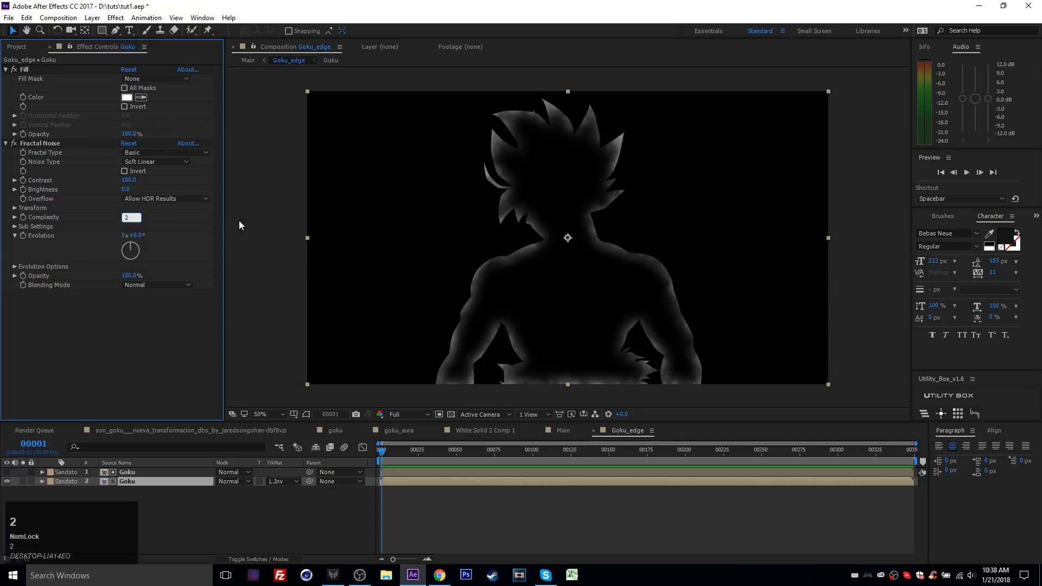
left_click(239, 220)
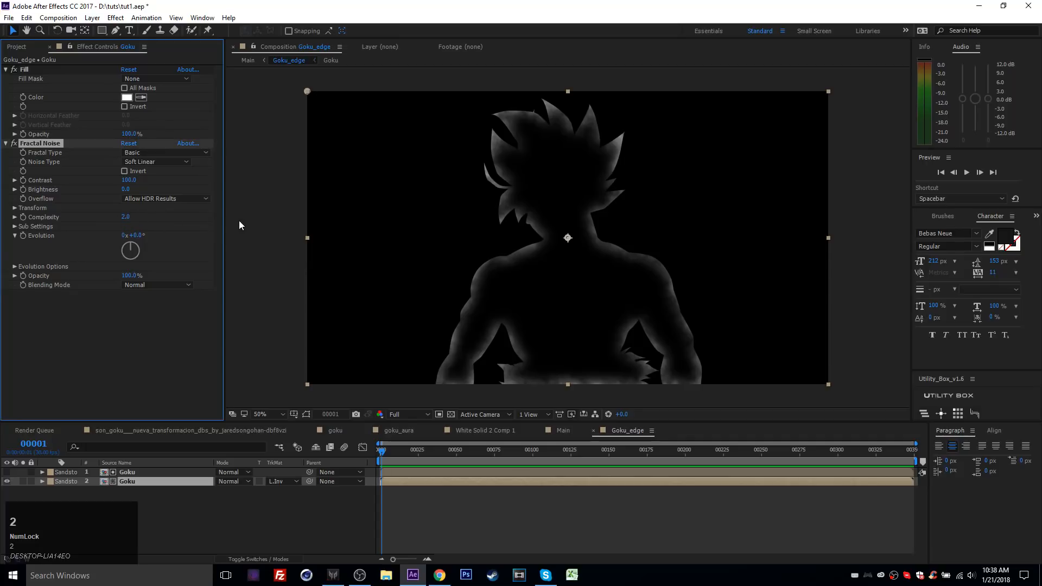
Set the Fractal Noise transform scale to 141.
left_click(14, 209)
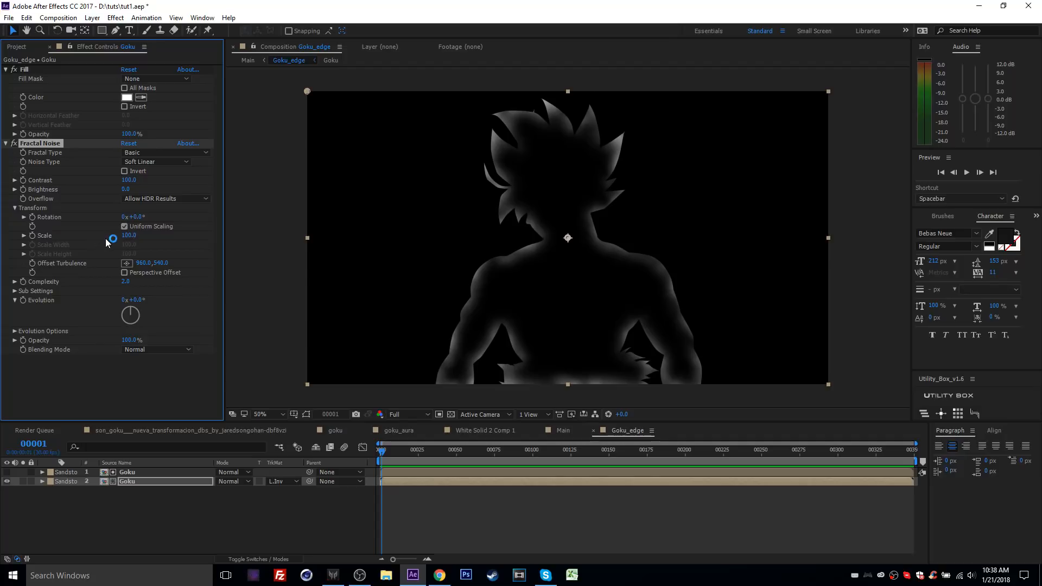
left_click_drag(128, 236, 154, 243)
left_click(140, 395)
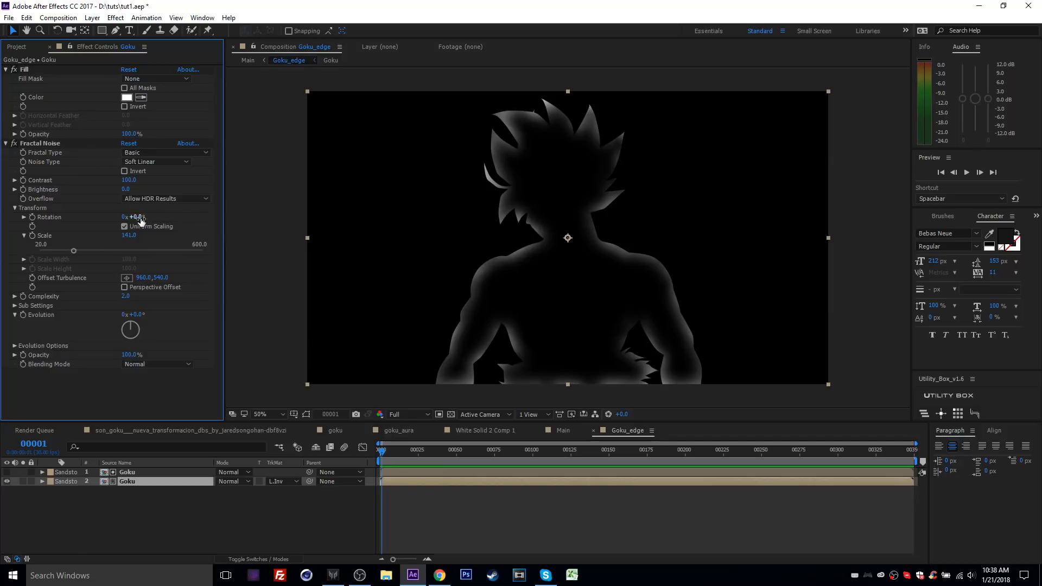
Try out the noise Evolution angle and animate it with the expression time*150.
left_click_drag(136, 315, 261, 304)
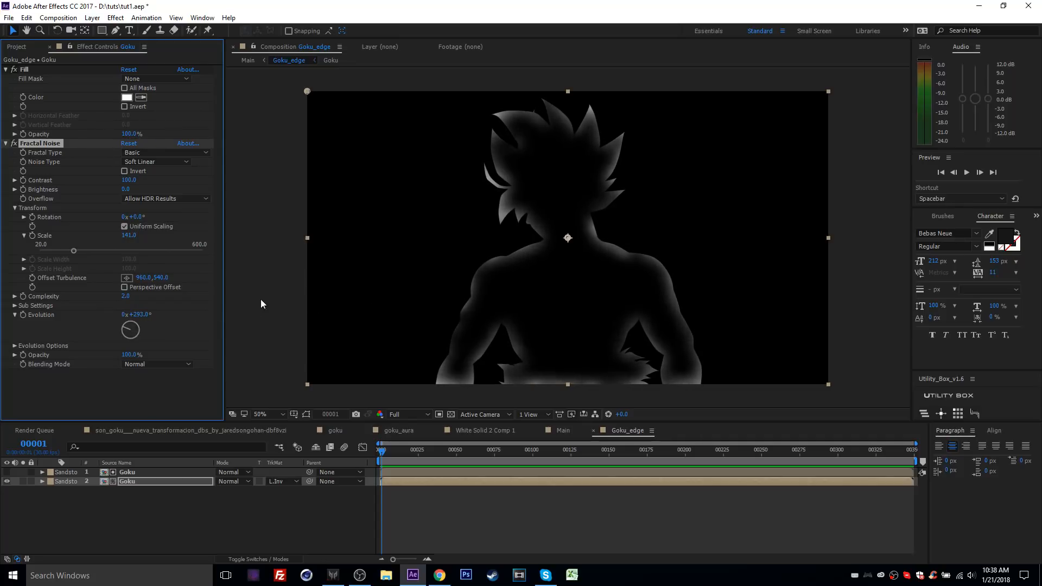
left_click(23, 315, "alt")
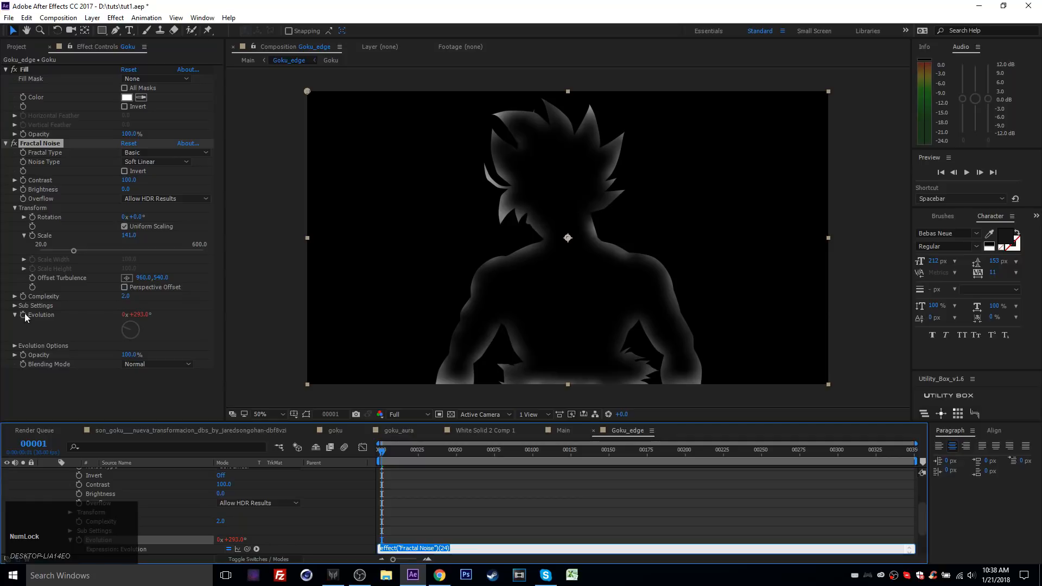
type("t")
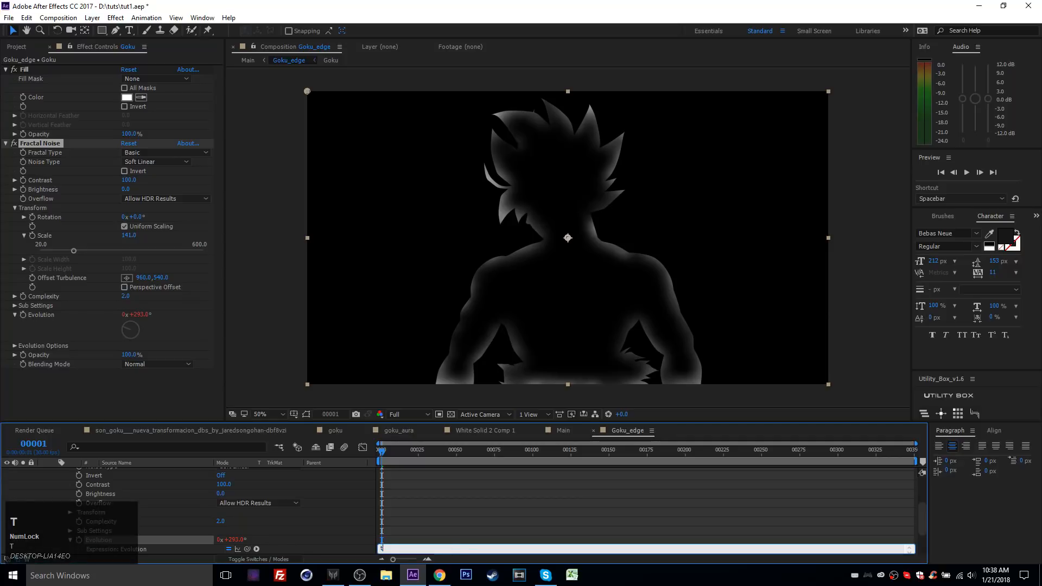
type("ime*150")
left_click(412, 503)
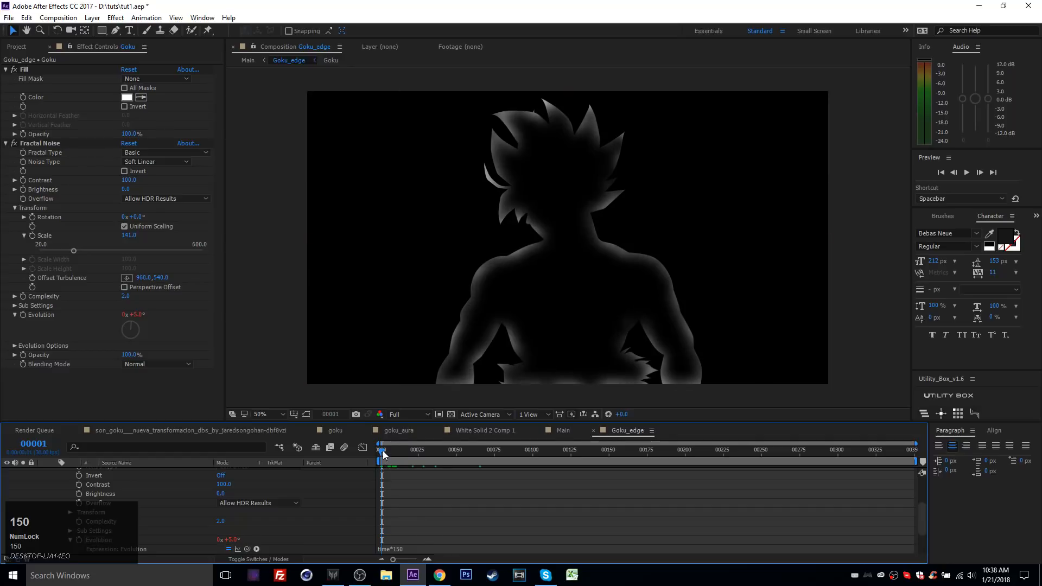
Return Goku_edge to its first frame with its layer properties collapsed and switch to the Main composition.
left_click_drag(383, 451, 364, 464)
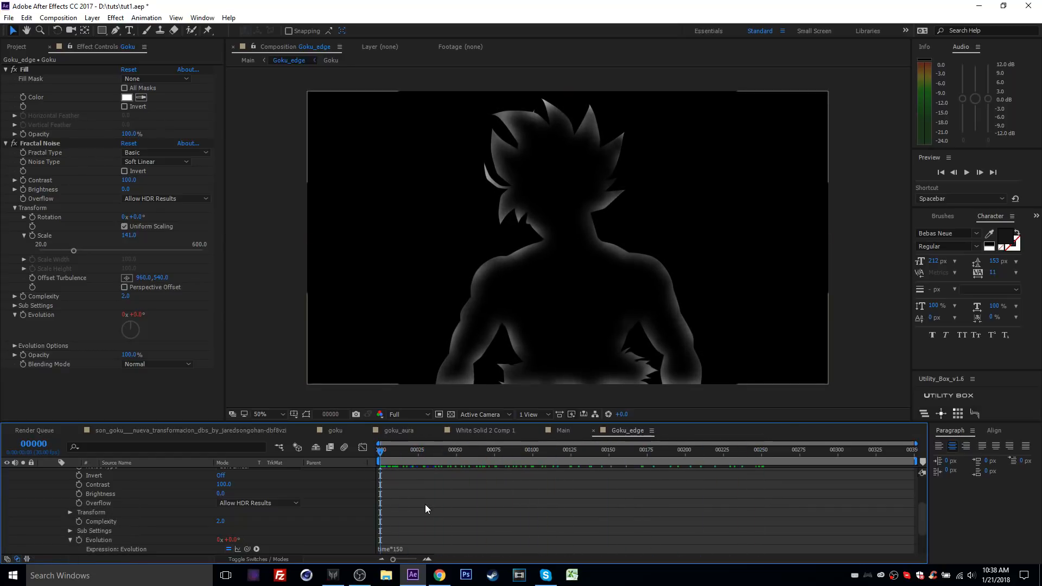
scroll(426, 504, "up", 3)
left_click(43, 482)
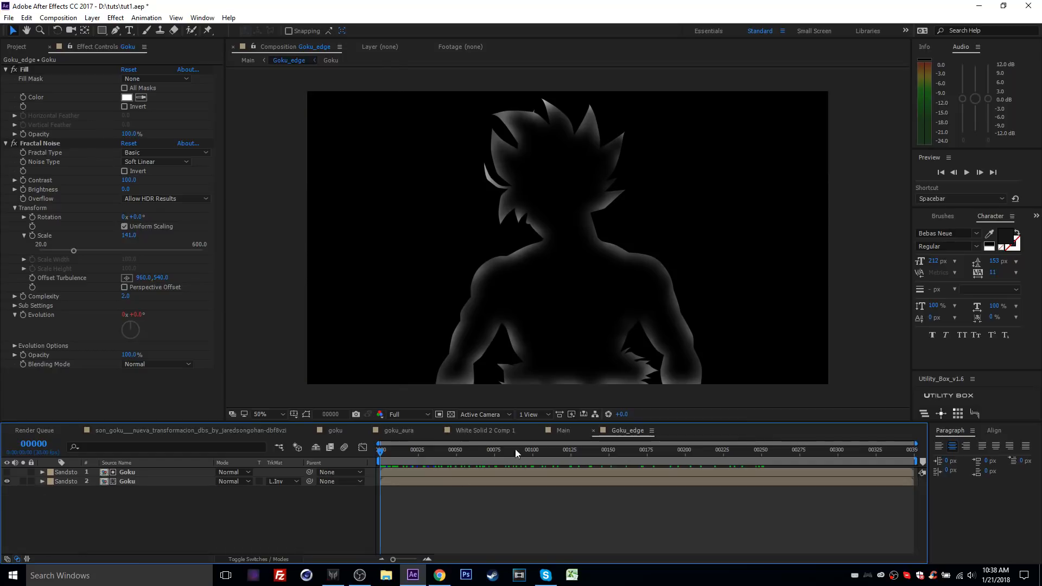
left_click(567, 429)
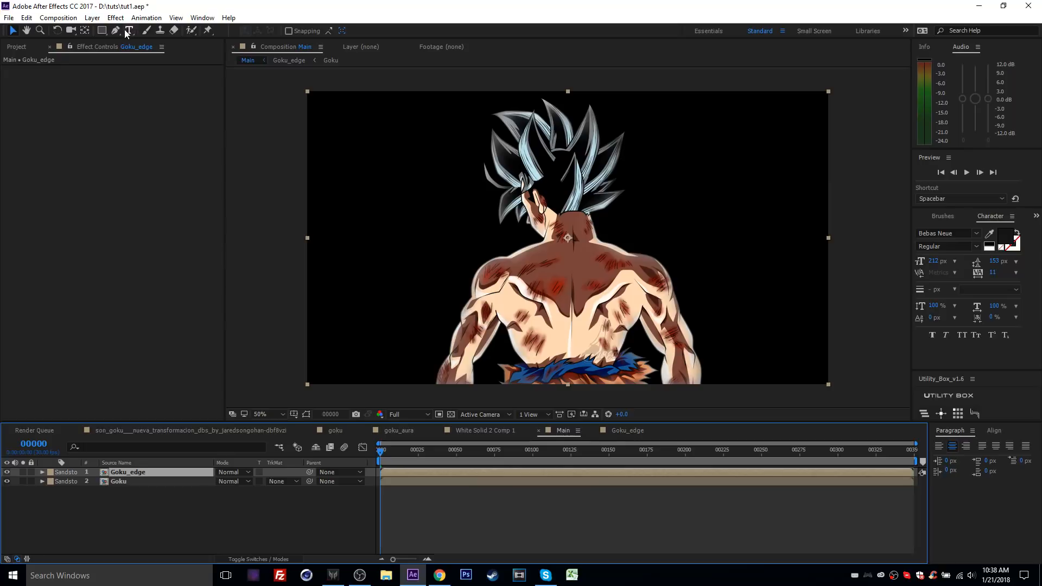
Create a white 1920 x 1080 px solid in the Main composition and rename it Steam.
key("ctrl+y")
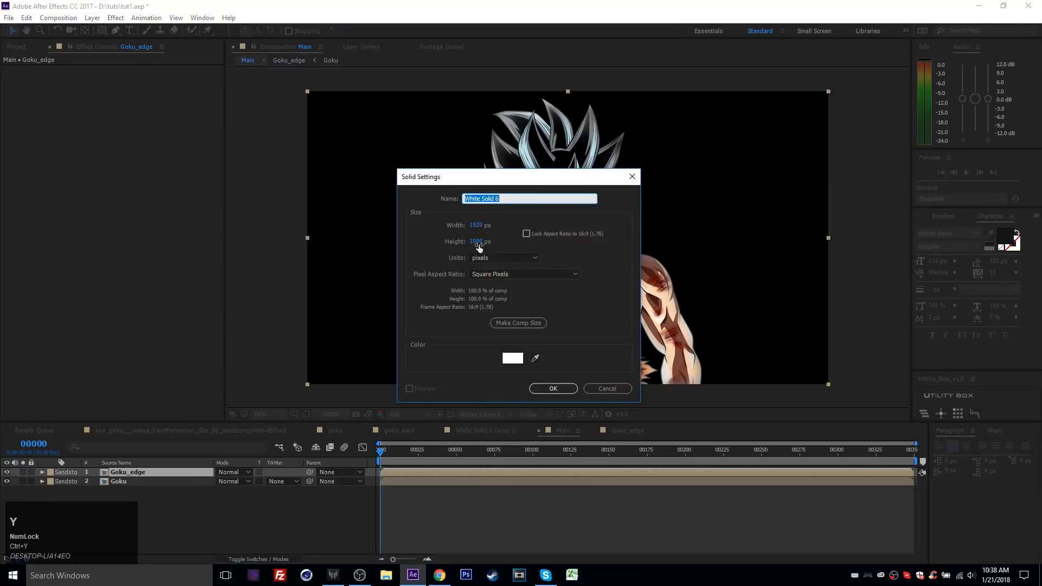
left_click(554, 389)
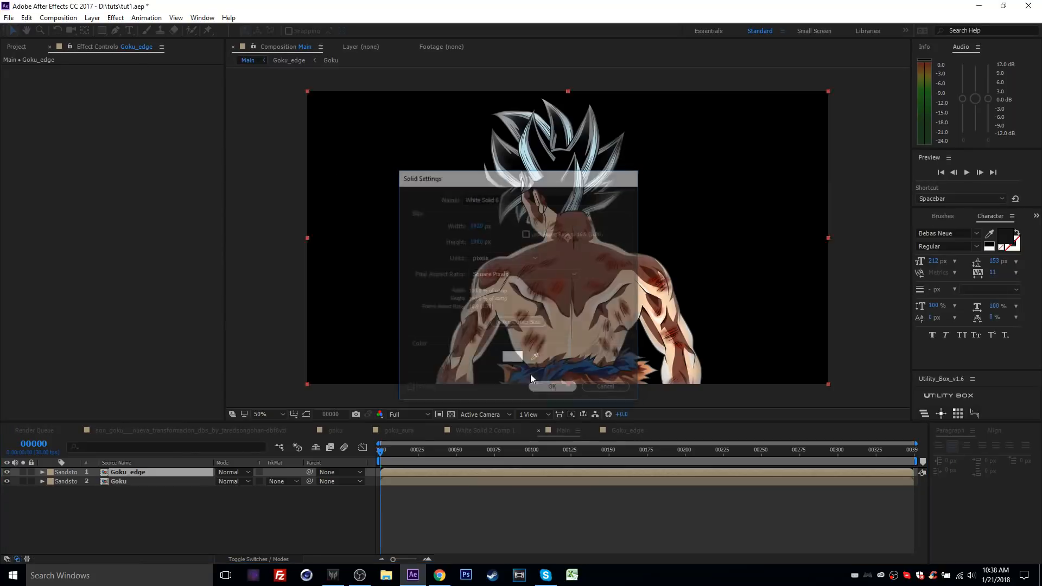
key("Return")
type("Steam")
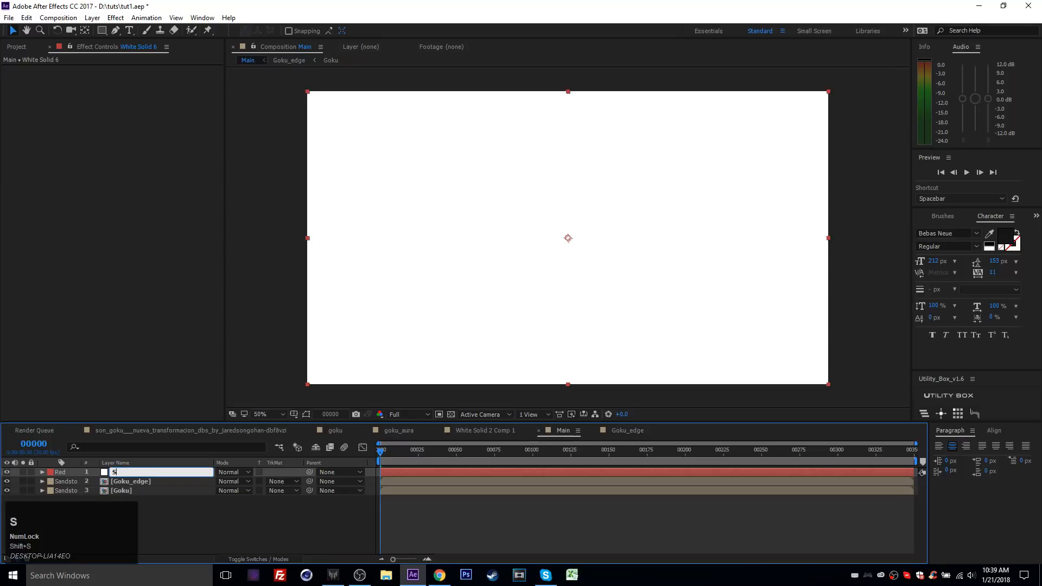
key("Return")
Apply the RG Trapcode Particular effect to the Steam layer.
left_click(116, 18)
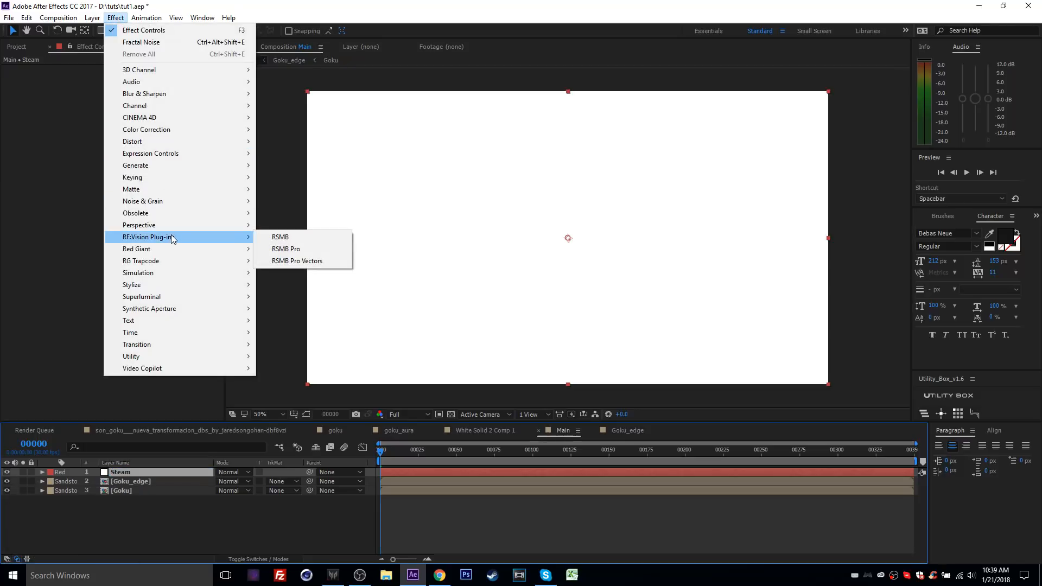
mouse_move(237, 261)
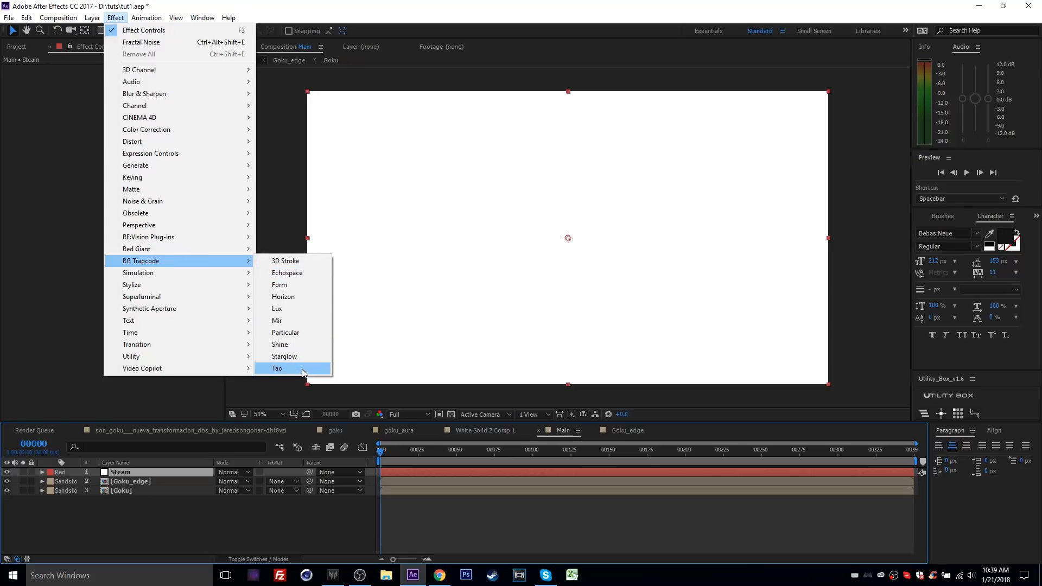
left_click(293, 334)
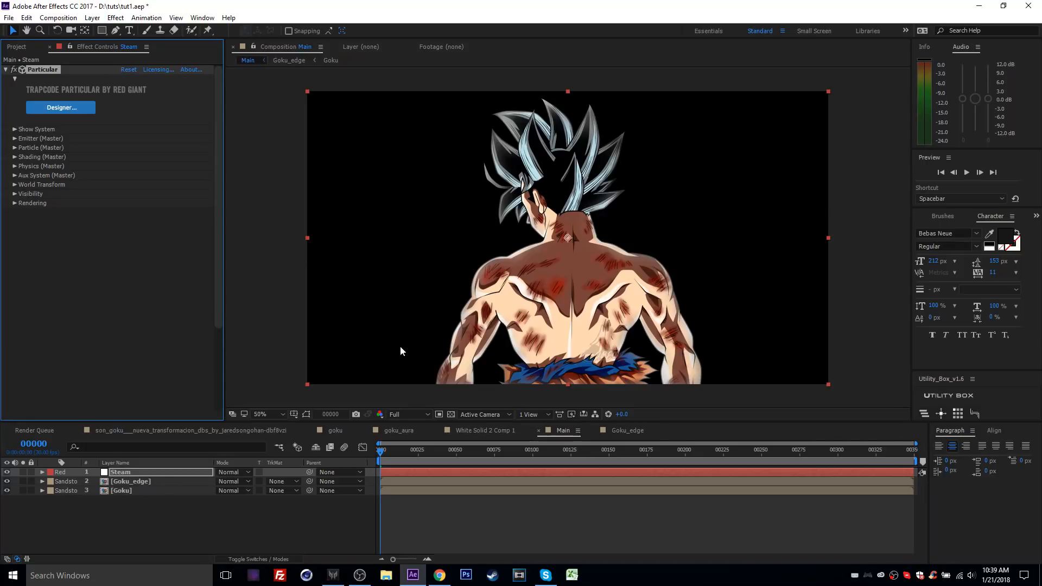
Hide the Goku_edge layer in Main and turn it into a 3D layer.
left_click(133, 484)
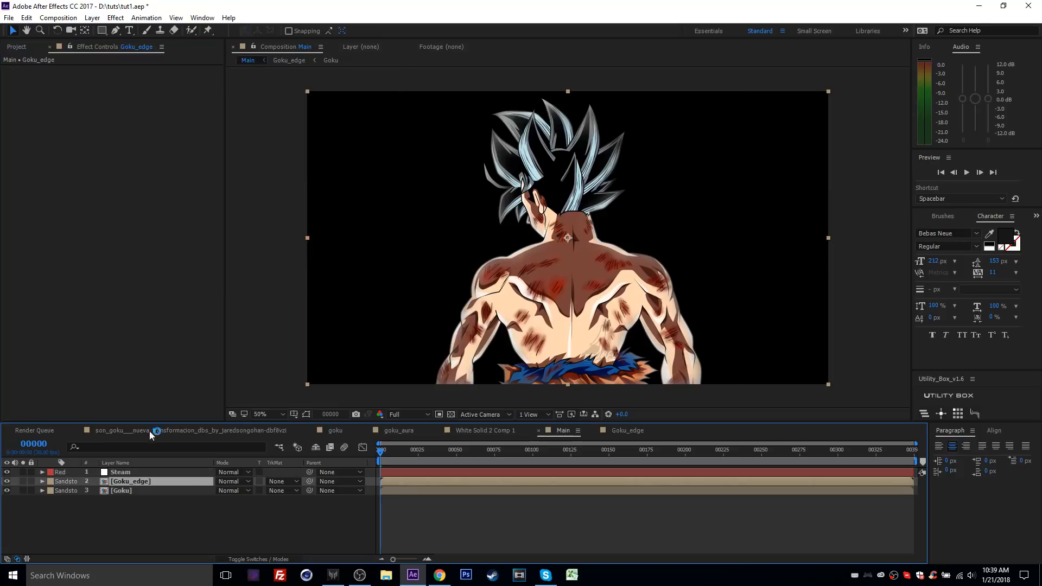
left_click(6, 481)
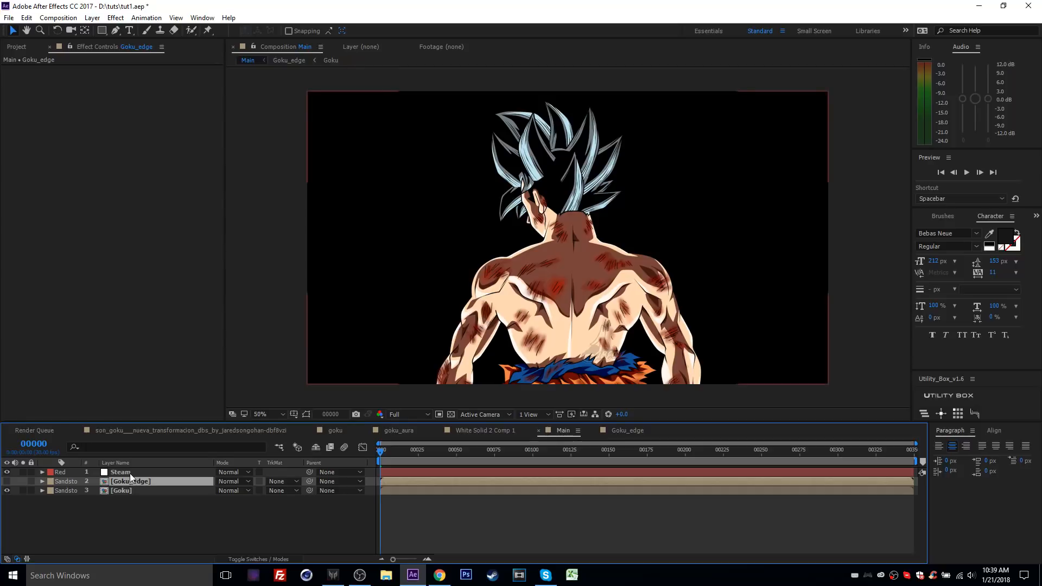
key("F4")
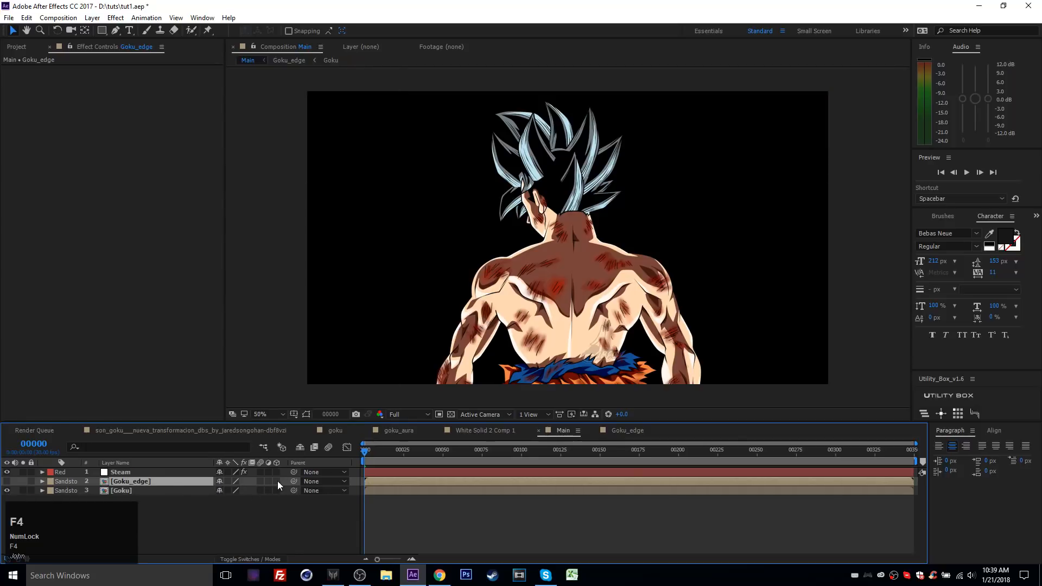
left_click(278, 481)
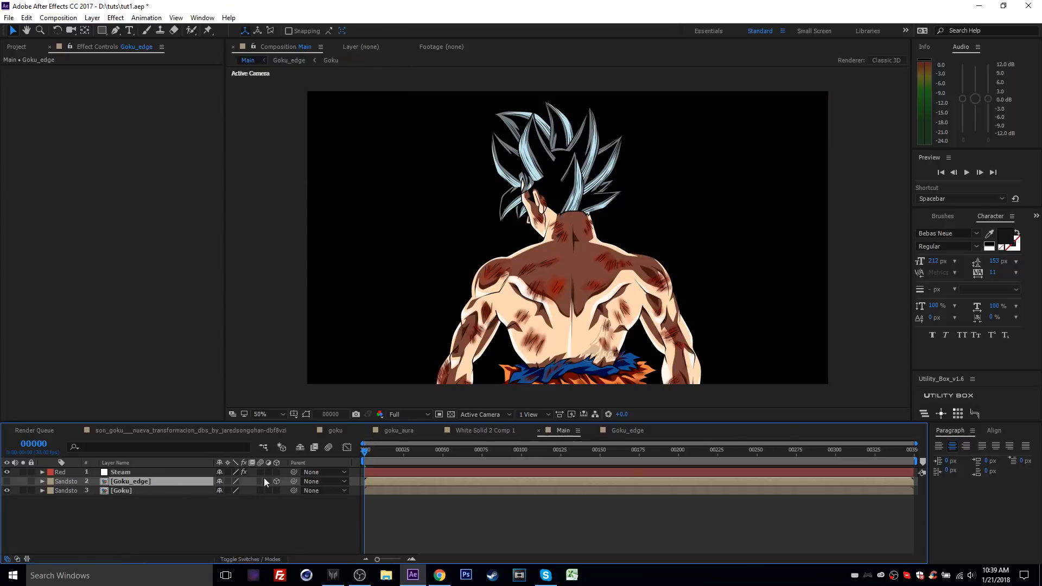
Set the Steam layer's Particular emitter type to Layer and choose Goku_edge as the emitter layer.
left_click(129, 473)
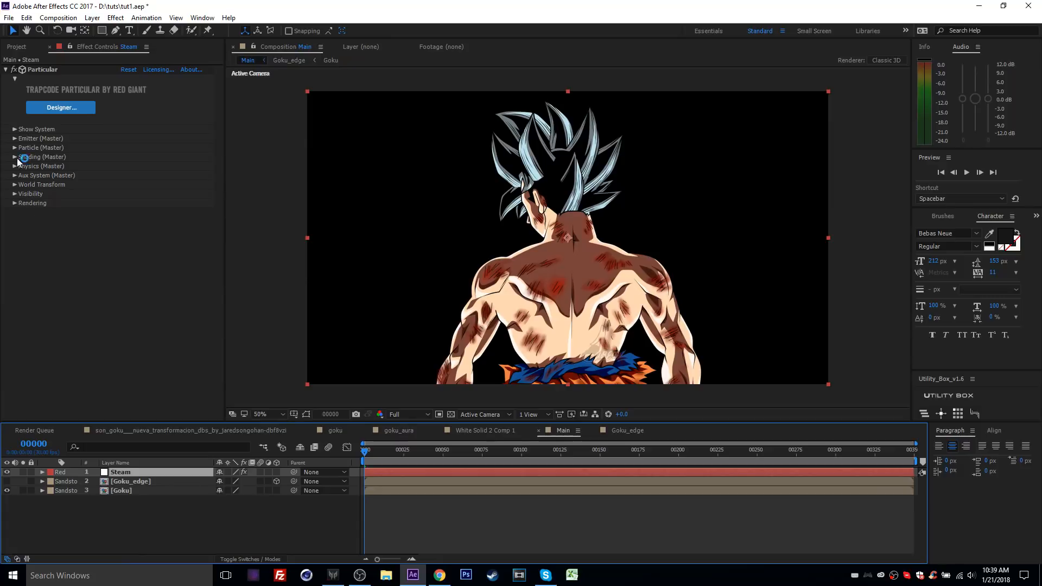
left_click(14, 139)
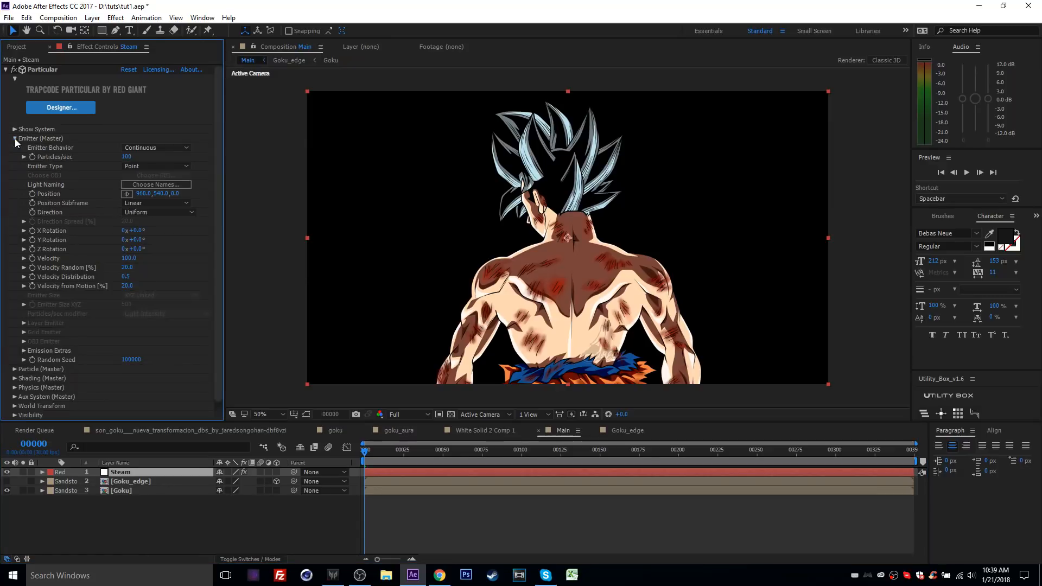
left_click(165, 165)
left_click(167, 237)
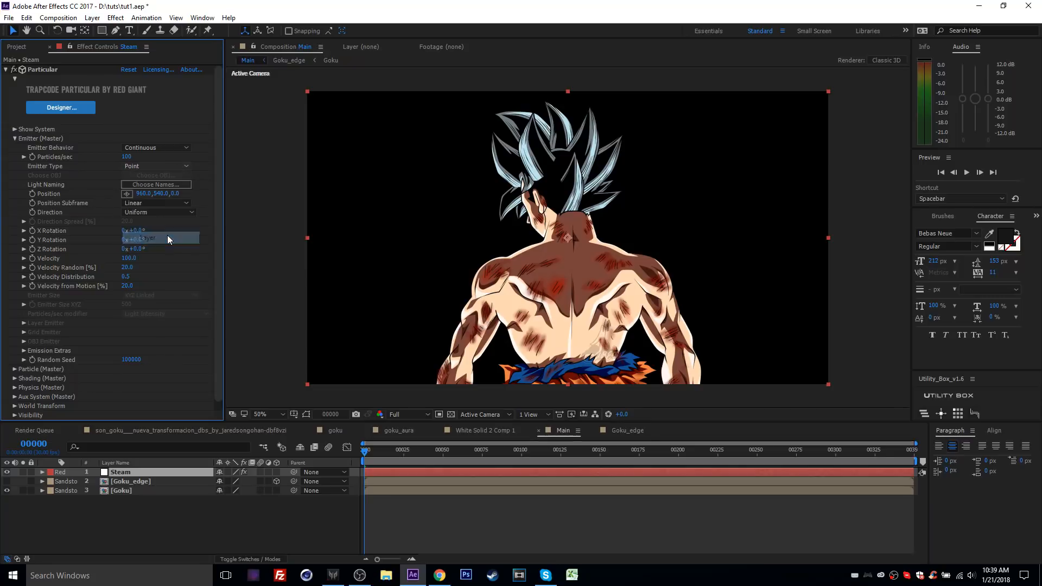
left_click(23, 324)
left_click(145, 333)
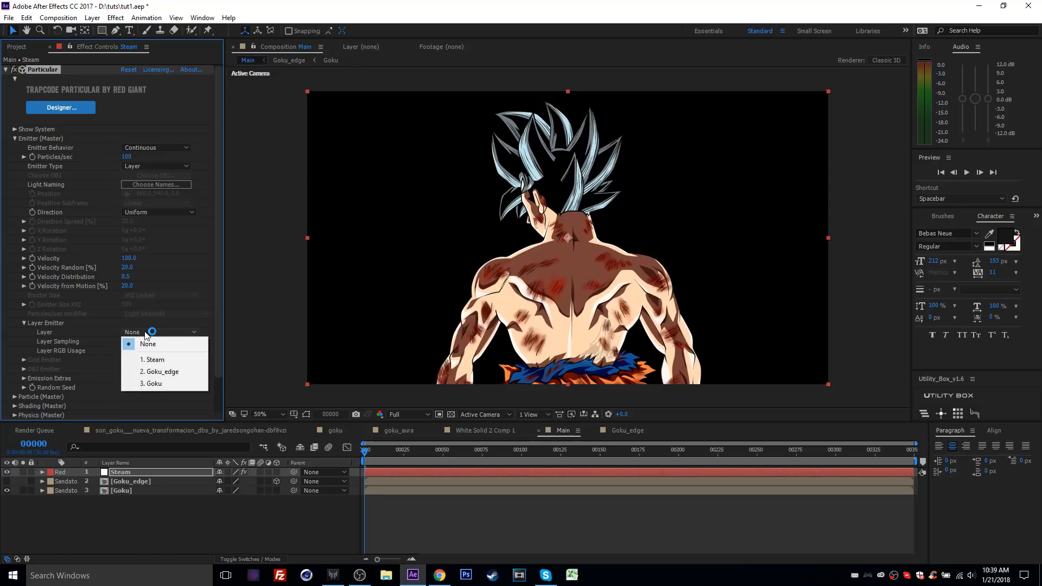
left_click(172, 372)
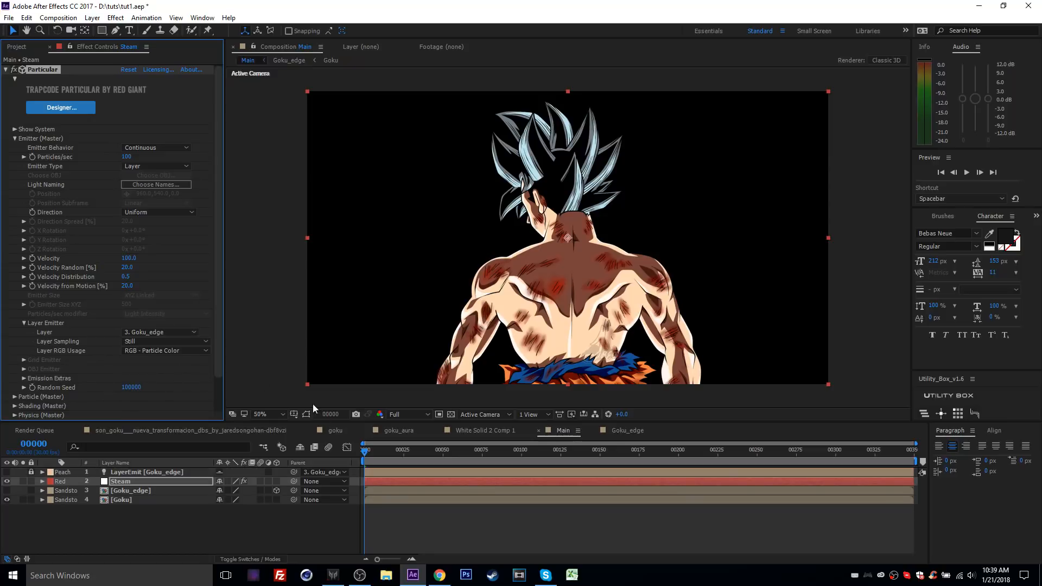
Solo the Steam layer, raise Particular's particles per second to 83800 and check the emission at different frames.
left_click(23, 482)
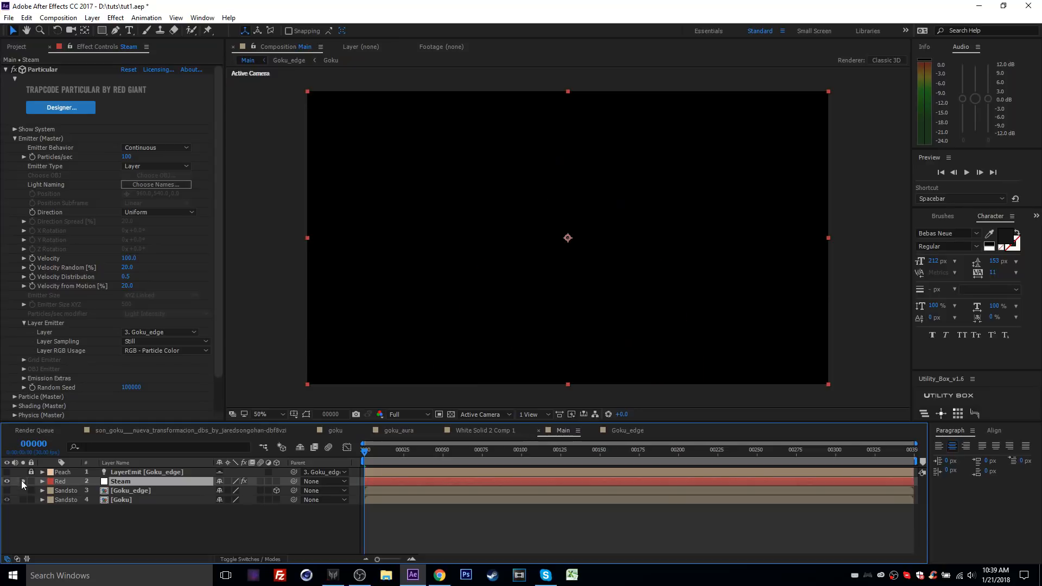
left_click_drag(365, 453, 620, 459)
left_click(127, 156)
key("Num_Lock")
type("18100")
key("Return")
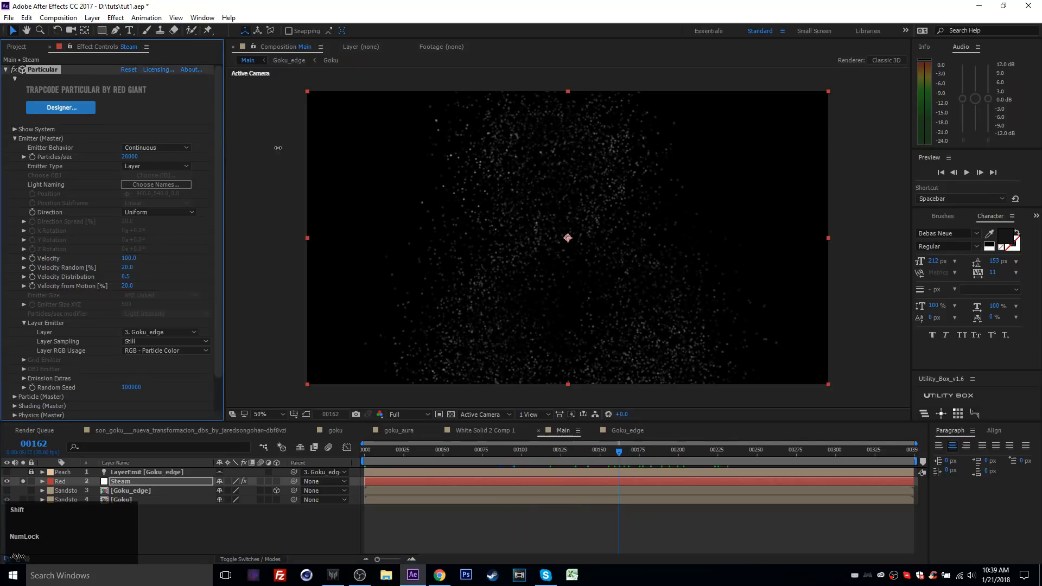
left_click_drag(309, 145, 582, 157)
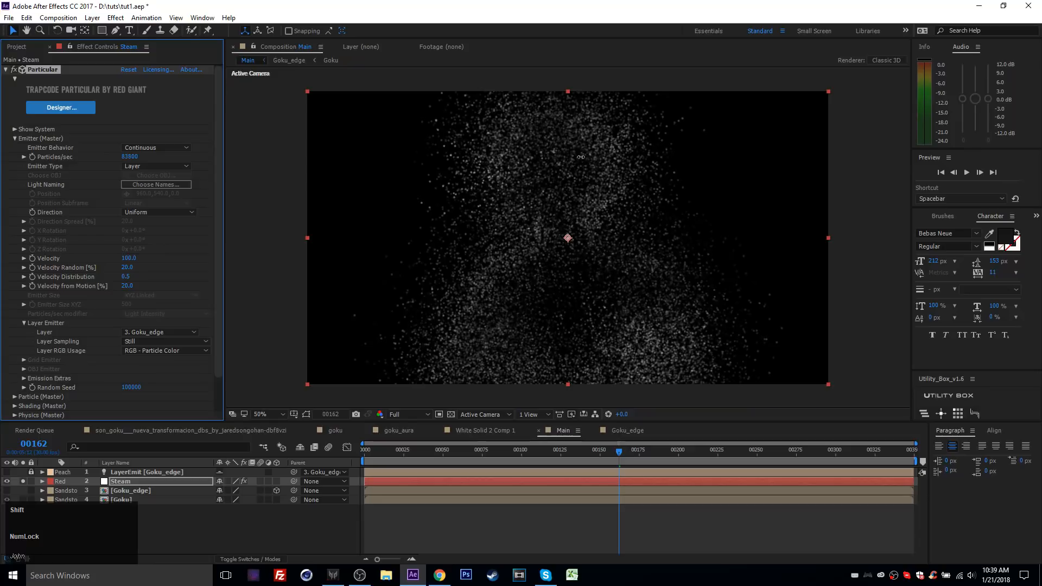
left_click_drag(607, 449, 447, 458)
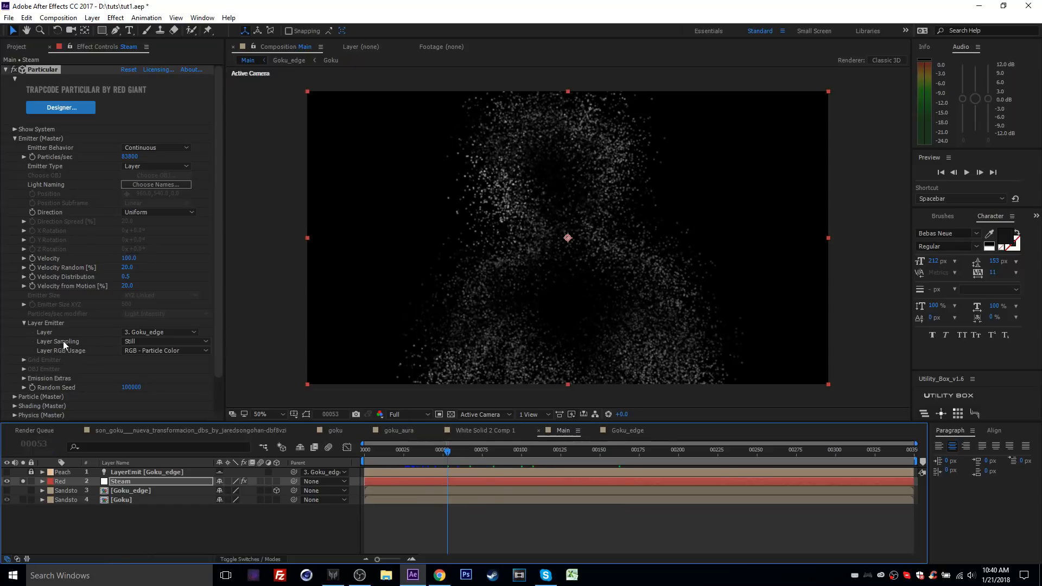
Set the layer emitter's Layer RGB Usage to None and check the particles further along the timeline.
left_click(135, 352)
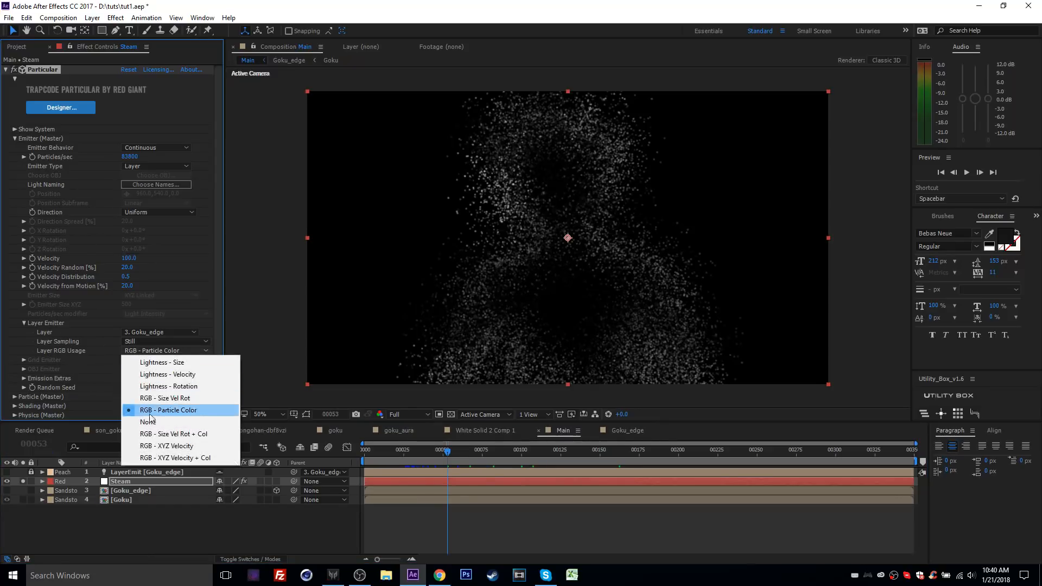
left_click(142, 426)
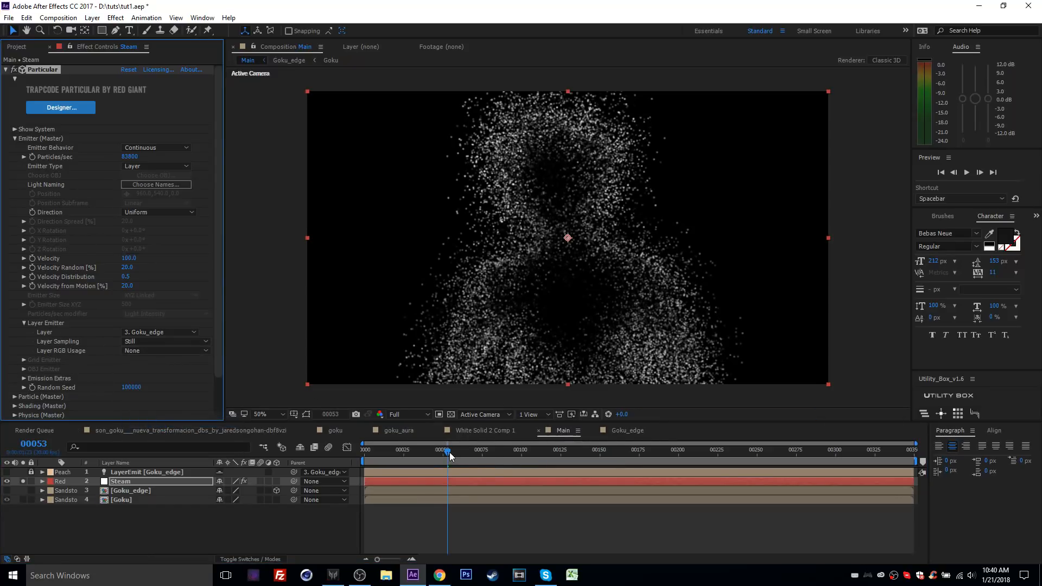
left_click_drag(449, 458, 636, 459)
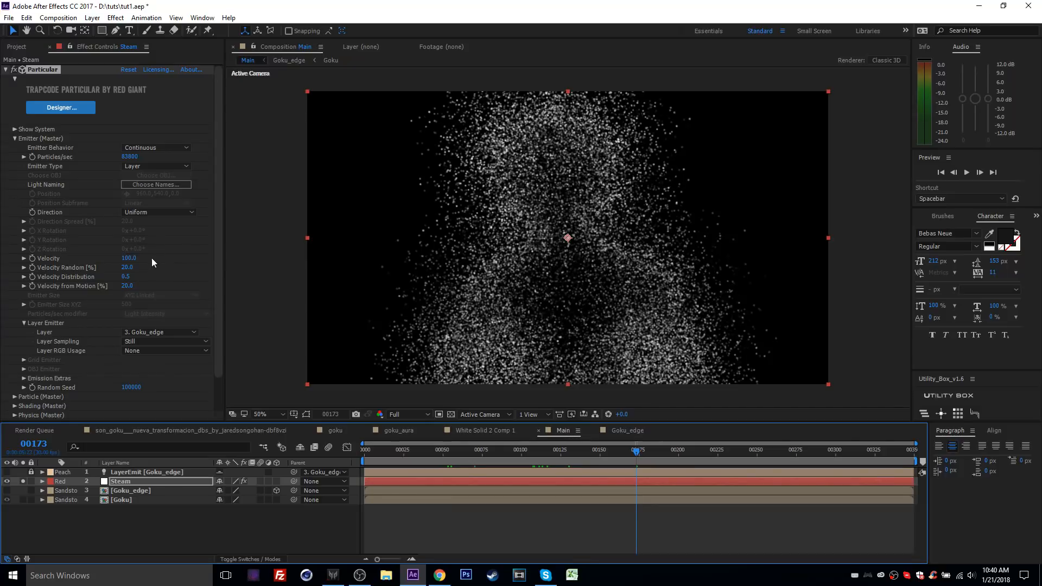
Set the emitter velocity to 25 and check the particles at an earlier frame.
left_click(128, 259)
type("25")
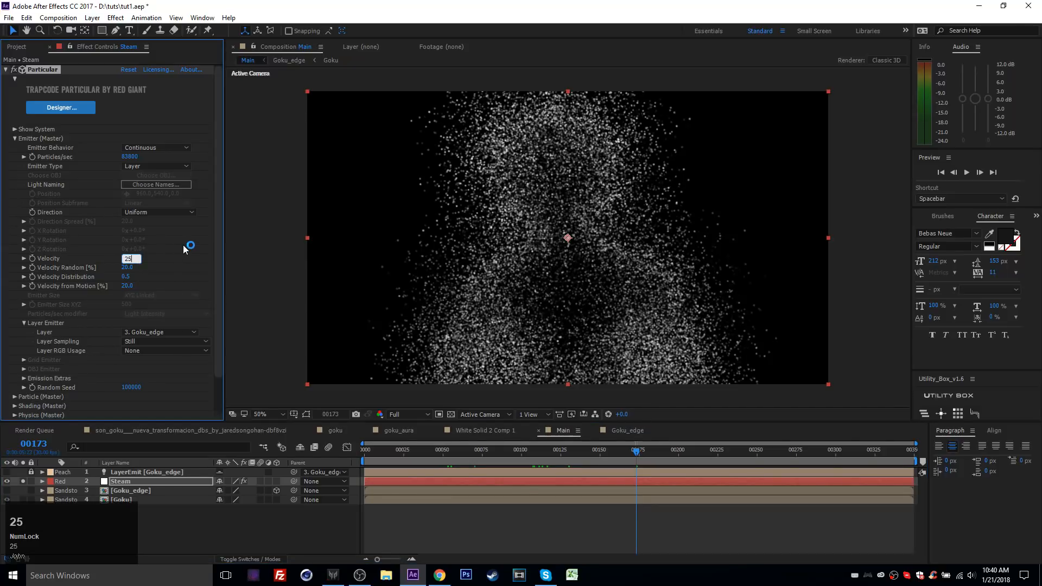
key("Return")
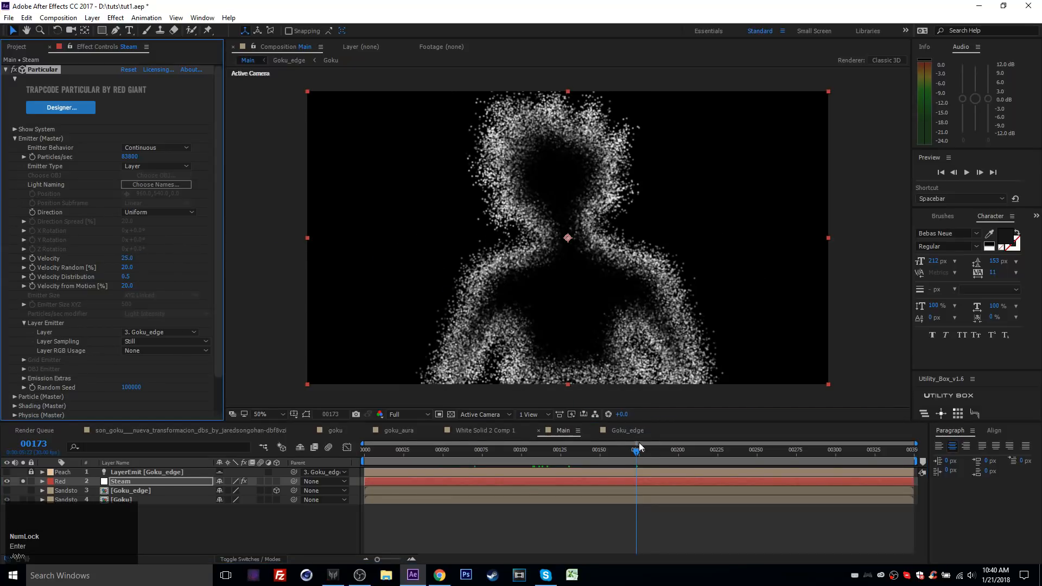
left_click_drag(639, 443, 570, 459)
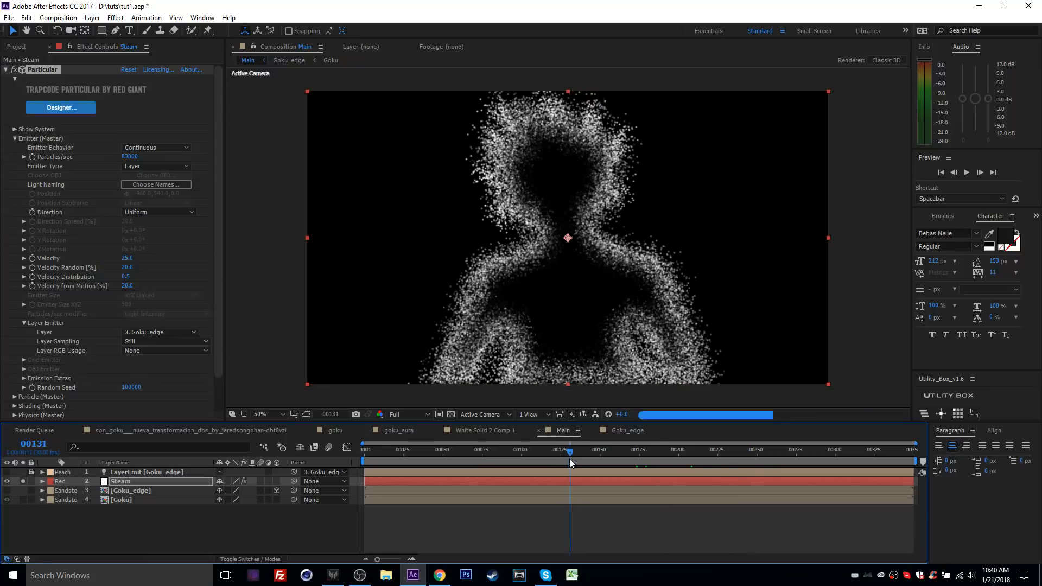
Set Particular's physics gravity to -35 so the particles rise, and check the motion on the timeline.
scroll(99, 295, "down", 2)
left_click(15, 378)
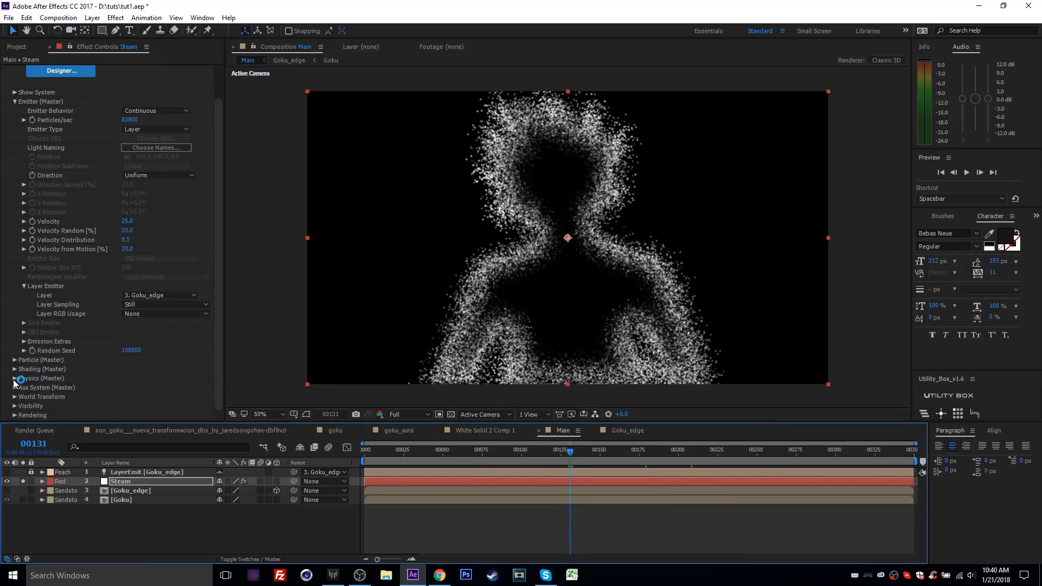
left_click(124, 388)
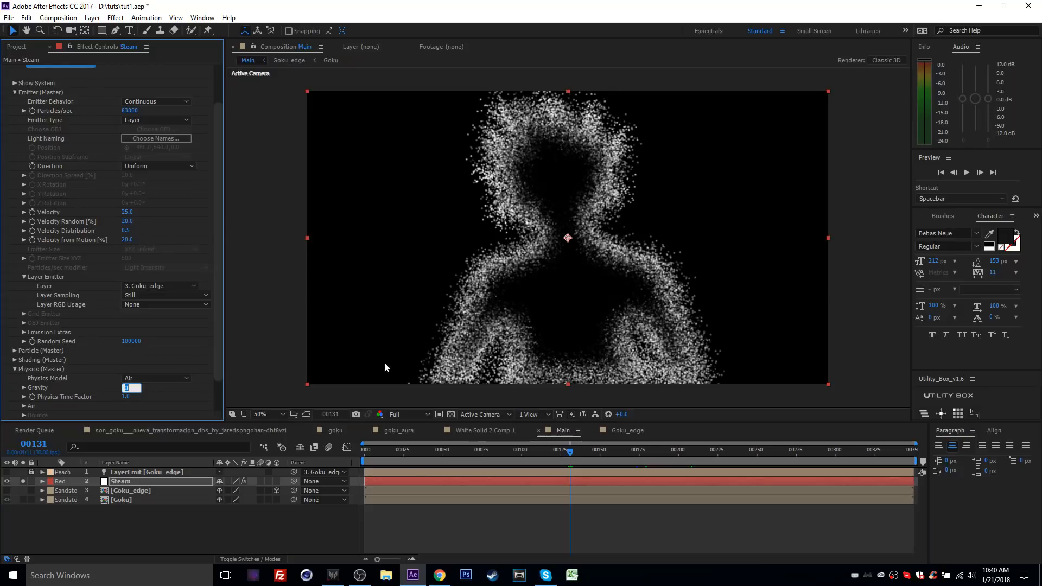
type("-35")
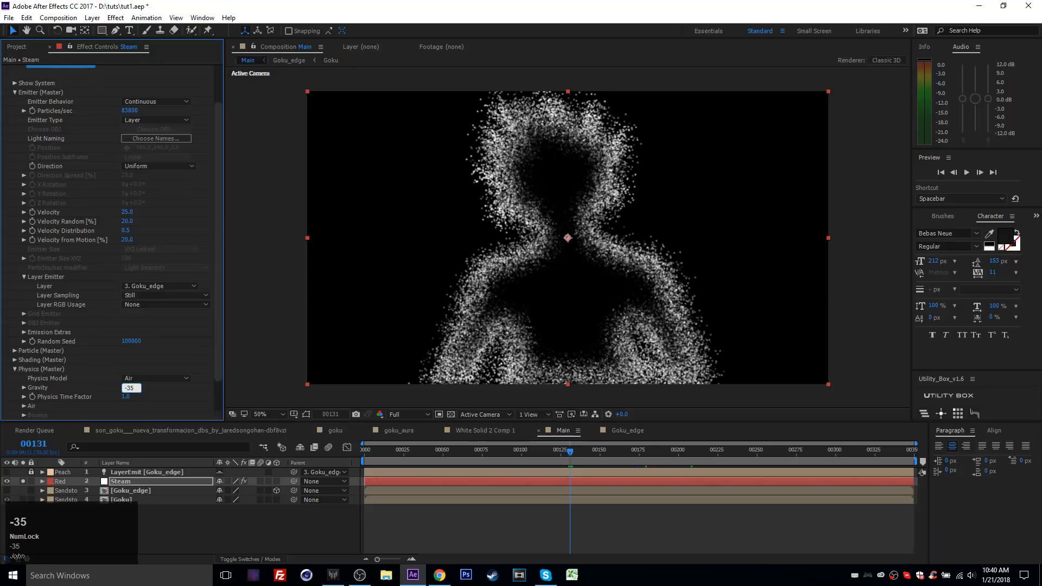
key("Return")
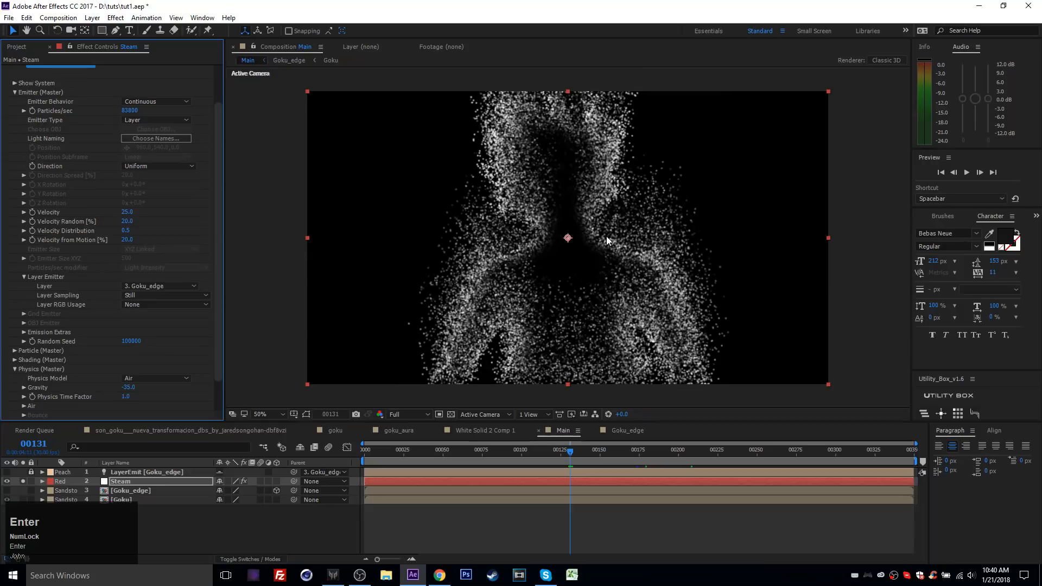
left_click_drag(590, 457, 563, 469)
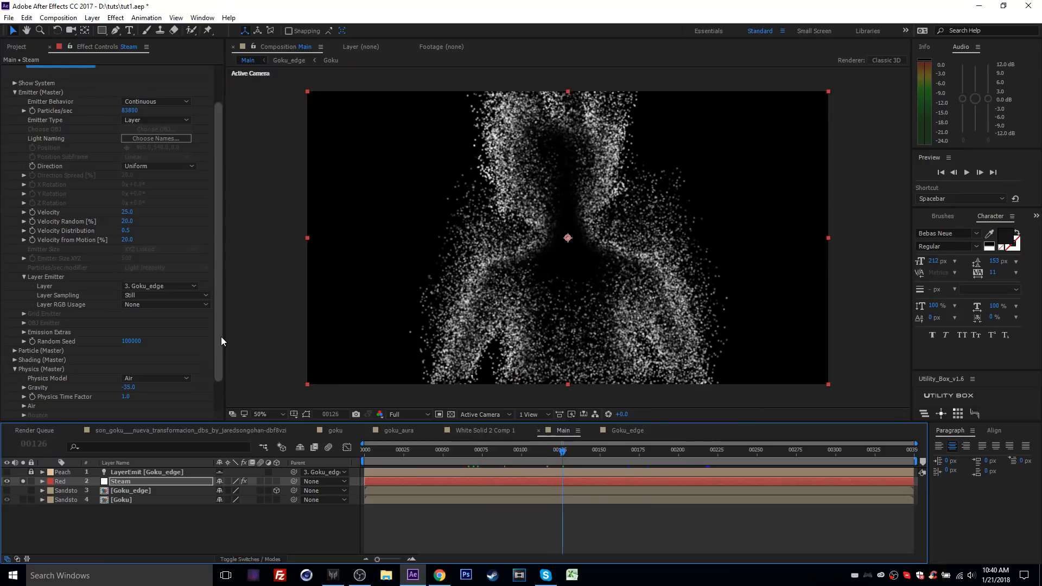
Set the Affect Position of Particular's air turbulence field to 63 and check the particle motion on the timeline.
scroll(87, 368, "down", 2)
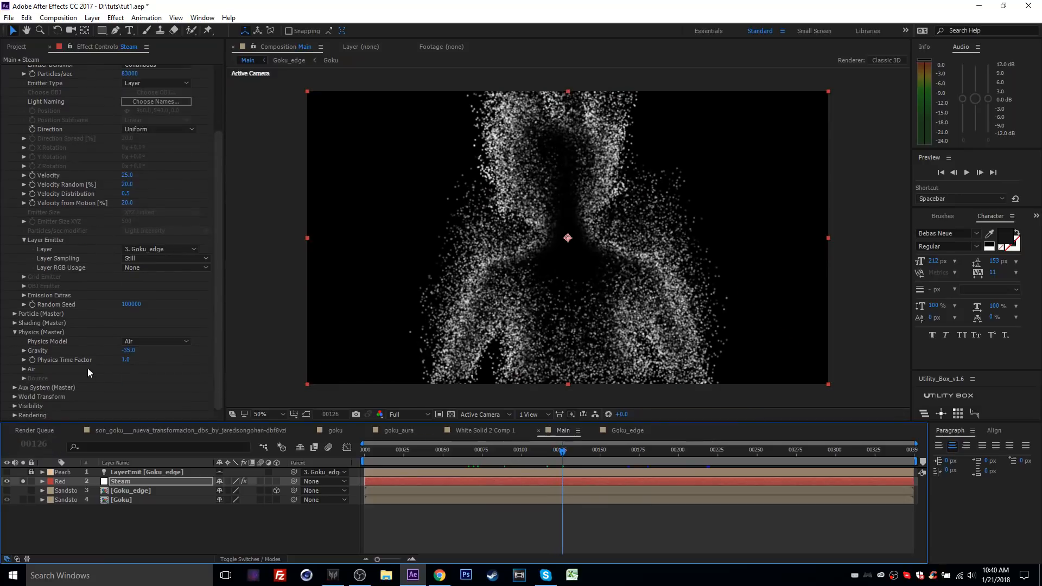
left_click(24, 370)
left_click(24, 370)
scroll(38, 303, "down", 3)
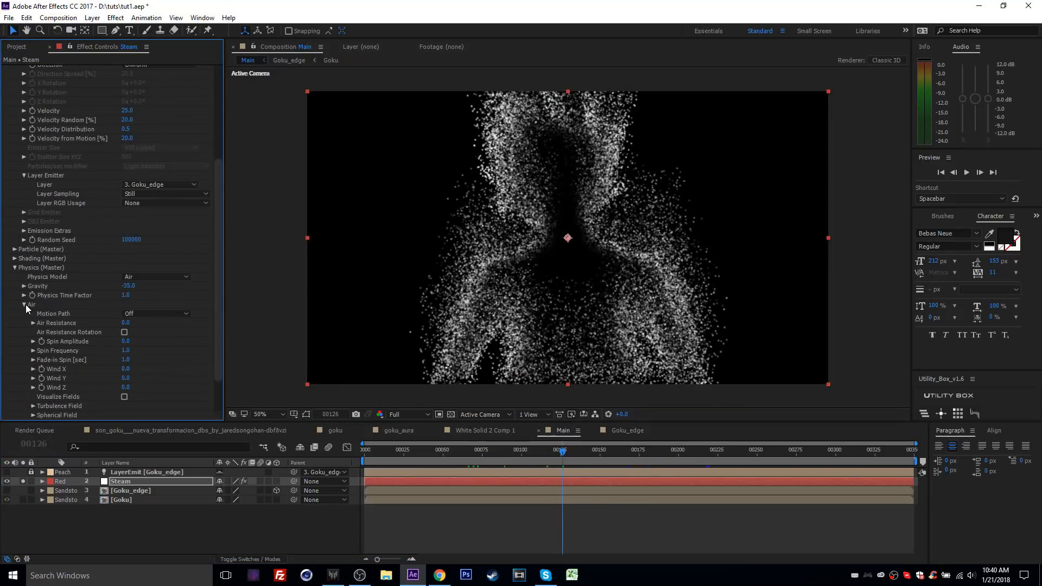
left_click(34, 406)
scroll(89, 392, "down", 5)
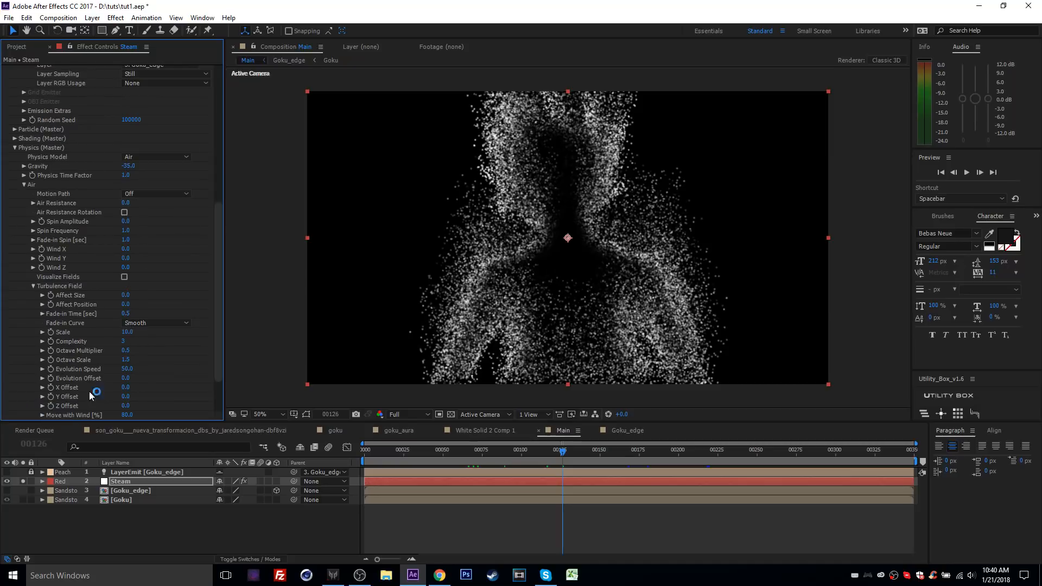
left_click_drag(128, 306, 163, 304)
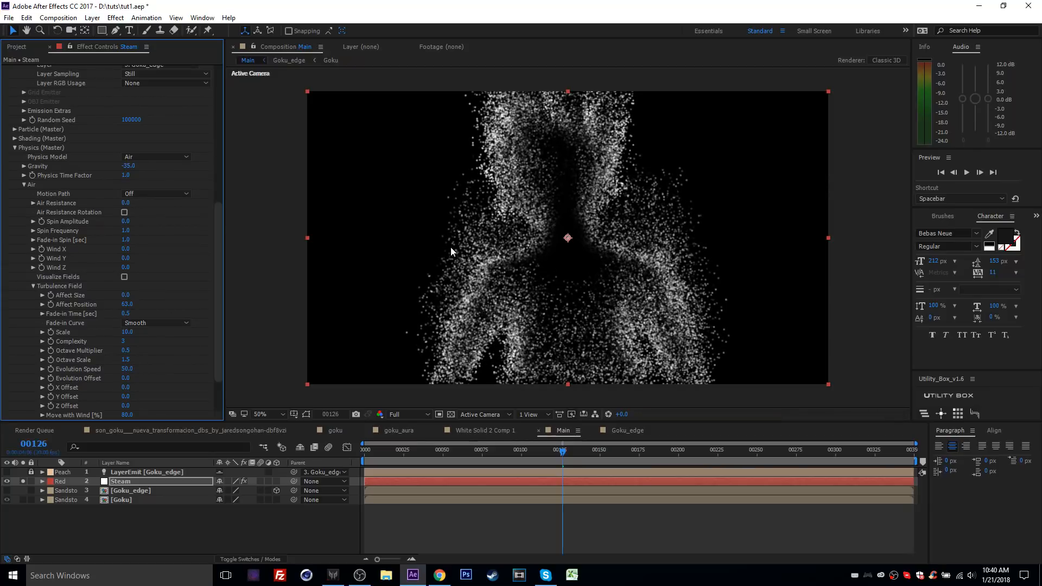
mouse_move(574, 451)
left_mouse_down()
mouse_move(705, 454)
mouse_move(564, 444)
left_mouse_up()
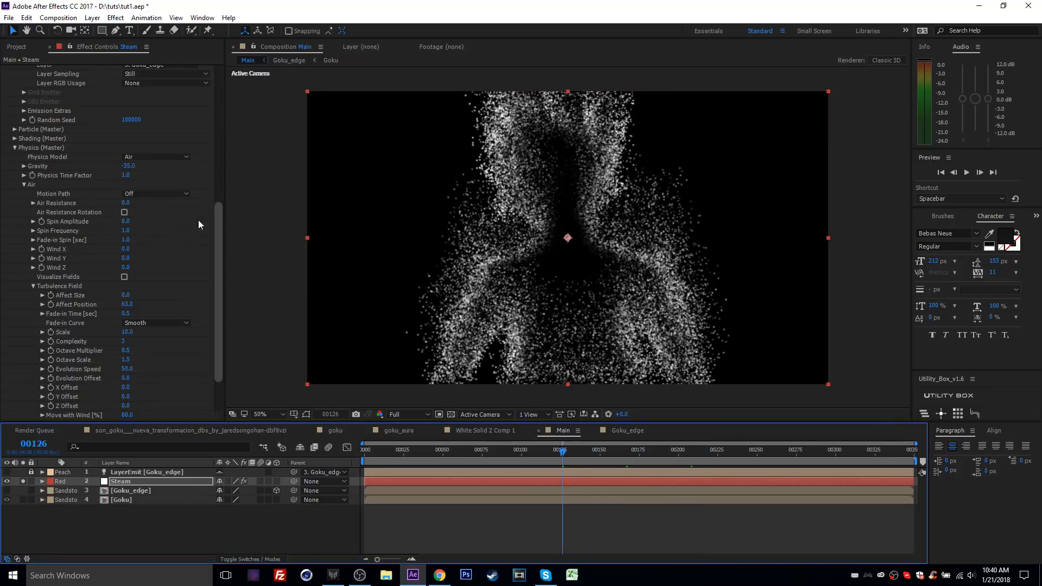
Change the master particle's Set Color option to Over Life.
scroll(127, 255, "up", 5)
scroll(132, 312, "up", 1)
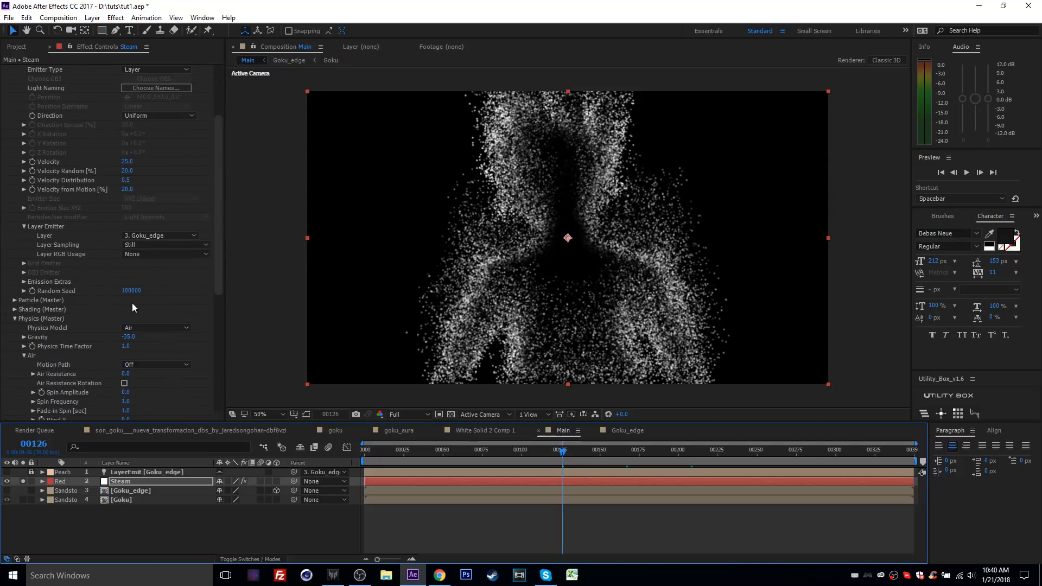
left_click(14, 300)
scroll(14, 299, "down", 4)
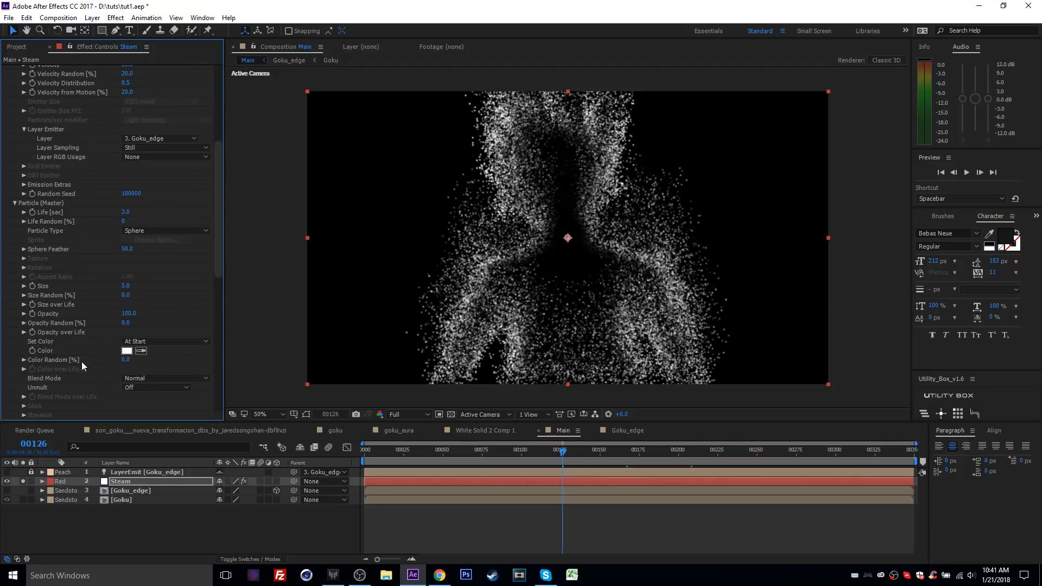
left_click(148, 341)
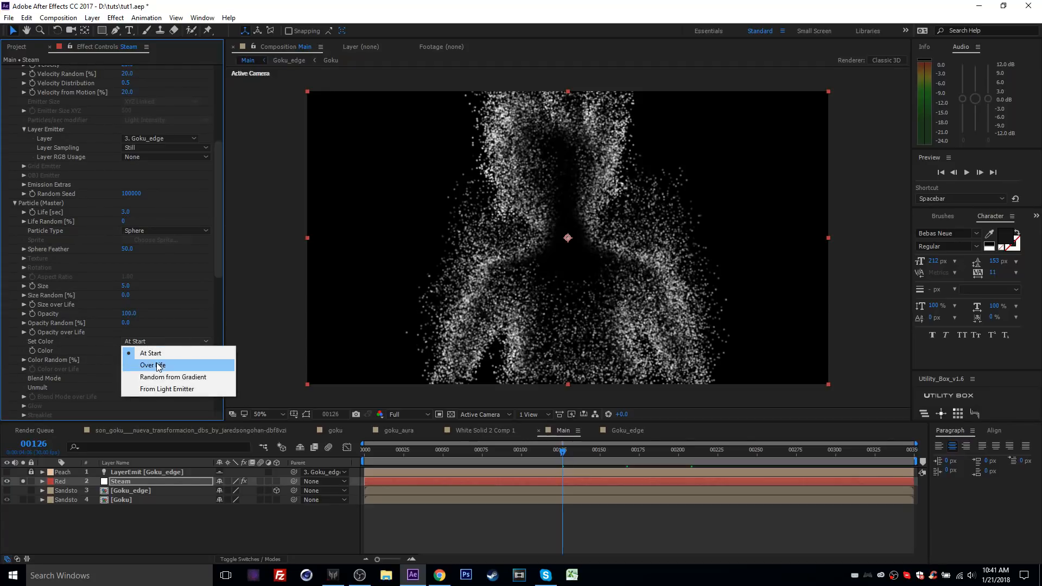
left_click(142, 366)
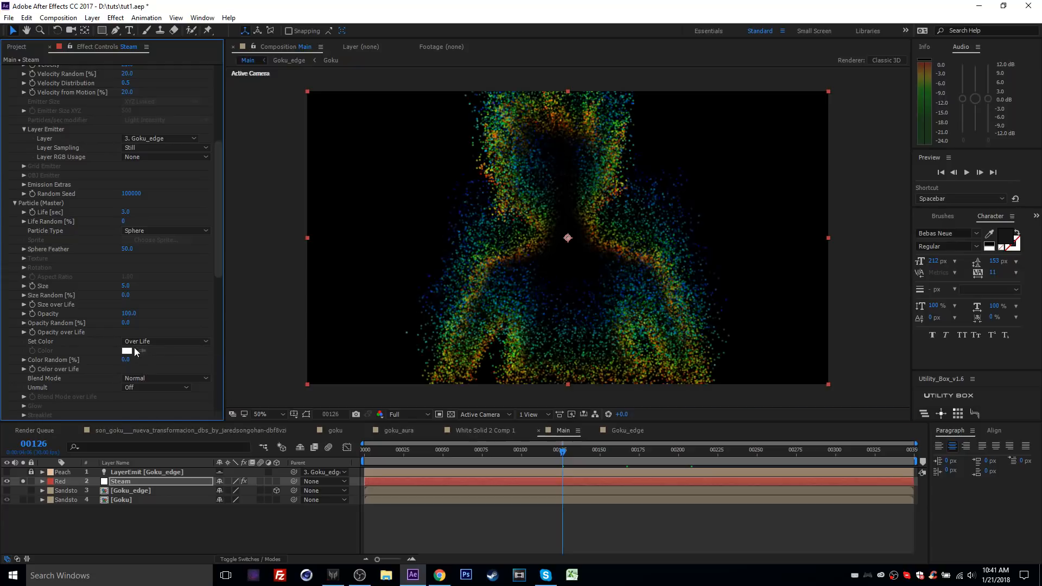
Apply the white-to-black preset to the Color over Life ramp and change its end color to blue 0042FF.
scroll(107, 325, "down", 2)
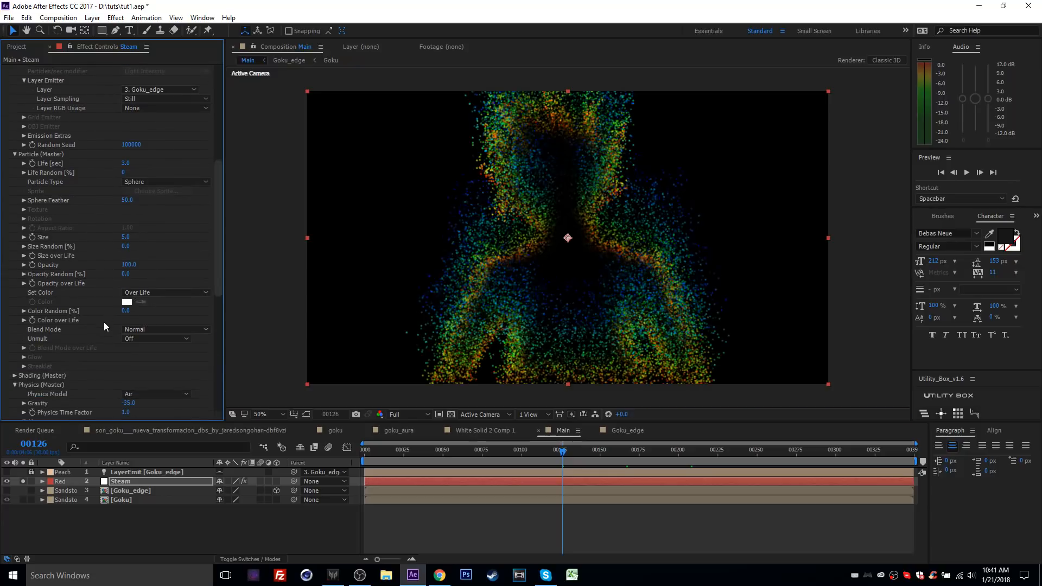
left_click(24, 321)
left_click(191, 345)
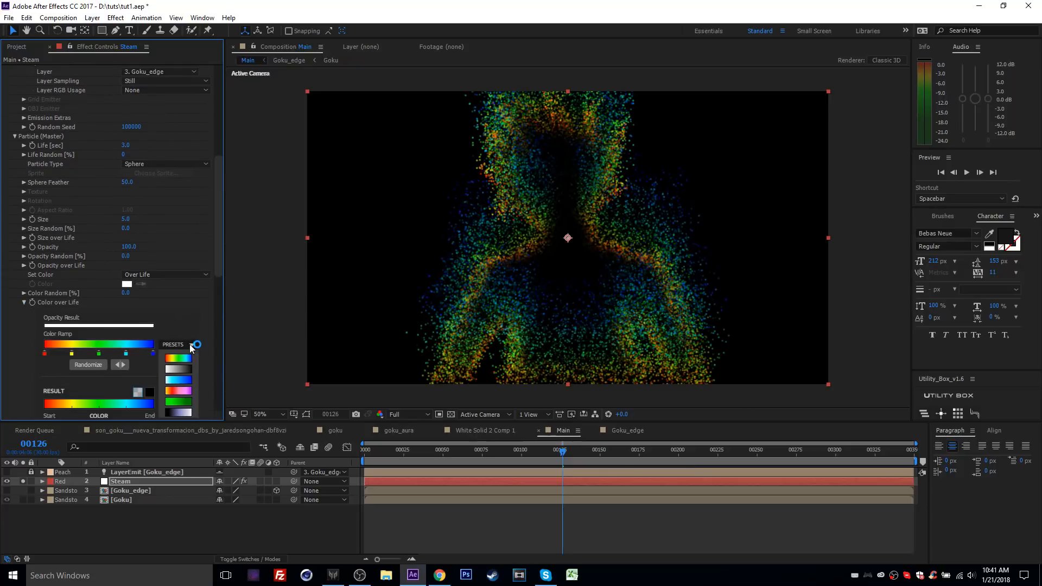
left_click(182, 370)
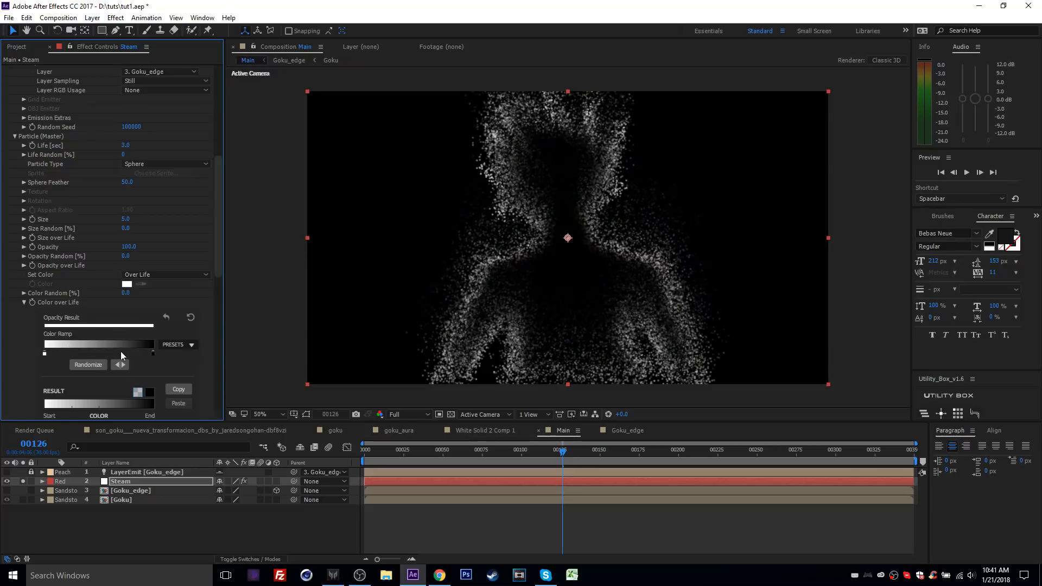
double_click(153, 353)
left_click_drag(186, 333, 192, 324)
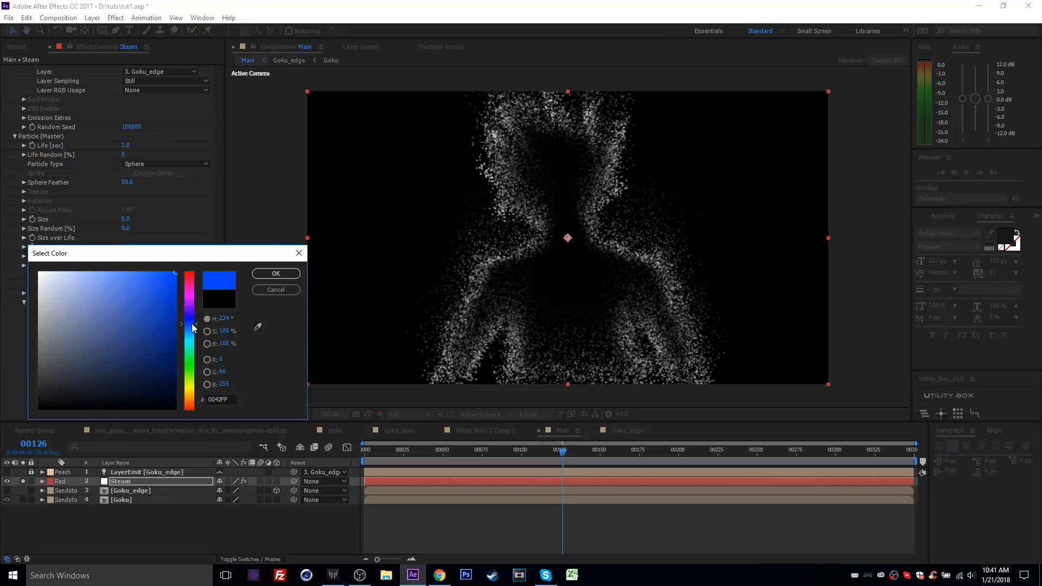
left_click(270, 275)
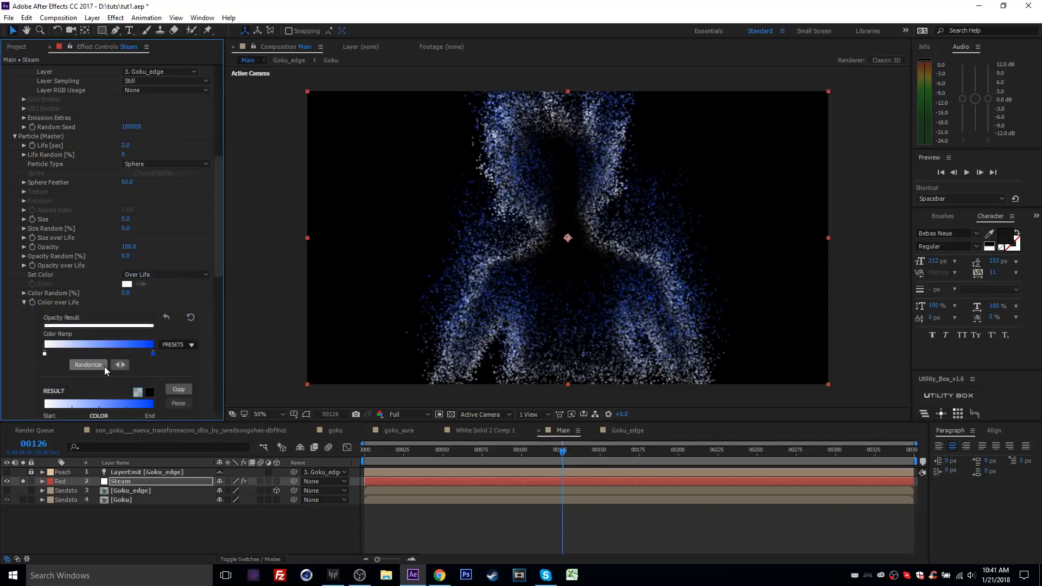
Change the start color of the Color over Life ramp to a pale light blue.
double_click(44, 355)
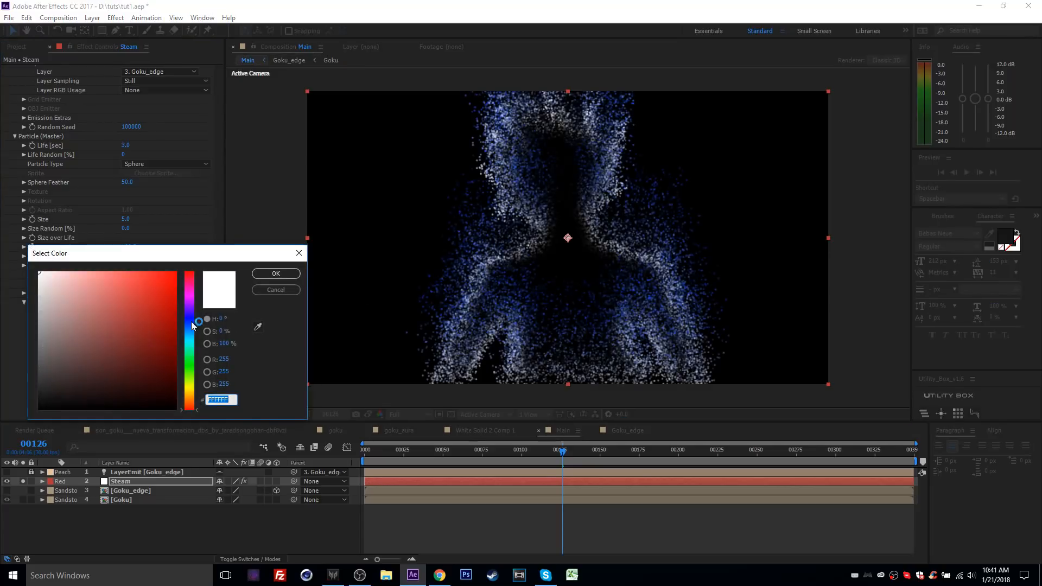
left_click_drag(191, 322, 190, 338)
mouse_move(102, 299)
left_mouse_down()
mouse_move(86, 275)
mouse_move(77, 275)
mouse_move(84, 291)
mouse_move(70, 282)
left_mouse_up()
left_click(191, 337)
left_click(276, 274)
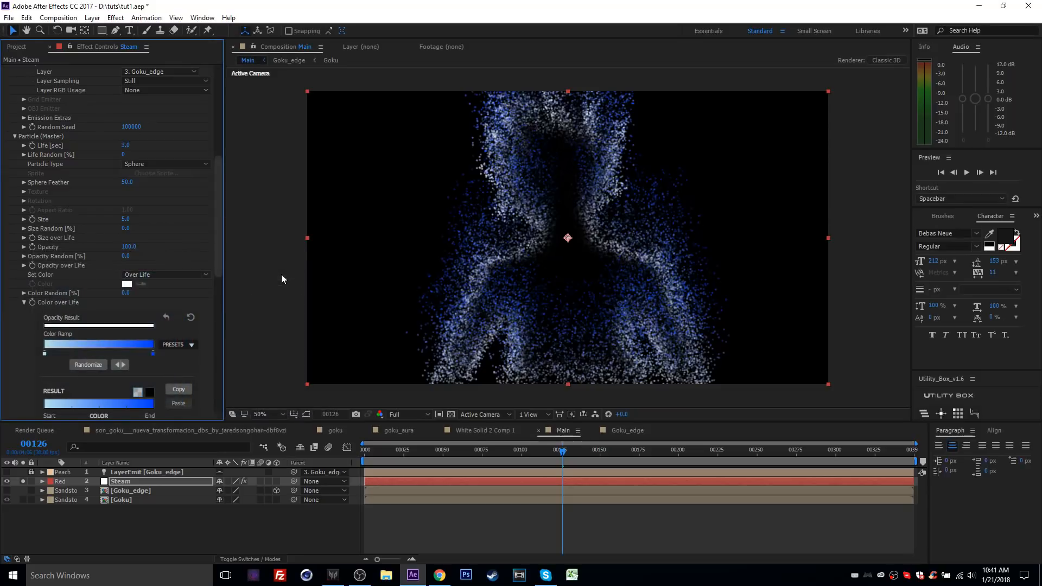
Set the particle blend mode to Add and the particle size to 3.
scroll(158, 334, "down", 3)
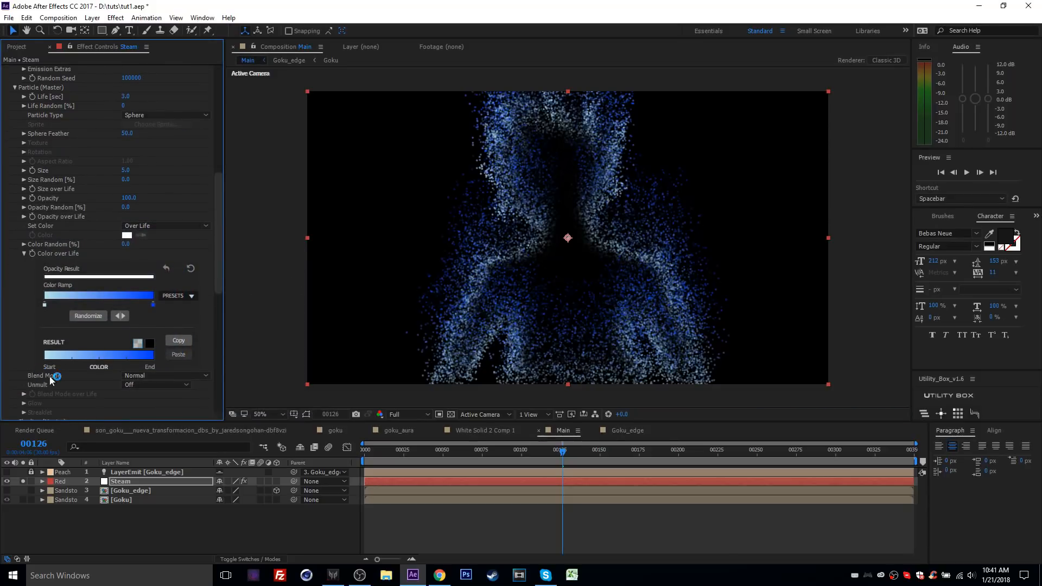
left_click(157, 375)
left_click(149, 400)
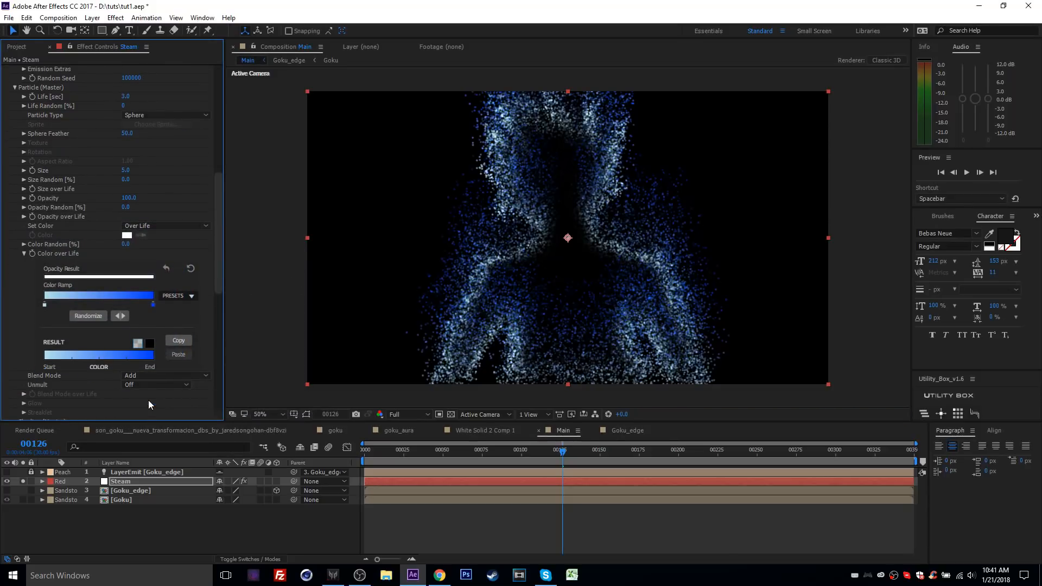
left_click(129, 172)
type("3")
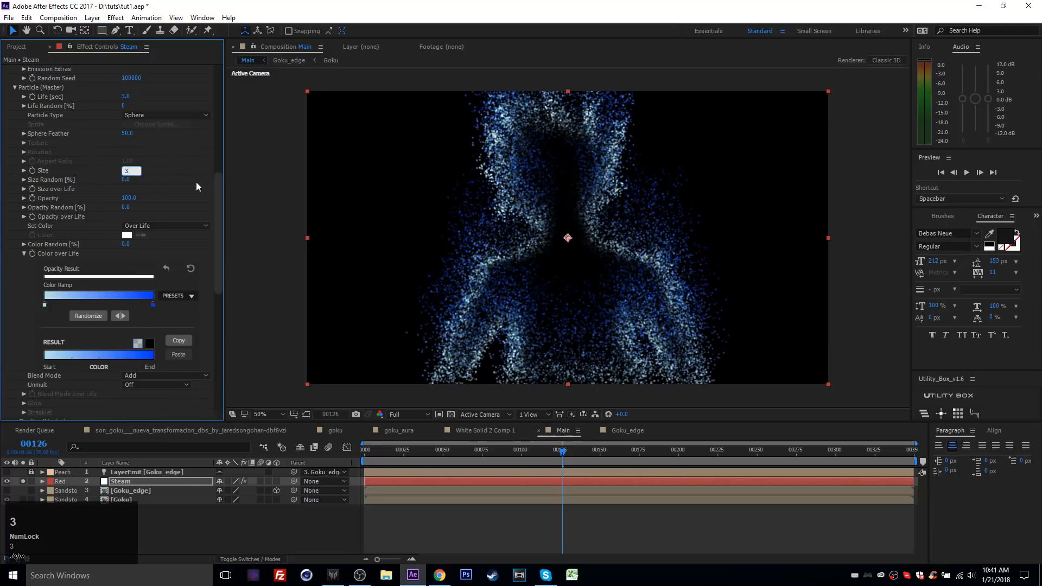
key("Return")
Raise the emitter's particles per second to 257700 and check the denser particles at frame 198.
left_click_drag(216, 175, 219, 80)
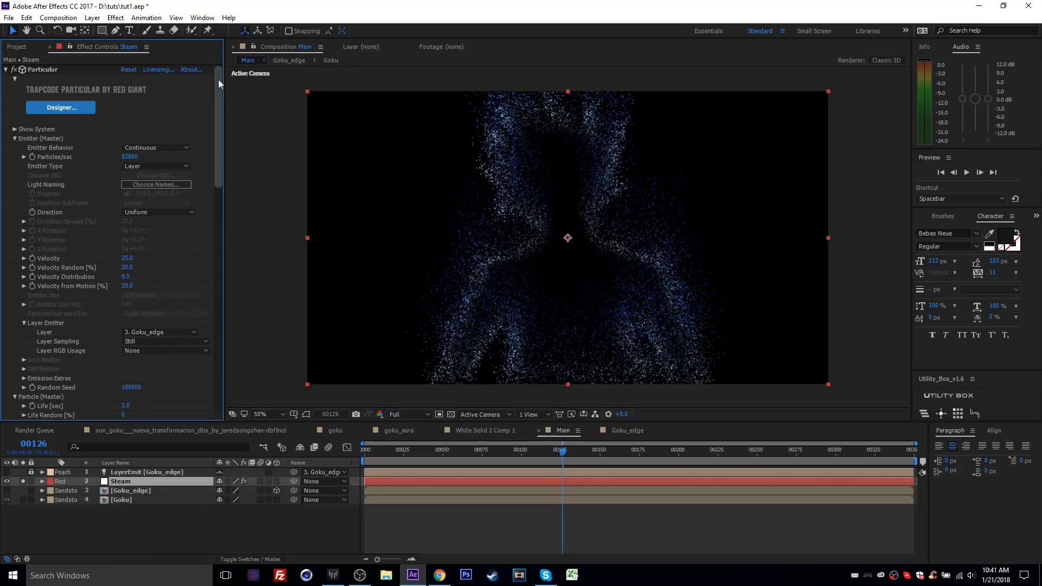
left_click_drag(789, 172, 235, 165)
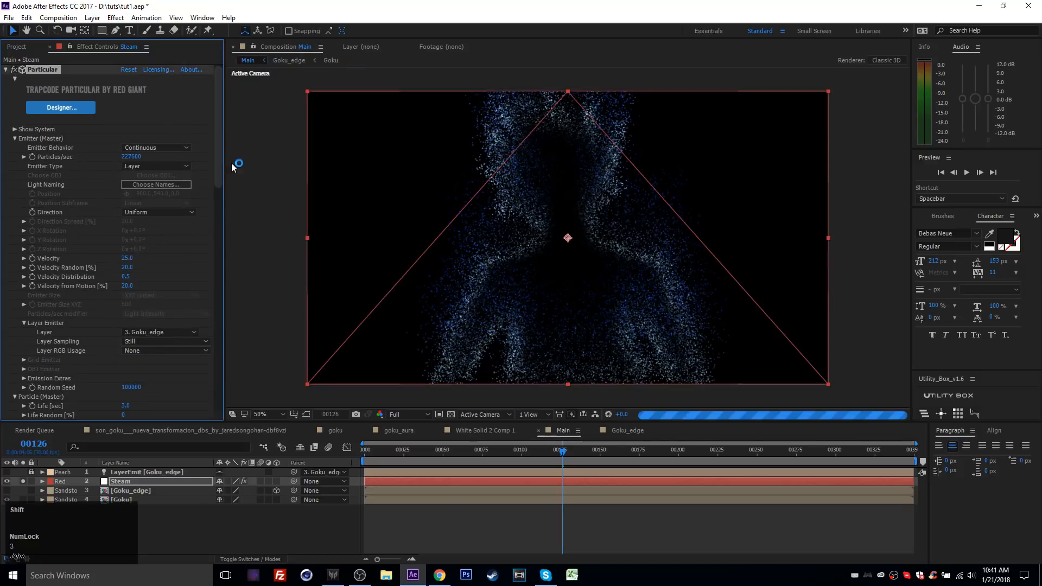
left_click_drag(133, 166, 298, 162)
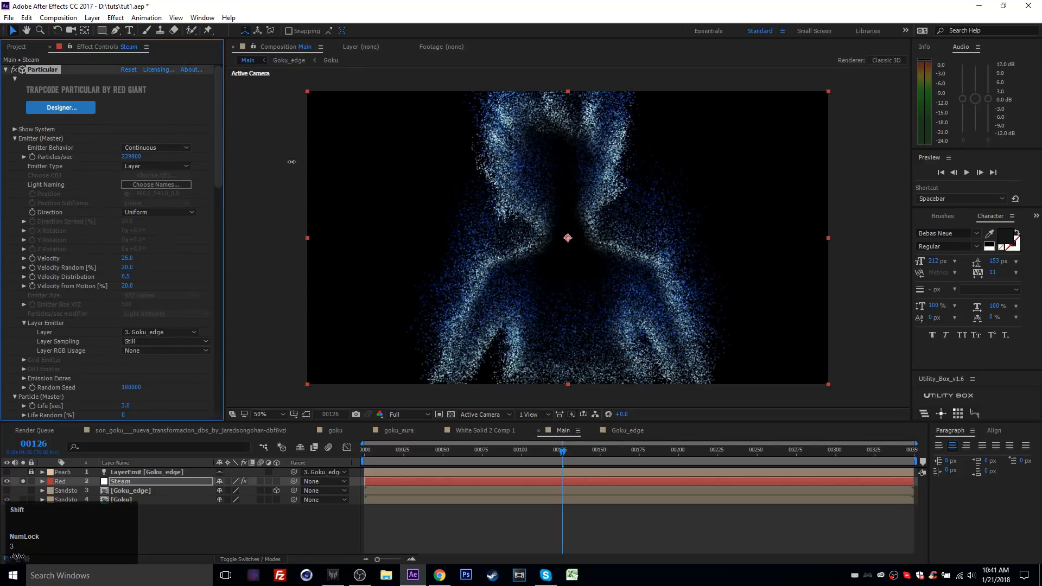
scroll(177, 274, "down", 4)
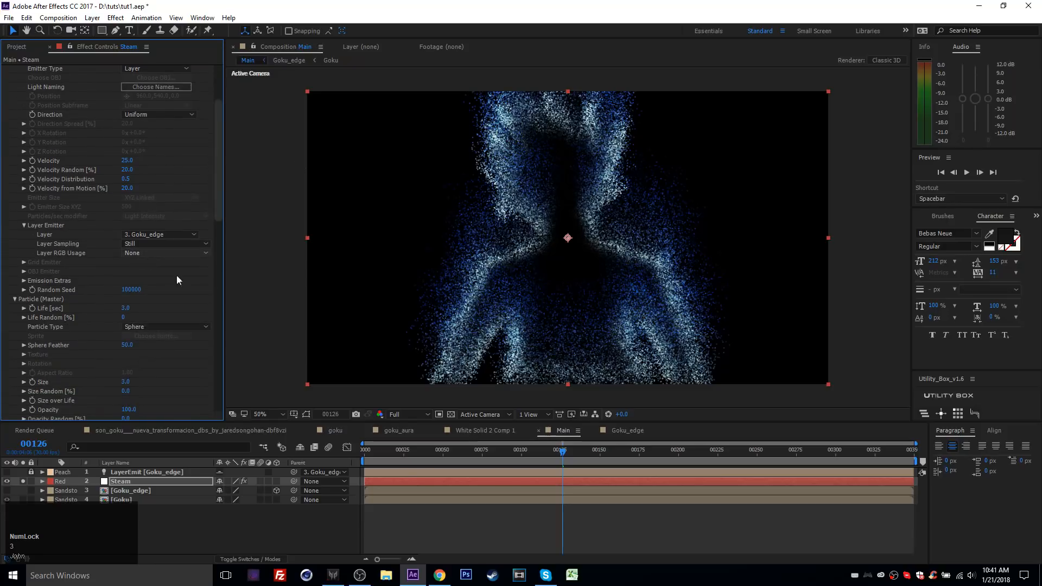
left_click_drag(563, 453, 676, 455)
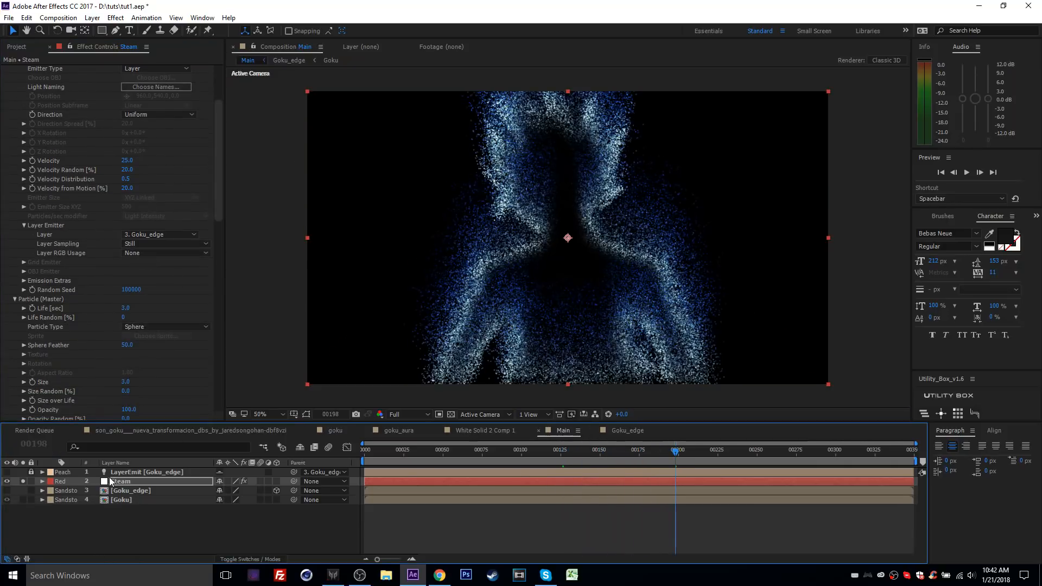
Unsolo the Steam layer and set its layer blending mode to Add over the Goku image.
double_click(118, 480)
left_click(25, 480)
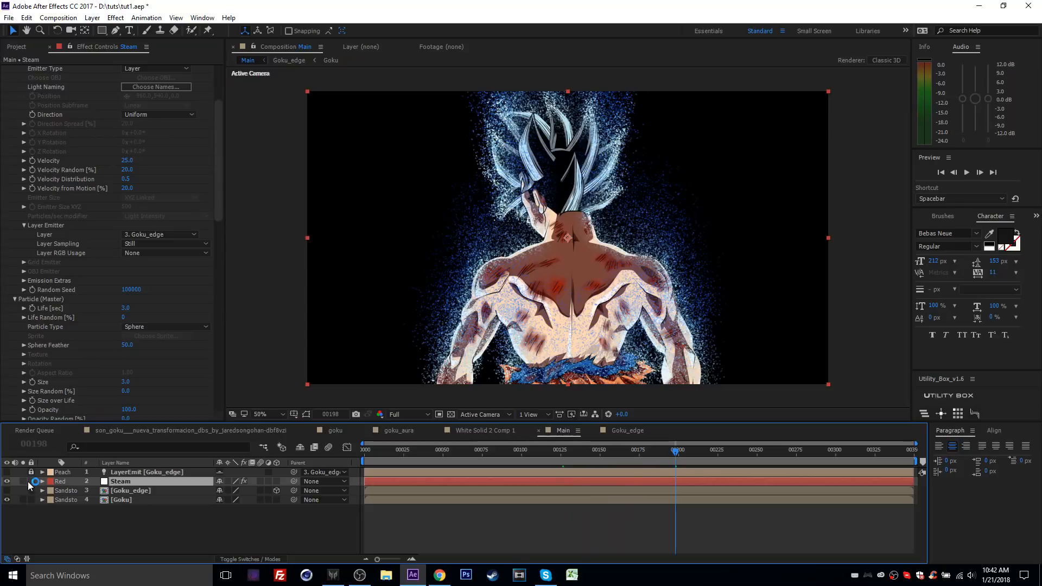
key("F4")
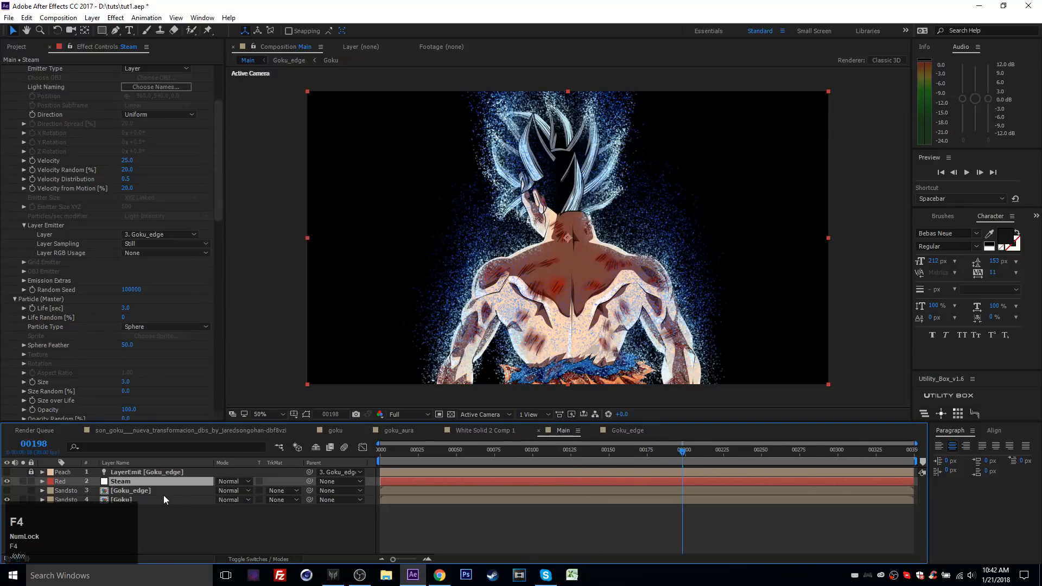
left_click(226, 481)
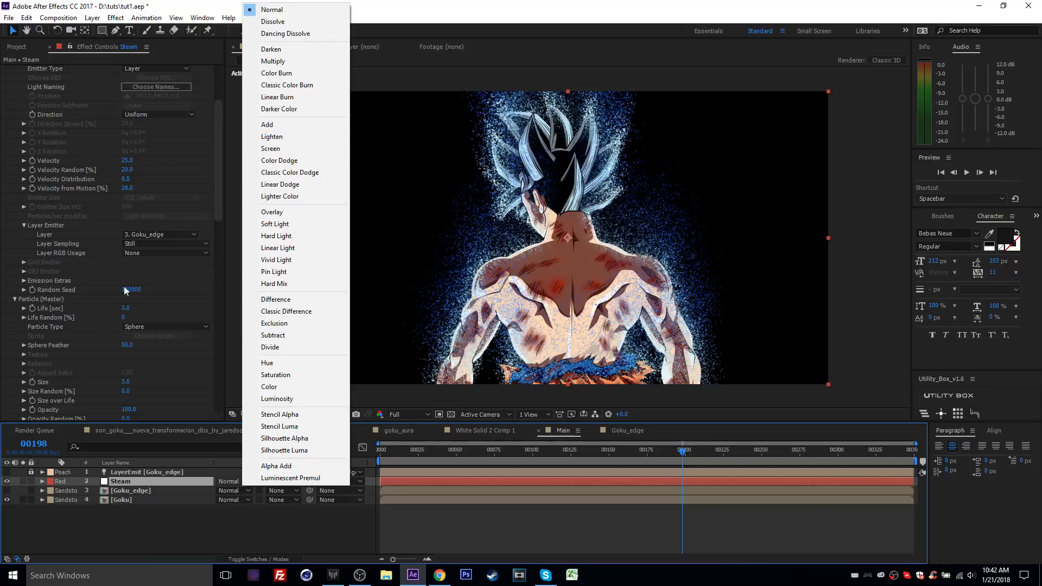
left_click(270, 127)
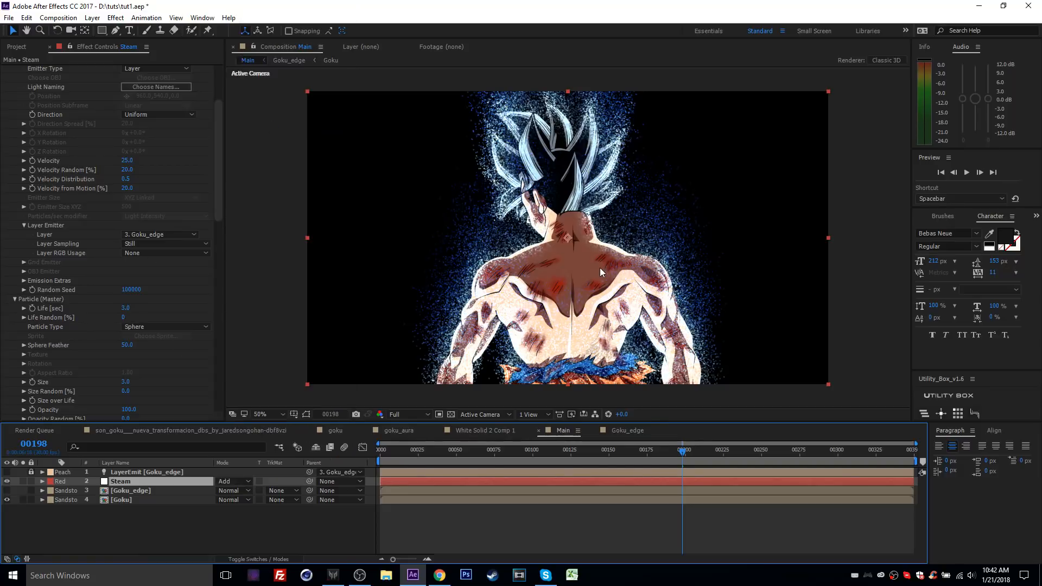
mouse_move(684, 451)
left_mouse_down()
mouse_move(706, 451)
mouse_move(601, 455)
mouse_move(683, 451)
left_mouse_up()
Add a Box Blur with a blur radius of 7 to the Steam layer and inspect the result at 100% zoom.
scroll(122, 199, "up", 5)
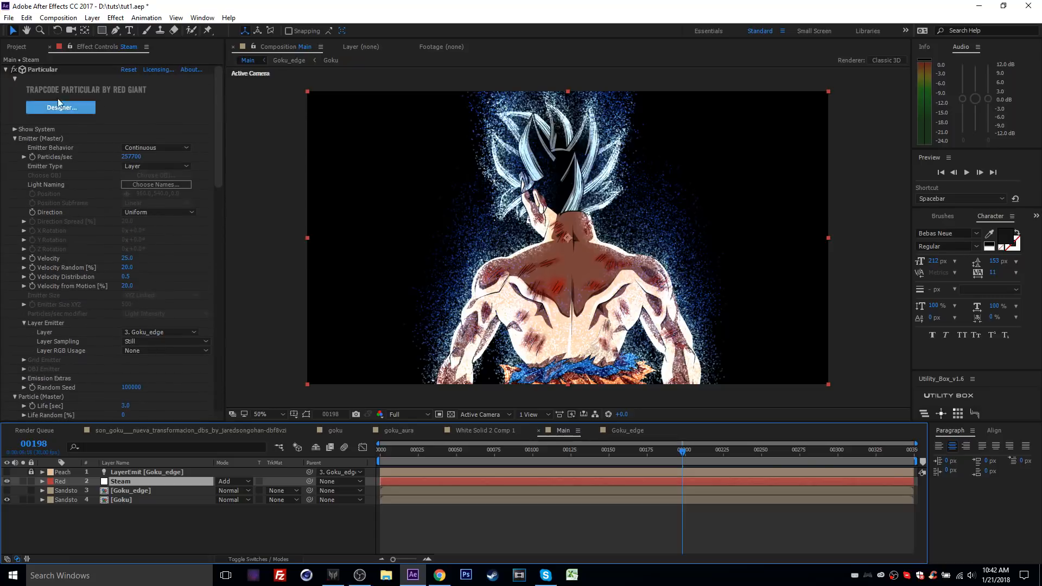
left_click(5, 69)
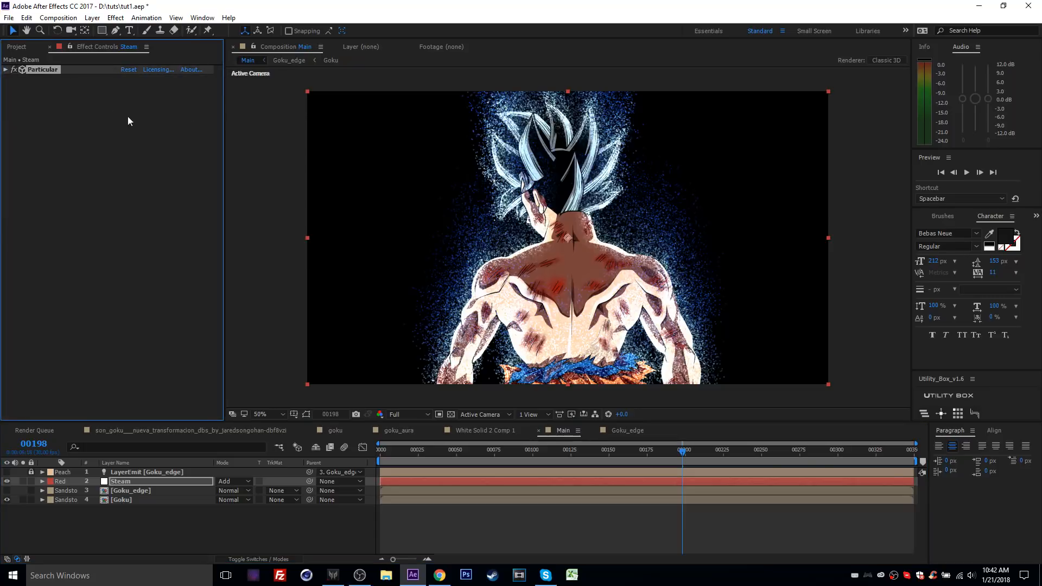
left_click(125, 482)
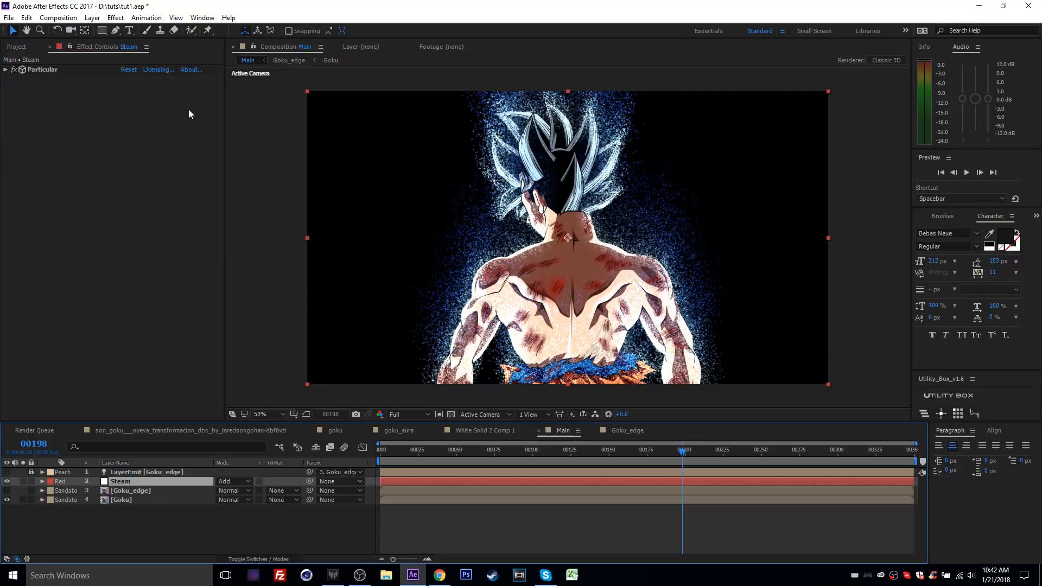
left_click(116, 17)
mouse_move(158, 94)
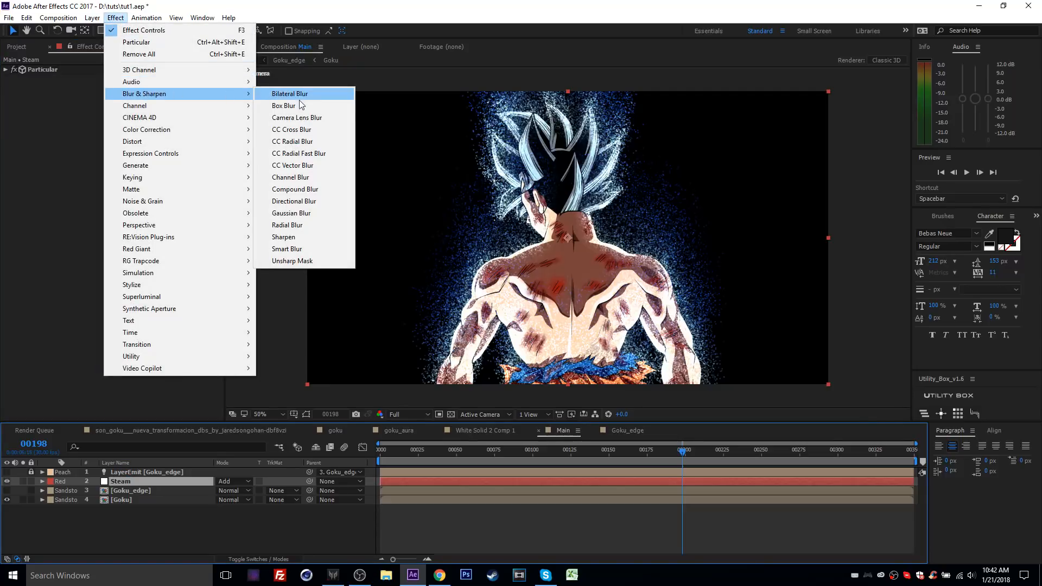
left_click(298, 105)
left_click(125, 88)
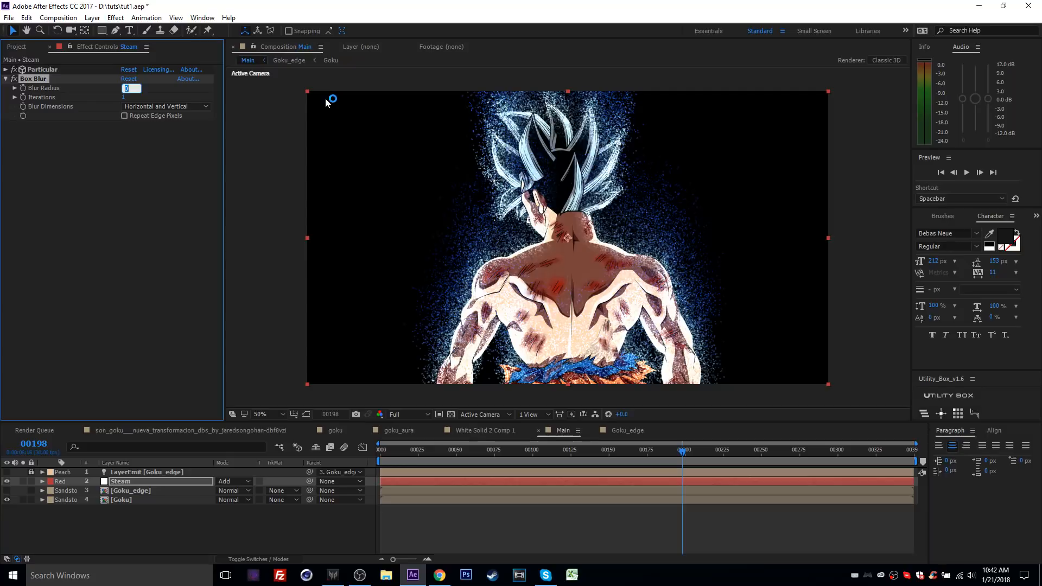
type("7")
key("Return")
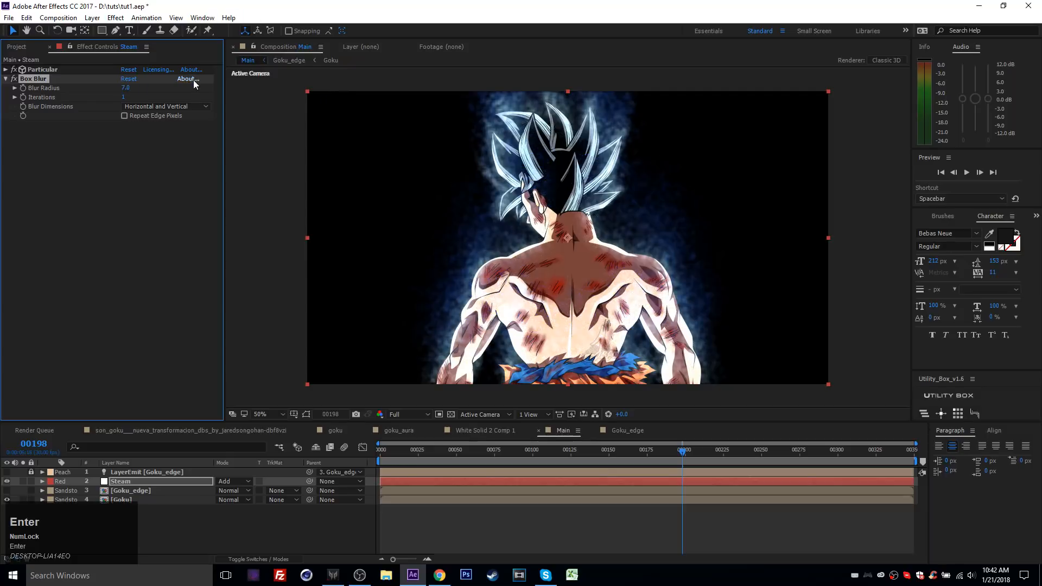
key("slash")
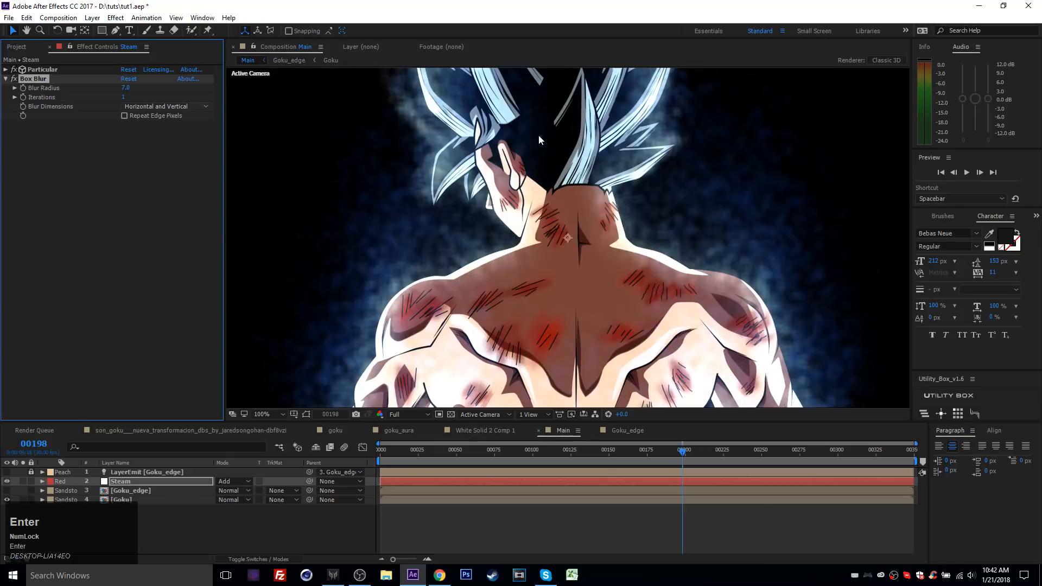
Set the Box Blur iterations to 3, enable Repeat Edge Pixels, and check the softened aura up close.
left_click(126, 97)
type("3")
left_click(142, 168)
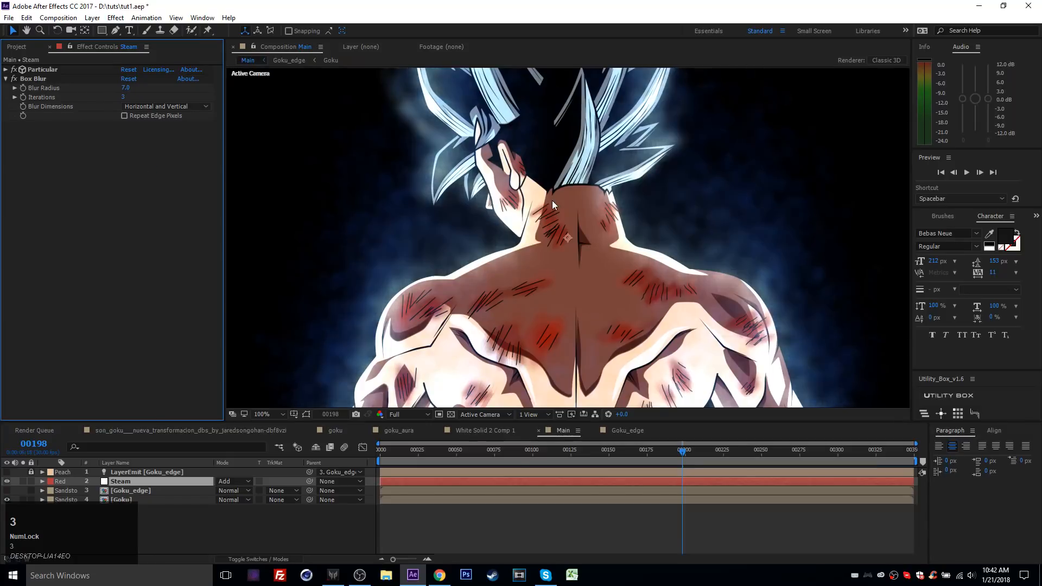
key("comma")
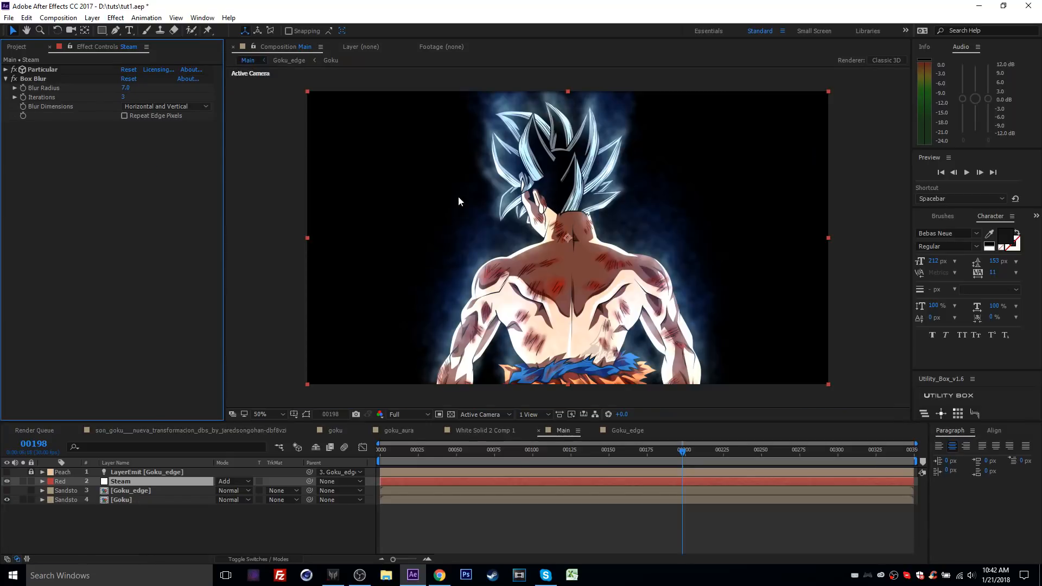
key("slash")
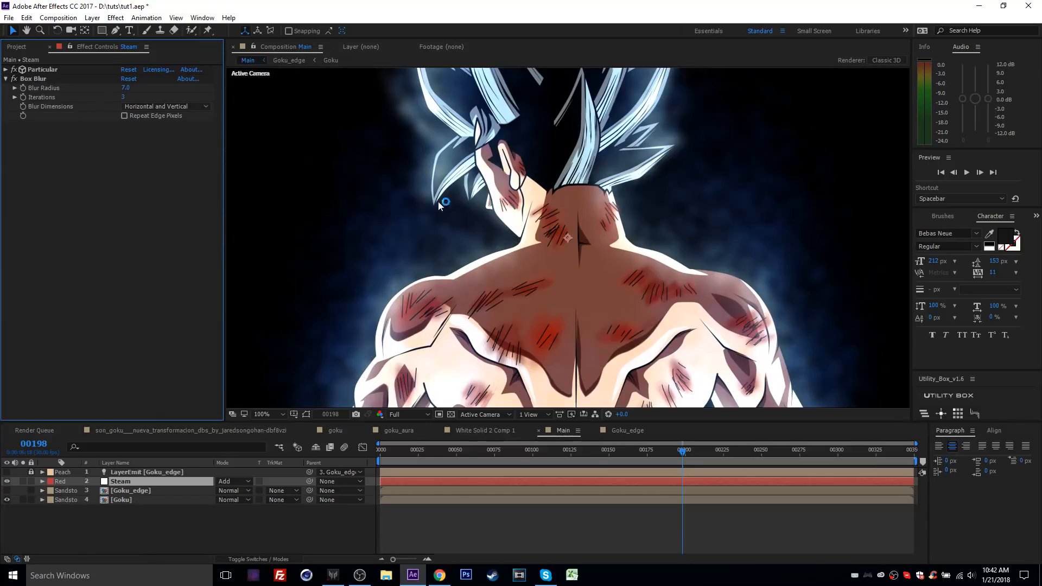
left_click(128, 116)
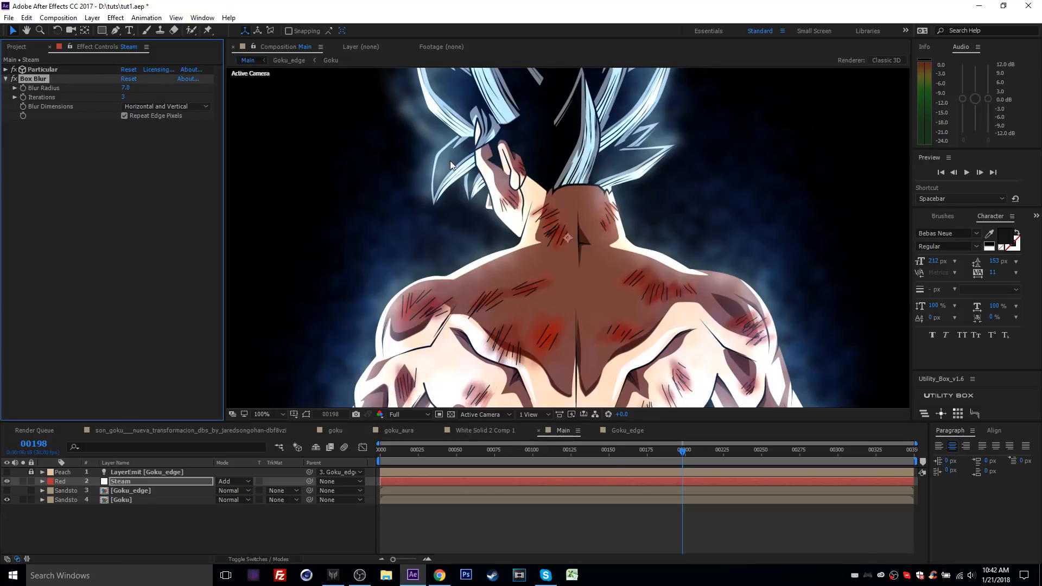
key("comma")
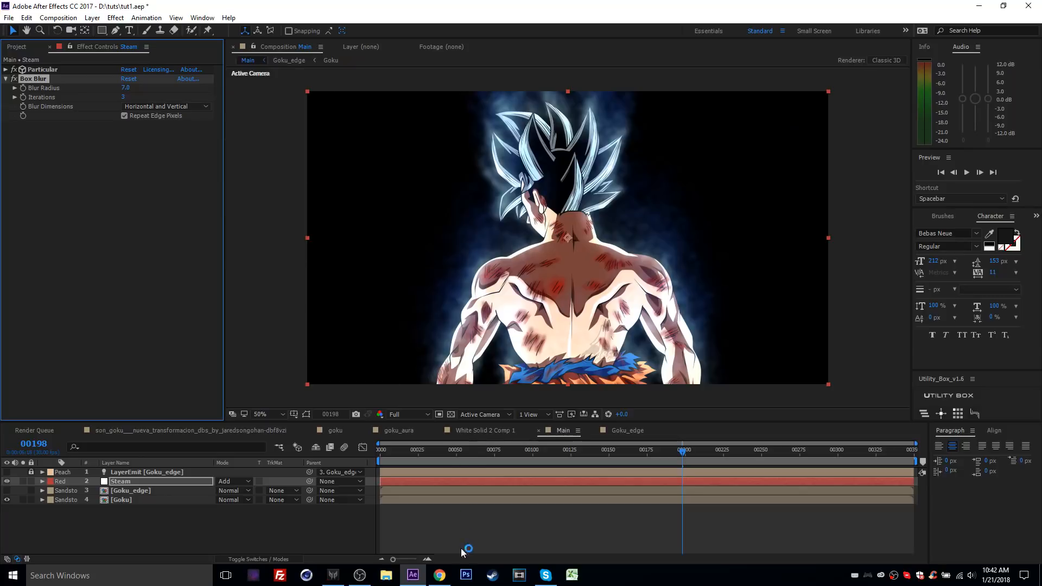
Switch to Chrome to study the aura in the Goku reference image, and return to After Effects.
left_click(440, 576)
left_click(178, 7)
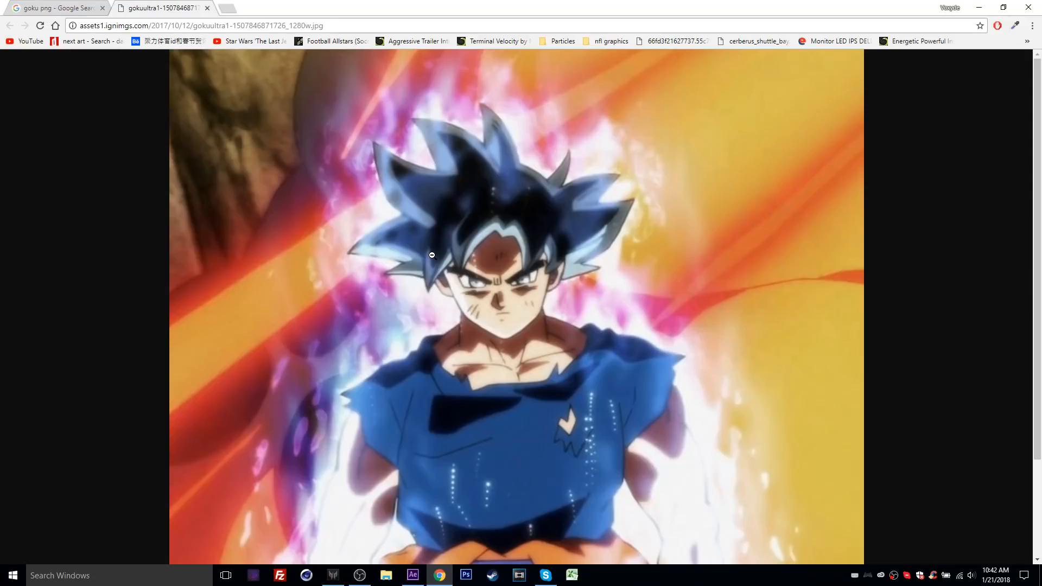
left_click(412, 575)
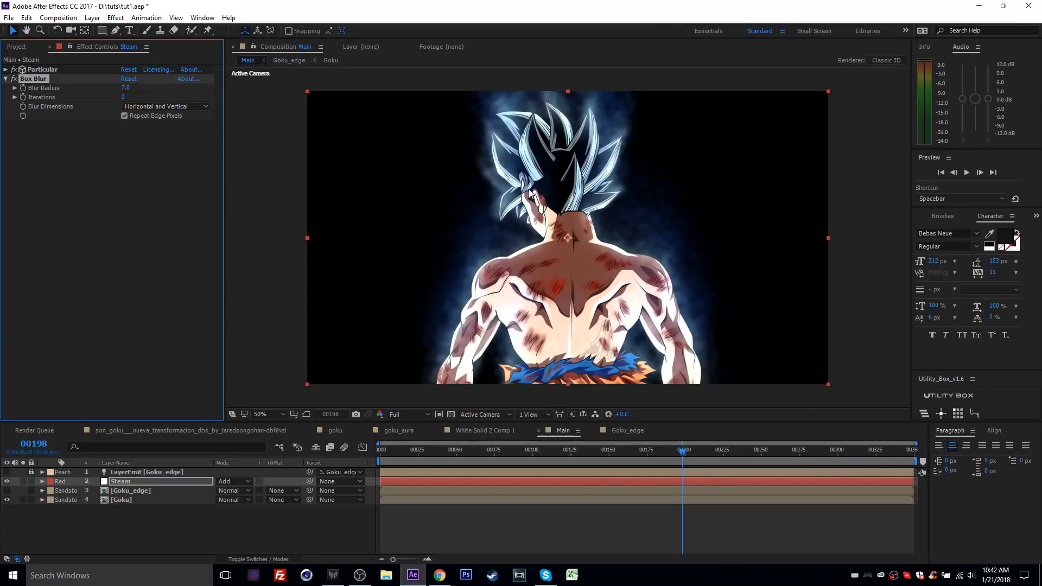
Add a CC Vector Blur with an amount of 7 to the Steam layer and inspect the aura.
left_click(114, 18)
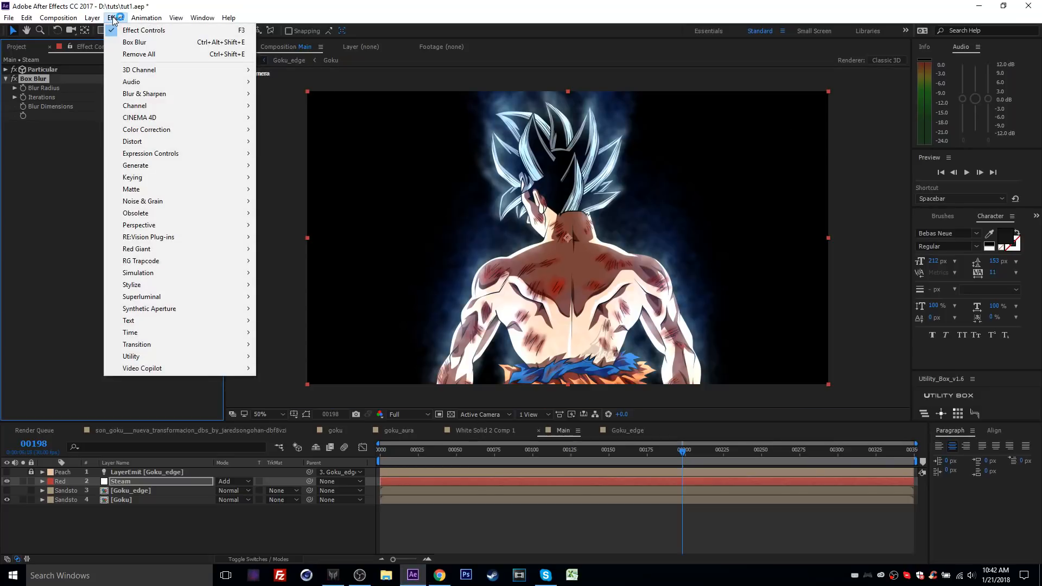
mouse_move(138, 95)
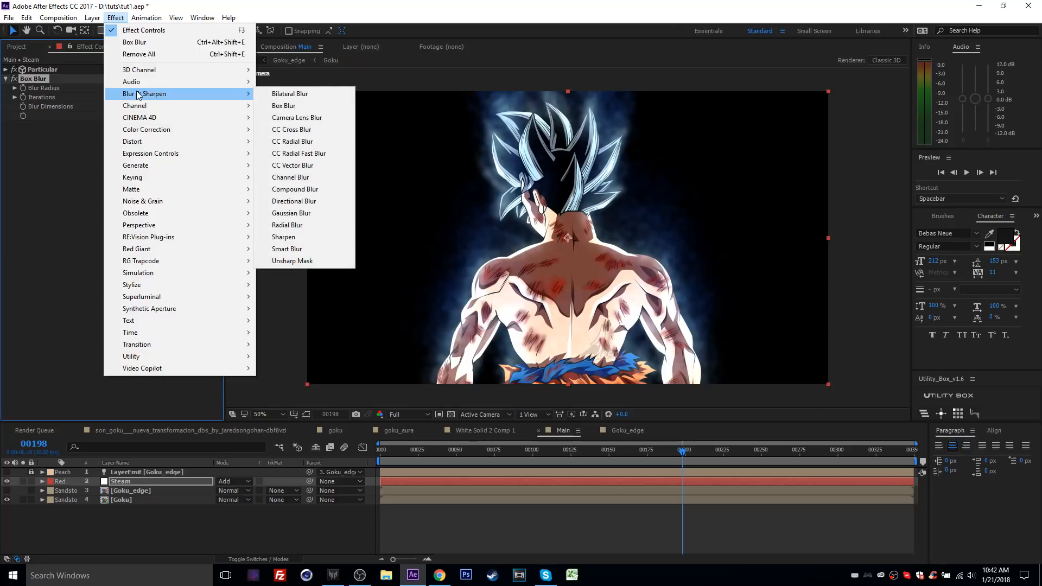
left_click(300, 165)
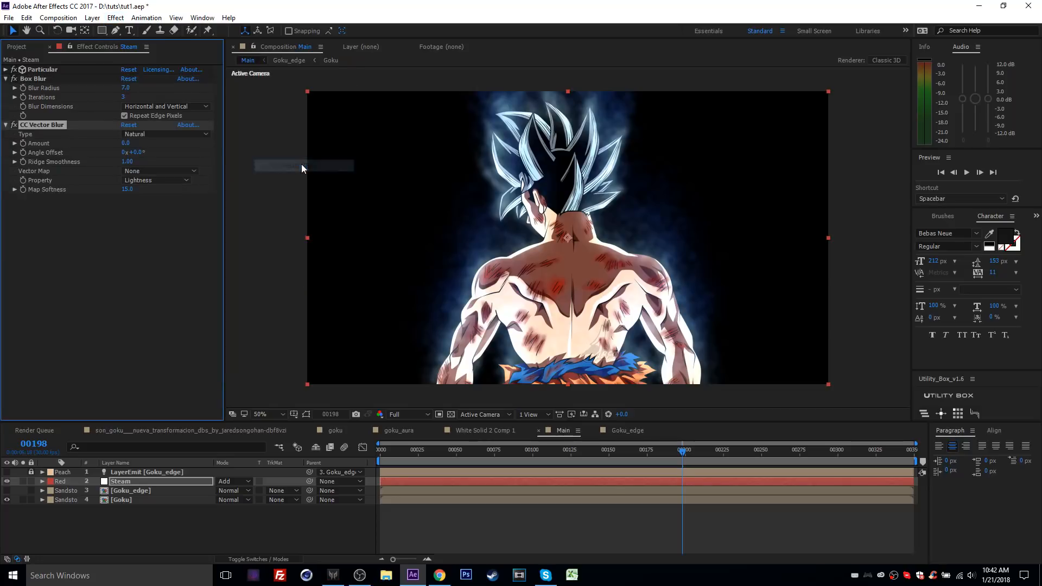
left_click(126, 144)
type("7")
key("Return")
scroll(600, 251, "up", 1)
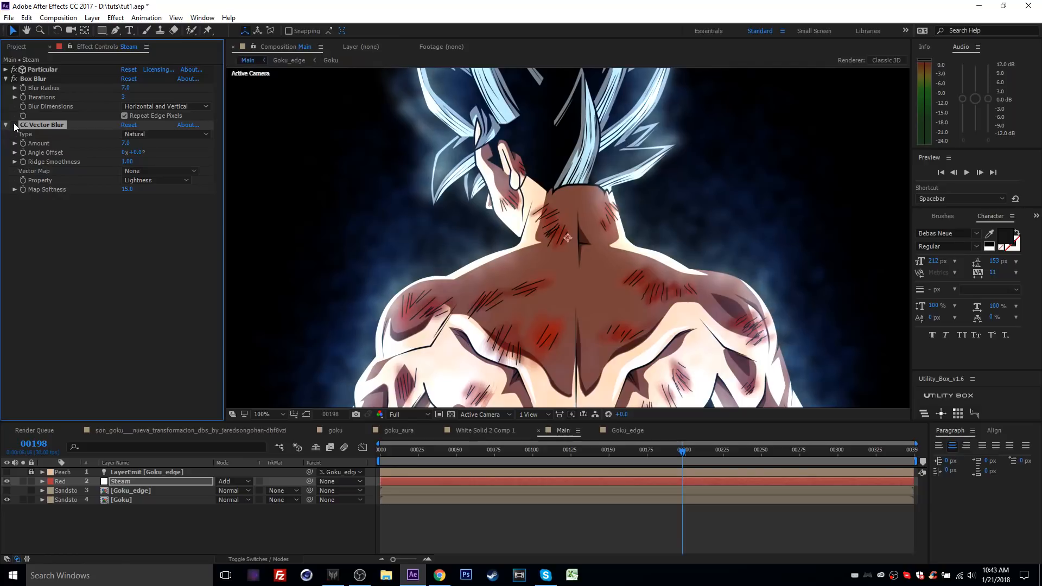
scroll(442, 279, "down", 1)
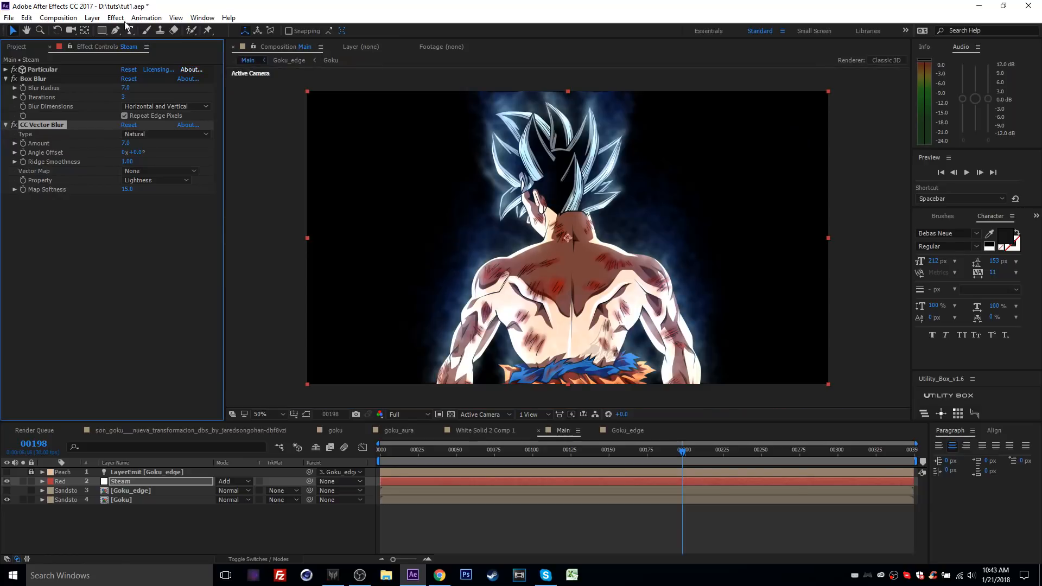
Solo the Steam layer over the transparency grid and add a Solid Composite effect with the color set to black (000000).
left_click(23, 482)
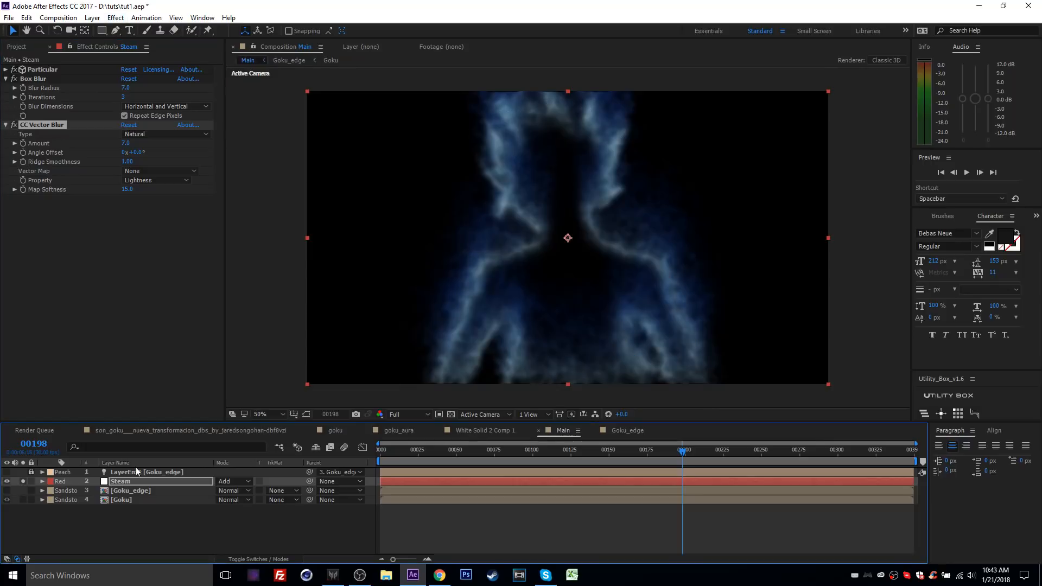
left_click(451, 415)
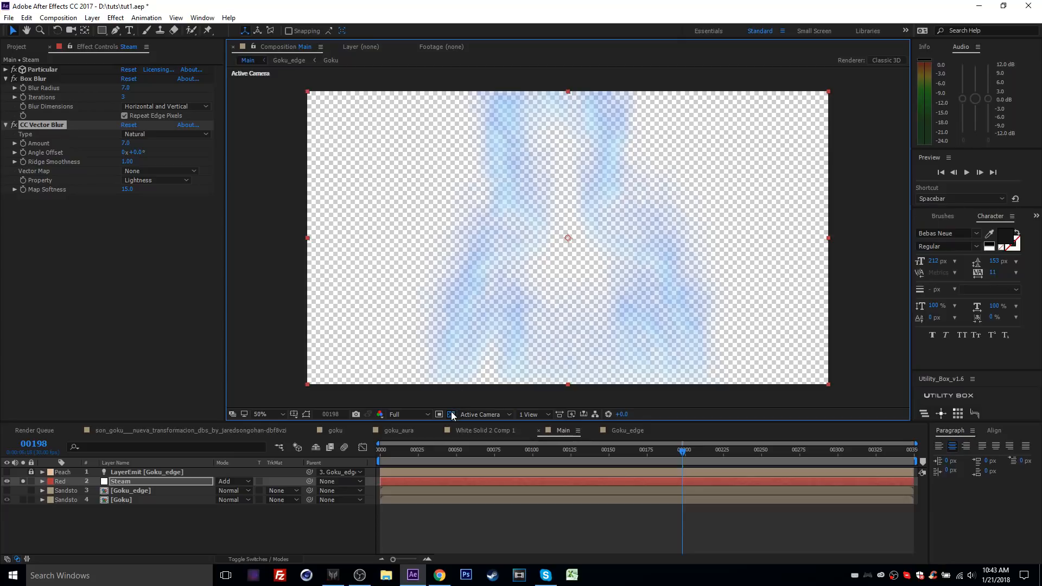
left_click(115, 17)
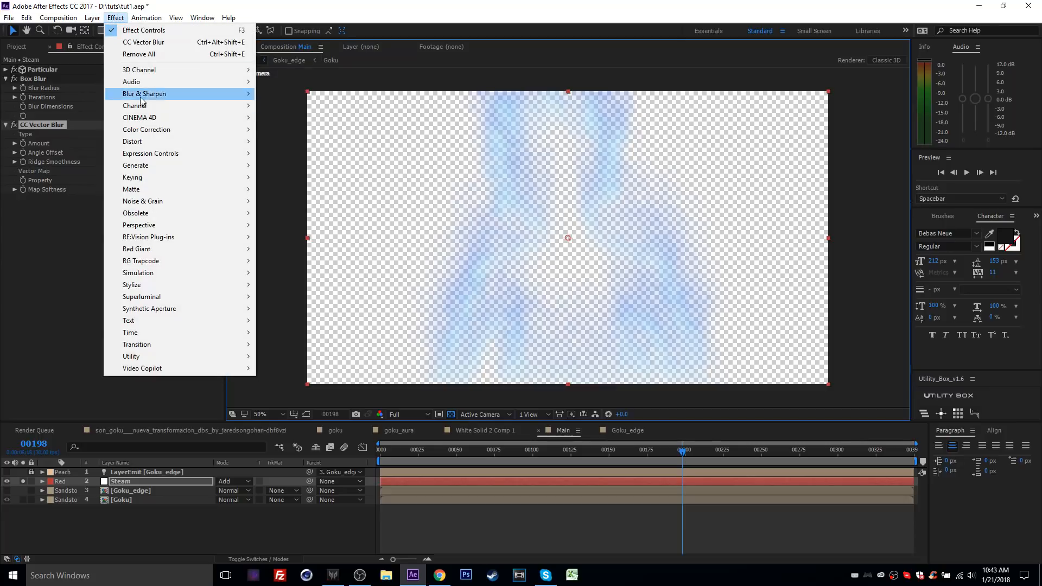
mouse_move(144, 109)
left_click(310, 249)
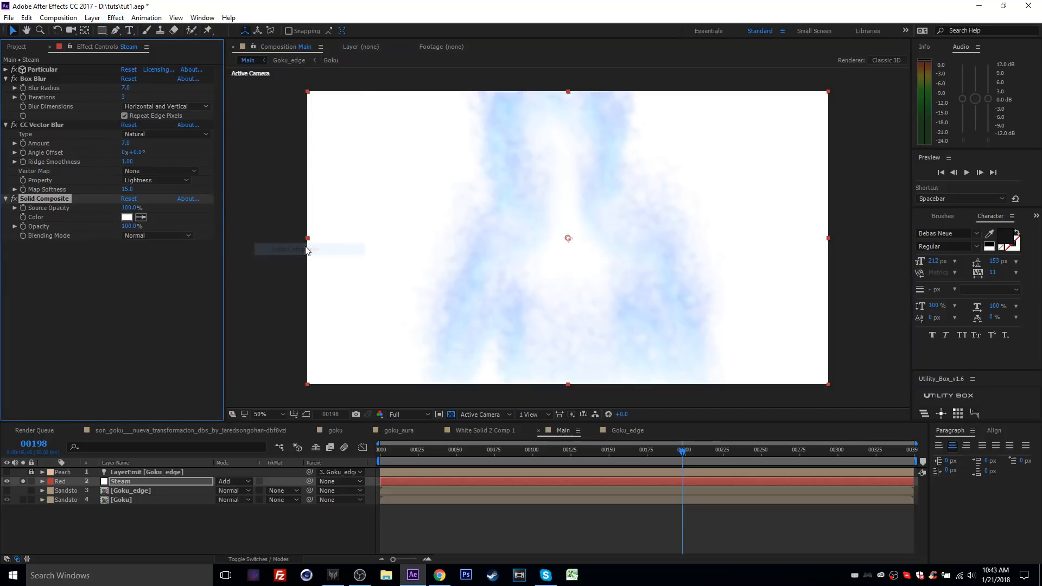
left_click(126, 217)
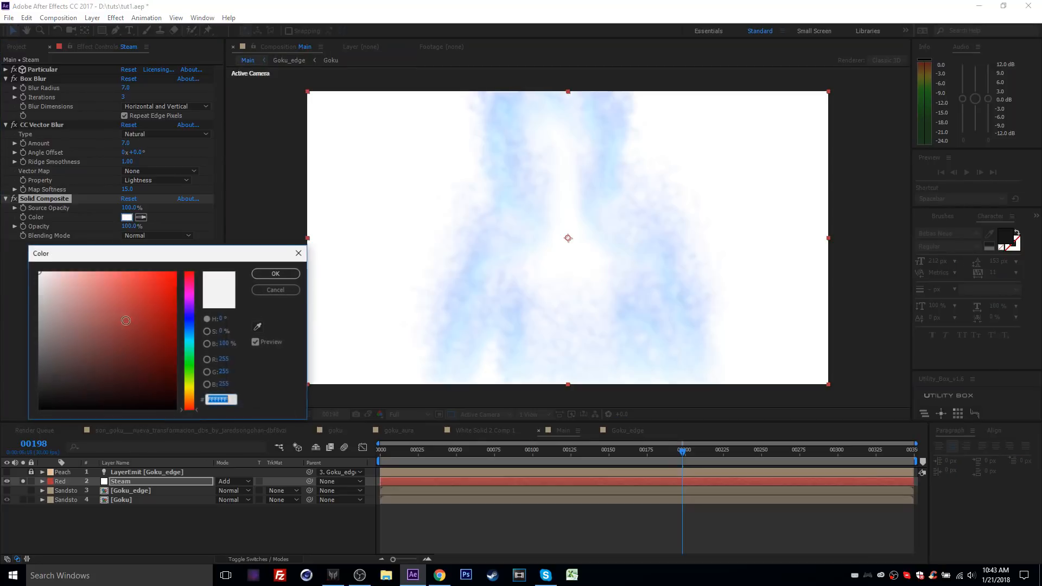
type("000000")
left_click(274, 272)
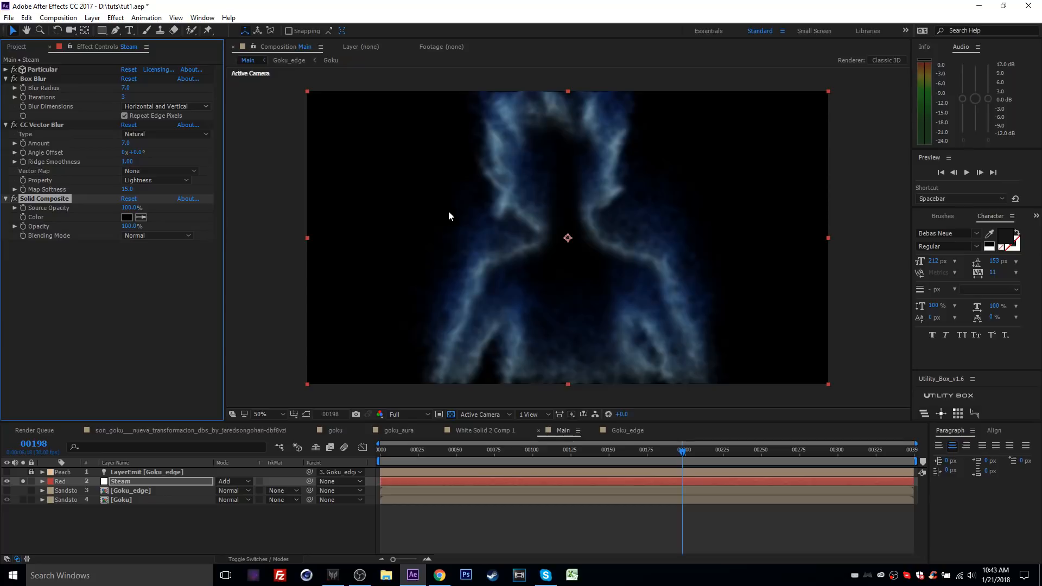
Add a Curves effect to the Steam layer and shape an S-curve with slightly lowered shadows and strongly raised highlights.
left_click(110, 19)
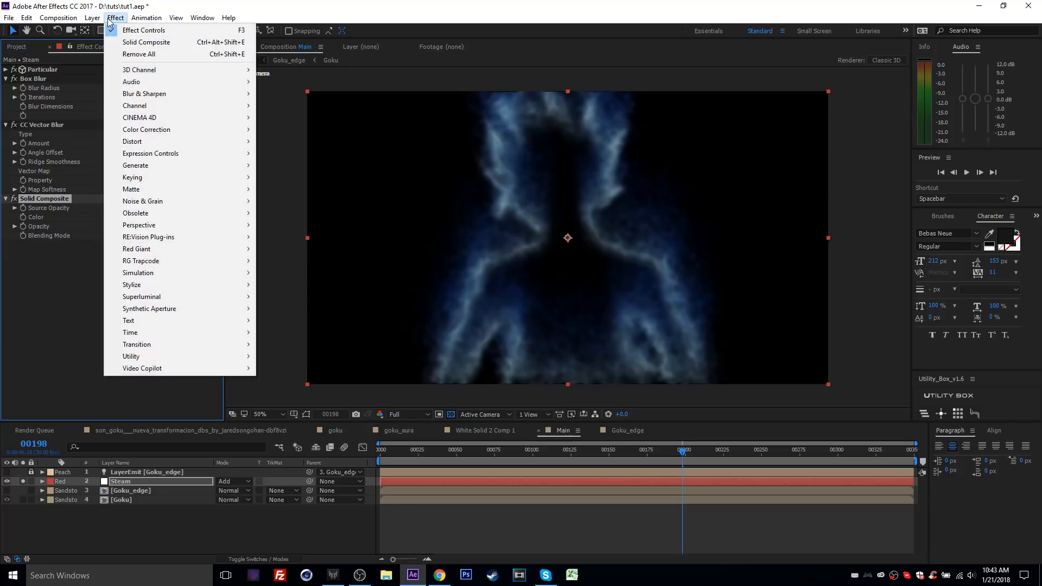
mouse_move(166, 129)
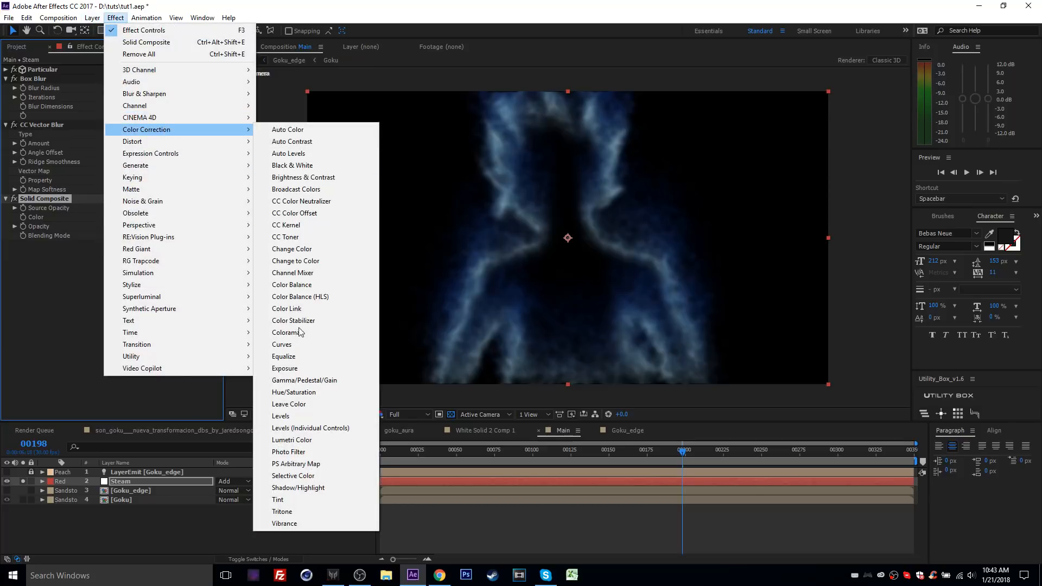
left_click(282, 345)
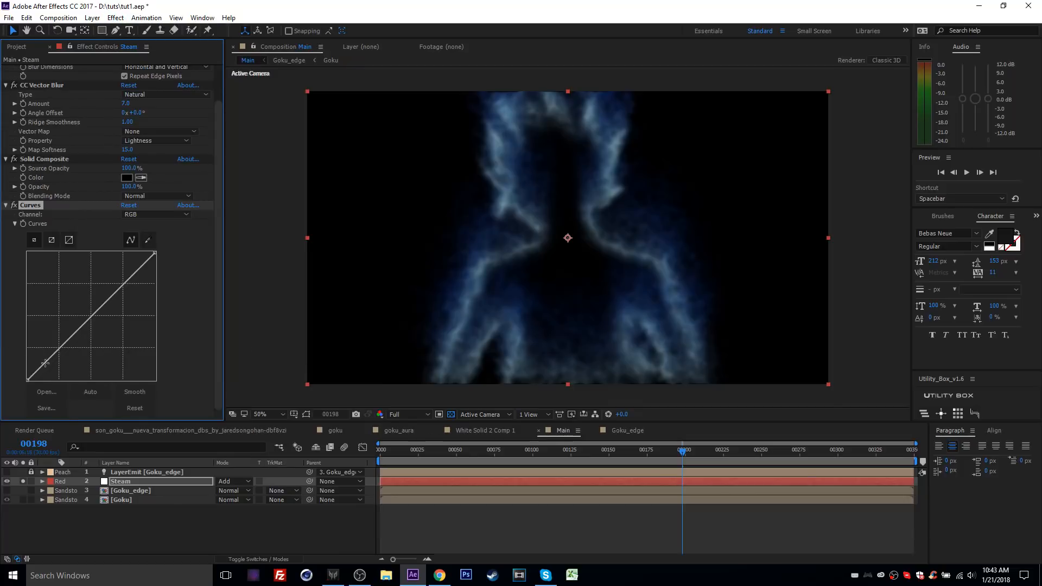
left_click_drag(45, 362, 51, 368)
left_click_drag(123, 298, 104, 275)
left_click_drag(50, 366, 47, 363)
left_click_drag(103, 276, 94, 275)
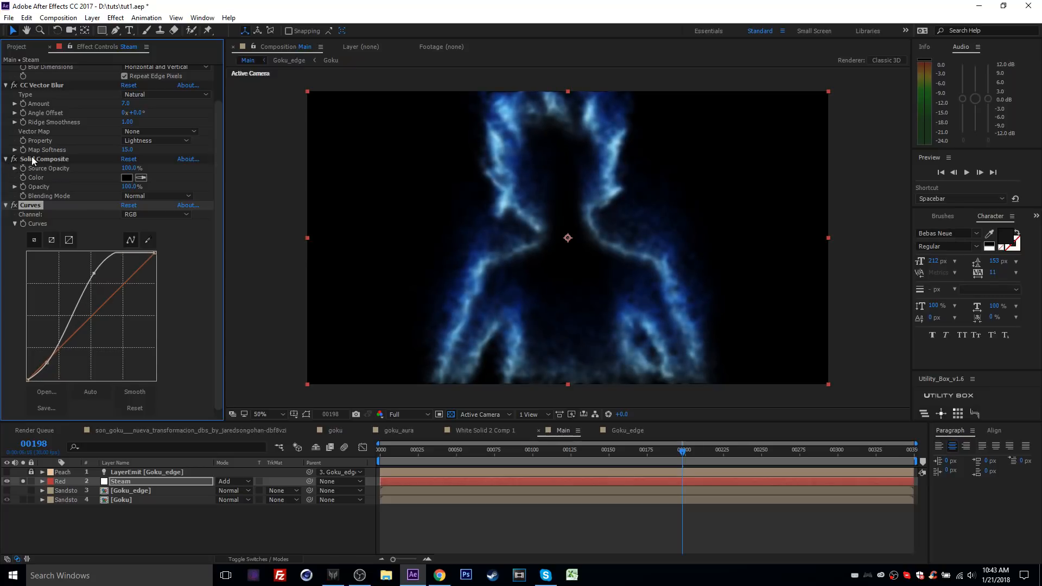
Hide the transparency grid and compare the Steam layer with the Solid Composite and Curves effects switched off and on.
left_click(15, 159)
left_click(452, 415)
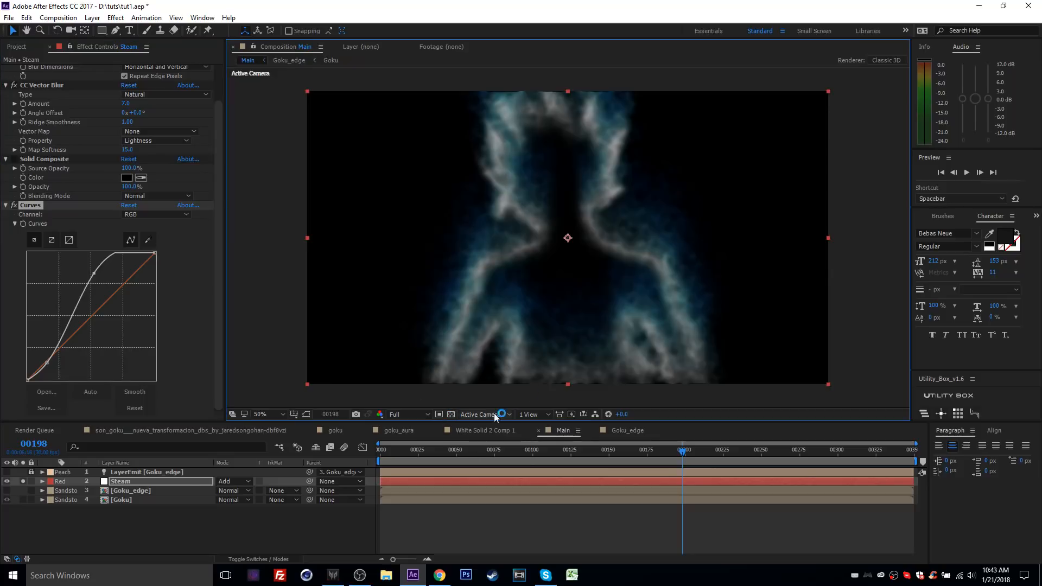
left_click(14, 205)
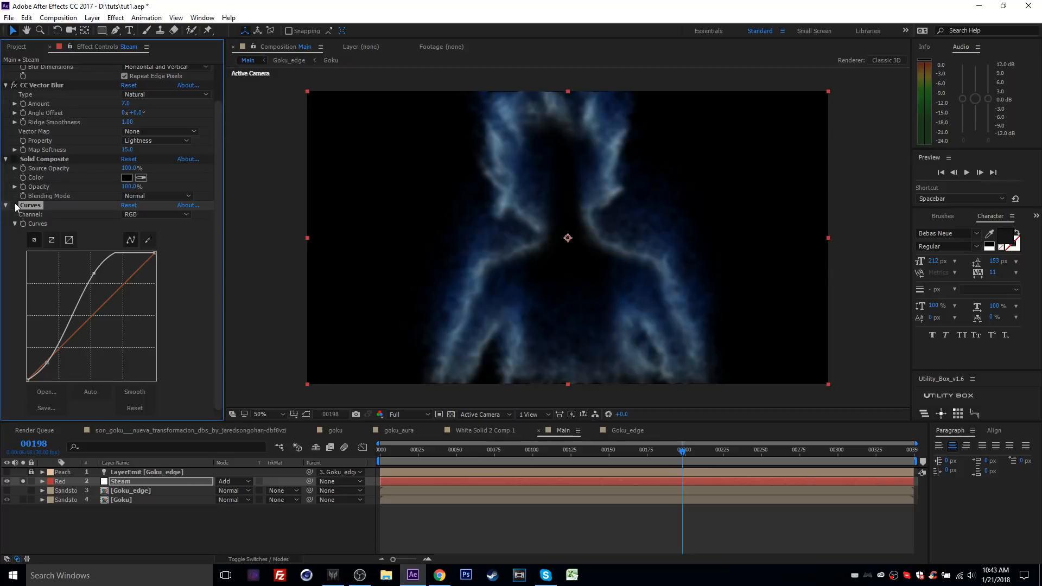
left_click(14, 205)
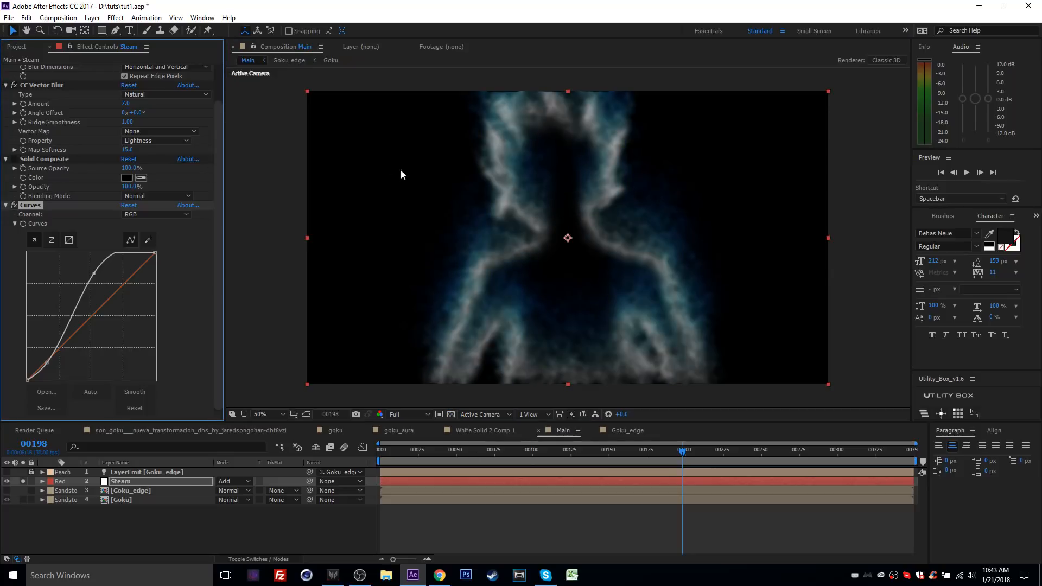
left_click(14, 159)
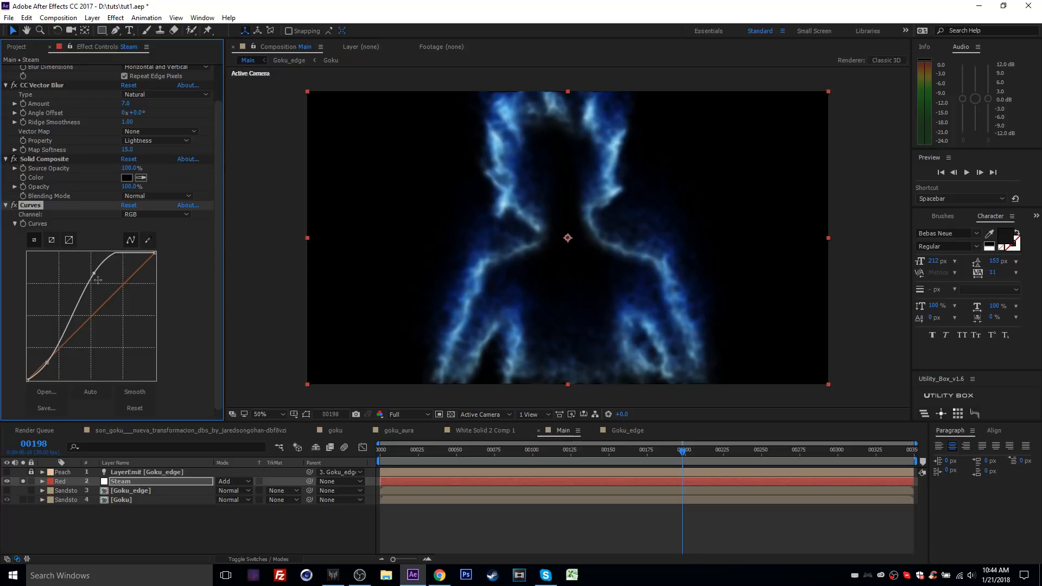
Fine-tune the upper point of the curve, unsolo the Steam layer, and check the aura around Goku.
left_click_drag(94, 273, 96, 273)
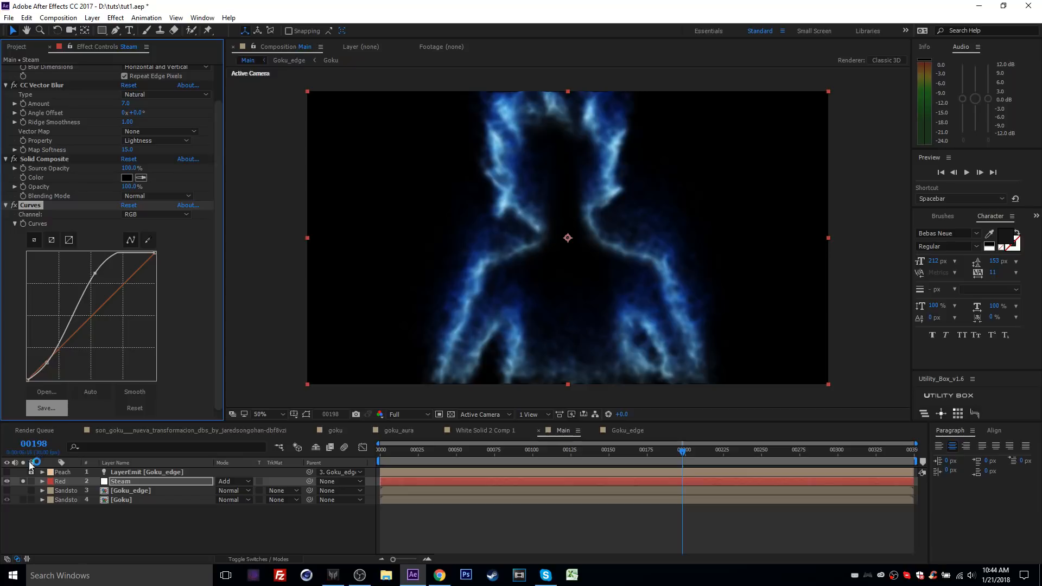
left_click(21, 481)
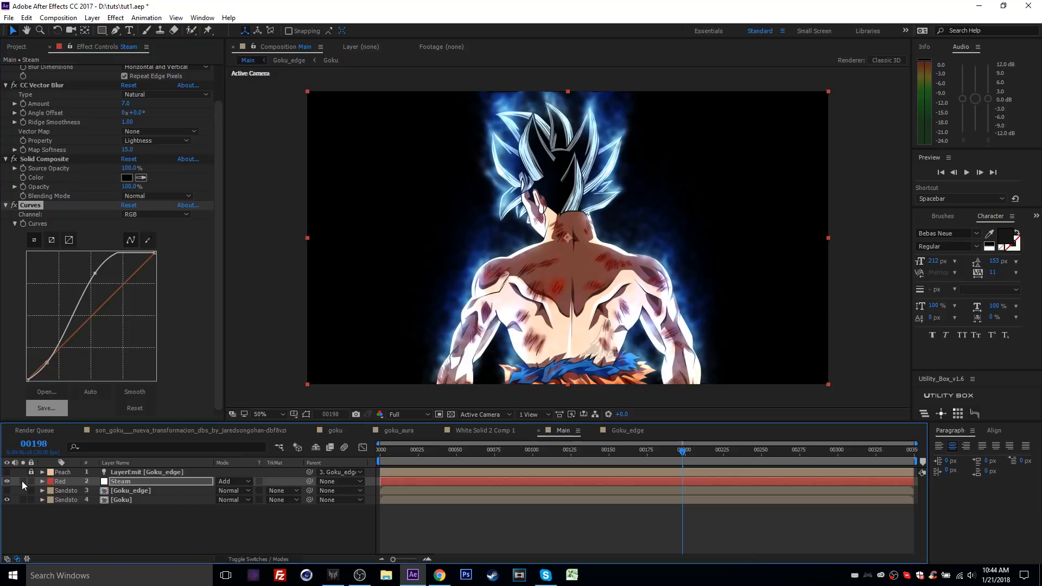
left_click(142, 483)
scroll(523, 304, "up", 2)
scroll(527, 265, "down", 2)
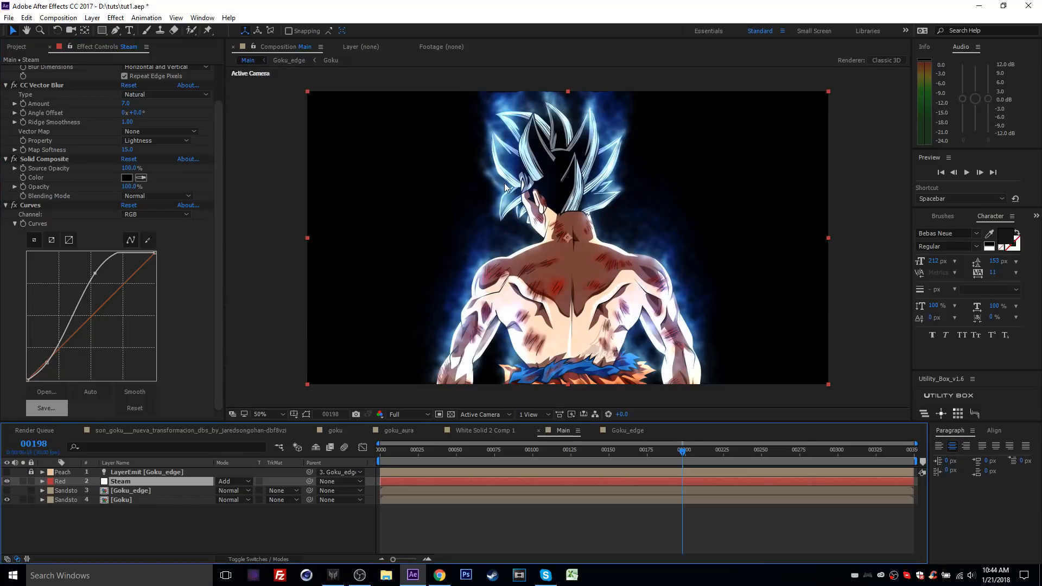
Add a Glow effect to the Steam layer, greatly increase its glow radius, and lower its glow threshold.
left_click(115, 18)
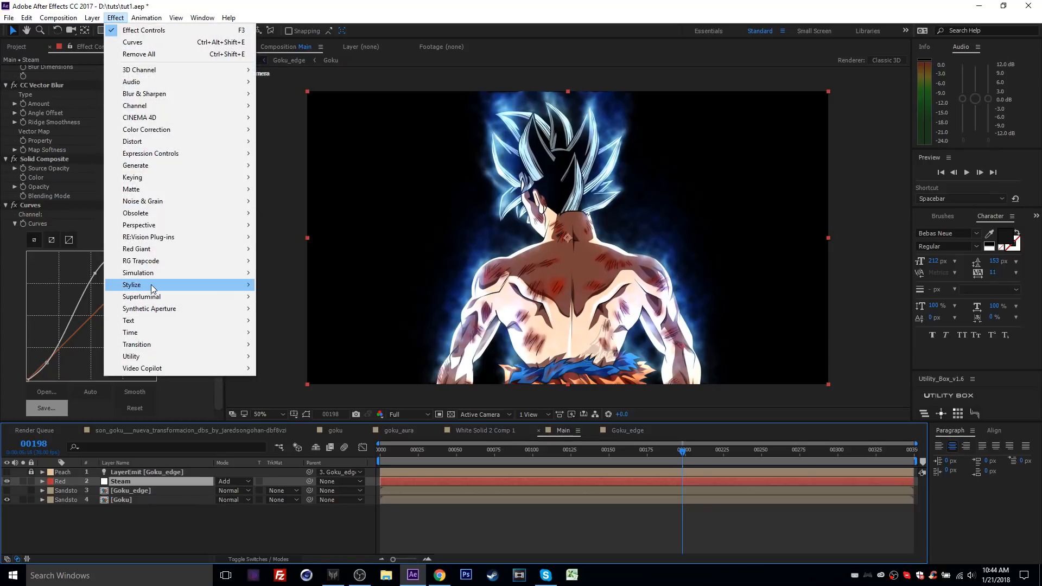
mouse_move(190, 290)
left_click(304, 476)
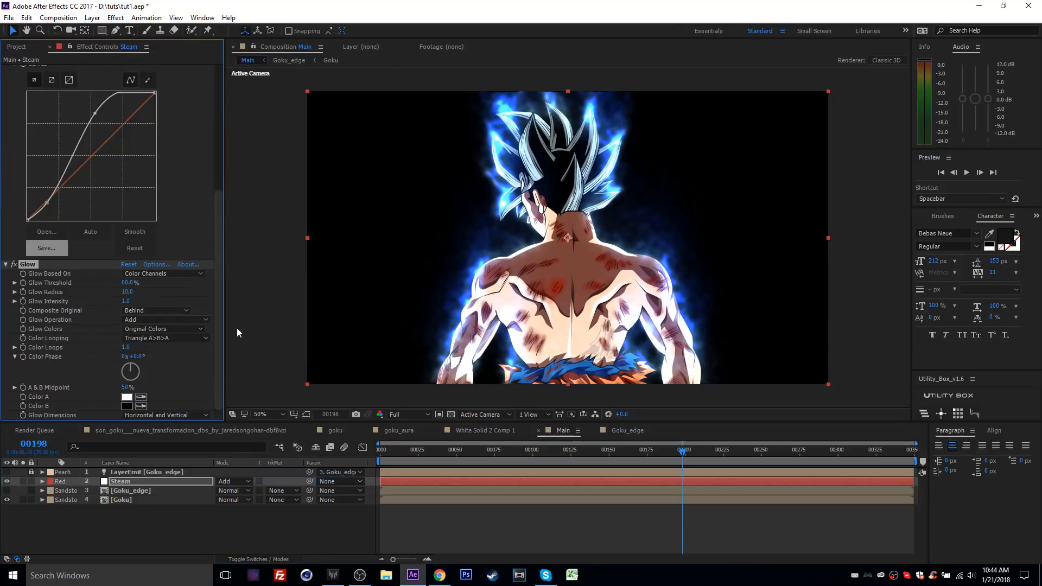
left_click_drag(126, 294, 195, 288)
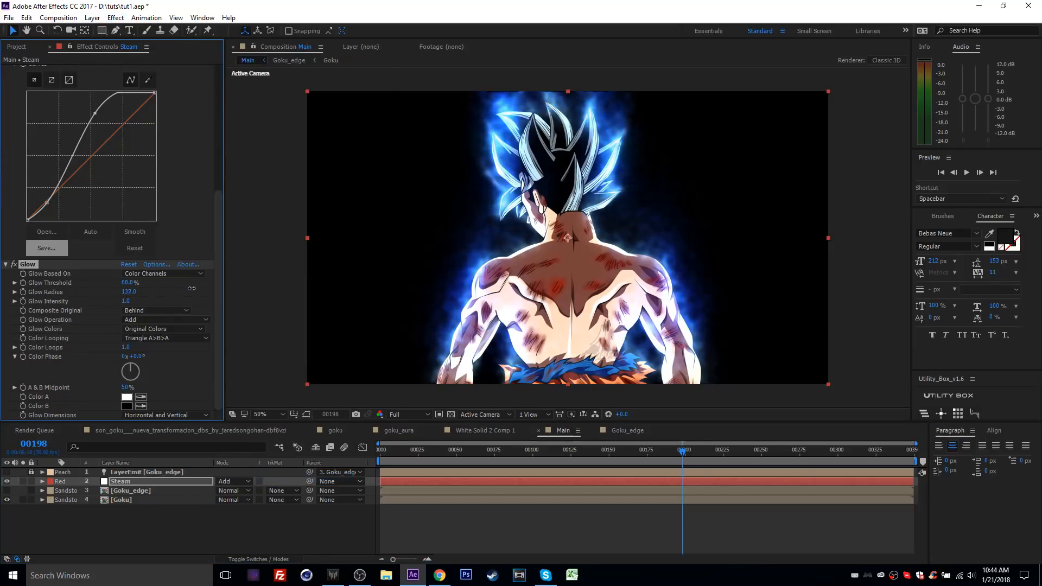
left_click_drag(127, 283, 107, 288)
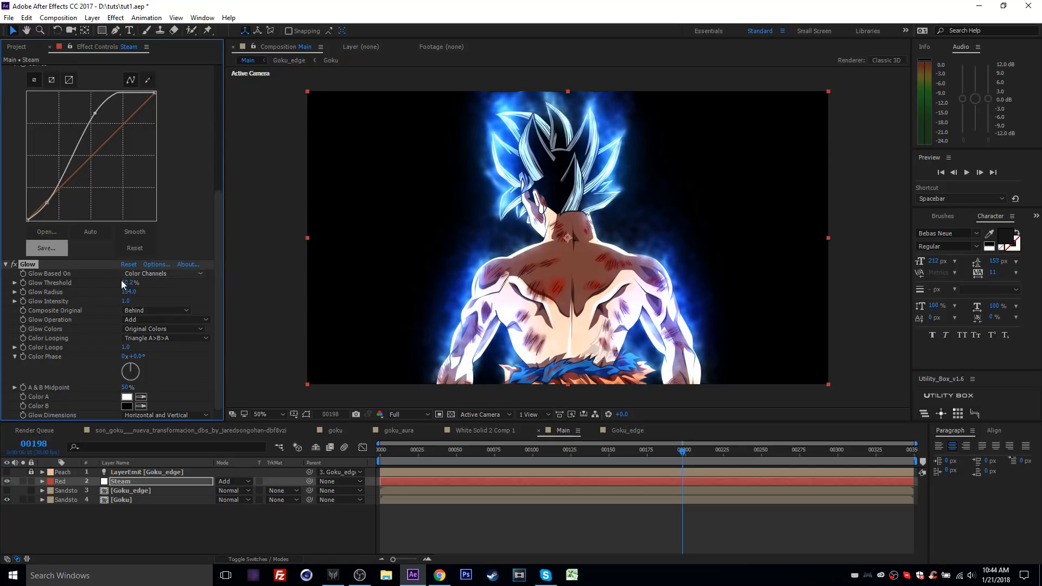
Set the end color of the Steam layer's Particular Color over Life ramp to the lighter blue 006CFF.
scroll(128, 296, "up", 8)
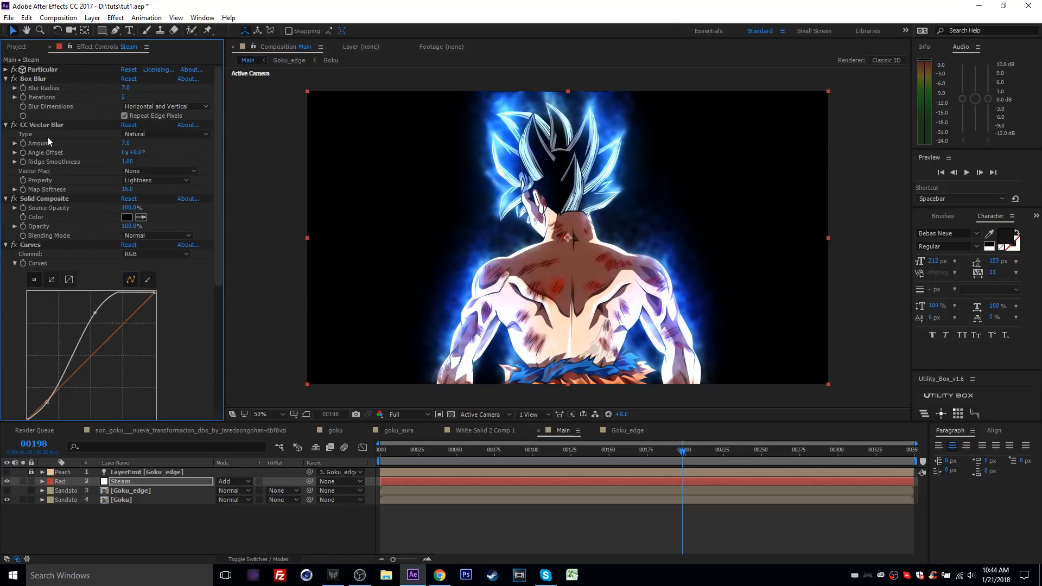
left_click(6, 69)
scroll(144, 269, "down", 5)
scroll(144, 269, "down", 5)
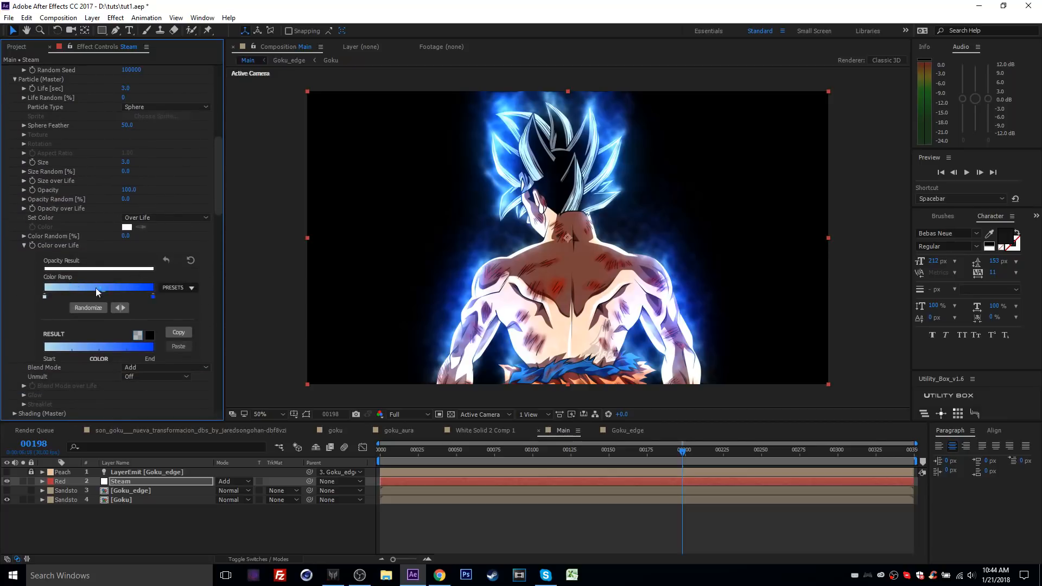
double_click(152, 297)
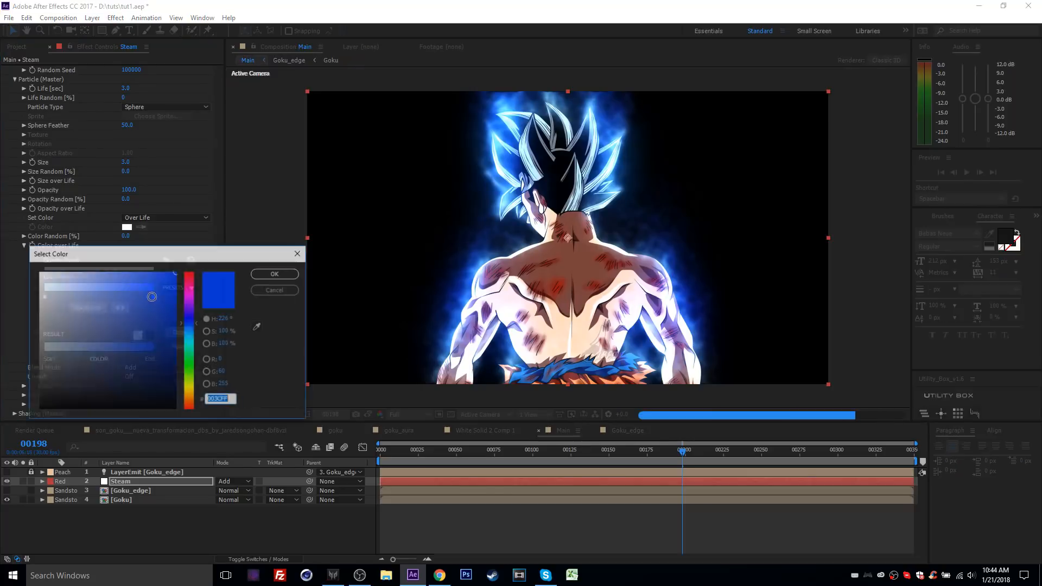
left_click_drag(189, 326, 192, 327)
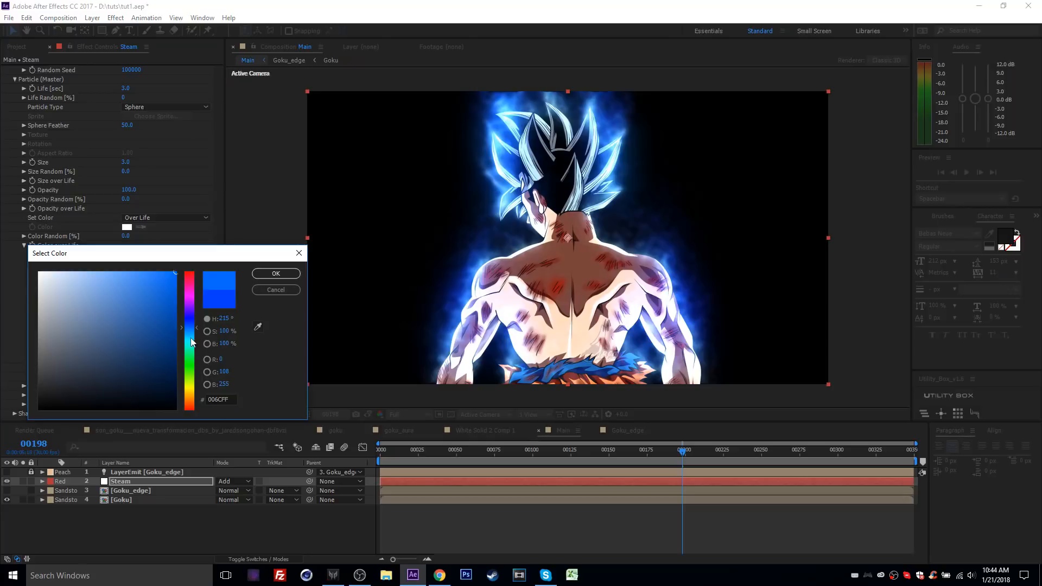
left_click(276, 274)
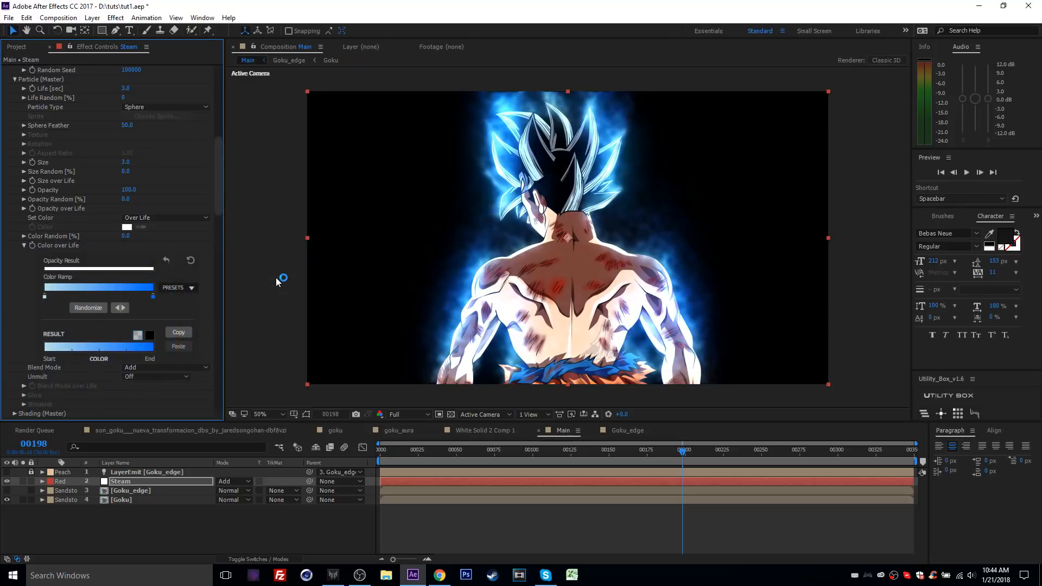
Check the Goku reference picture in Chrome and recolor the start of the Color over Life ramp to a pale peach.
left_click(435, 578)
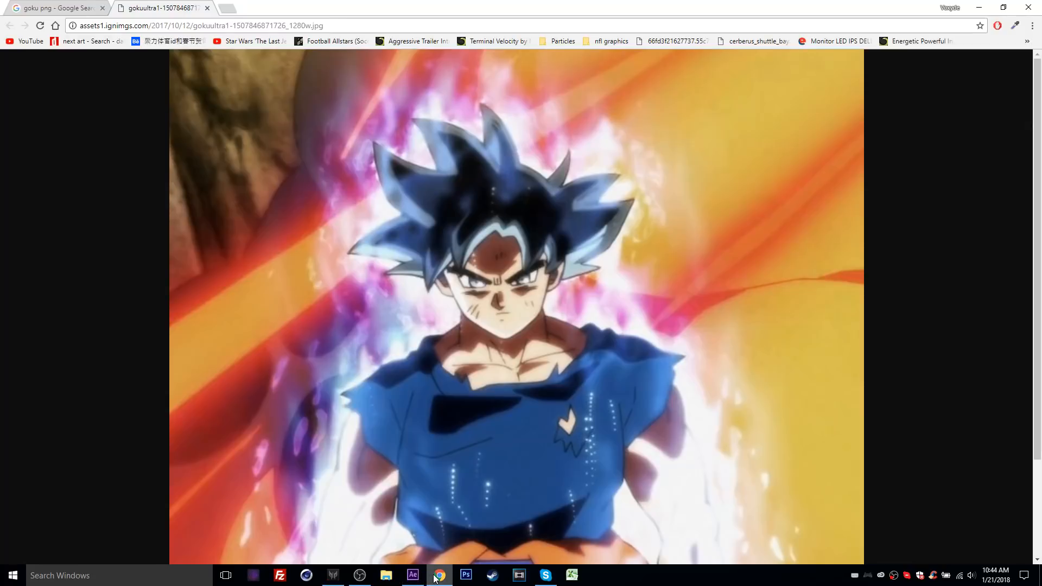
left_click(435, 577)
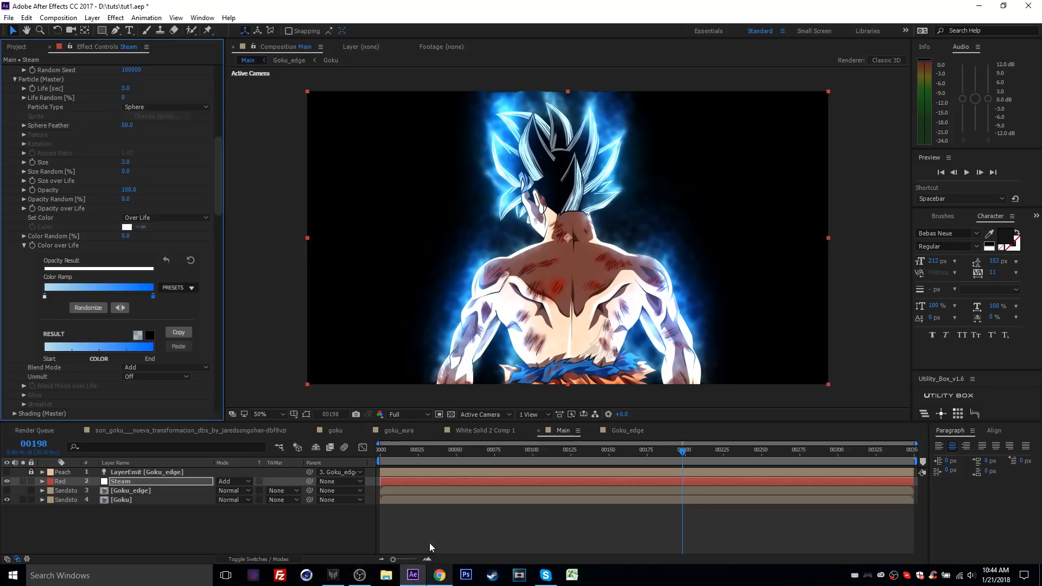
double_click(45, 298)
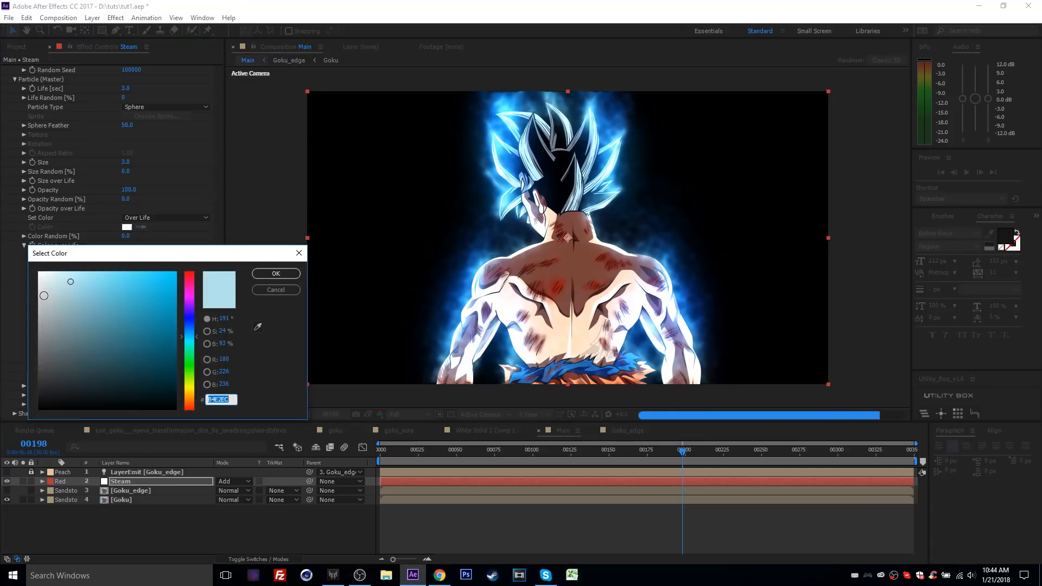
left_click(182, 372)
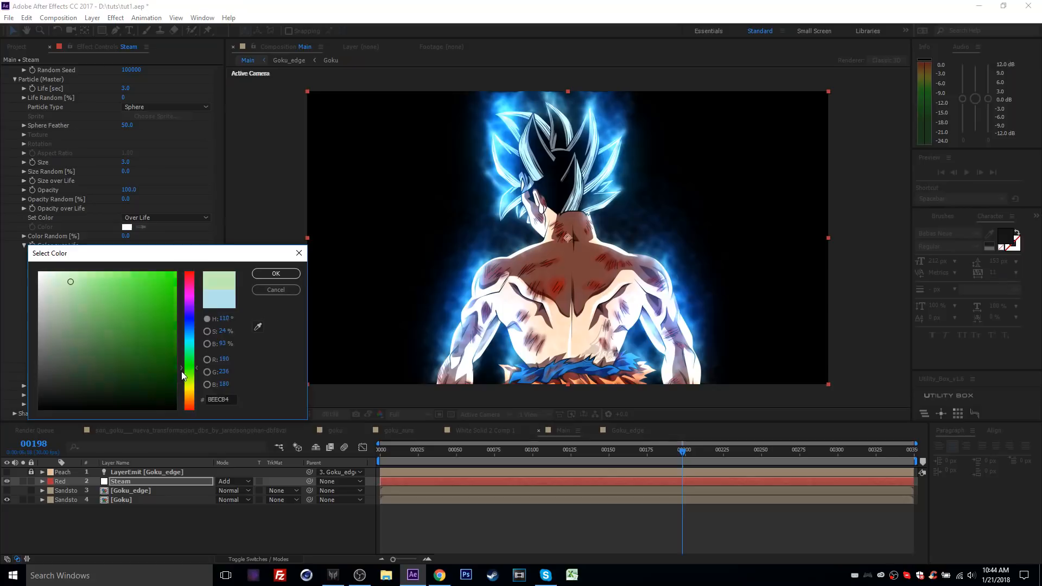
left_click(264, 289)
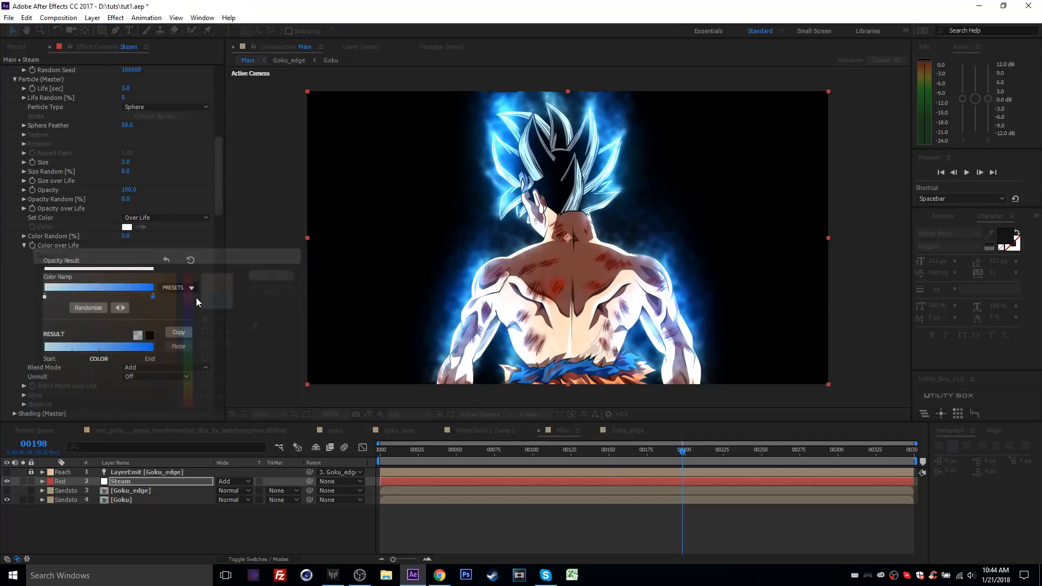
Try an orange end color on the Color over Life ramp and undo it.
double_click(153, 297)
left_click_drag(190, 390, 193, 403)
left_click(269, 275)
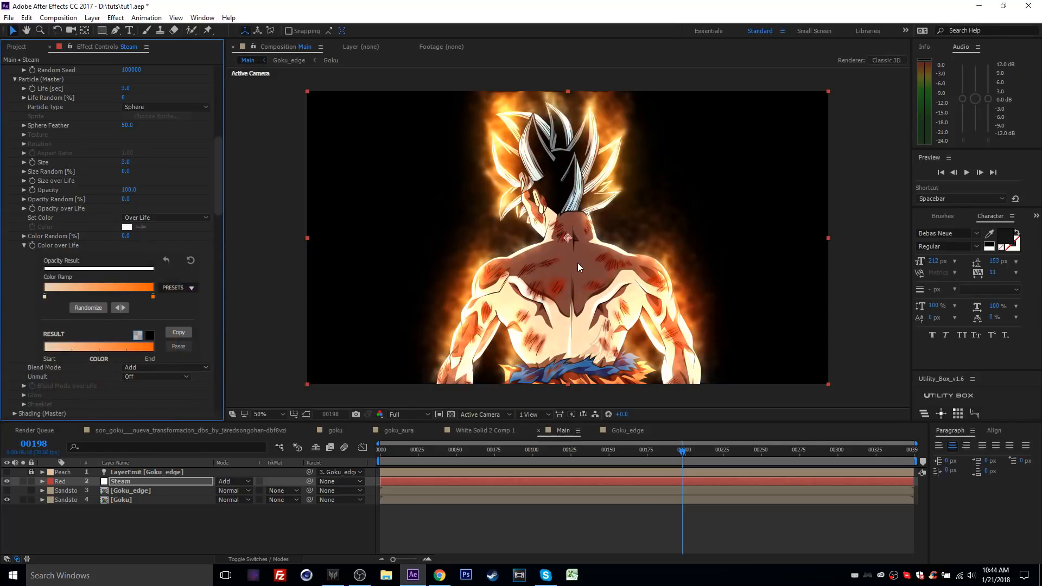
key("ctrl+z")
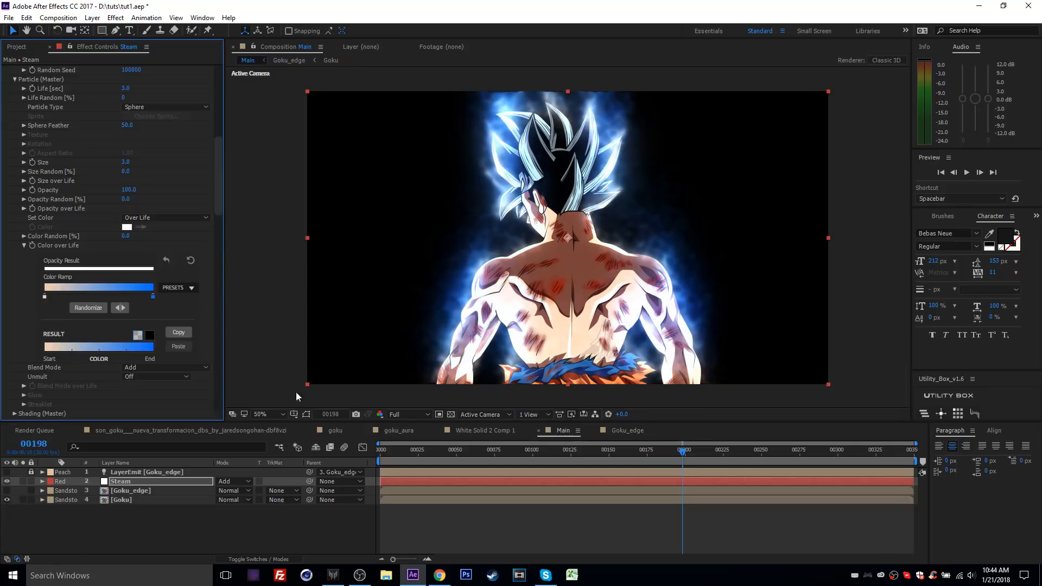
Shorten the work area to about frames 133 to 183 and preview the aura animation.
left_click(155, 483)
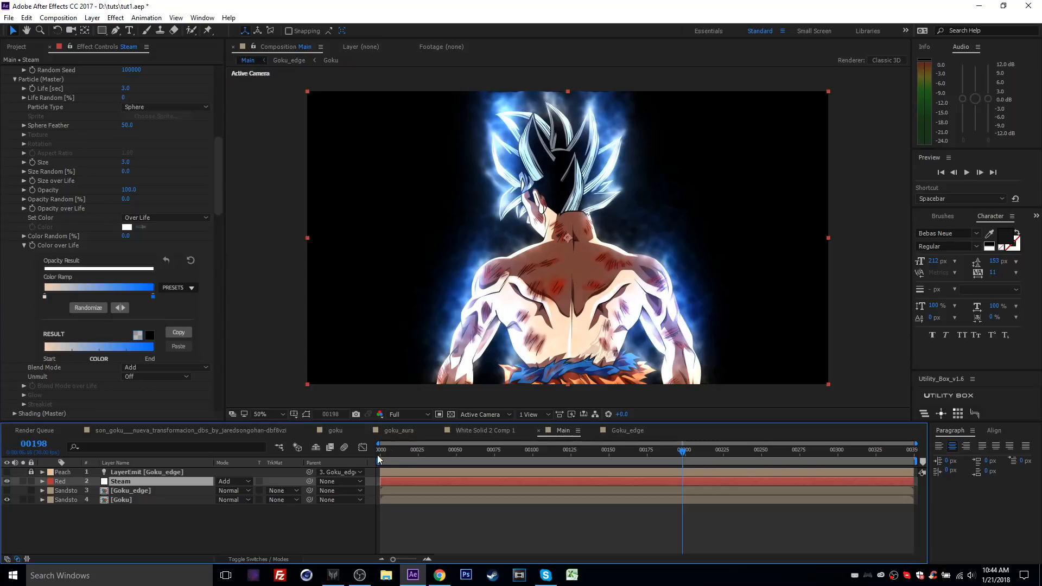
left_click_drag(375, 461, 582, 461)
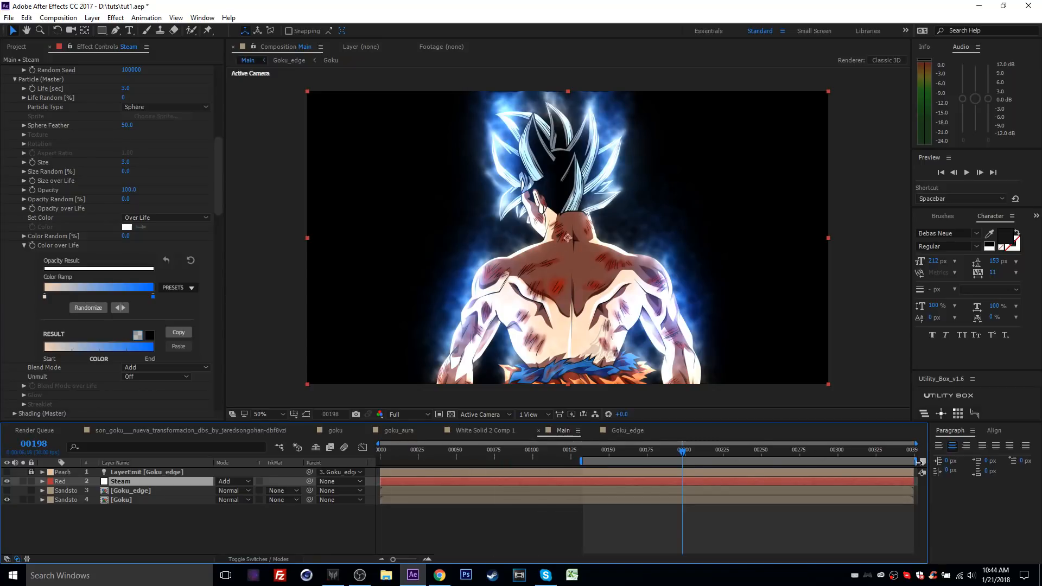
left_click_drag(916, 461, 663, 465)
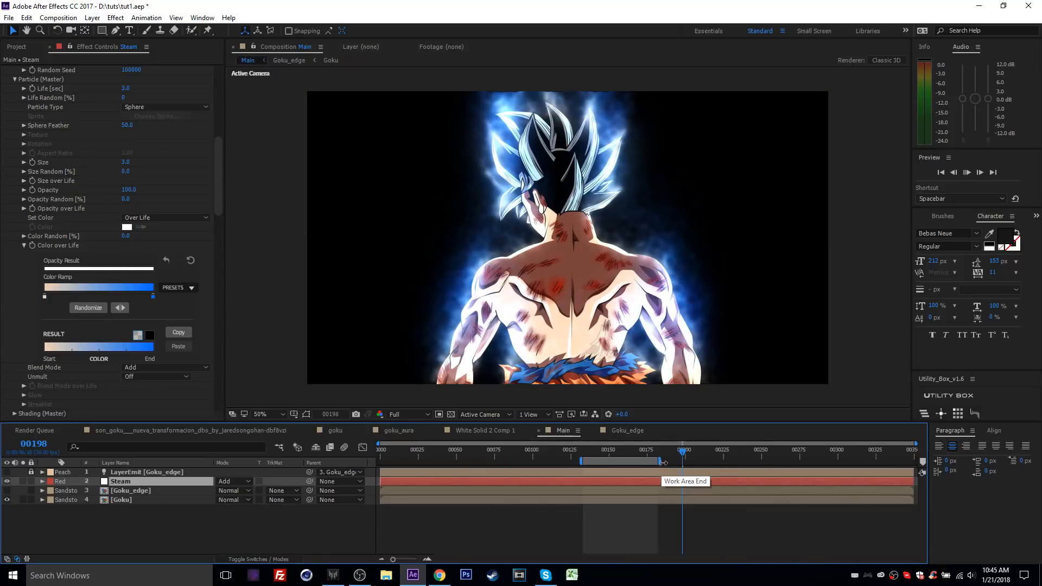
key("space")
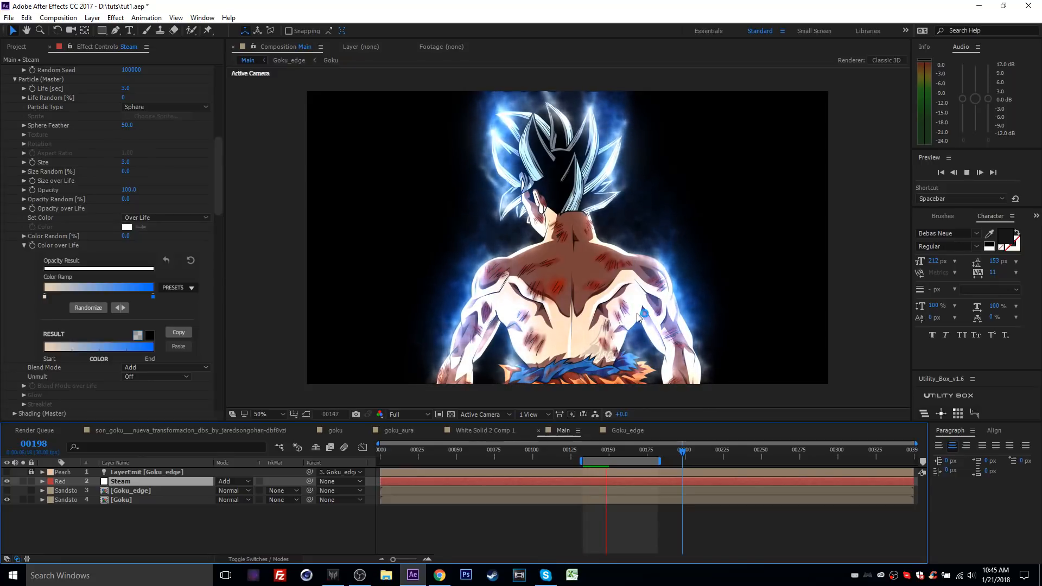
key("space")
Set the Gravity in Particular's physics settings to -25 for the Steam layer.
scroll(180, 206, "down", 9)
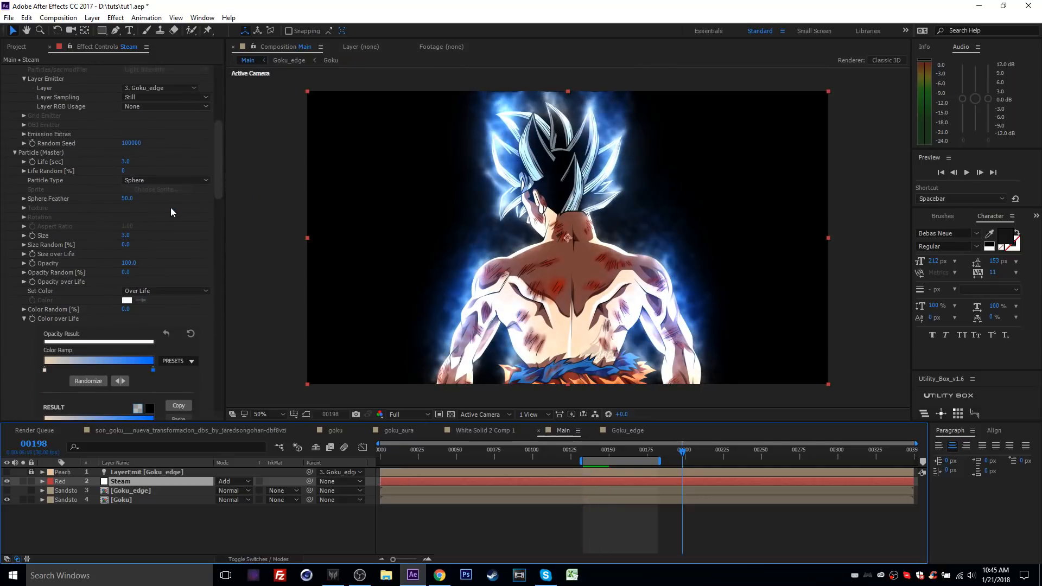
scroll(150, 260, "down", 3)
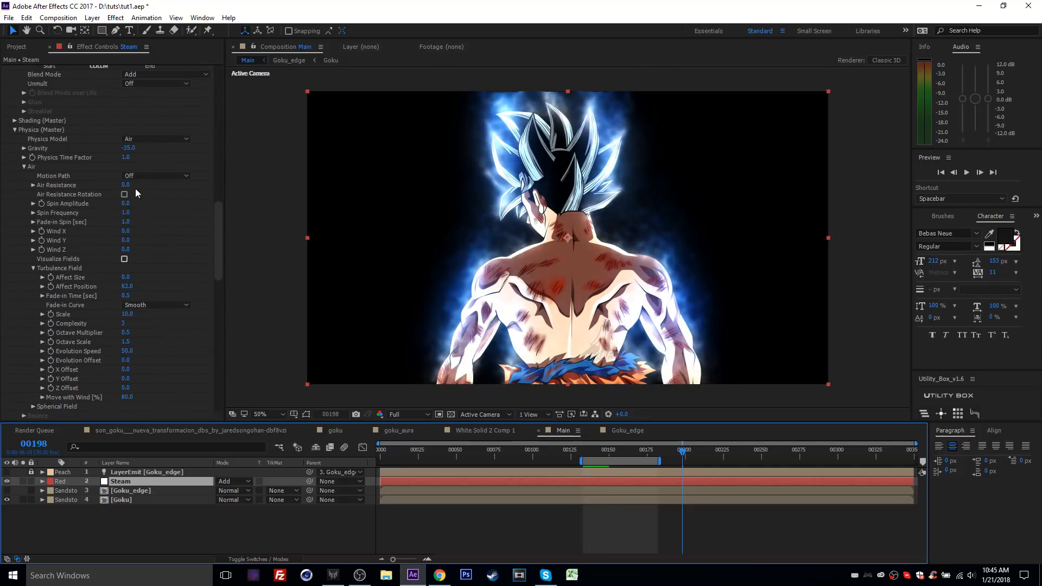
left_click(129, 148)
type("-25")
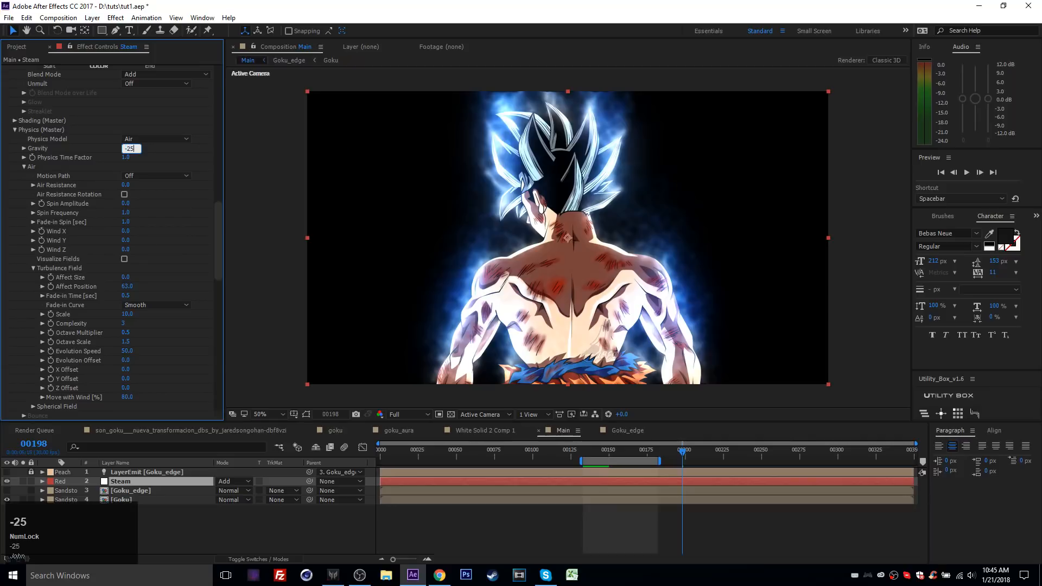
key("Return")
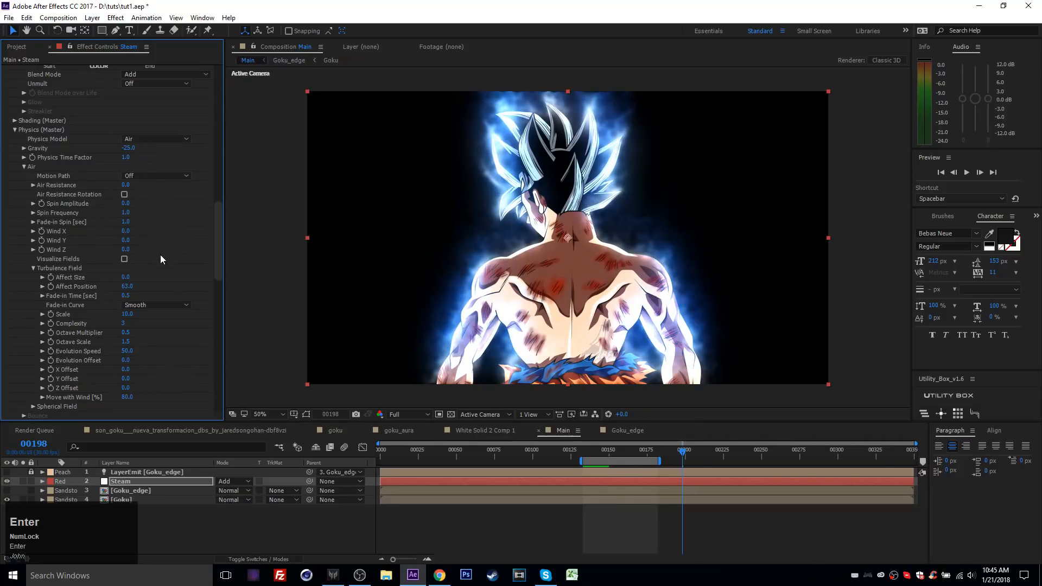
Try an emitter Velocity of 15 for the Steam particles and undo it.
scroll(161, 297, "up", 20)
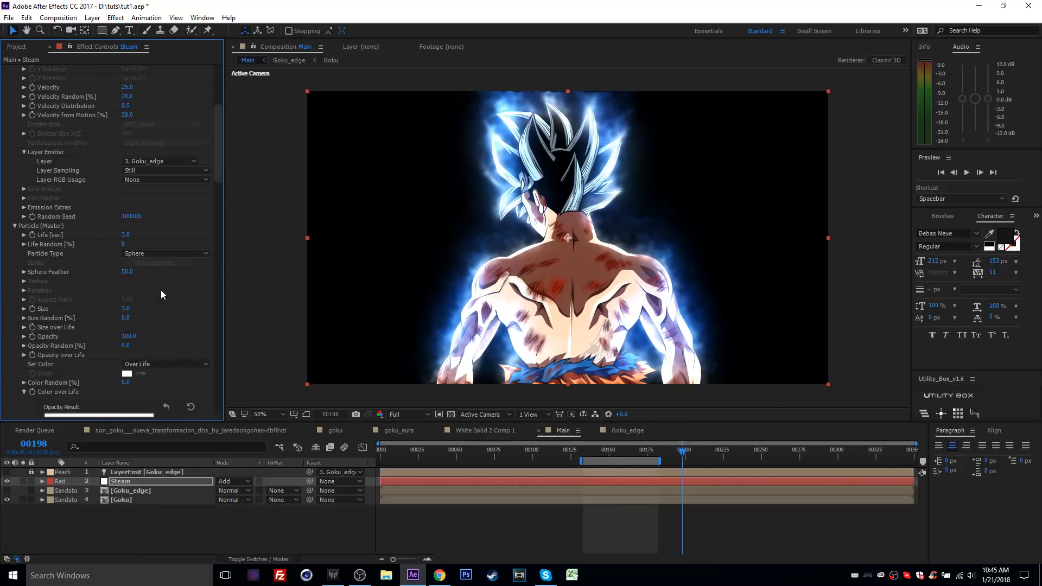
scroll(161, 164, "up", 3)
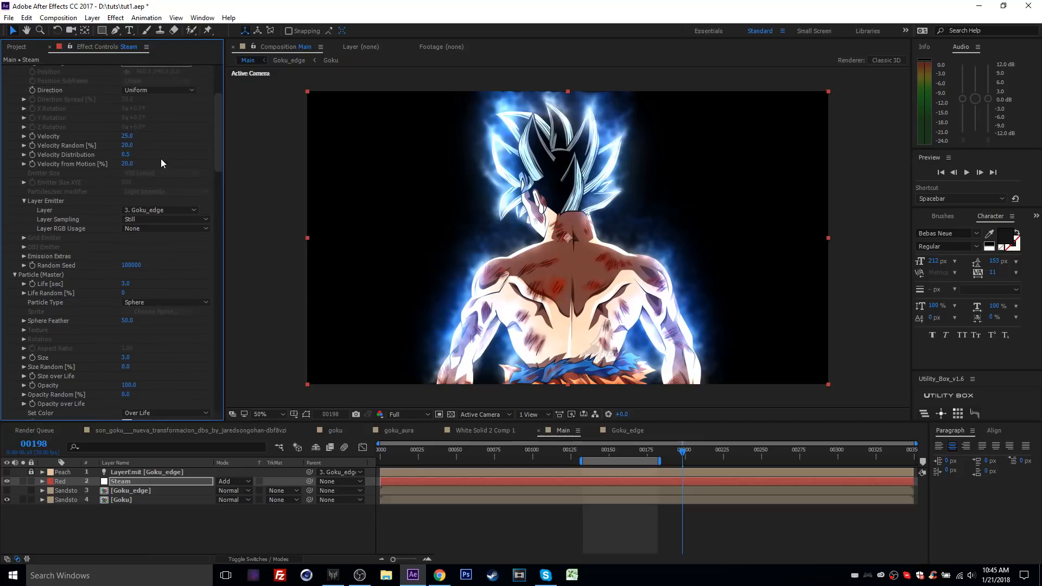
left_click(127, 136)
type("15")
key("Return")
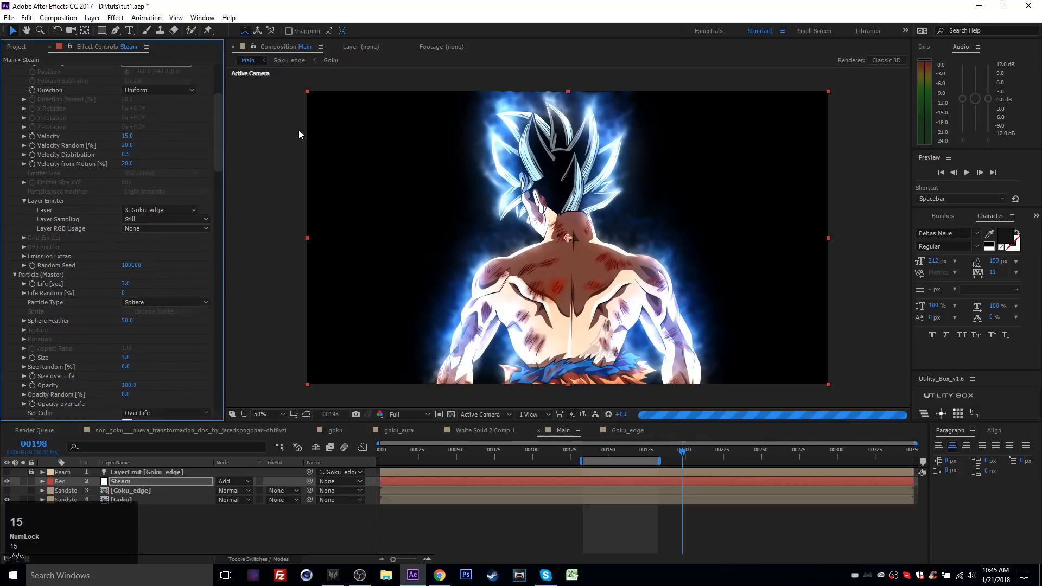
key("ctrl+z")
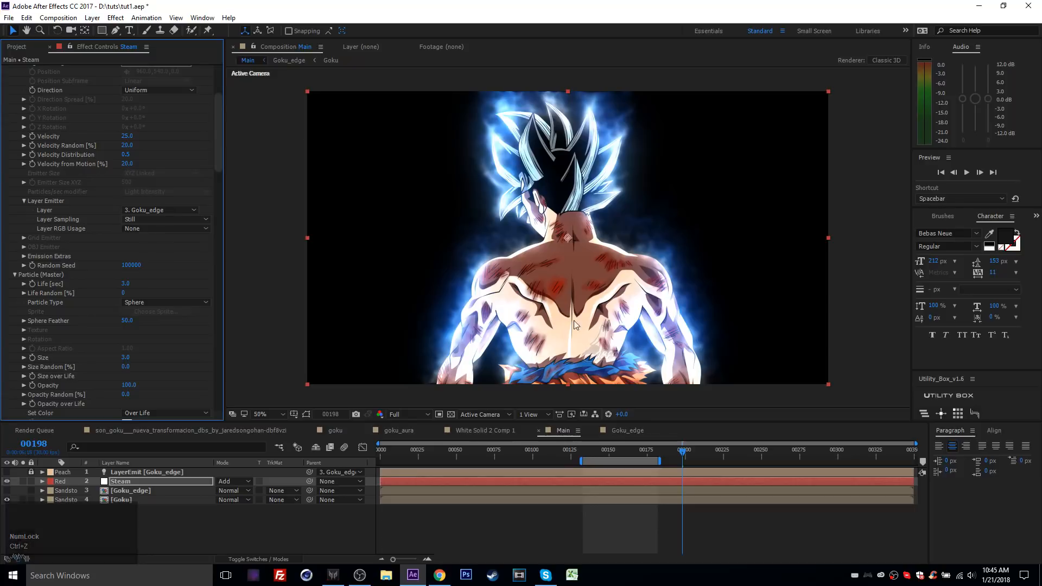
Inspect the aura at frame 259 with the composition magnified to 100% and look through the Particular settings.
left_click_drag(699, 452, 775, 455)
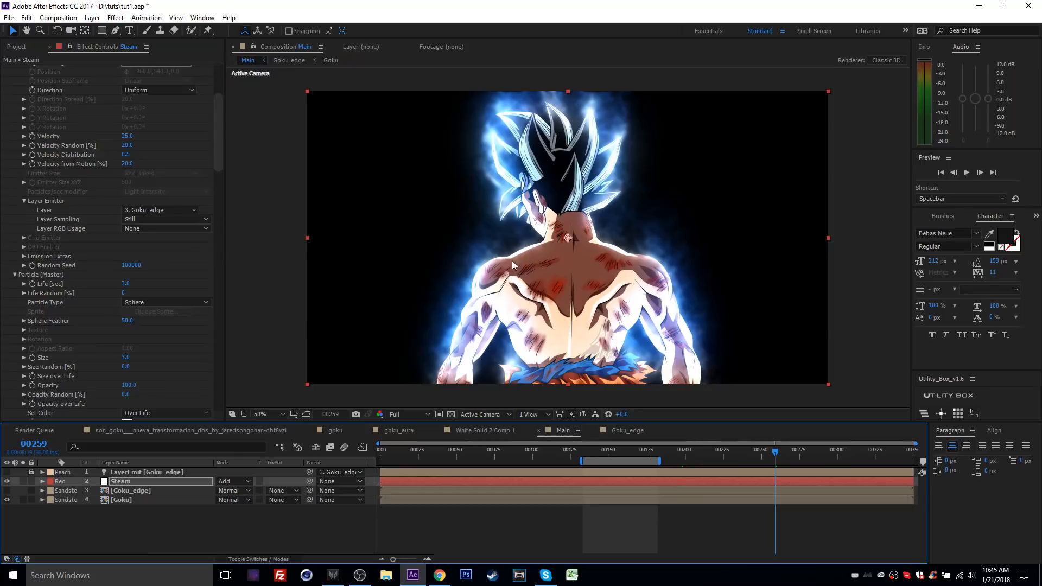
scroll(118, 262, "down", 14)
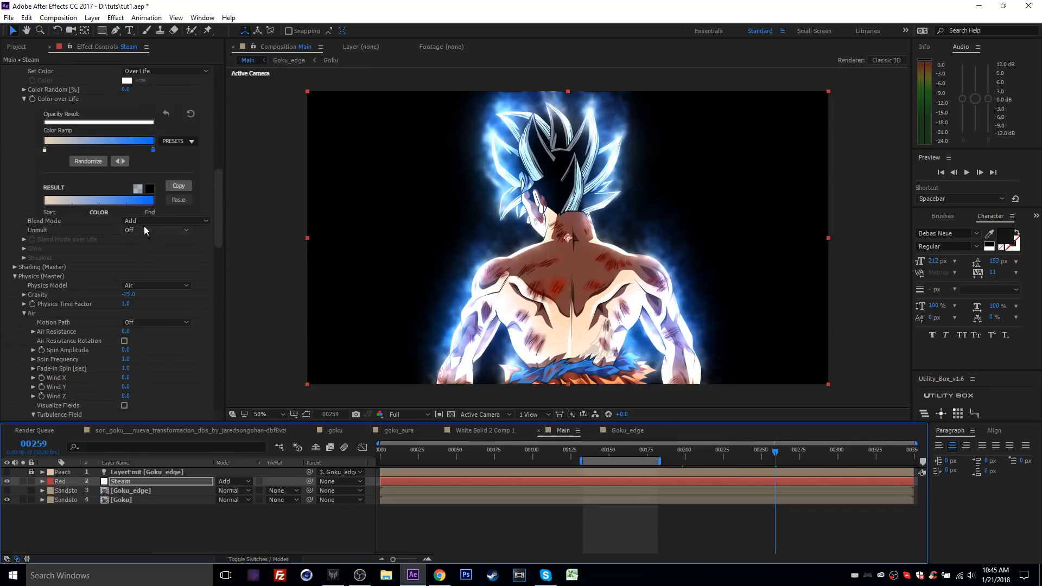
scroll(148, 219, "down", 3)
scroll(578, 241, "up", 2)
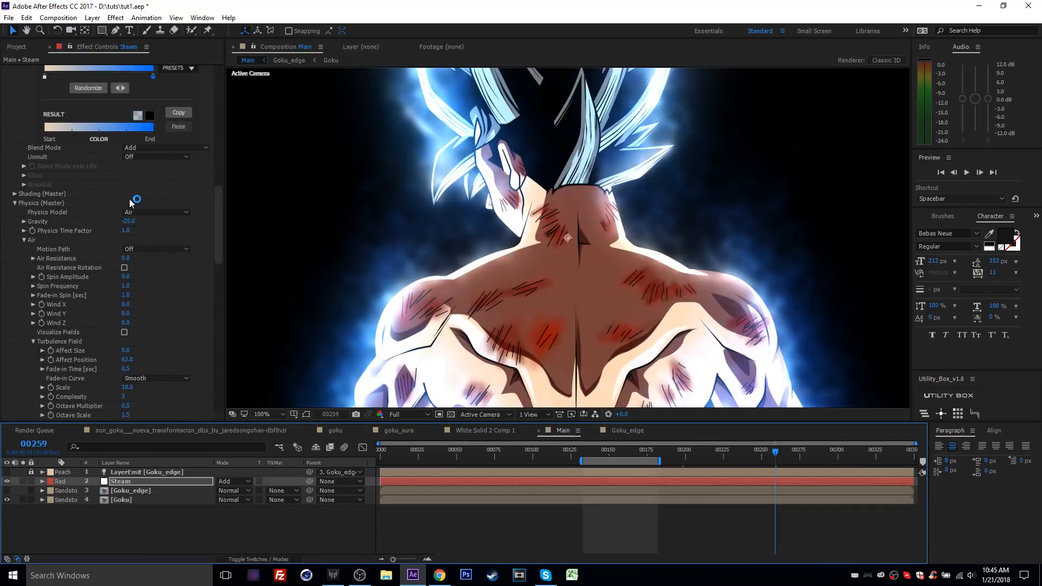
scroll(130, 205, "up", 8)
scroll(125, 200, "up", 10)
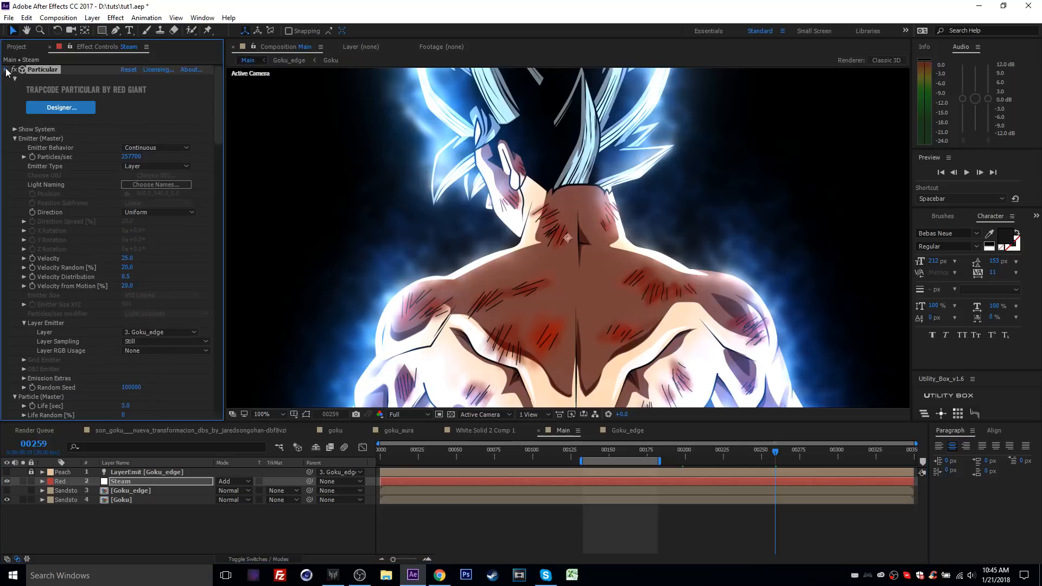
Collapse the Particular settings, try a different Box Blur radius, and inspect the aura in the maximized composition view.
left_click(6, 69)
left_click(46, 79)
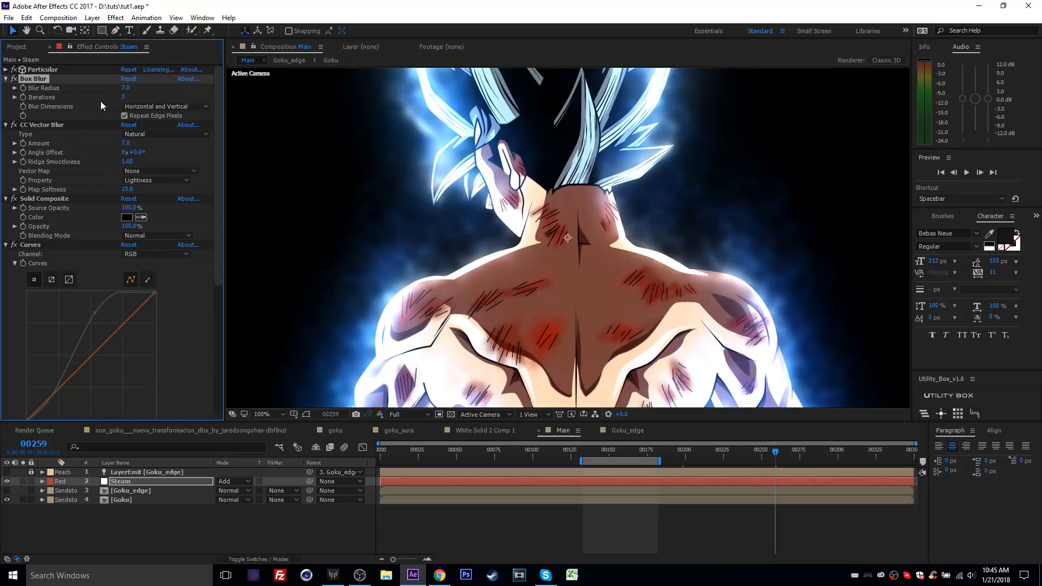
left_click(127, 88)
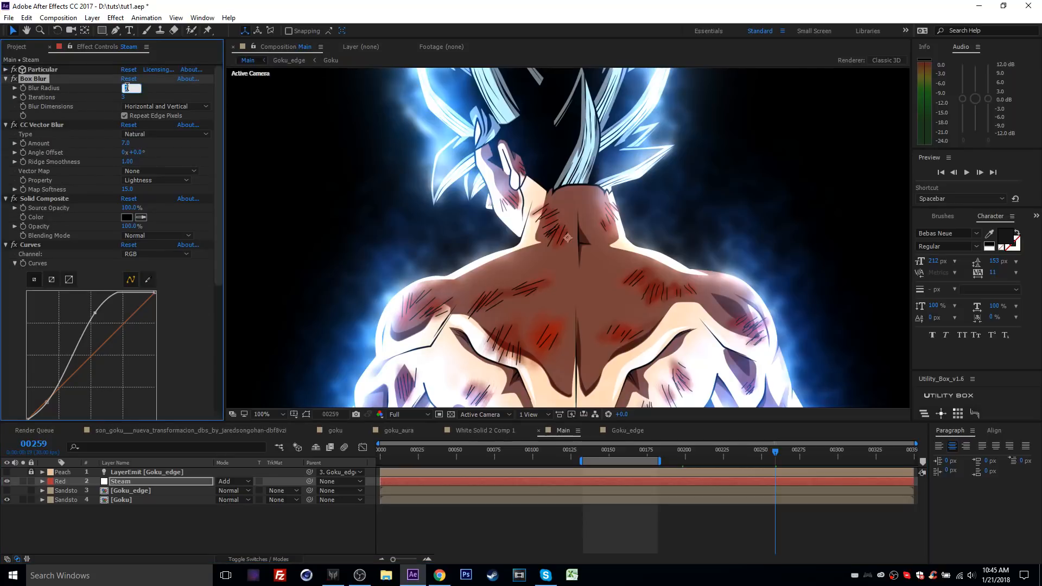
key("grave")
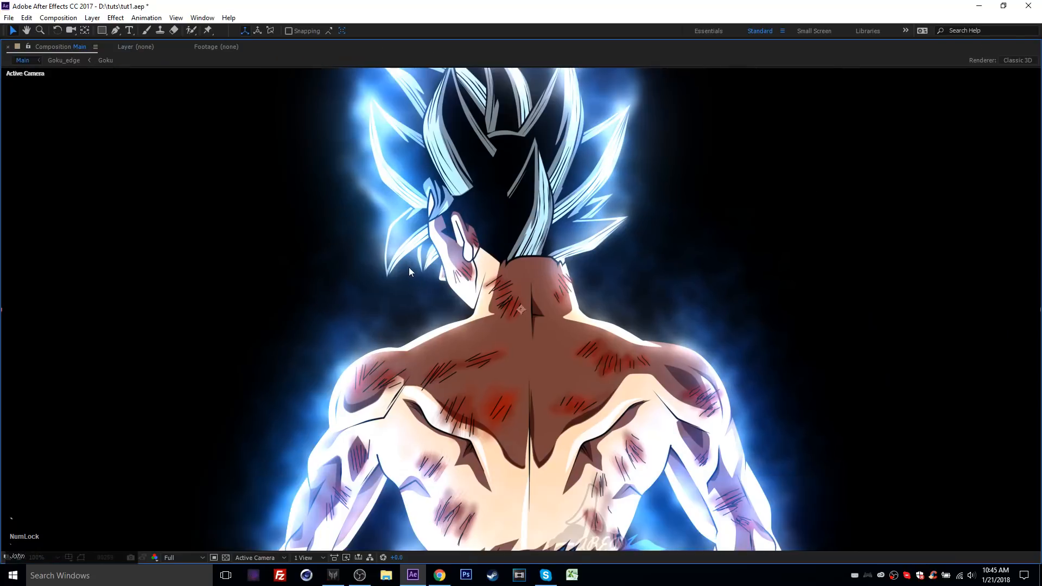
left_click_drag(547, 333, 543, 205)
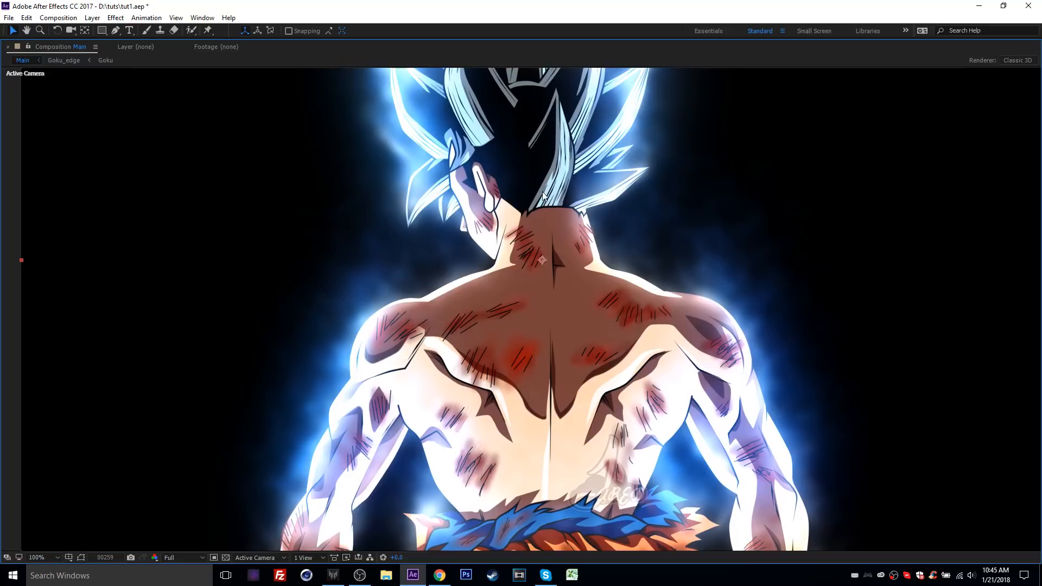
key("grave")
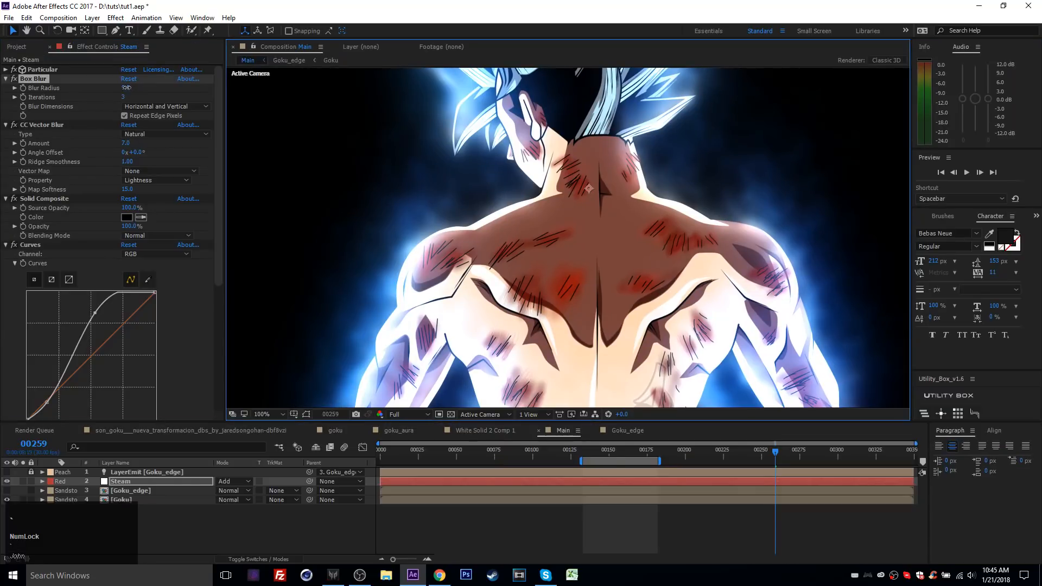
Set the Box Blur radius to 5 and check the aura around the head and shoulders in the maximized composition view.
key("grave")
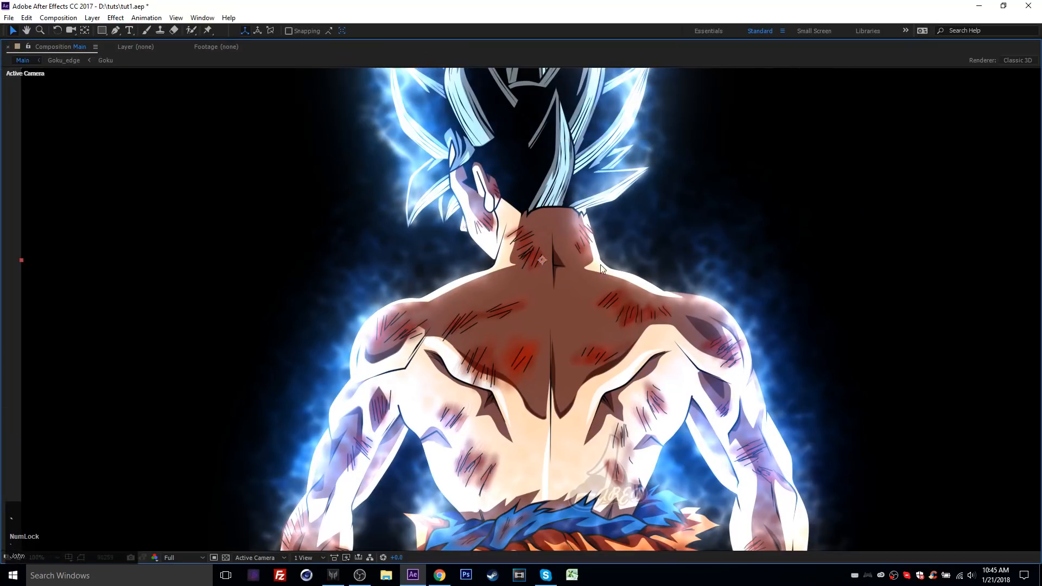
left_click_drag(601, 268, 597, 235)
key("grave")
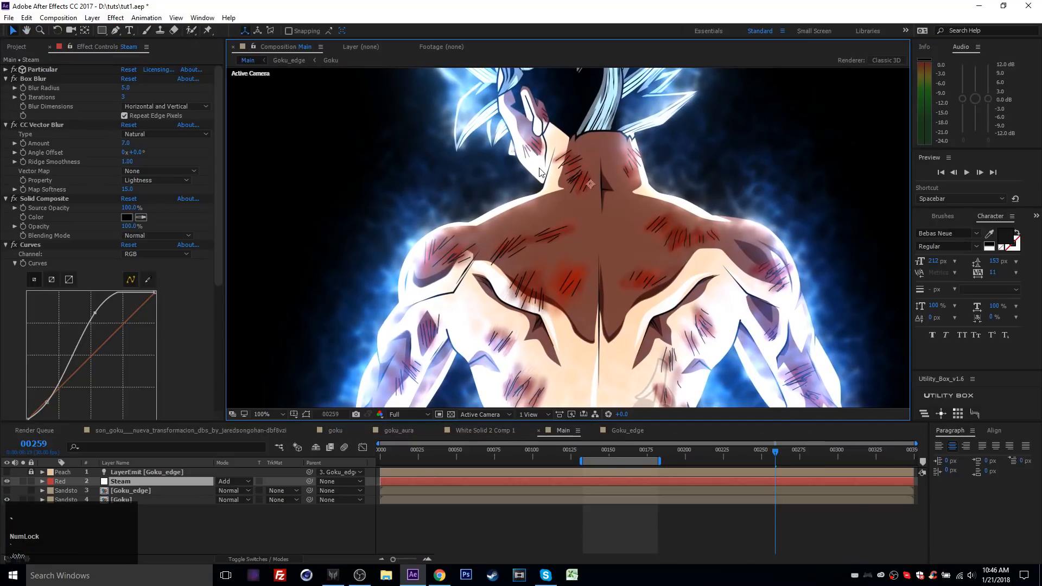
Set the Steam layer's Box Blur radius to 8 and check the aura in the maximized composition view.
left_click(125, 88)
type("8")
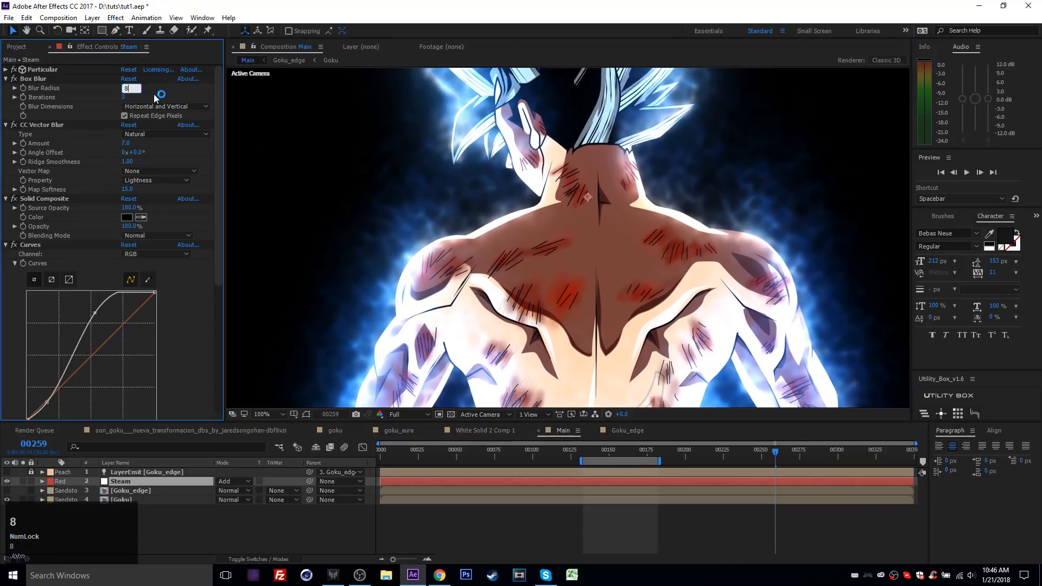
key("Return")
key("grave")
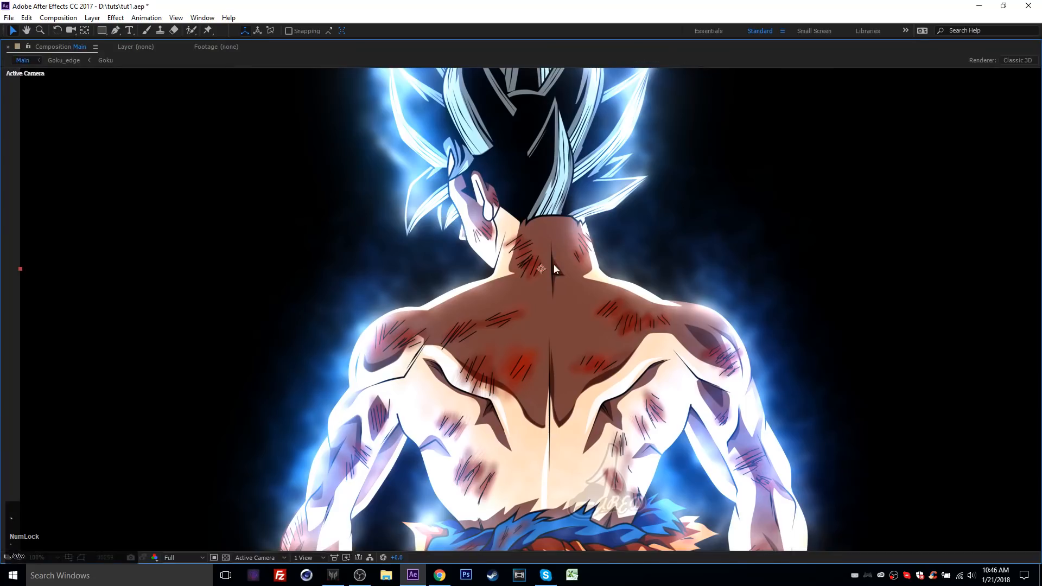
mouse_move(553, 265)
left_mouse_down()
mouse_move(538, 140)
mouse_move(553, 285)
left_mouse_up()
key("grave")
scroll(558, 244, "down", 1)
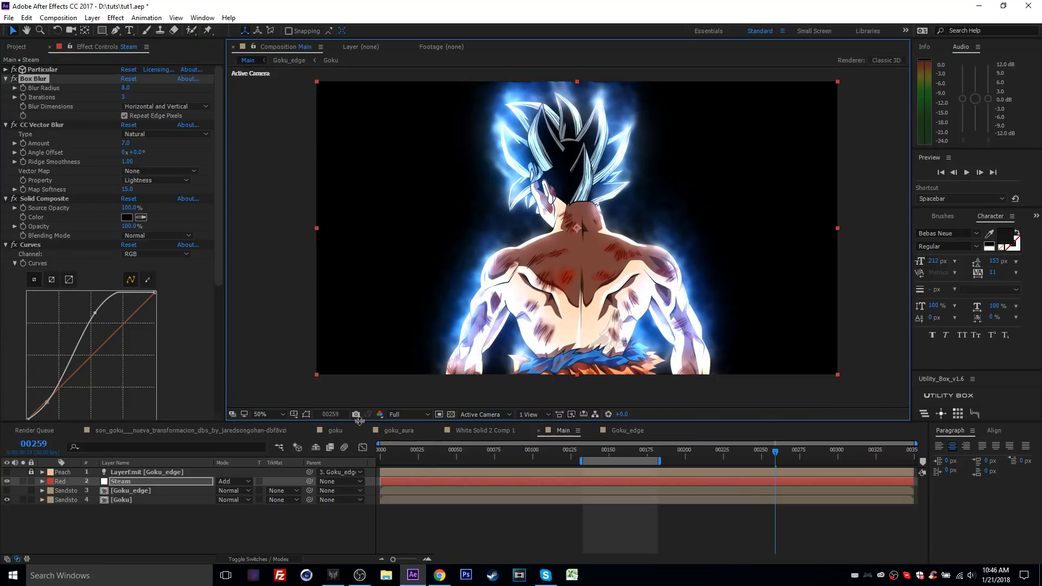
Reset the work area to the full length of the Main composition and save the project.
left_click(133, 481)
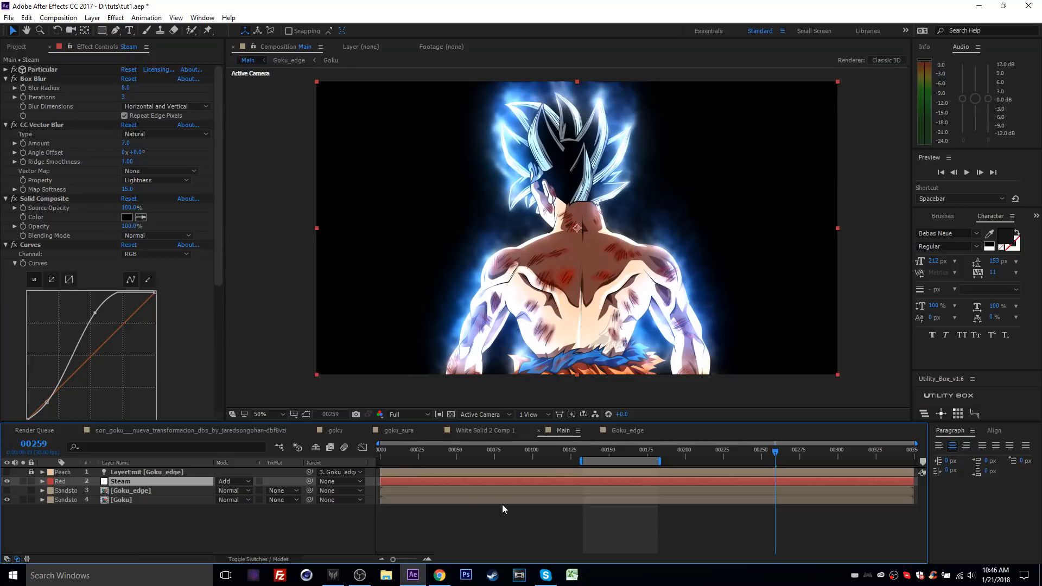
left_click(514, 524)
double_click(600, 462)
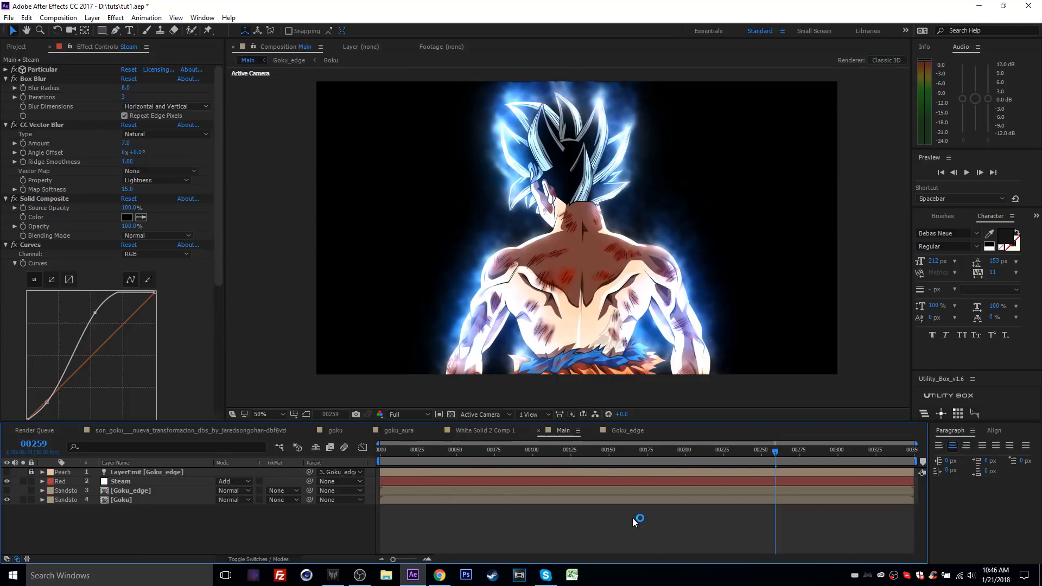
key("ctrl+s")
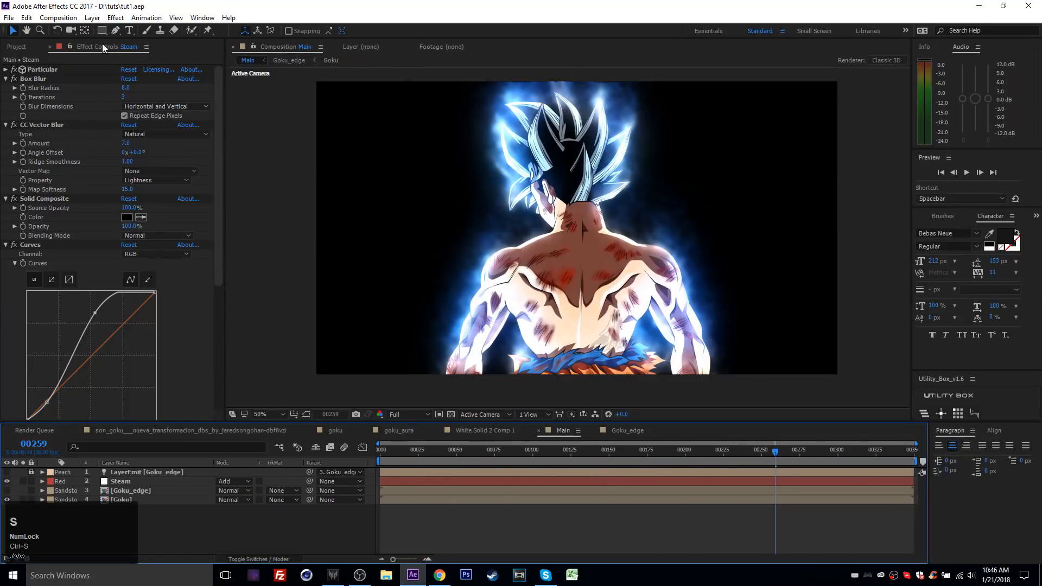
Create a new white solid in the Main composition and apply the Trapcode Particular effect to it.
key("ctrl+y")
key("Return")
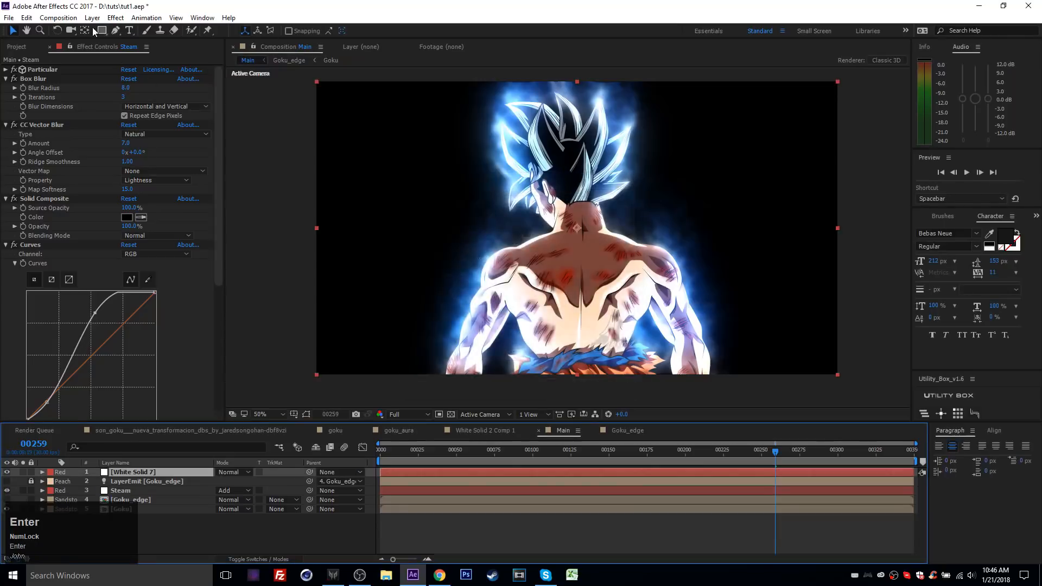
left_click(116, 18)
mouse_move(174, 261)
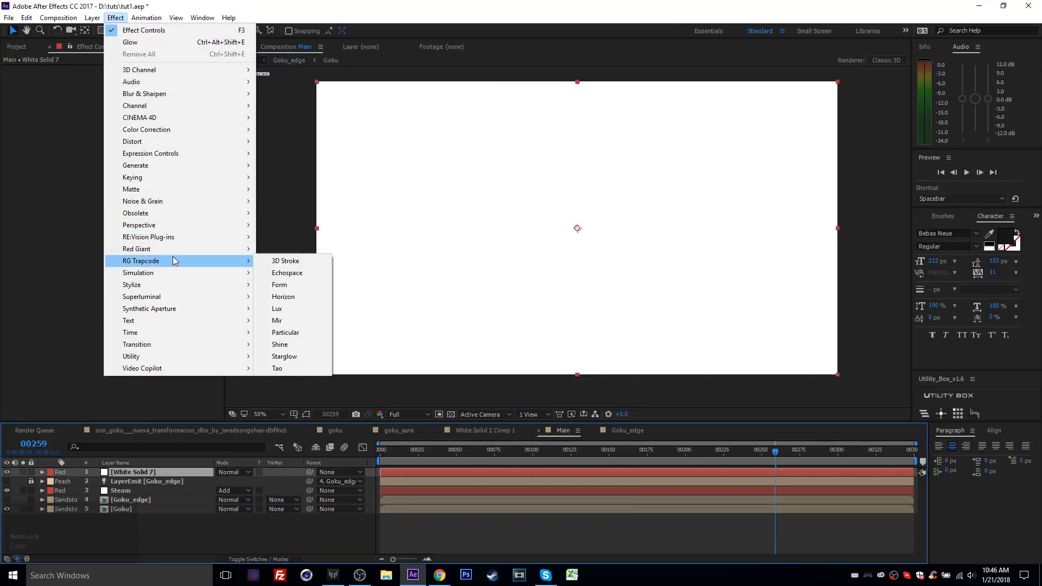
left_click(285, 332)
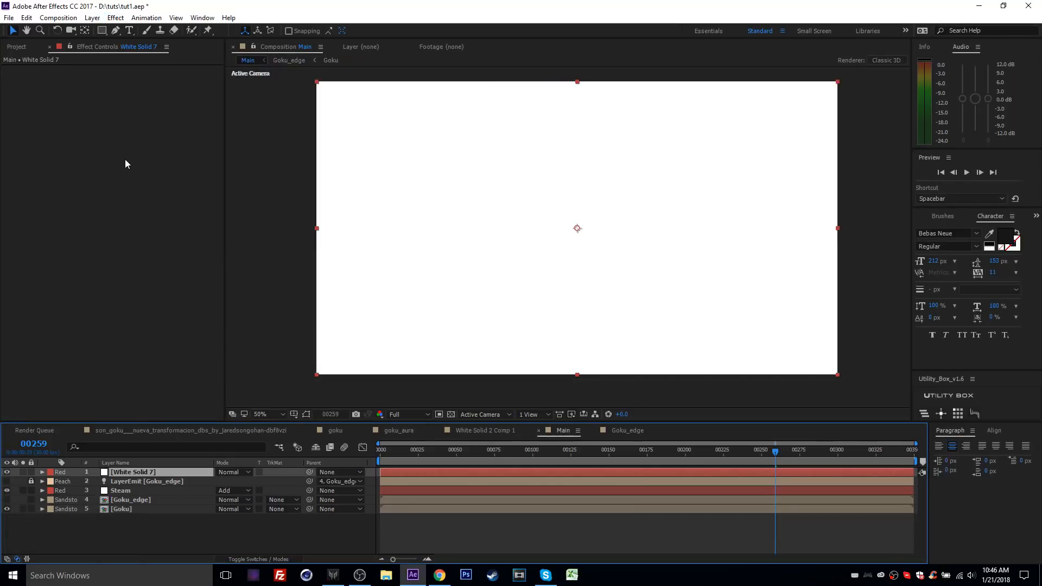
Rename the new solid layer as Blobs and solo it.
key("Return")
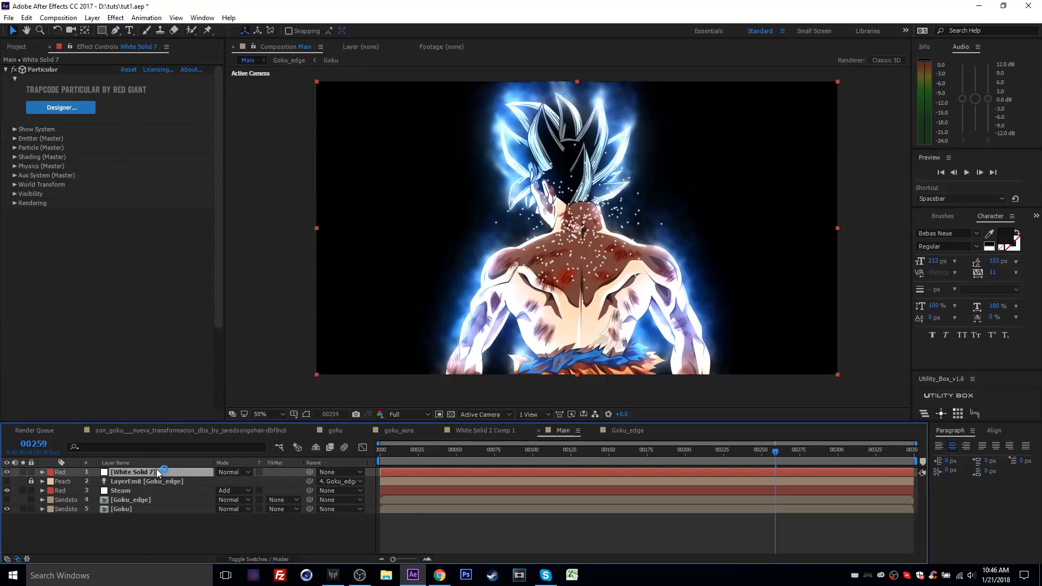
type("Blobs")
key("Return")
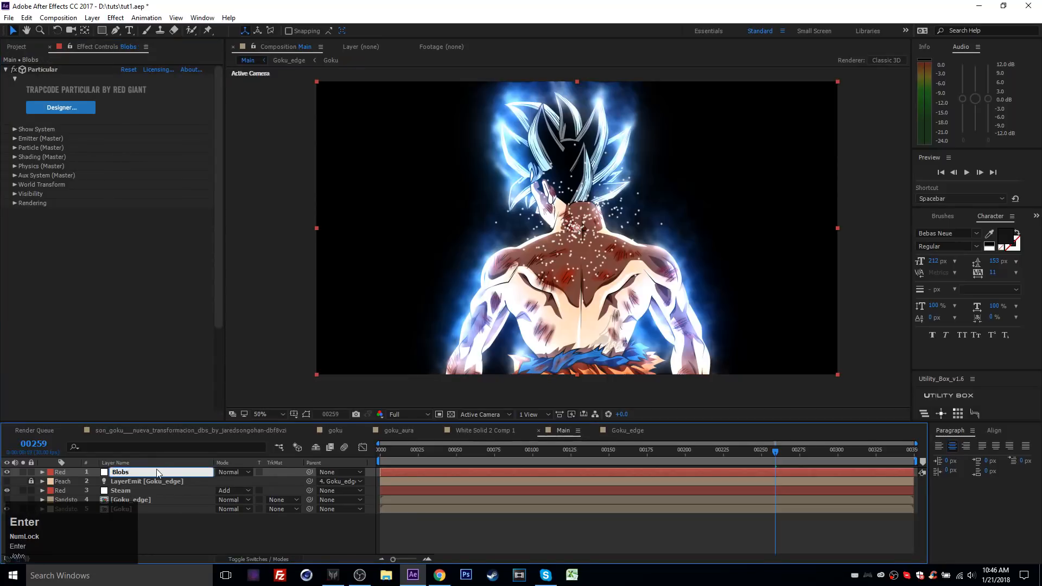
left_click(21, 474)
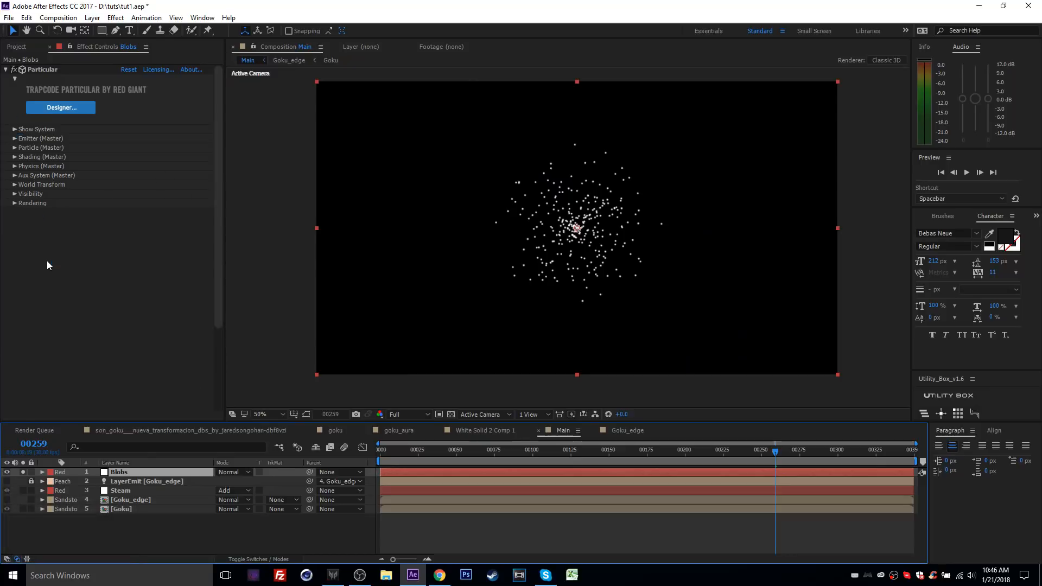
Set the Blobs emitter type to Layer, with Goku_edge as the emitter layer and Layer RGB Usage set to None.
left_click(14, 139)
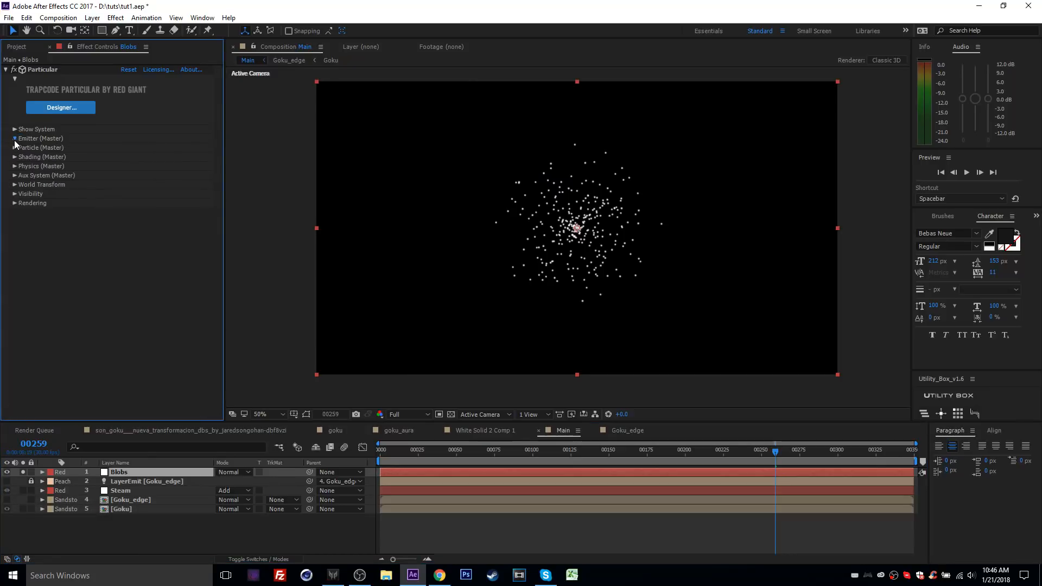
left_click(156, 166)
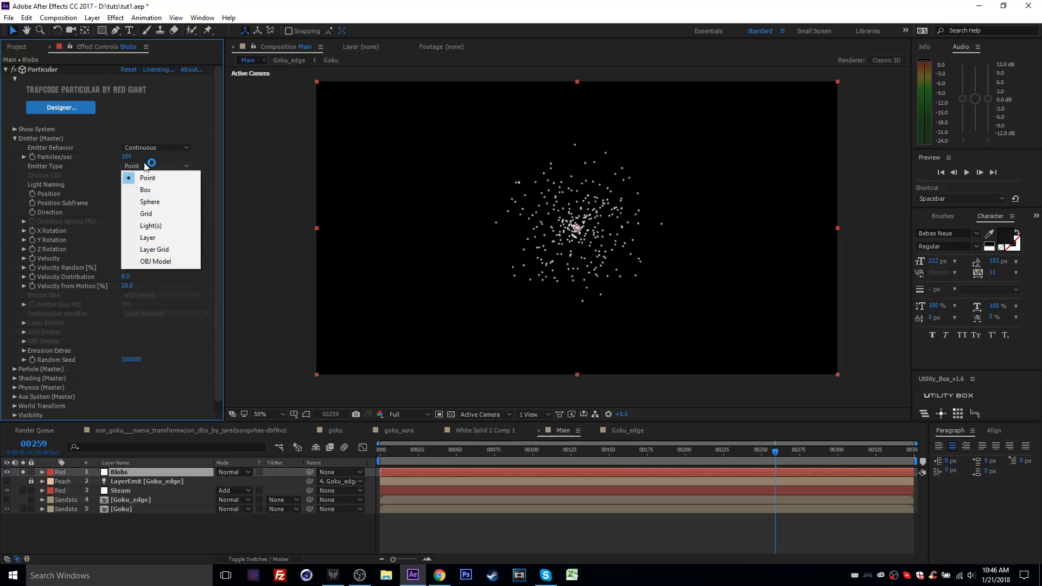
left_click(165, 224)
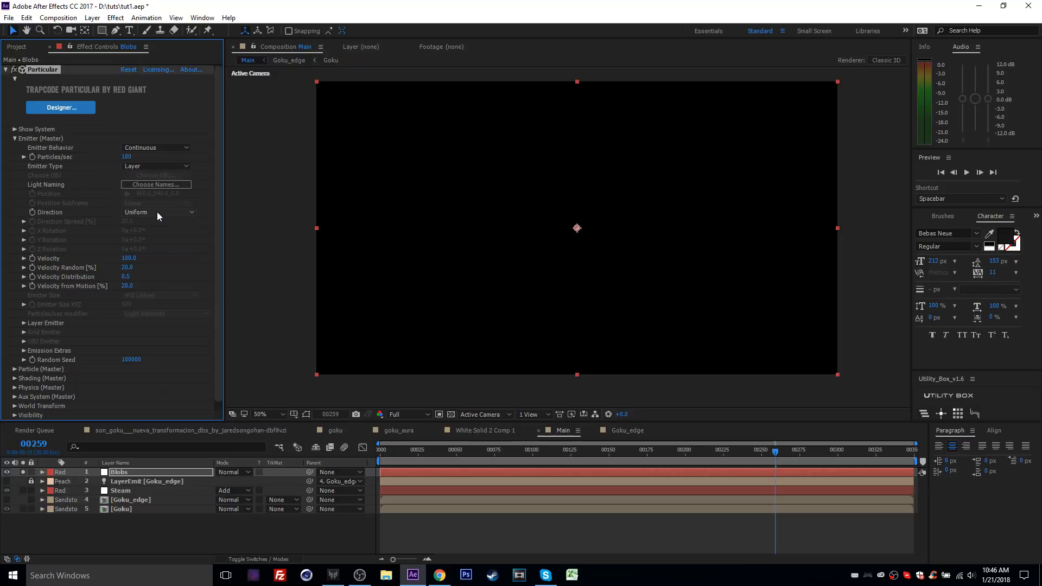
left_click(24, 323)
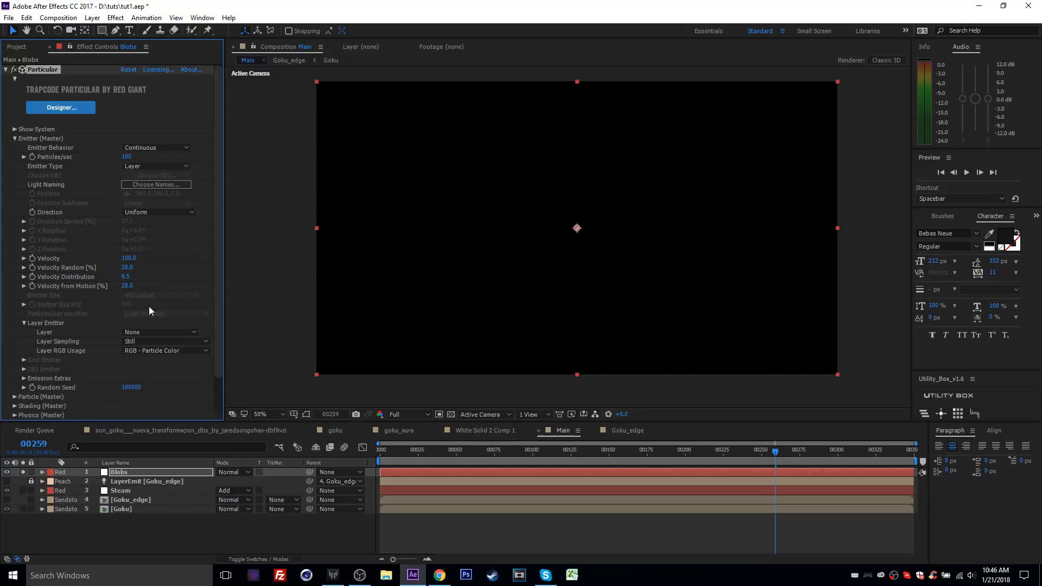
left_click(146, 333)
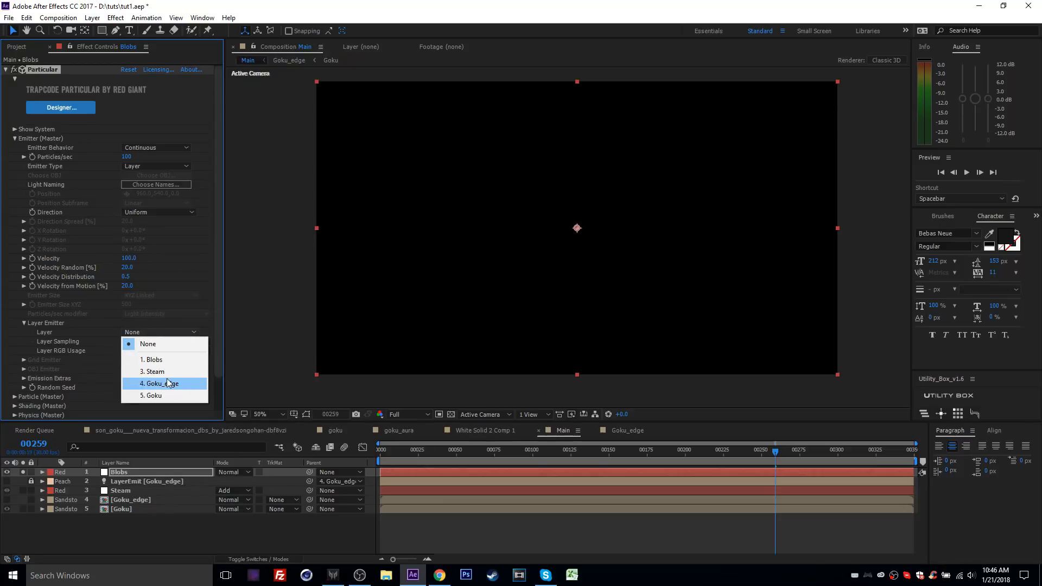
left_click(172, 382)
left_click(145, 351)
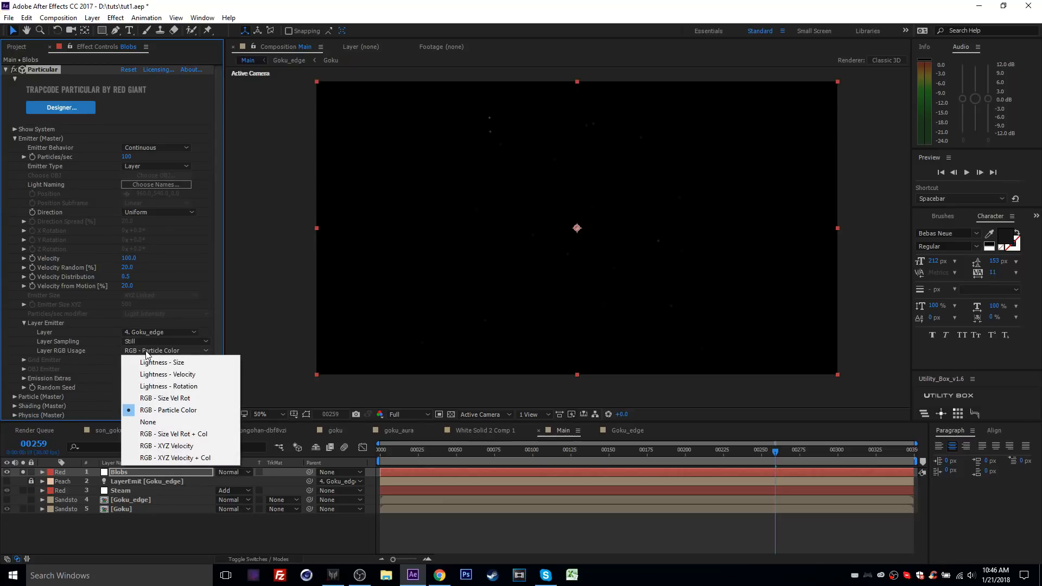
left_click(149, 422)
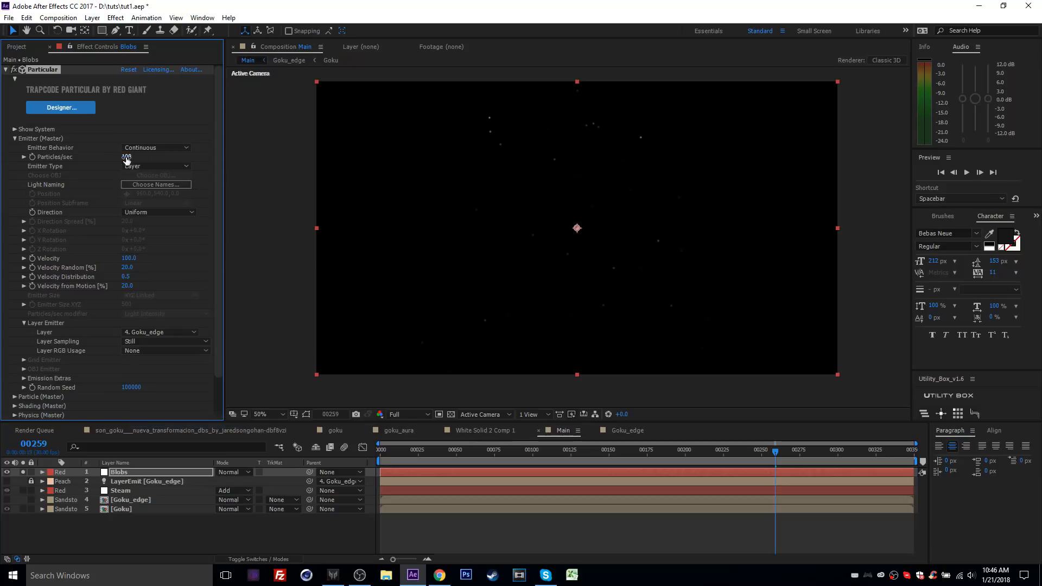
Set the Blobs emitter to 2270 particles per second with a Velocity of 25, and check the particles at frame 200.
left_click(129, 259)
type("25")
left_click(189, 278)
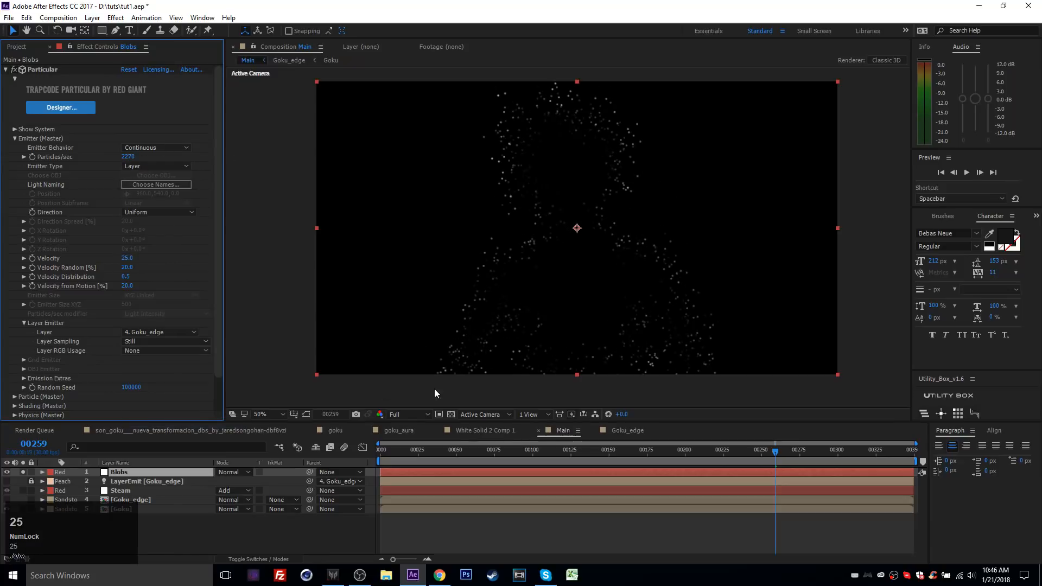
left_click_drag(707, 453, 685, 452)
Set the Blobs particles' physics Gravity to -35 and check the motion around frame 177.
scroll(114, 293, "down", 2)
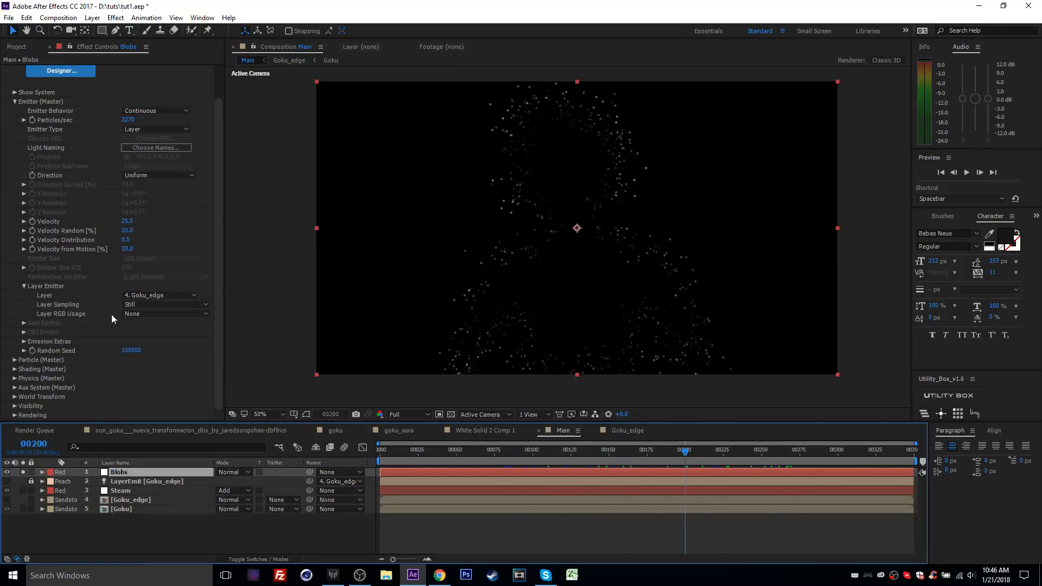
left_click(14, 380)
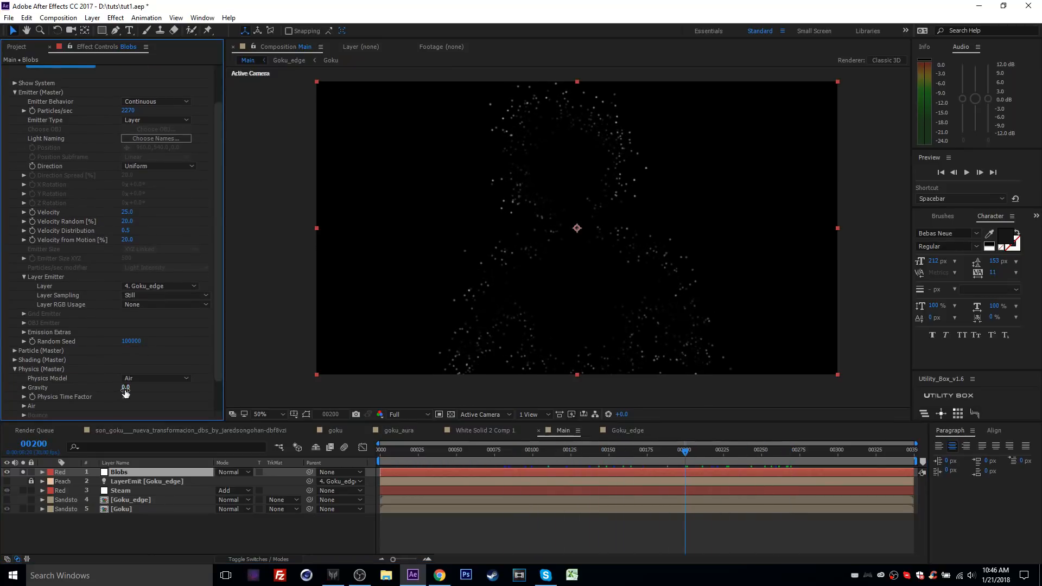
left_click(126, 388)
type("-35")
key("Return")
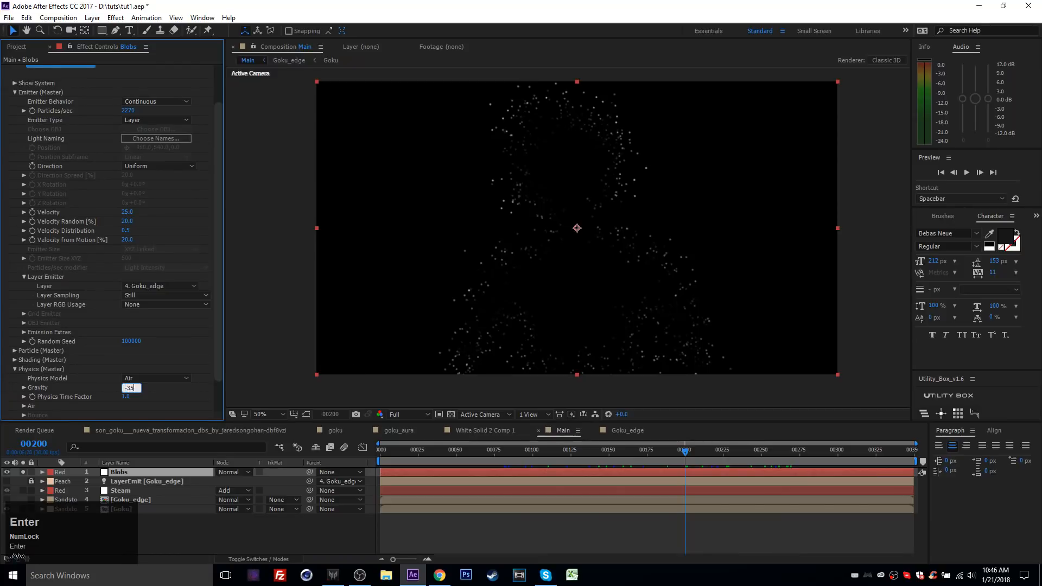
mouse_move(666, 464)
left_mouse_down()
mouse_move(594, 457)
mouse_move(479, 472)
mouse_move(813, 455)
mouse_move(649, 470)
left_mouse_up()
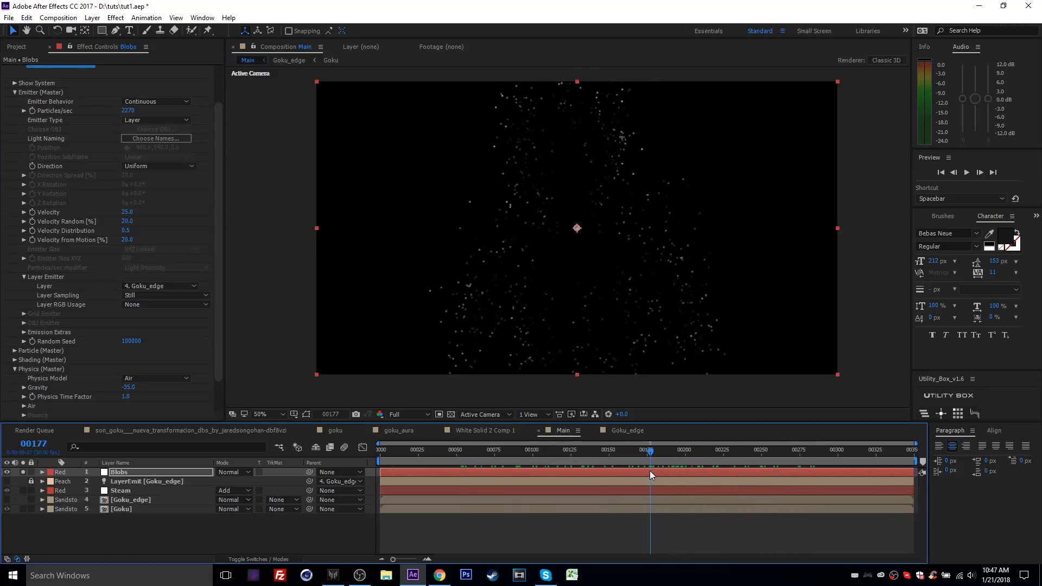
Try continuous Aux System emission for the Blobs particles, check it at frame 152, and switch the emission back off.
left_click(15, 369)
left_click(16, 387)
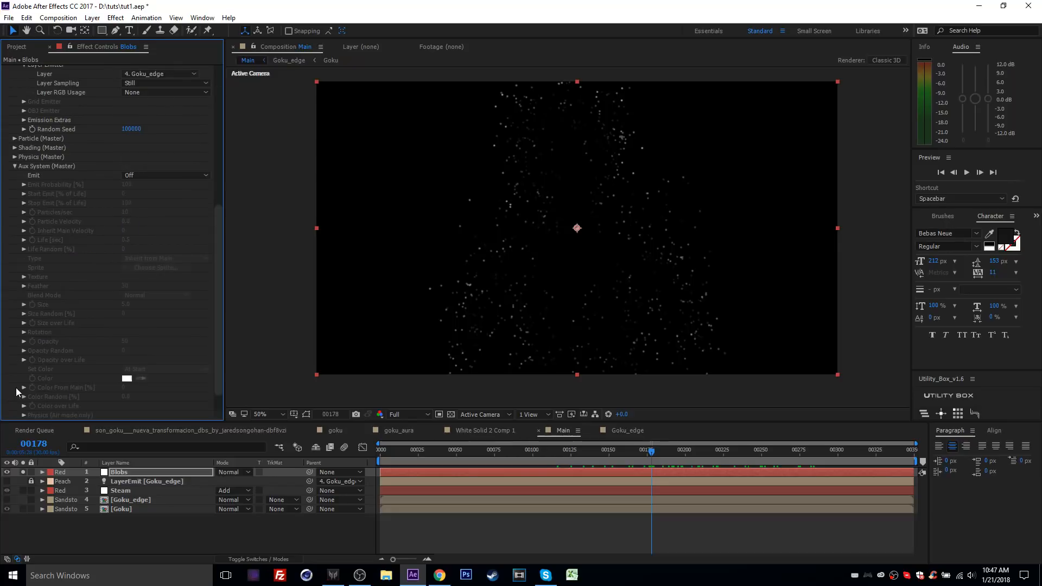
left_click(152, 176)
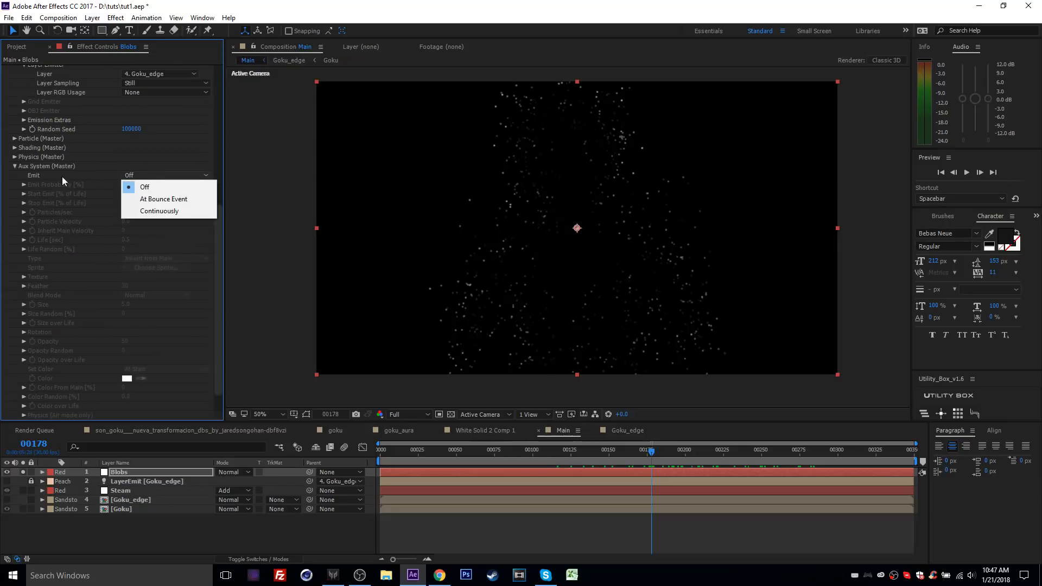
left_click(165, 212)
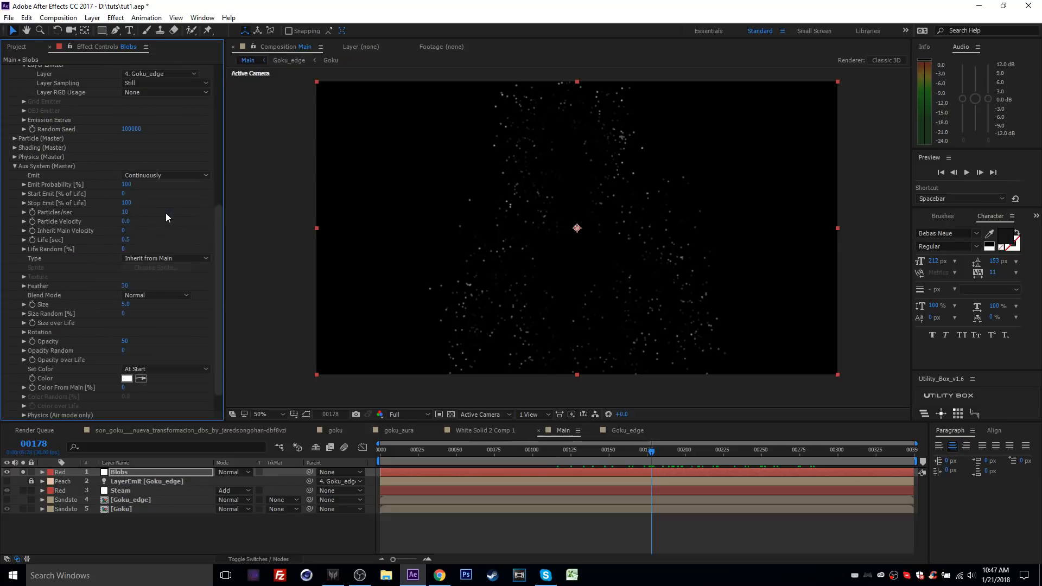
left_click_drag(652, 450, 612, 452)
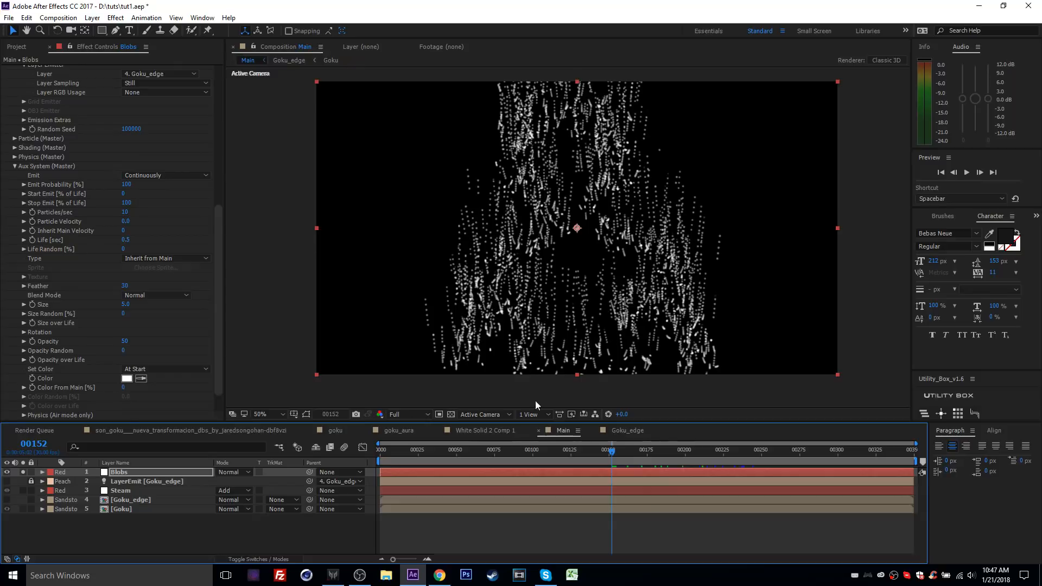
left_click(165, 174)
left_click(151, 184)
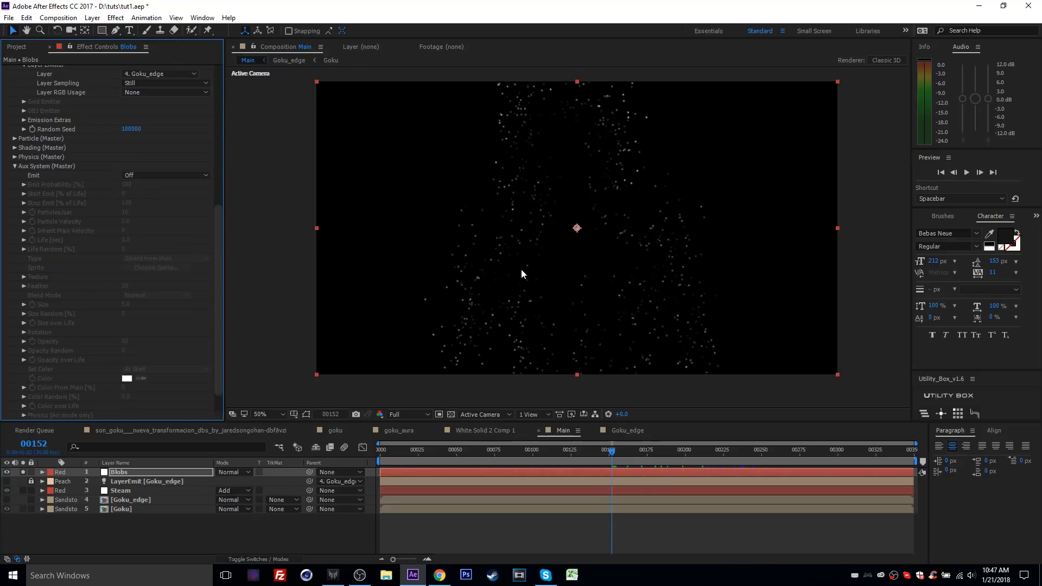
key("period")
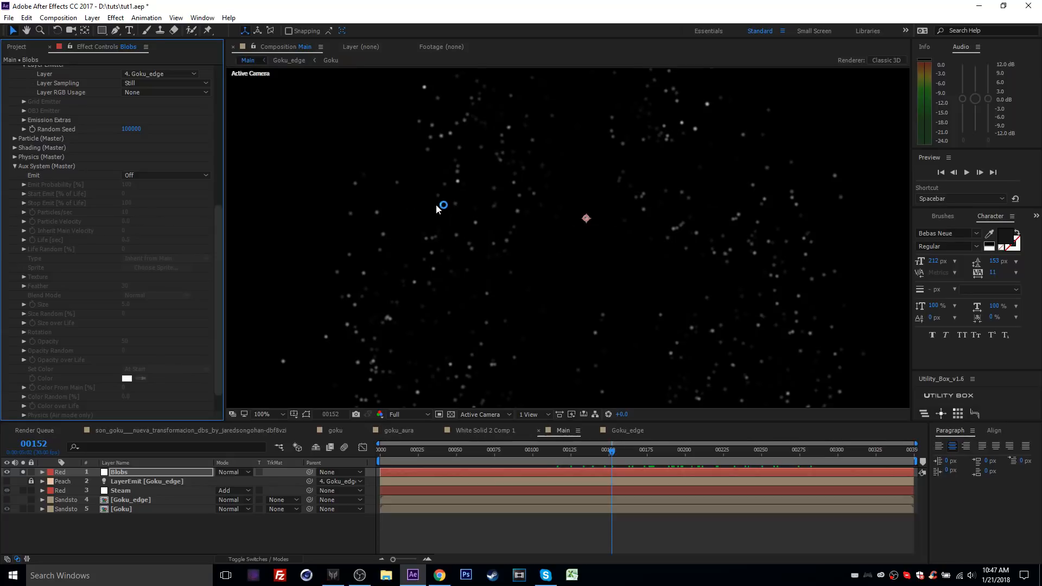
Set the Blobs layer's Aux System to emit Continuously at 73 particles per second.
left_click_drag(557, 218, 509, 212)
key("comma")
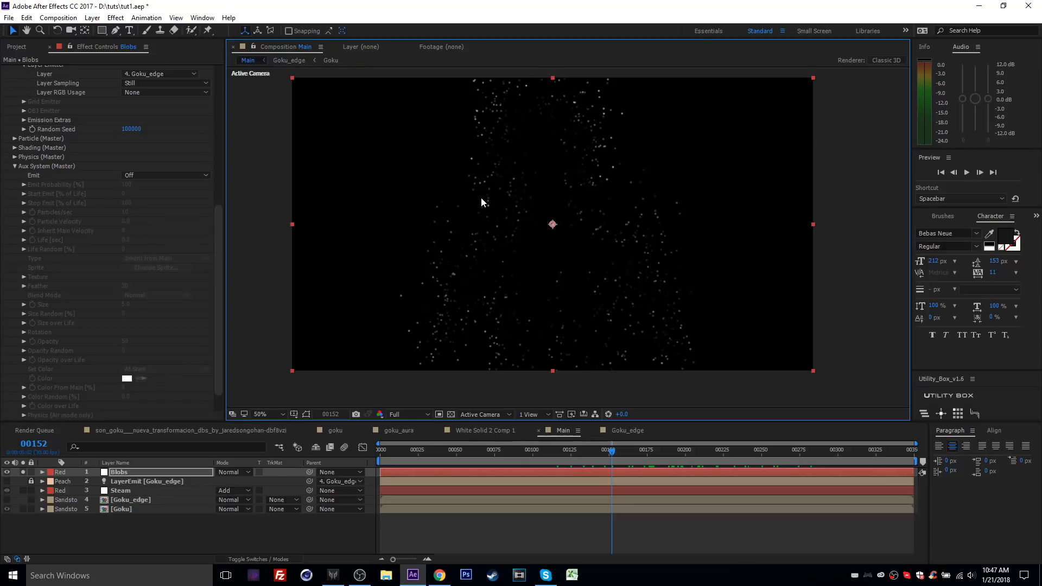
left_click(151, 174)
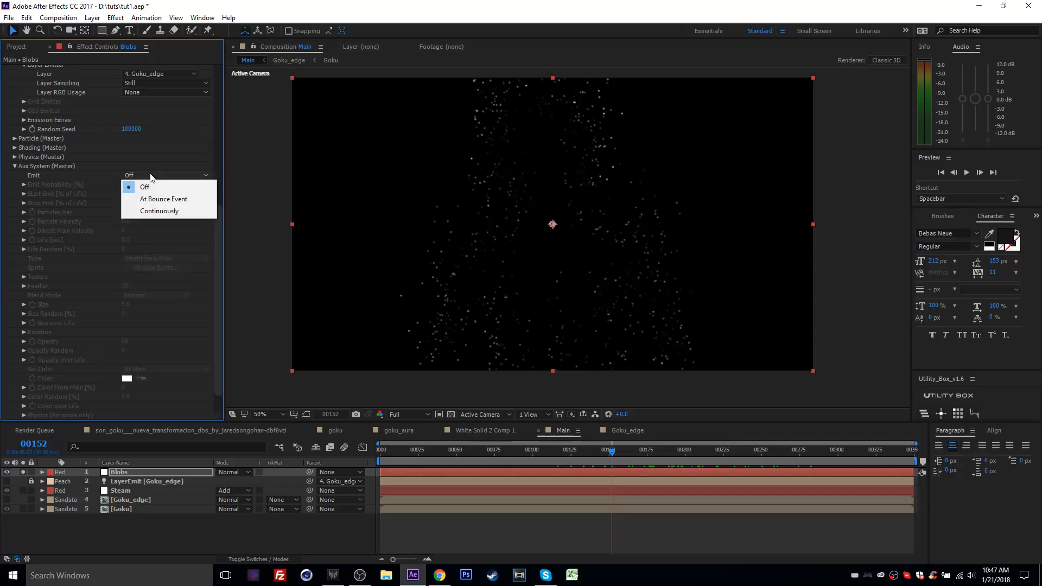
left_click(157, 211)
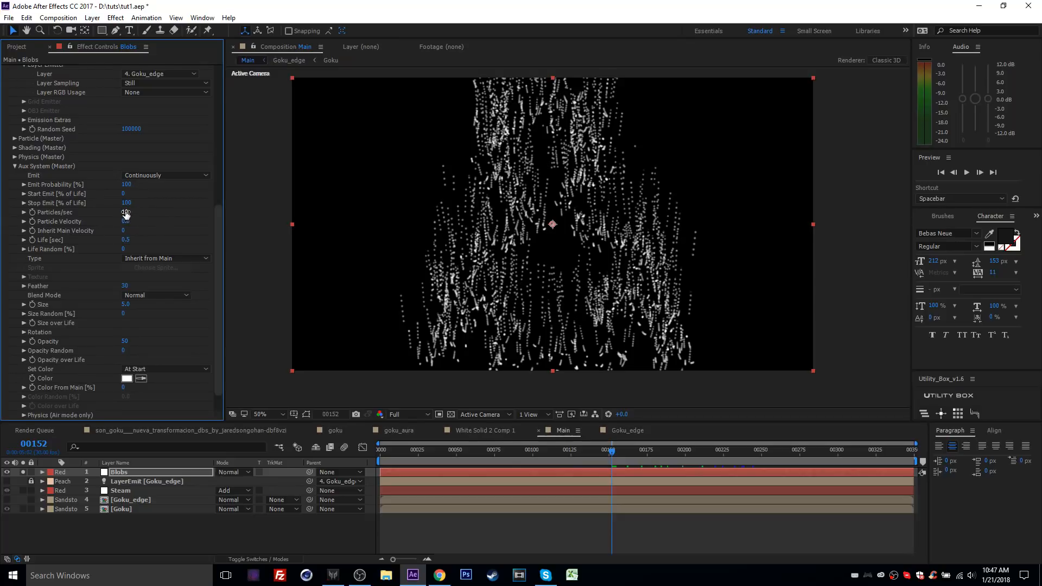
left_click_drag(130, 212, 158, 220)
key("/")
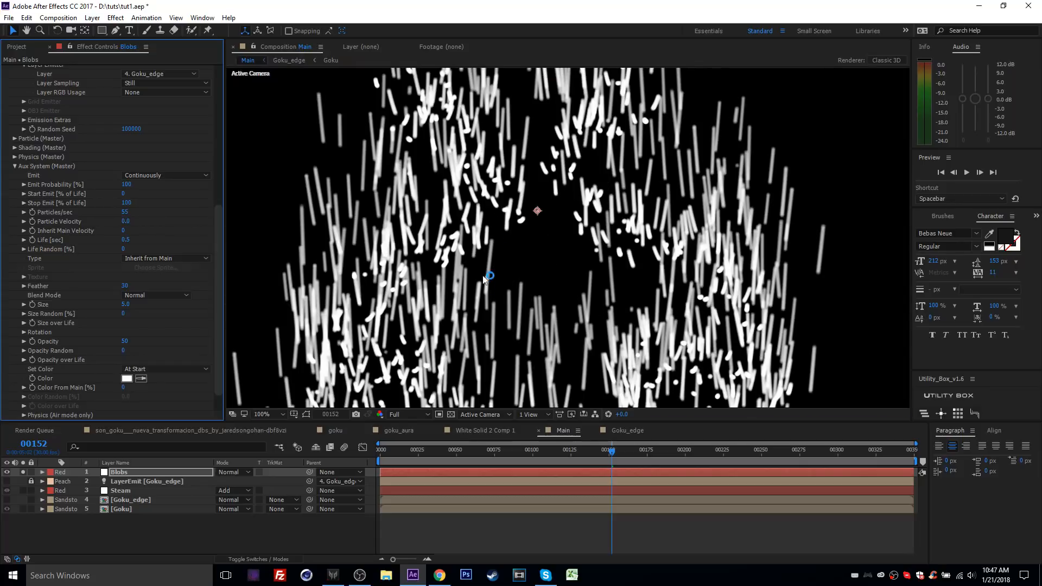
left_click_drag(125, 212, 135, 212)
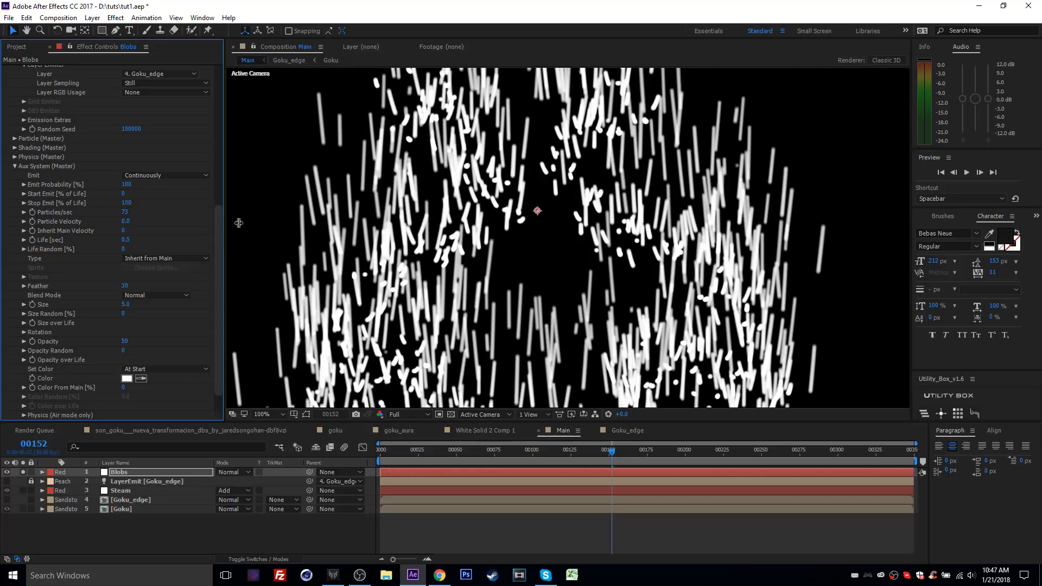
key("comma")
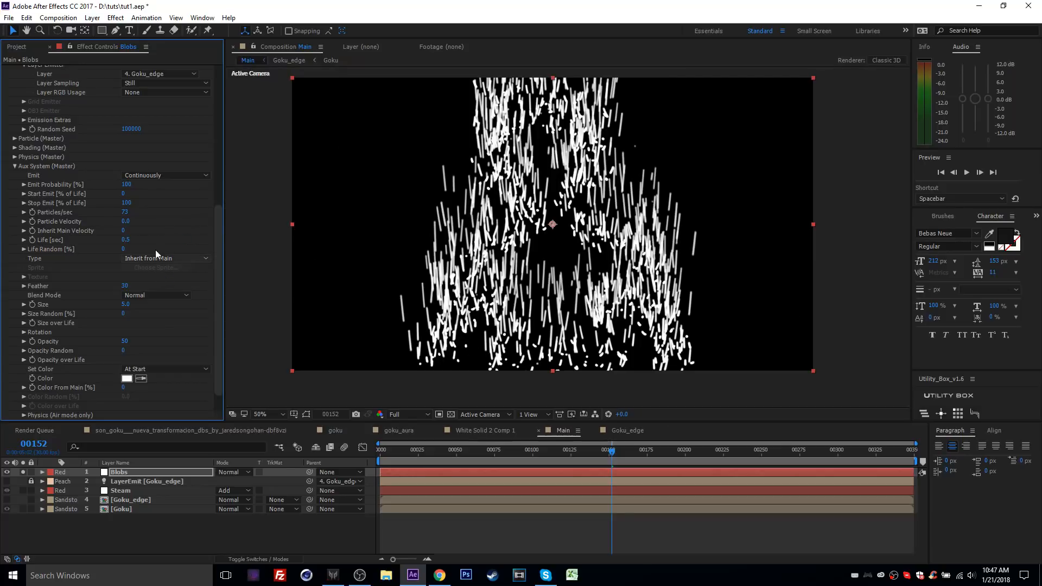
Reduce the main emitter's Particles/sec on the Blobs layer to 480.
scroll(184, 285, "up", 10)
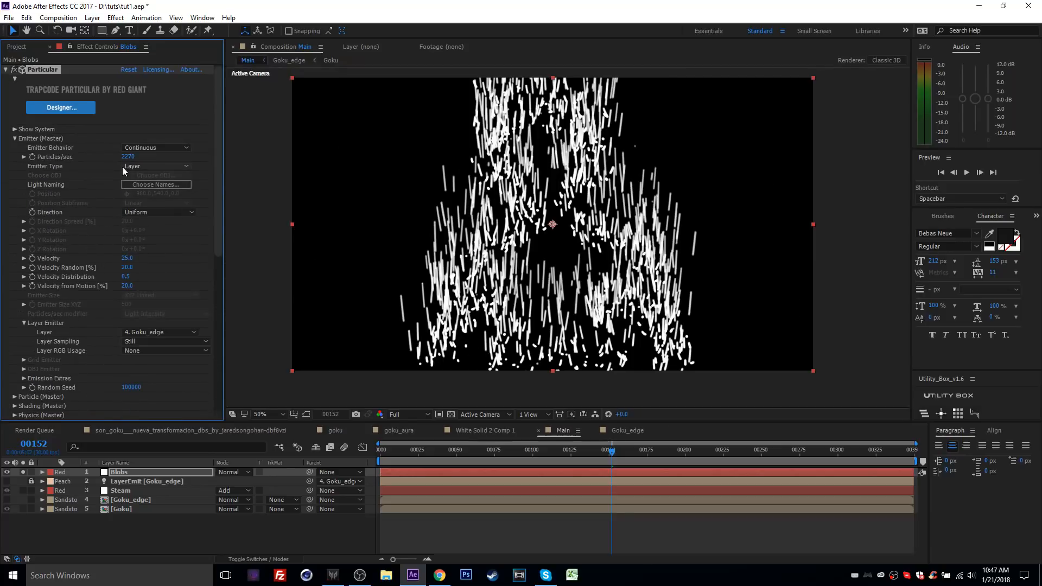
left_click_drag(126, 157, 36, 161)
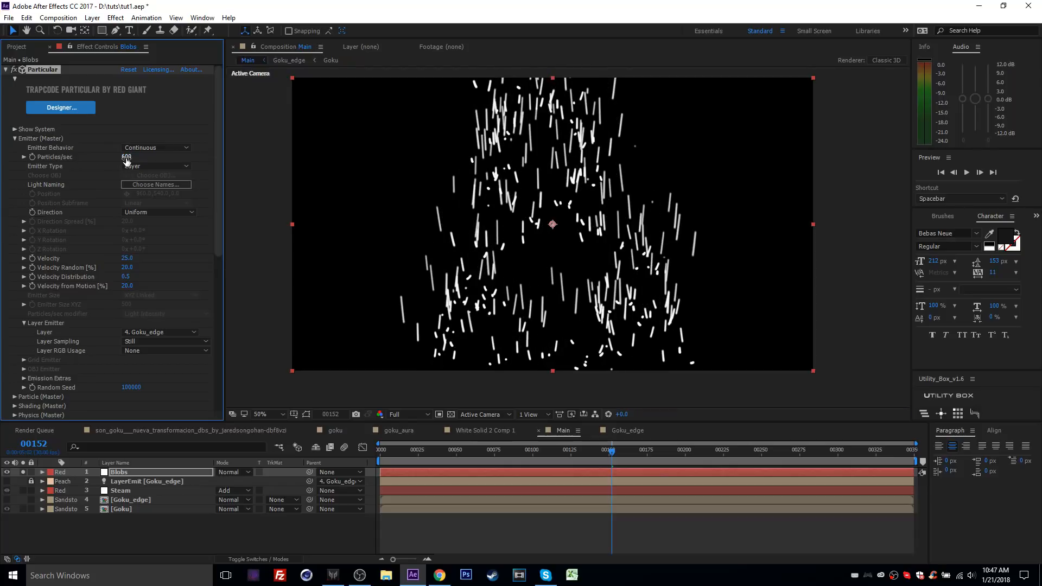
left_click_drag(126, 161, 121, 161)
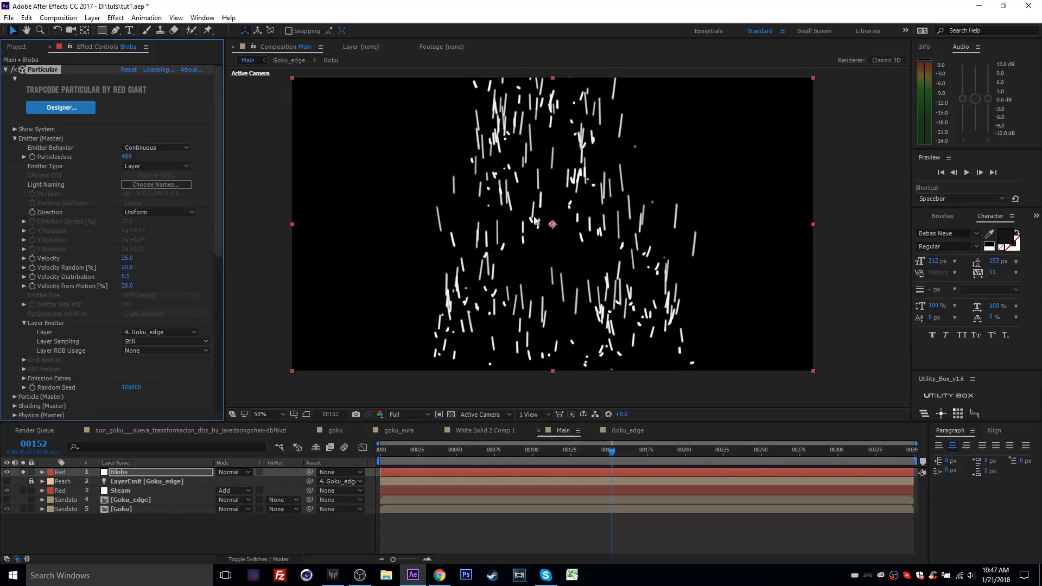
Set the Aux System particle Size to 10.
scroll(168, 290, "down", 9)
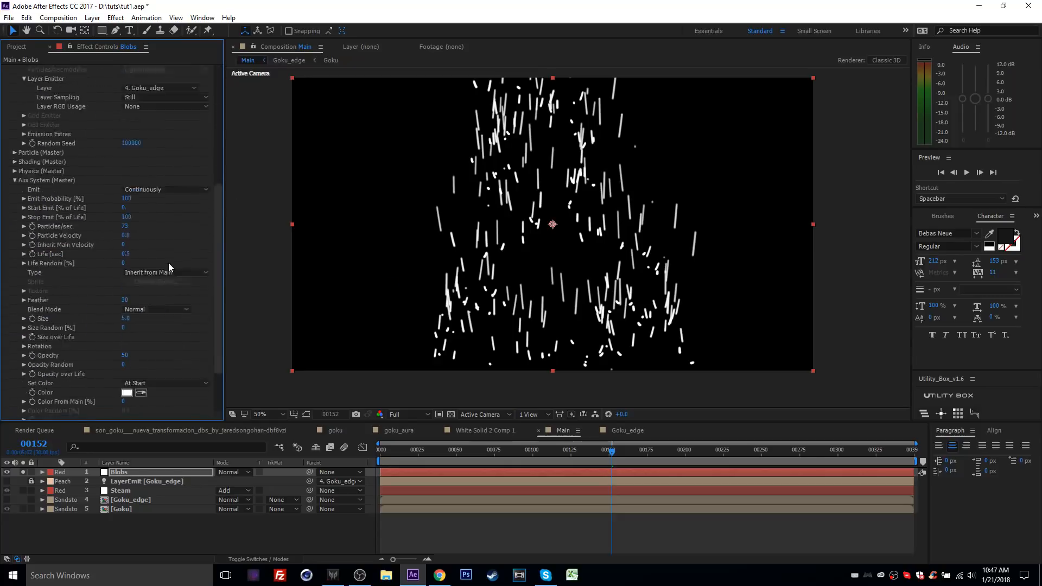
scroll(168, 263, "down", 1)
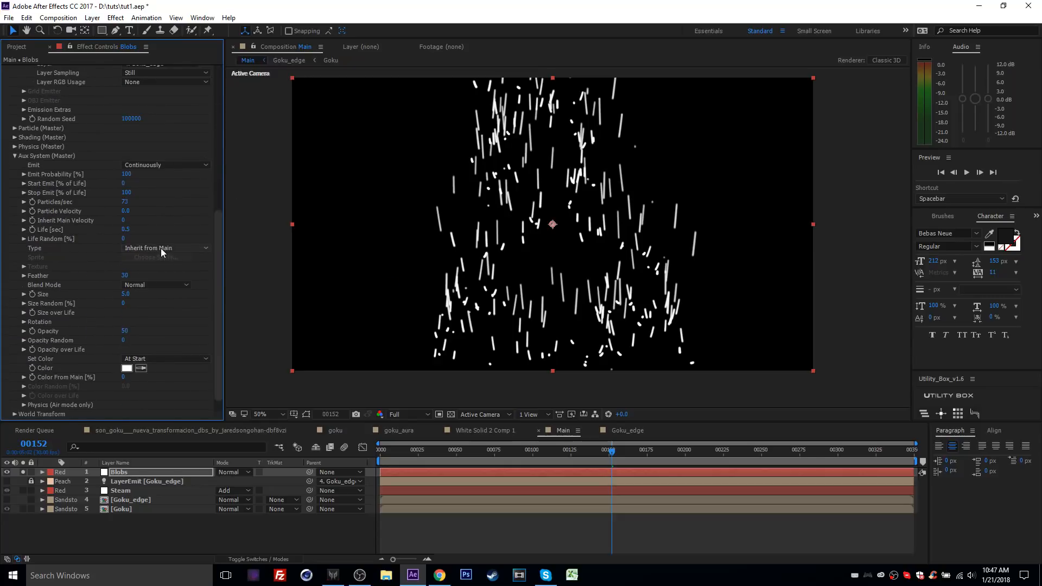
left_click(126, 293)
key("Return")
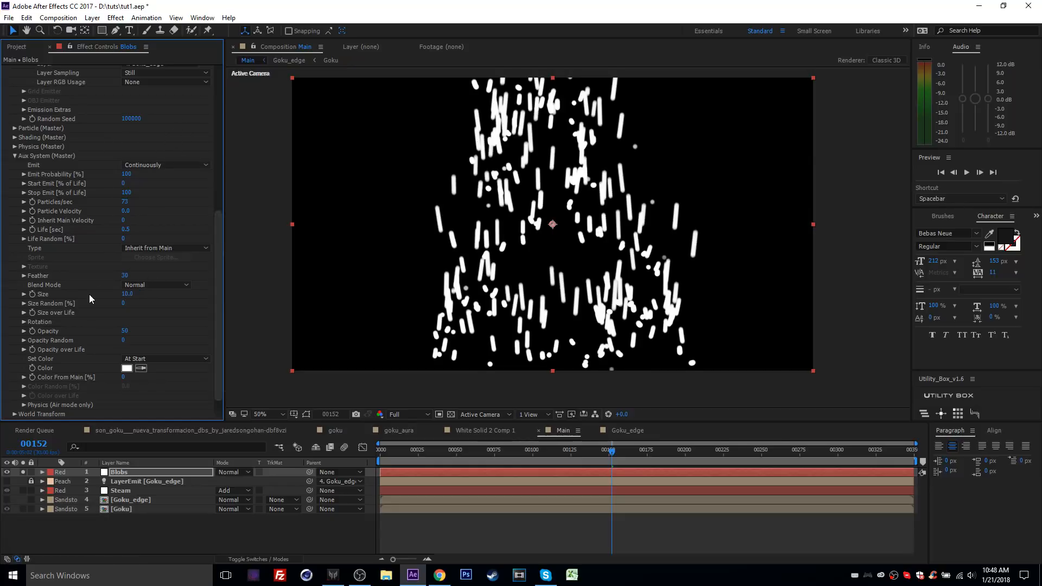
Shape the Aux System's Size over Life curve into a rounded arch that rises from zero, peaks mid-life and falls back to zero.
left_click(23, 313)
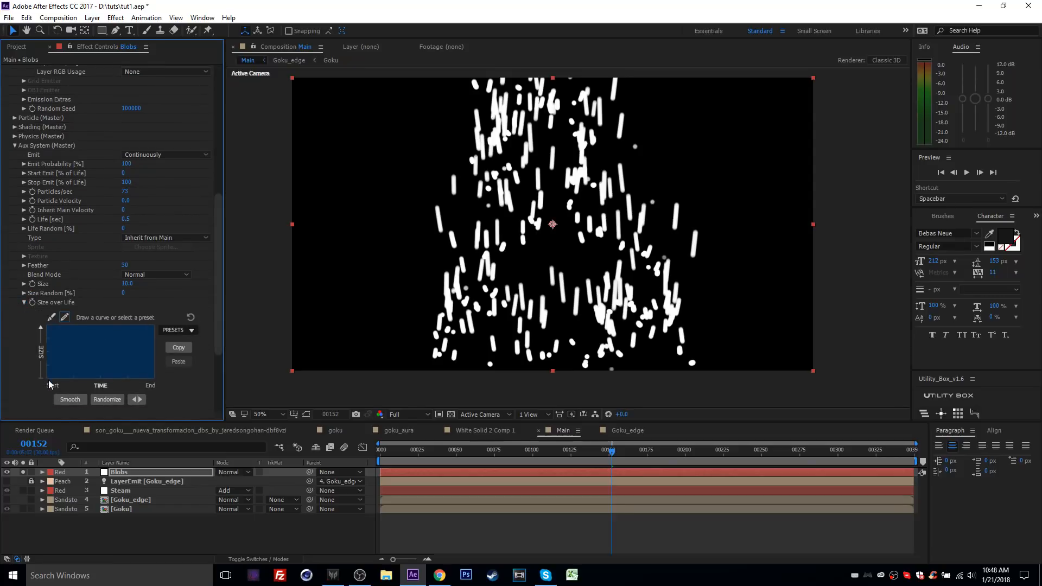
left_click(51, 318)
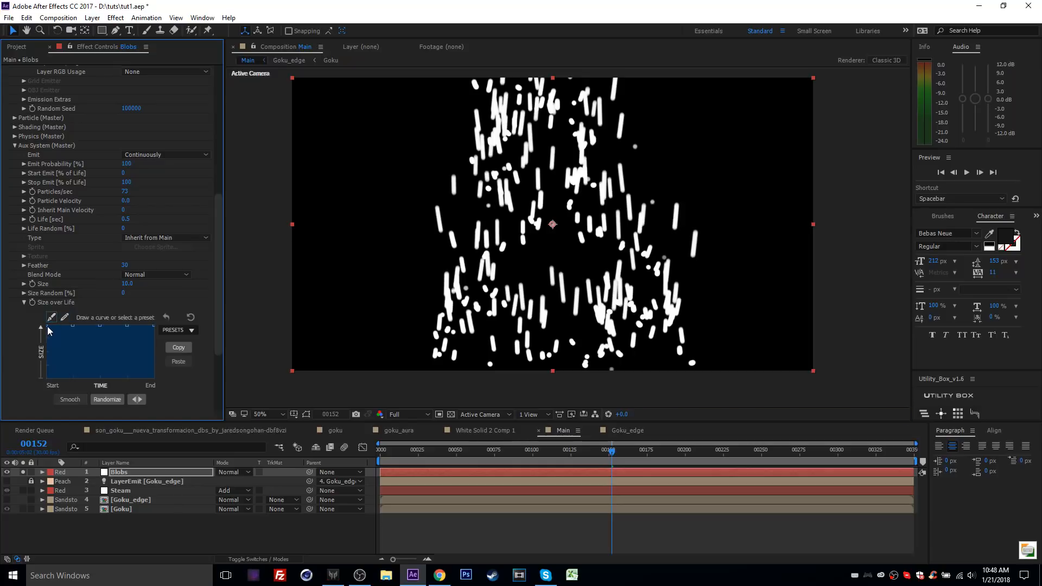
left_click_drag(47, 327, 32, 402)
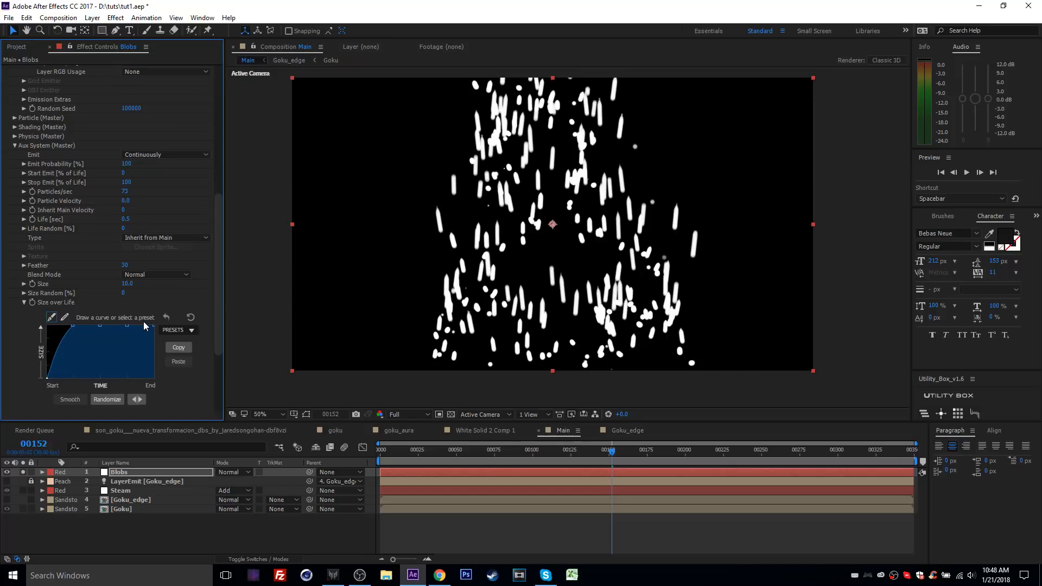
left_click_drag(156, 327, 157, 399)
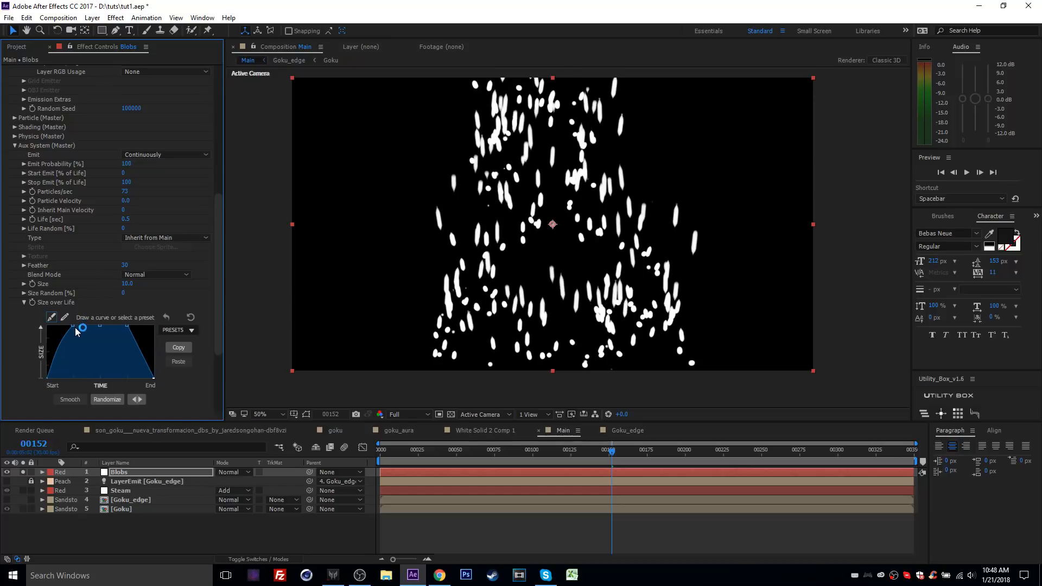
left_click_drag(73, 328, 69, 345)
left_click_drag(127, 326, 63, 345)
scroll(573, 271, "up", 2)
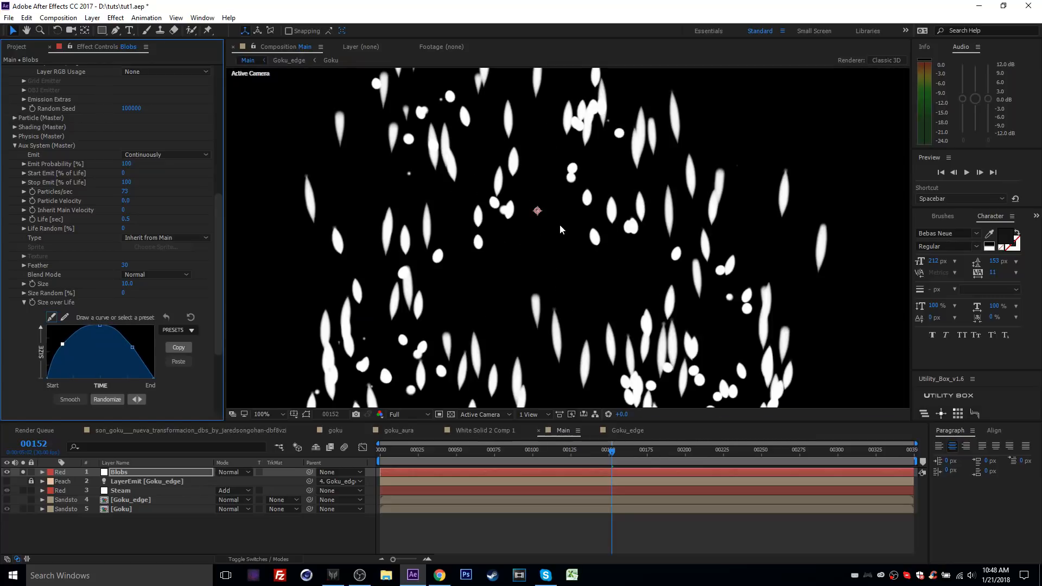
scroll(563, 224, "down", 2)
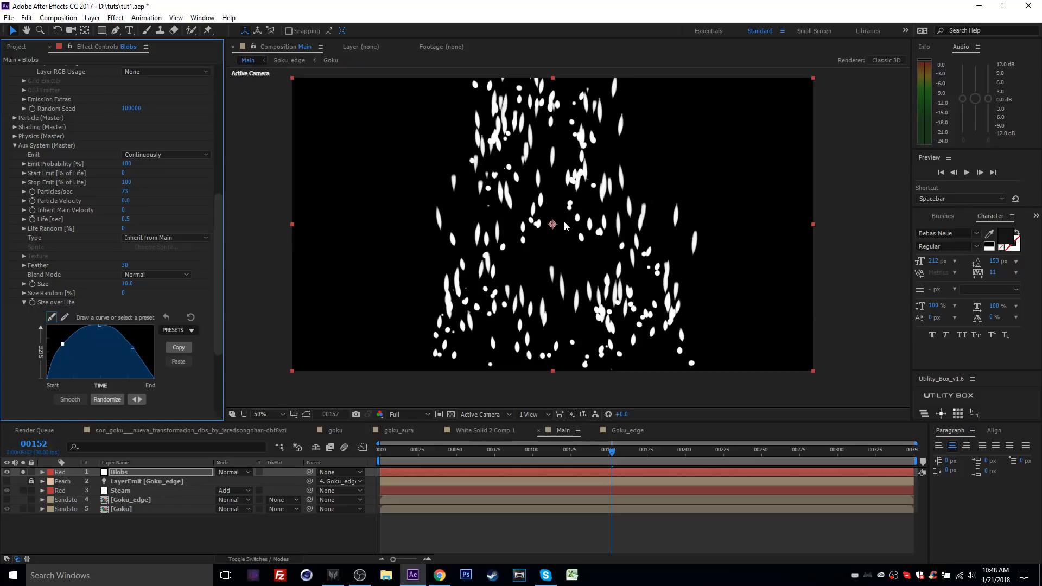
Turn off solo on the Blobs layer to view the particles together with the Goku artwork.
left_click(116, 476)
left_click(22, 473)
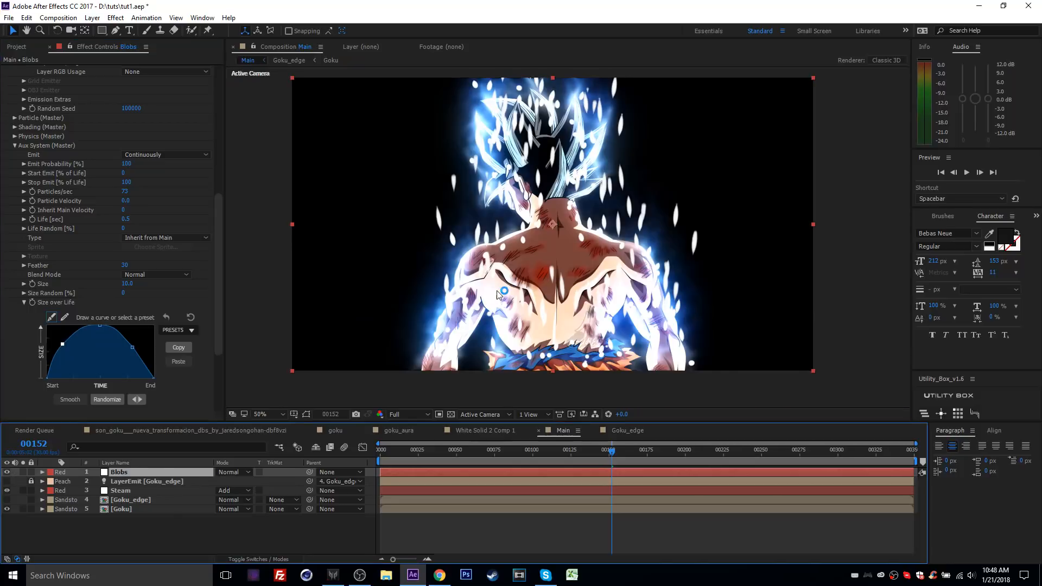
scroll(569, 230, "up", 2)
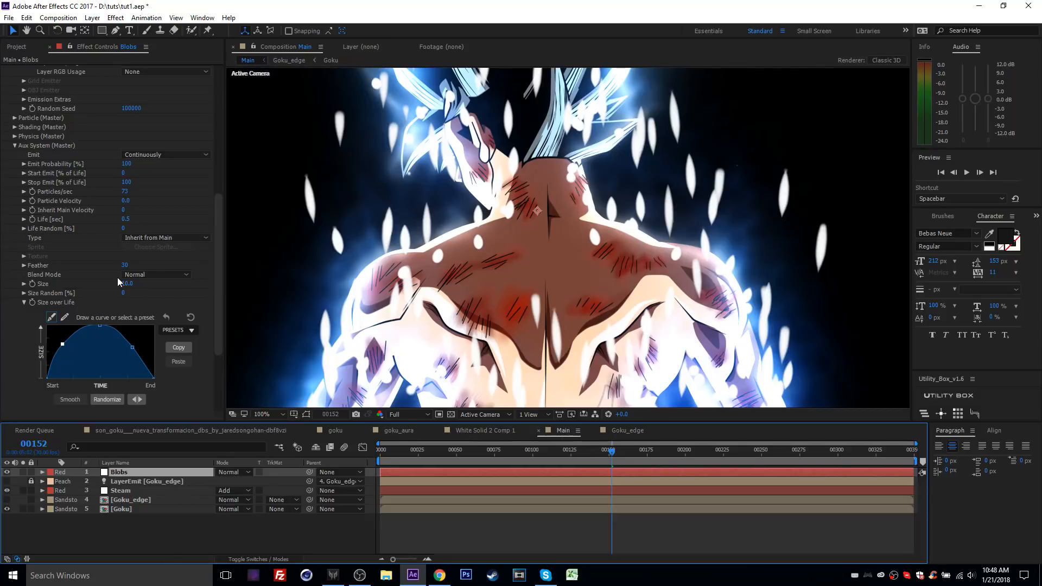
Set the Aux System particle Size to 12.
left_click(130, 284)
type("12")
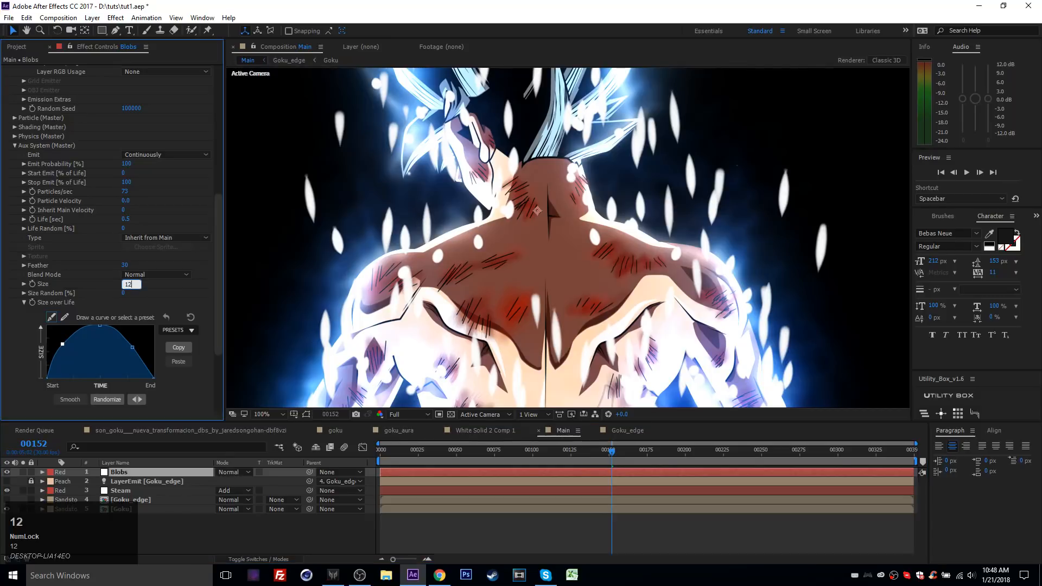
key("Return")
scroll(478, 205, "down", 1)
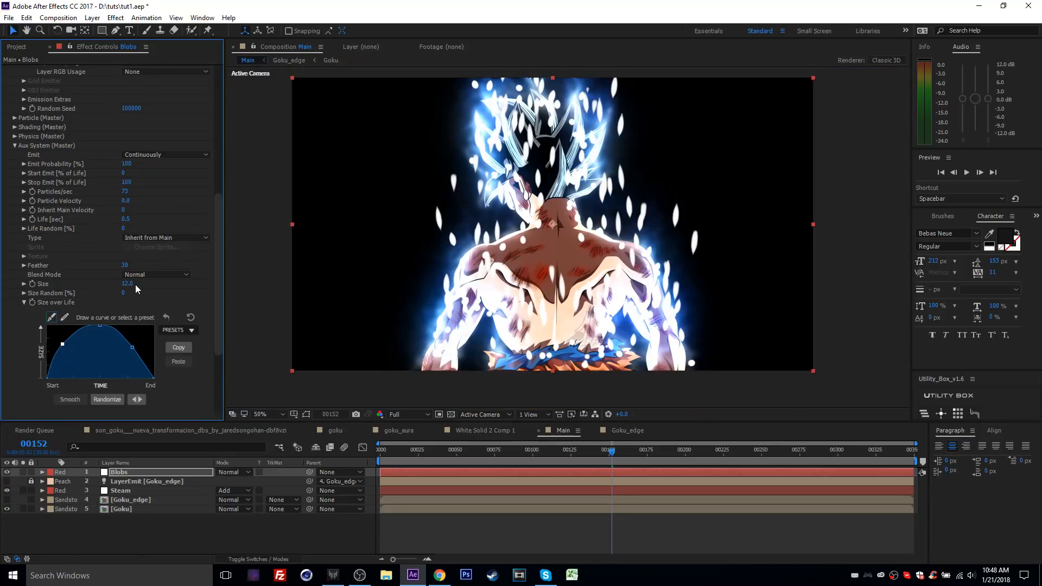
Try Aux System particle Life values of 1 second and 0.7 seconds.
left_click(130, 219)
type("1")
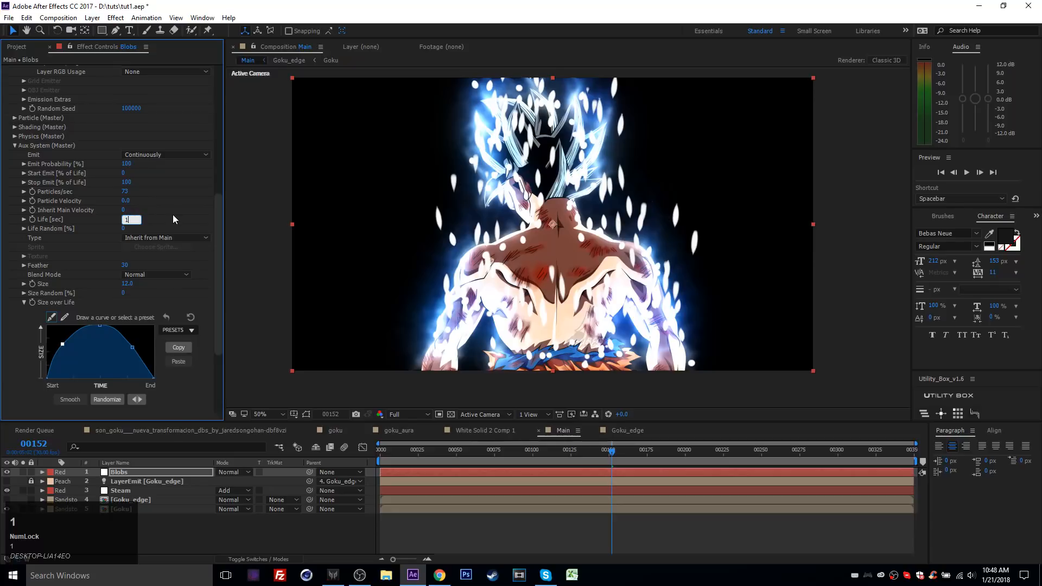
key("Return")
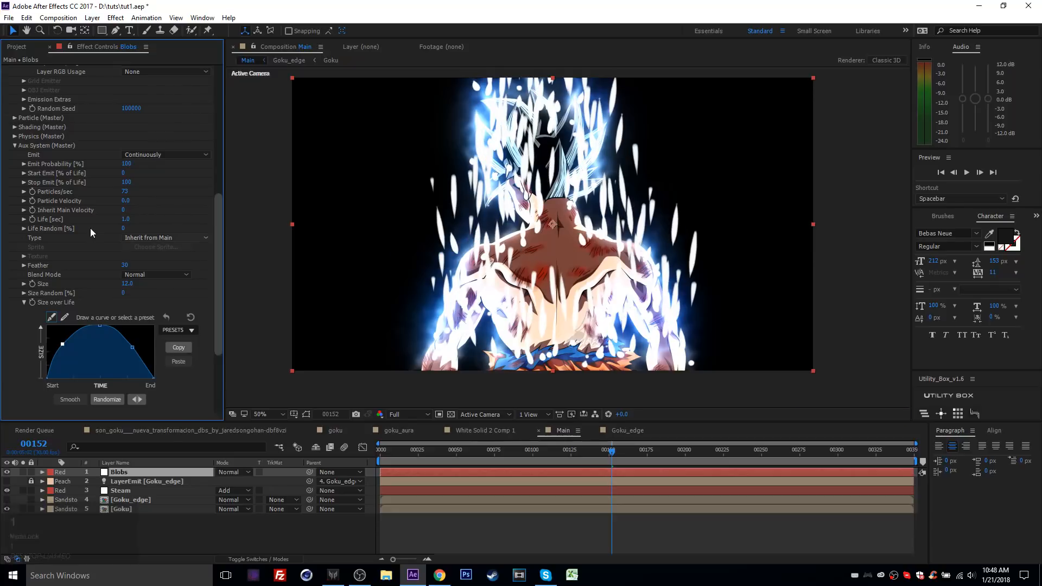
left_click(125, 219)
type(".7")
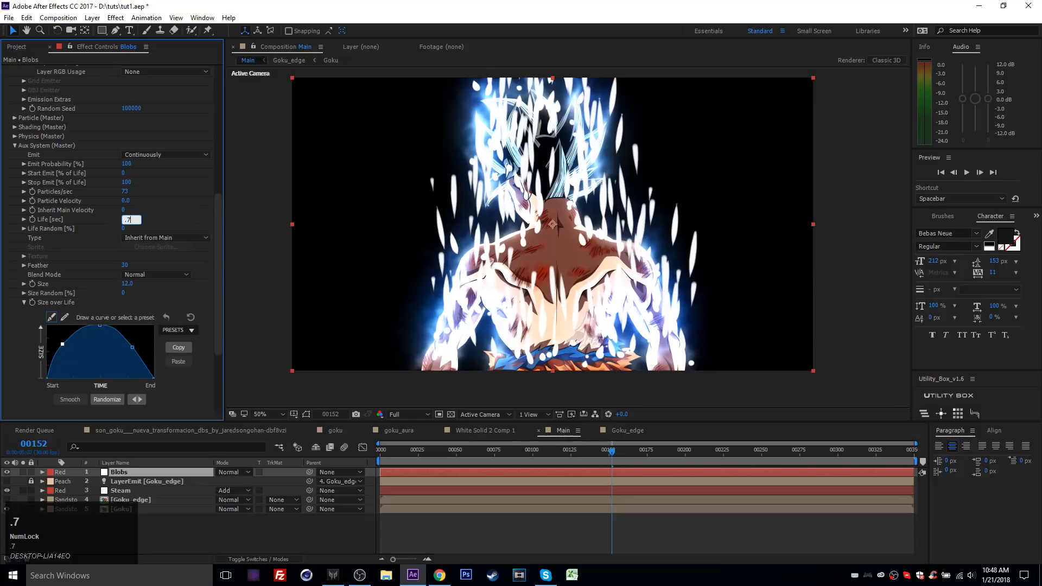
key("Return")
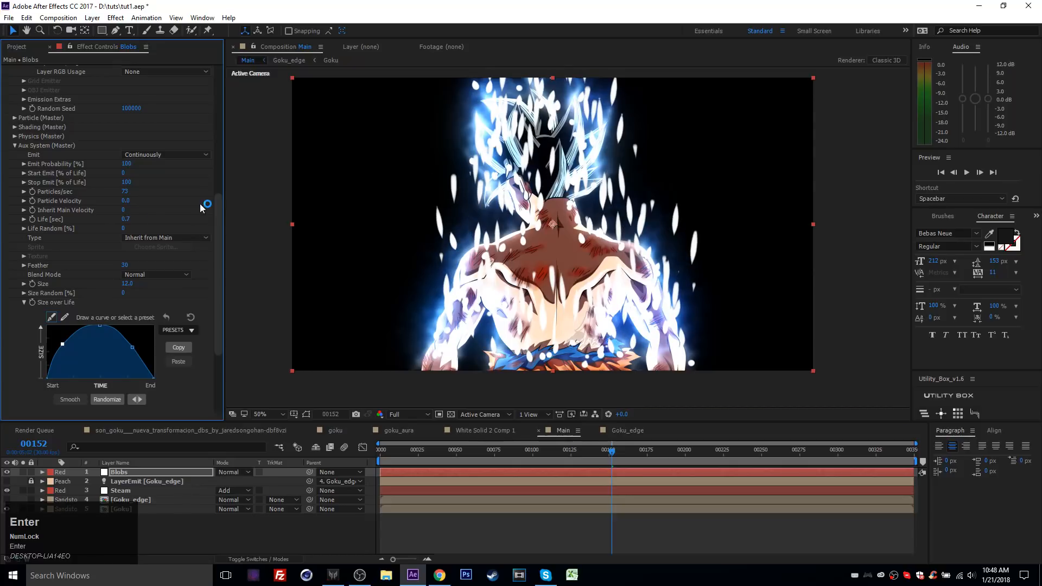
Check the Goku reference image in Chrome, return to After Effects, and set the Aux System particle Life to 0.6 seconds.
left_click(440, 576)
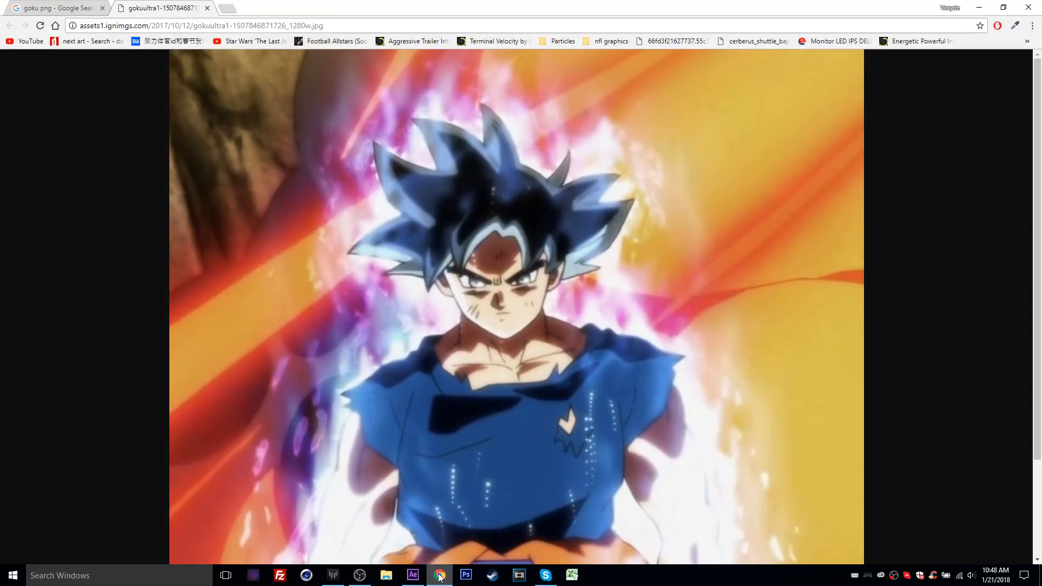
left_click(439, 577)
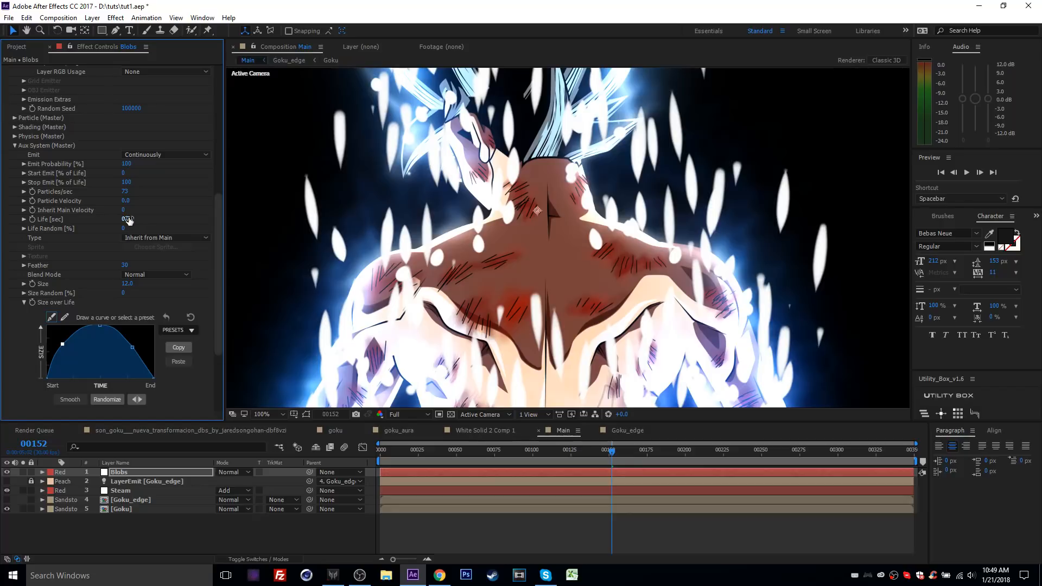
left_click(126, 218)
key("Num_Lock")
type("0.6")
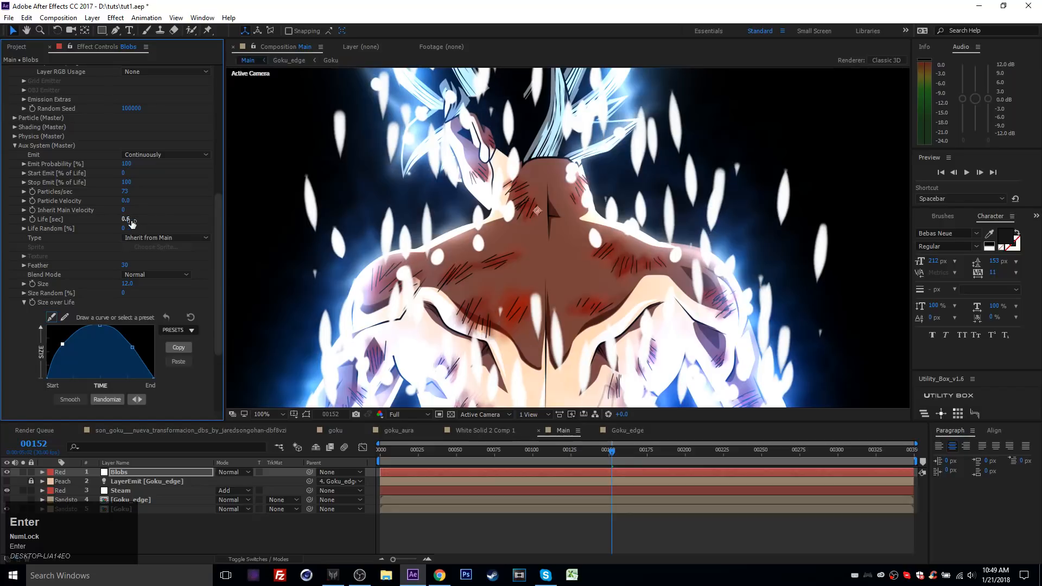
key("Return")
scroll(570, 244, "down", 2)
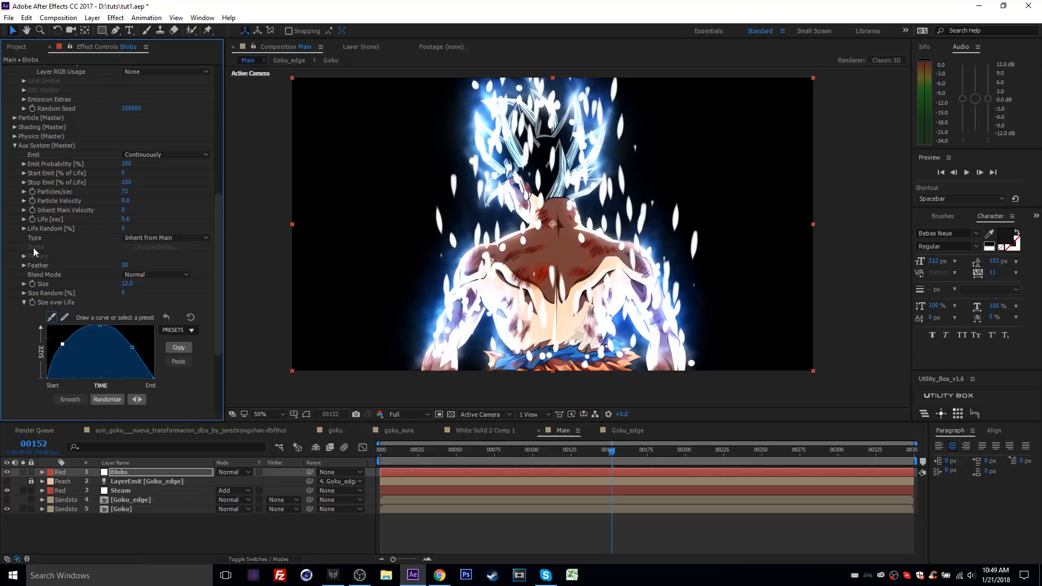
Try a Feather of 0 on the Aux System particles, and undo it to compare the look.
left_click(124, 266)
type("0")
key("Return")
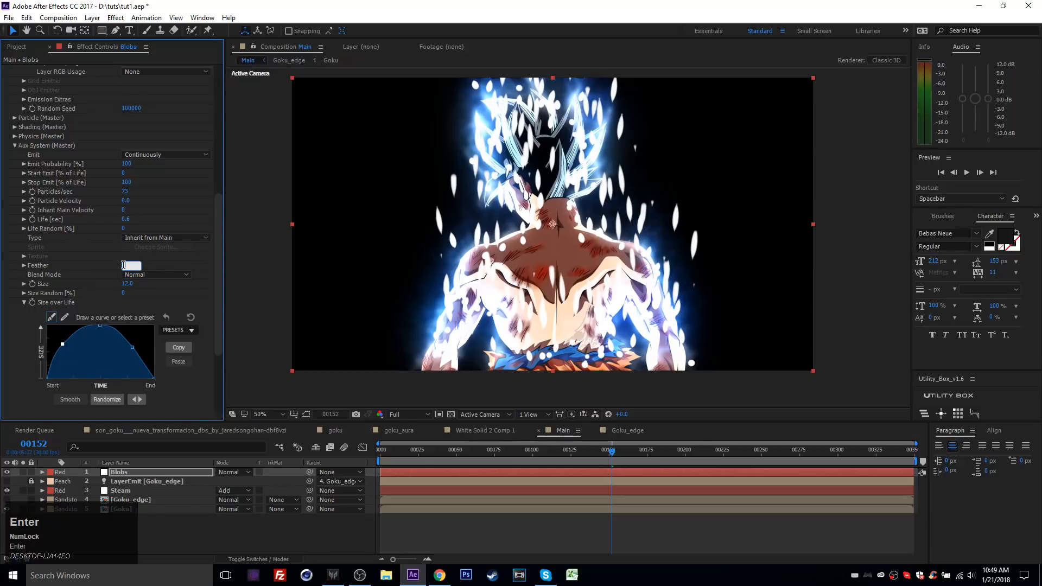
scroll(527, 259, "up", 2)
key("ctrl+z")
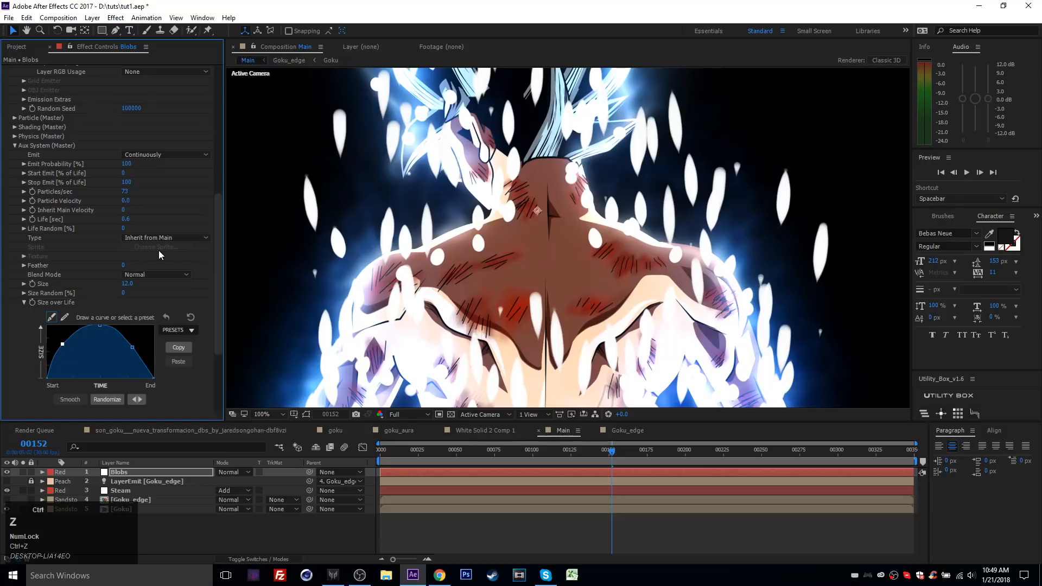
Set the Aux System particle Feather to 0.
left_click(125, 266)
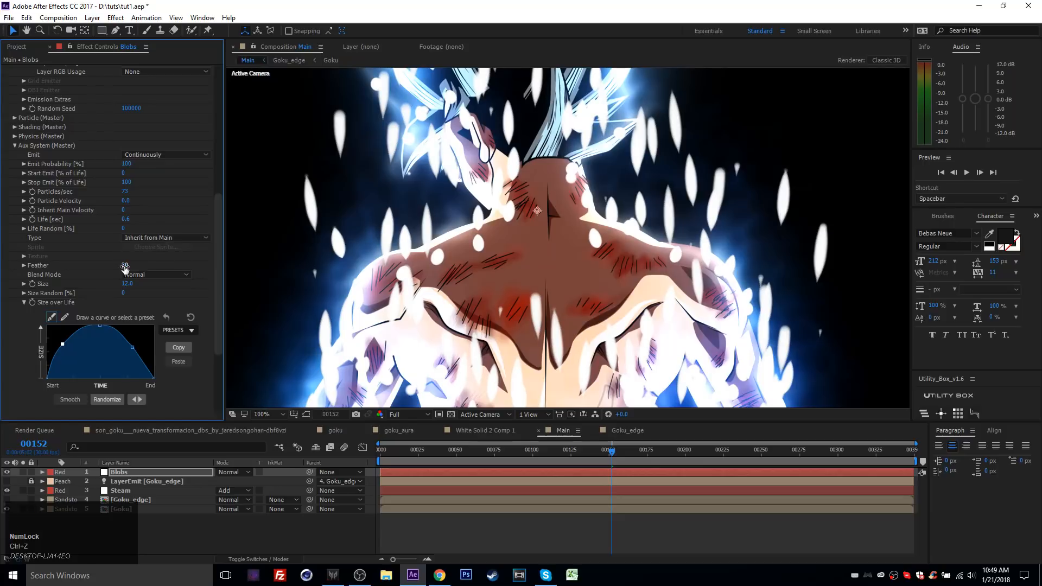
key("BackSpace")
type("0")
key("Return")
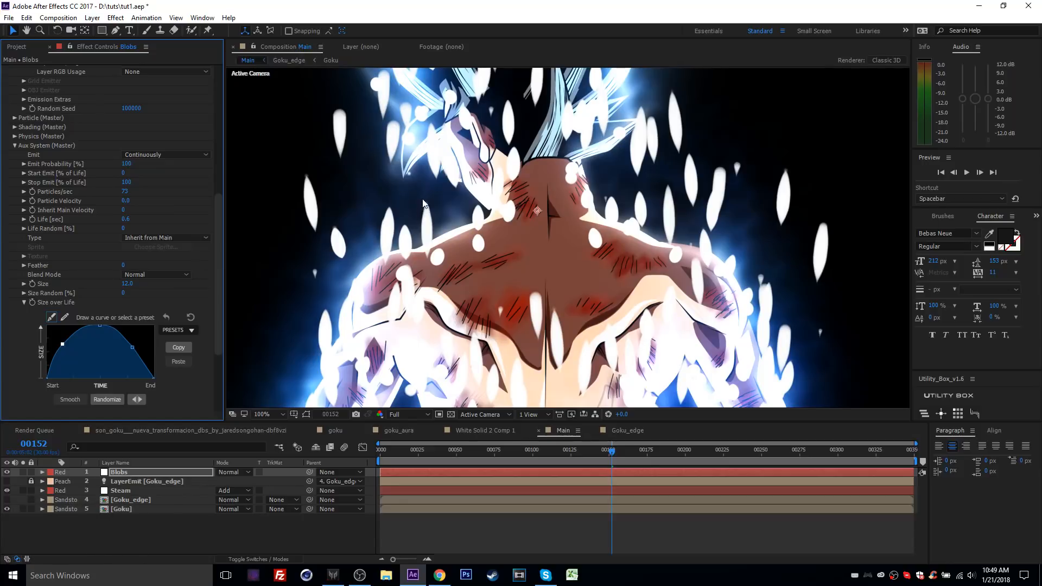
scroll(583, 228, "down", 2)
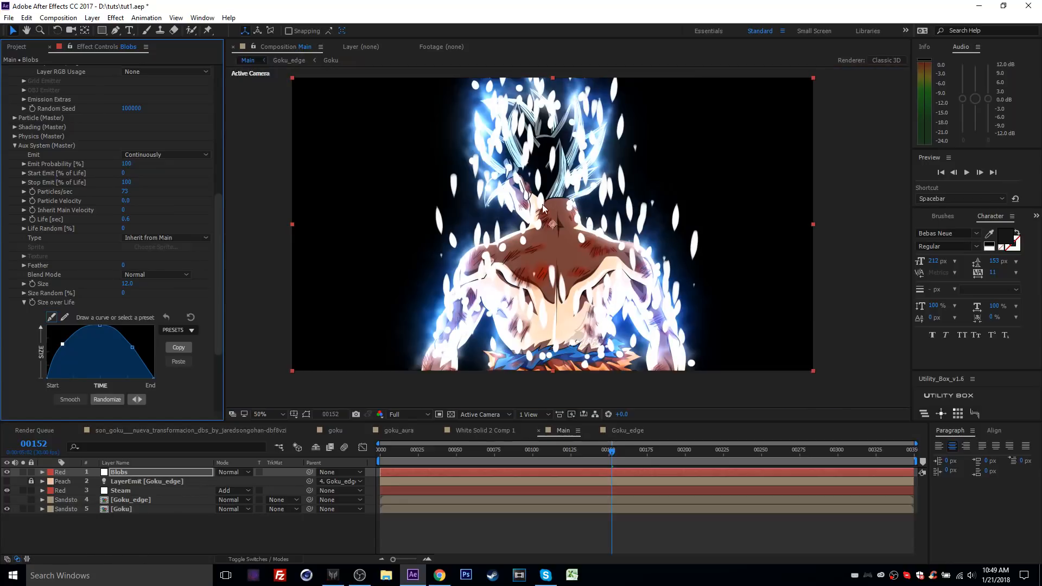
Move the current time to frame 195 and solo the Blobs layer.
scroll(119, 266, "down", 2)
scroll(139, 287, "up", 6)
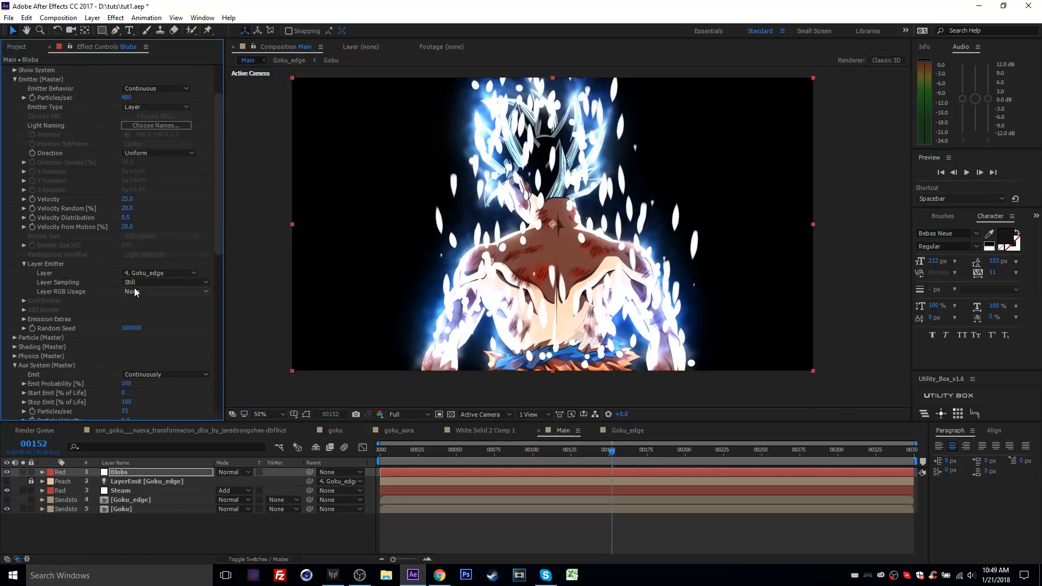
scroll(142, 296, "up", 4)
scroll(158, 306, "down", 6)
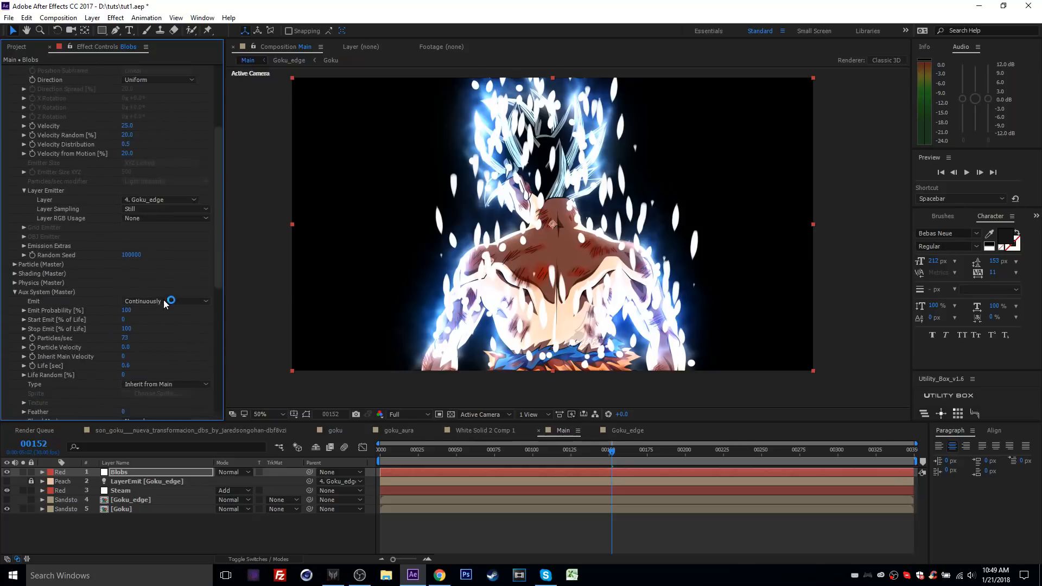
scroll(163, 304, "down", 7)
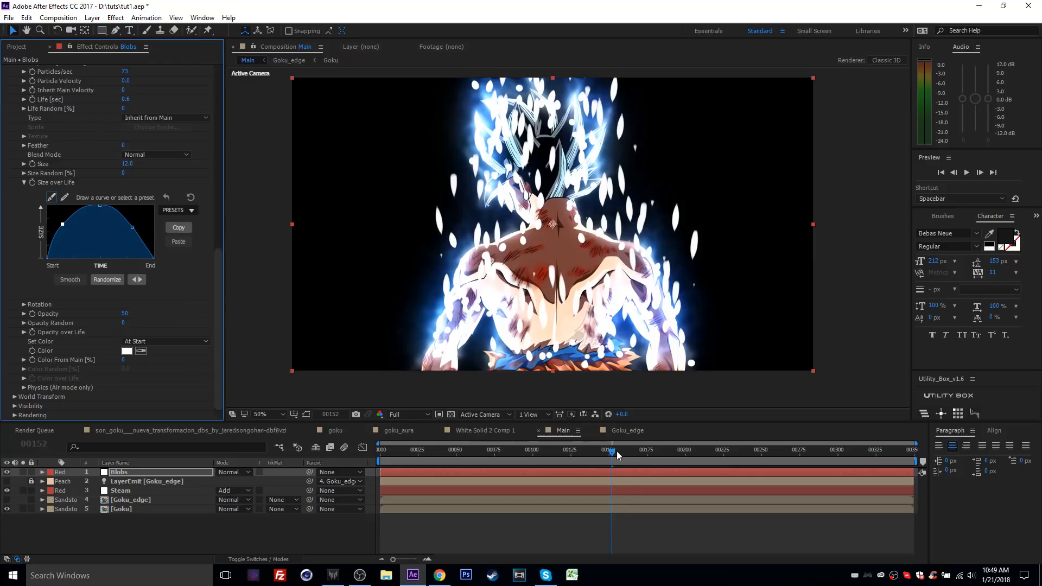
left_click_drag(617, 452, 678, 463)
left_click(22, 473)
Check the Goku reference image in Chrome, return to After Effects, and apply Turbulent Displace to the Blobs layer.
left_click(440, 575)
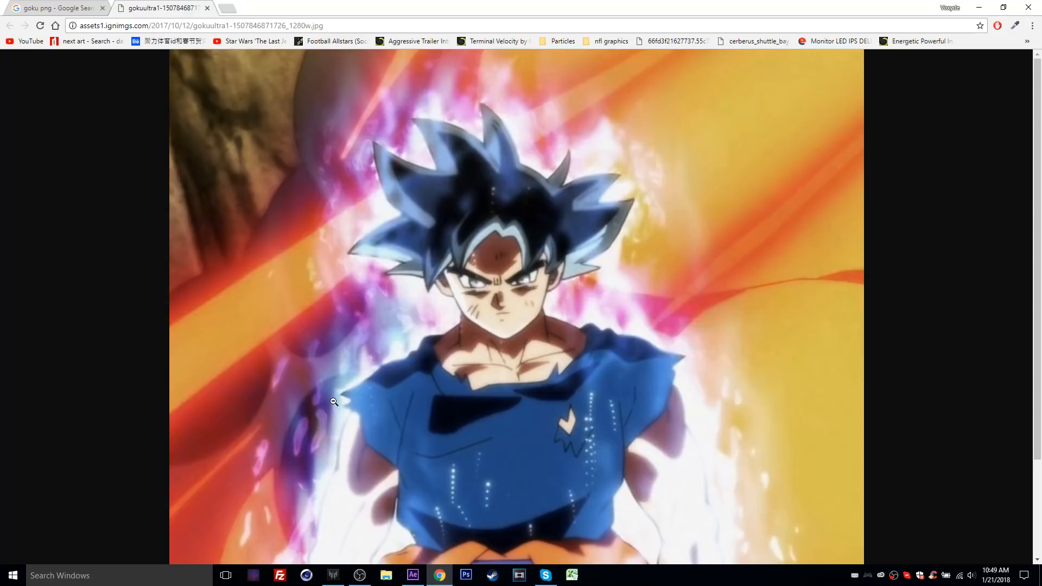
left_click(412, 575)
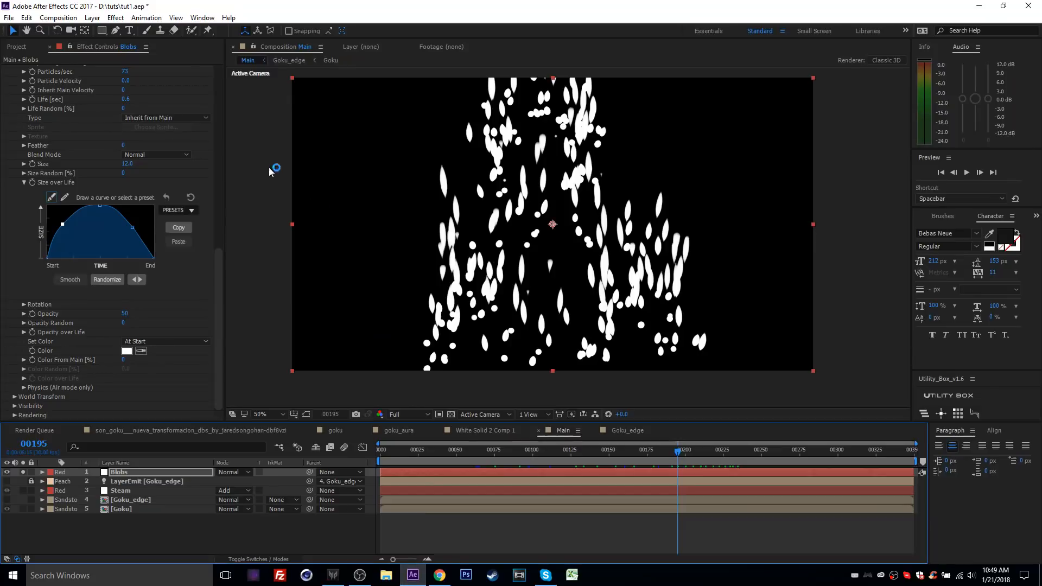
left_click(116, 18)
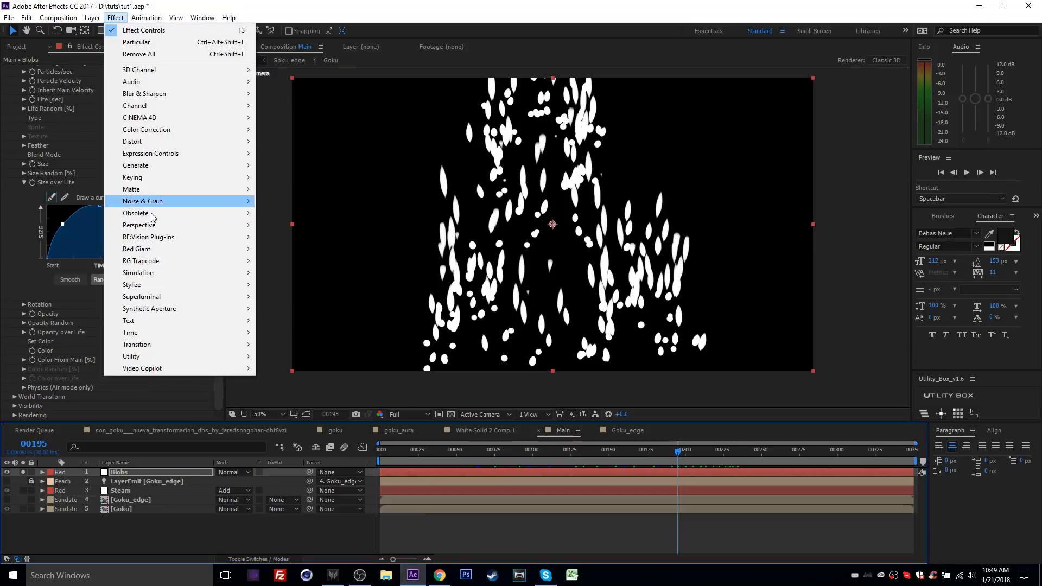
mouse_move(156, 142)
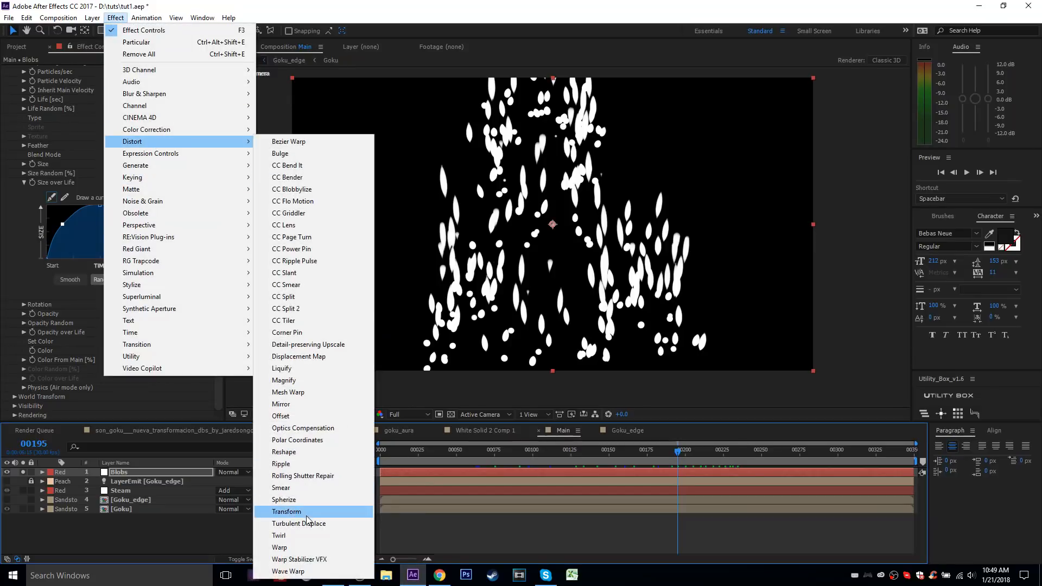
left_click(310, 524)
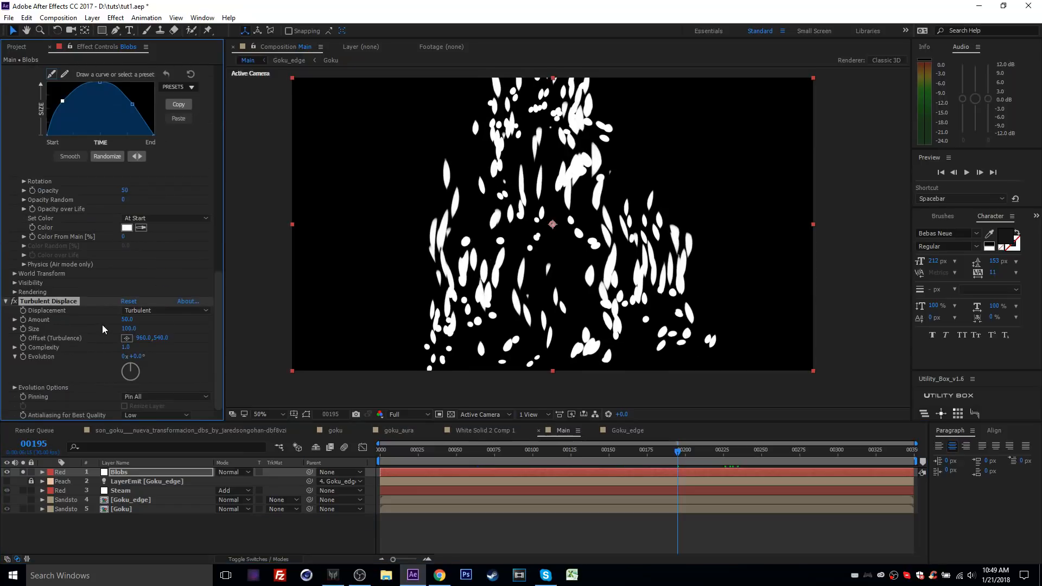
Try a Turbulent Displace Size of 8 and inspect the blobs up close.
left_click(128, 329)
type("8")
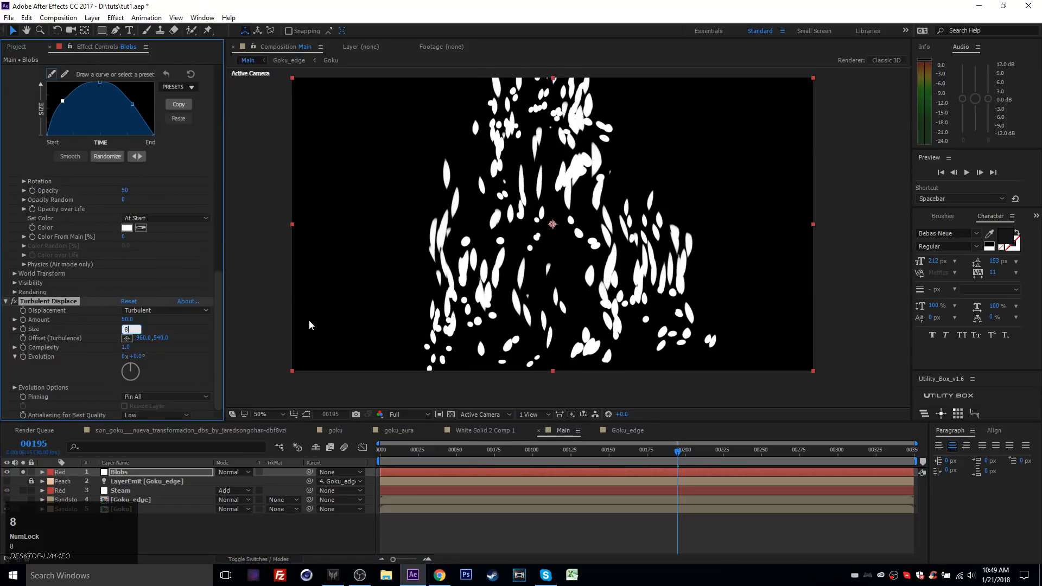
key("Return")
key("slash")
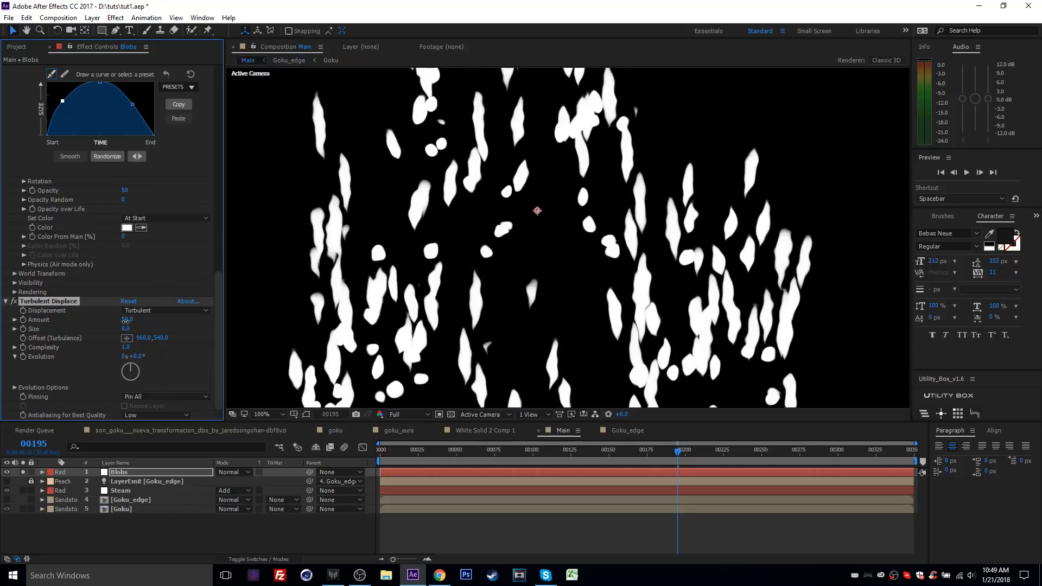
Set the Turbulent Displace Size to 10 and raise its Amount to 65.
left_click_drag(126, 320, 128, 333)
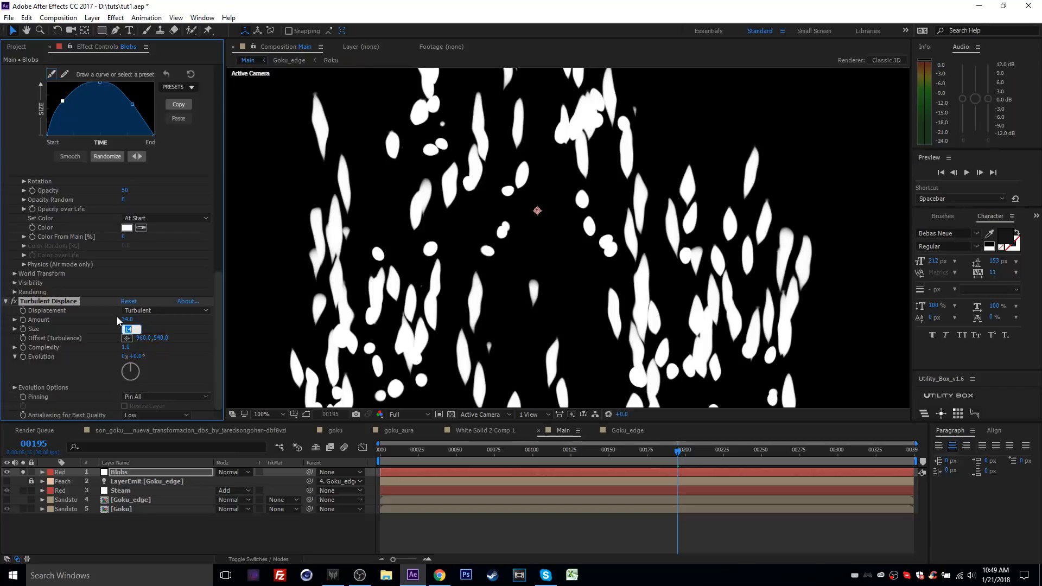
type("10")
key("Return")
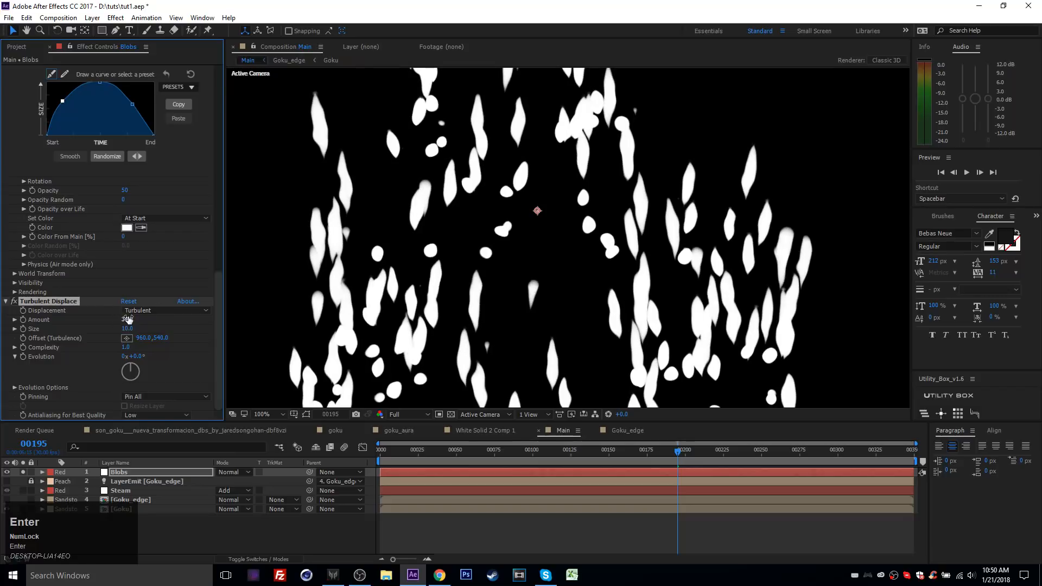
left_click_drag(128, 319, 147, 320)
key("comma")
key("comma")
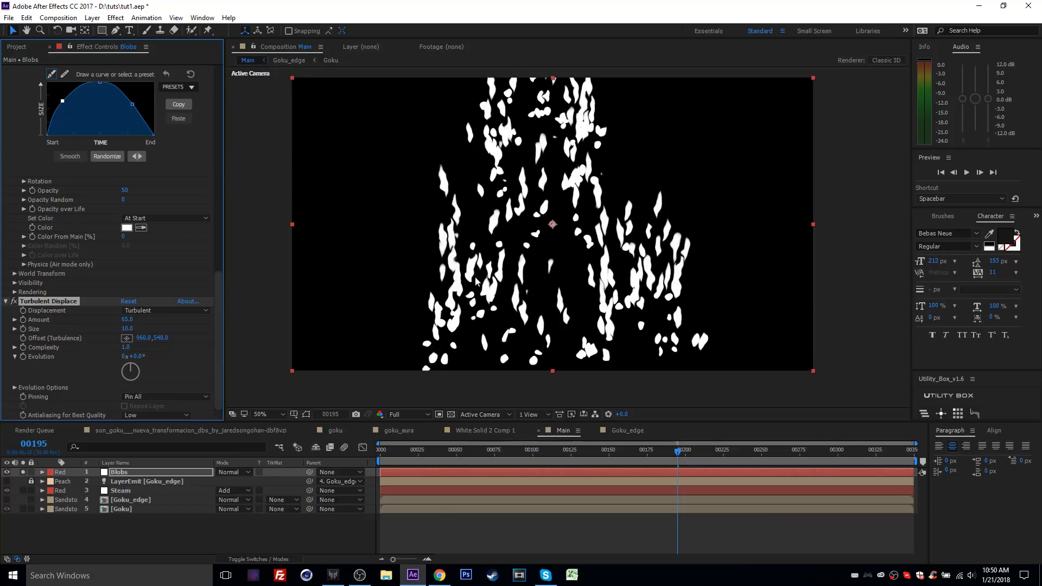
Compare with the Goku reference in Chrome, return to After Effects, and animate the Turbulent Displace Evolution with the expression time*150.
left_click(438, 574)
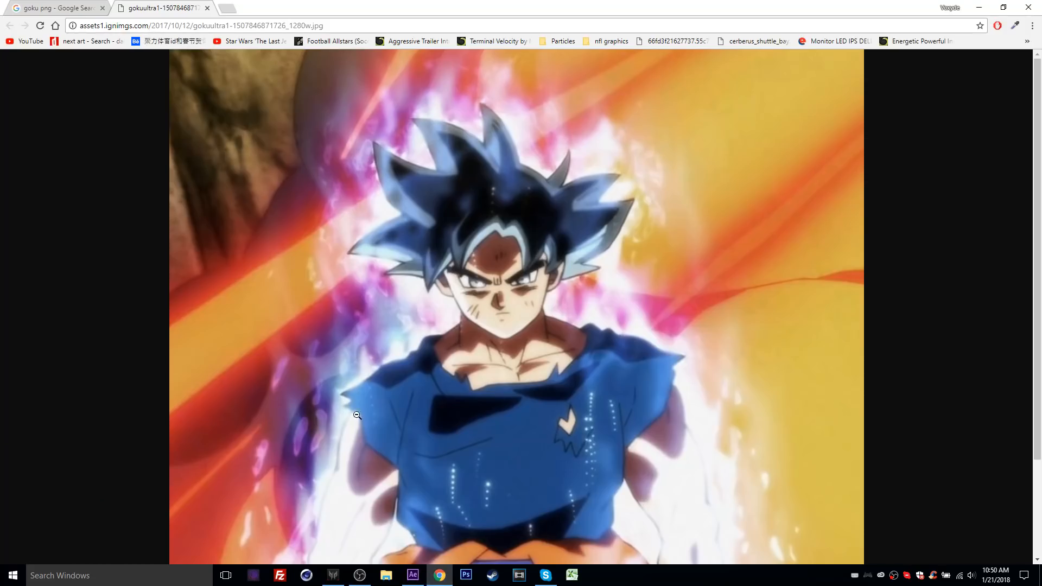
left_click(414, 573)
scroll(478, 275, "up", 1)
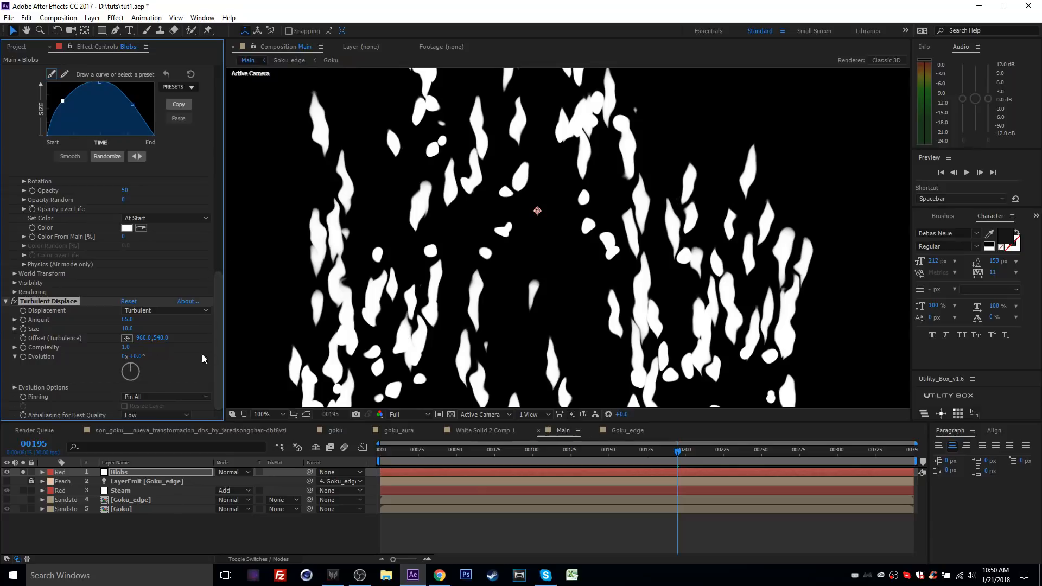
left_click_drag(143, 358, 192, 363)
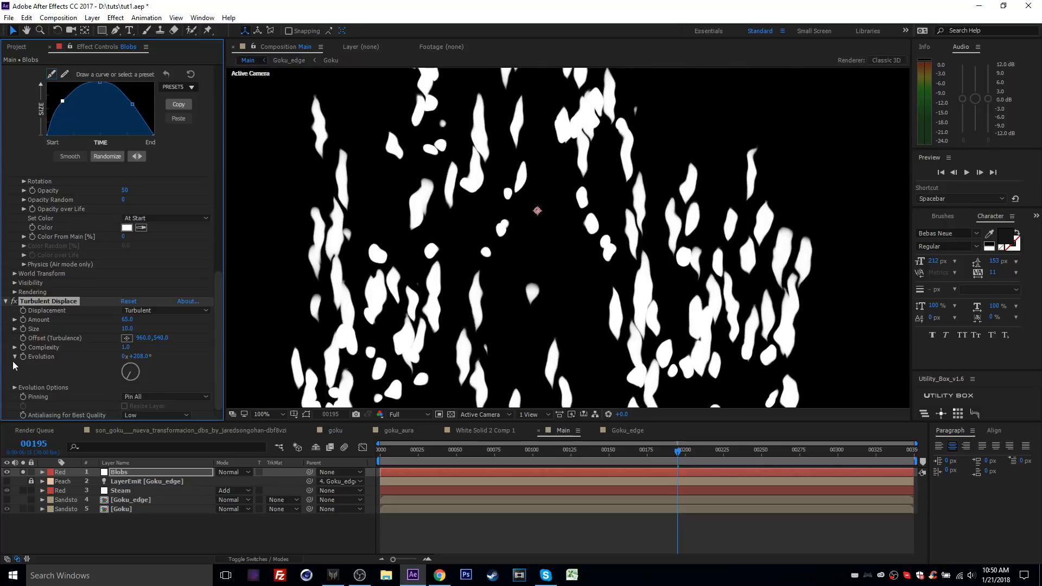
left_click(23, 357, "alt")
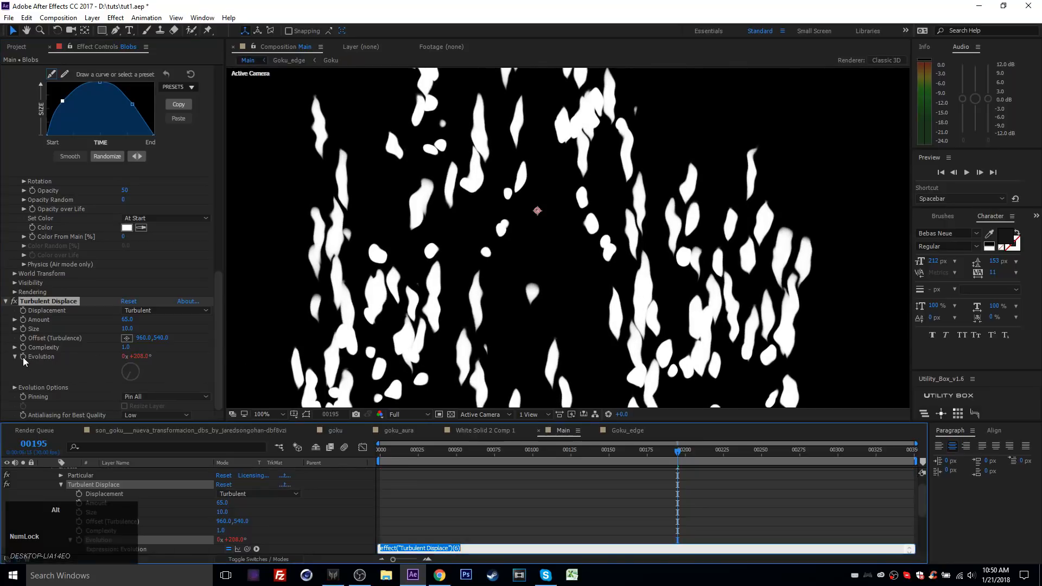
type("time*150")
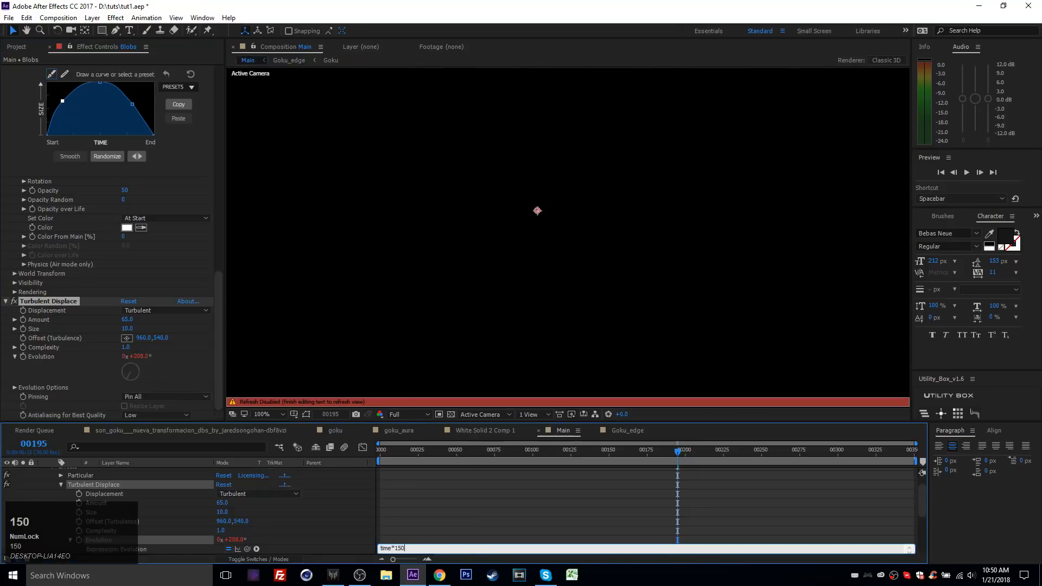
left_click(599, 513)
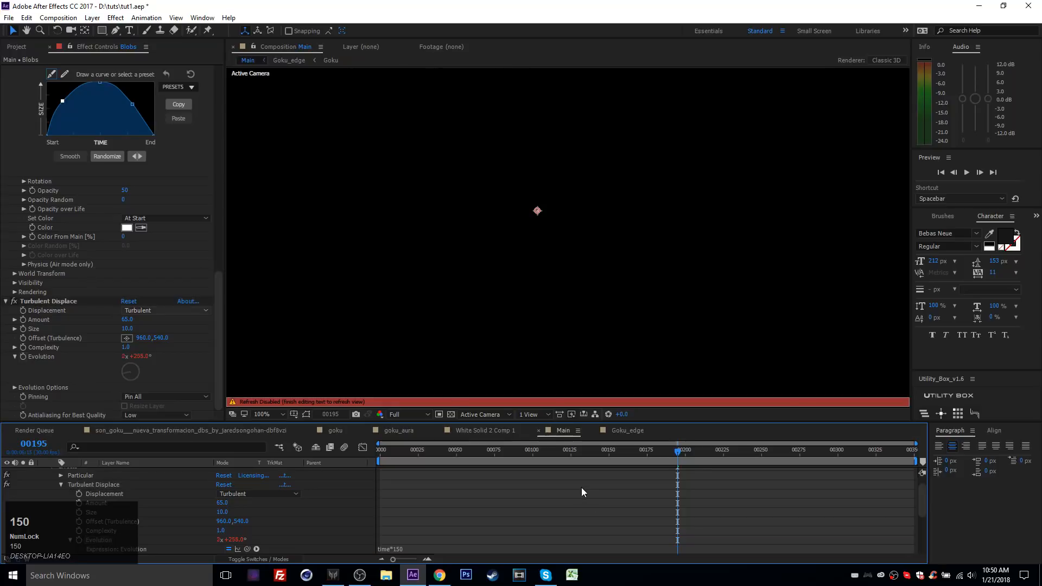
Check the displaced blobs at frame 161 and collapse the Blobs layer's properties.
mouse_move(630, 461)
left_mouse_down()
mouse_move(767, 453)
mouse_move(626, 463)
left_mouse_up()
scroll(543, 486, "up", 1)
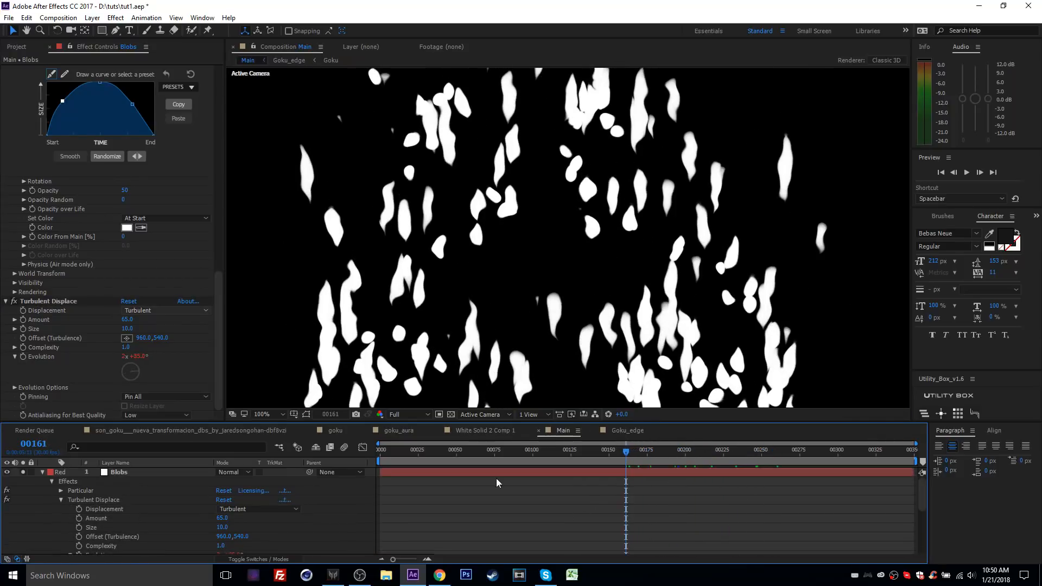
left_click(40, 472)
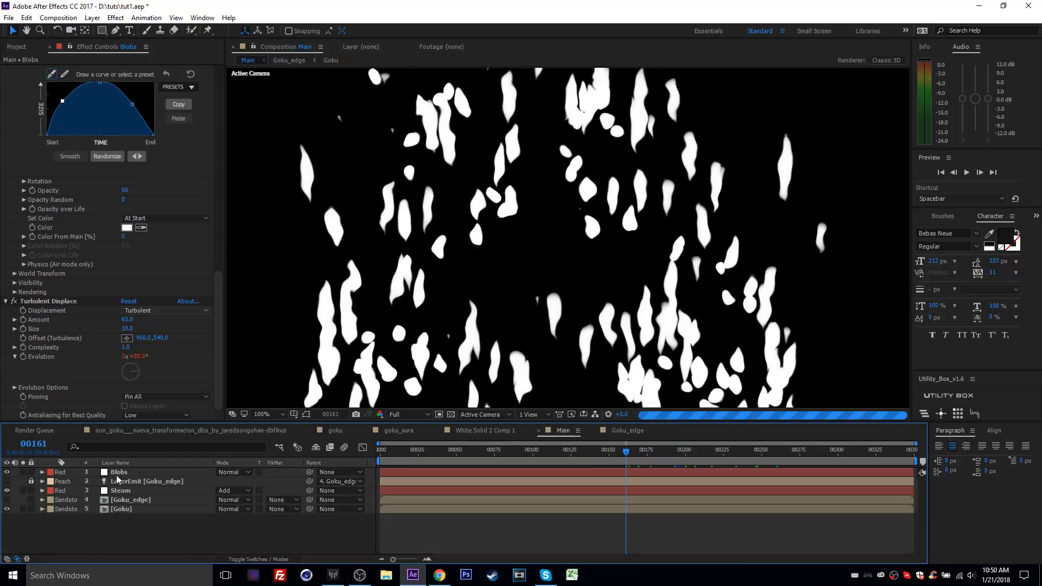
Unsolo the Blobs layer, hide the Steam layer, and save the project.
left_click(23, 473)
left_click(7, 491)
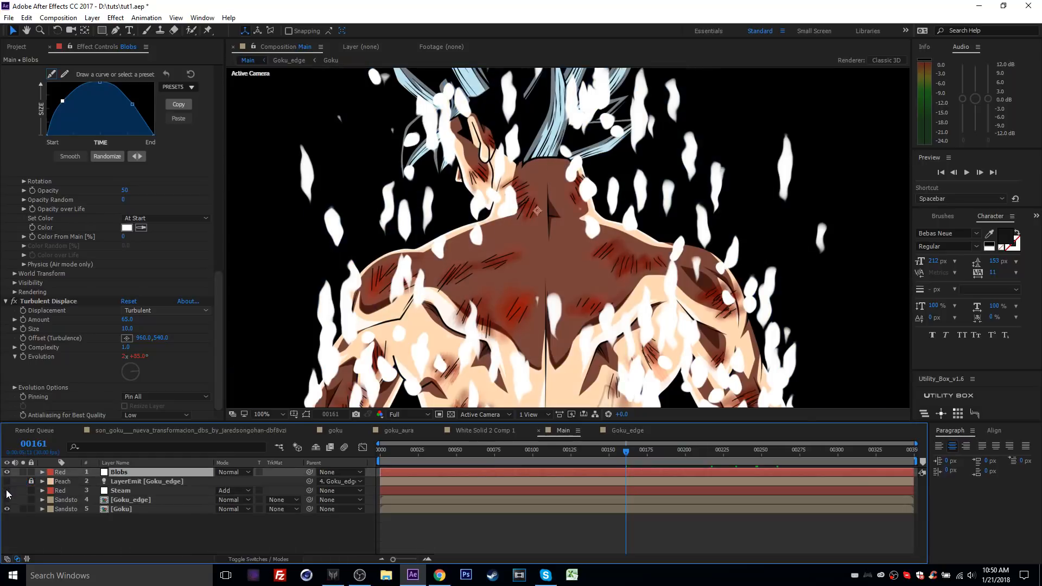
key("ctrl+s")
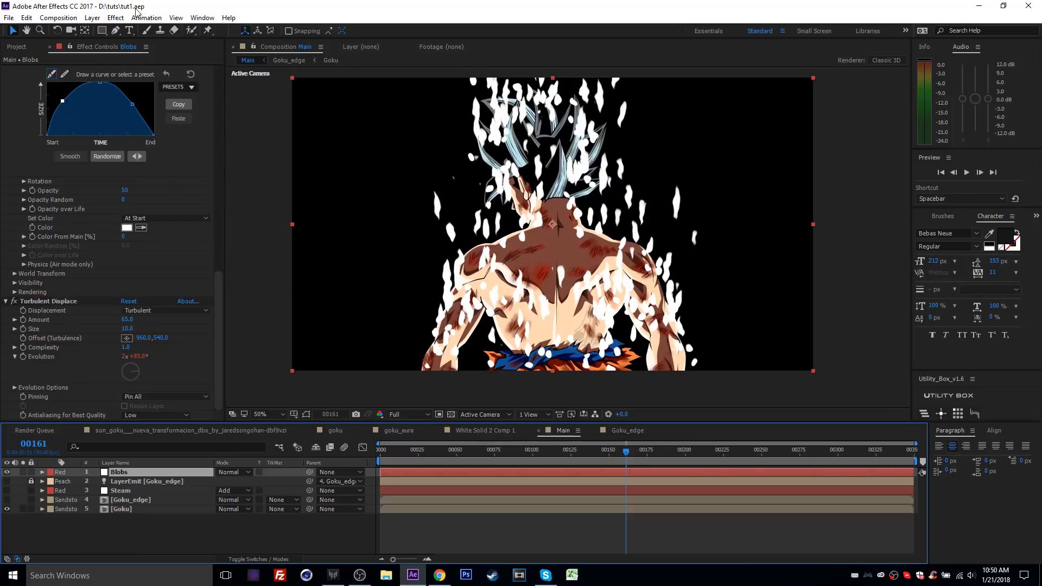
Apply Mesh Warp to the Blobs layer with 3 rows and 3 columns, and display its grid.
left_click(115, 17)
mouse_move(149, 145)
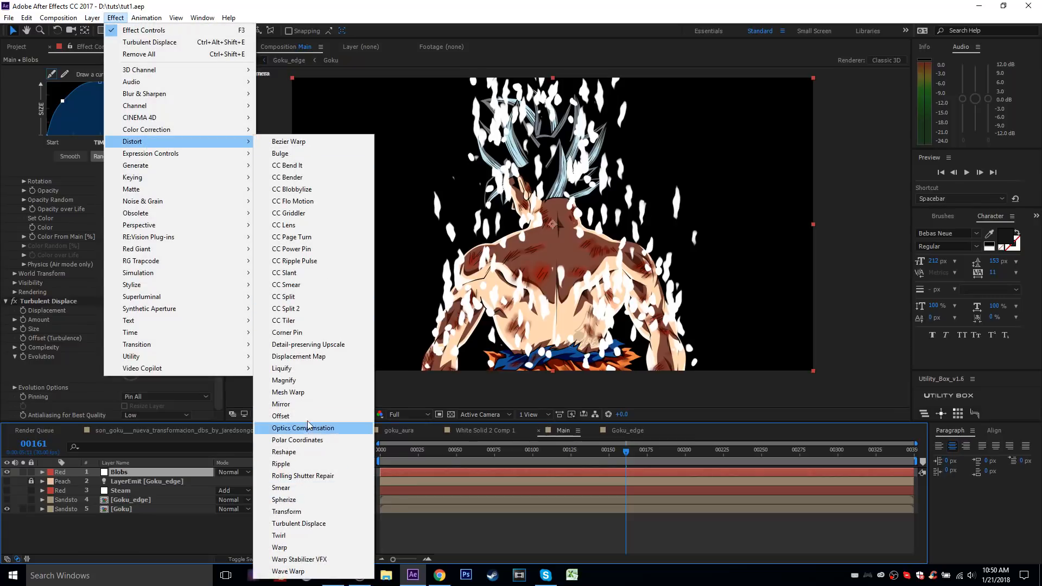
left_click(301, 392)
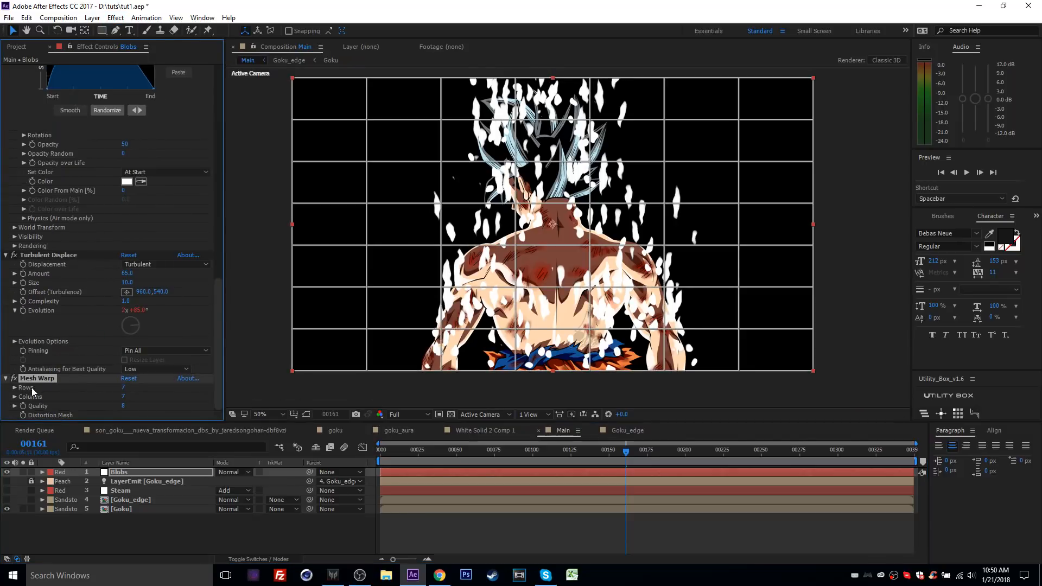
left_click(122, 389)
type("3")
left_click(123, 397)
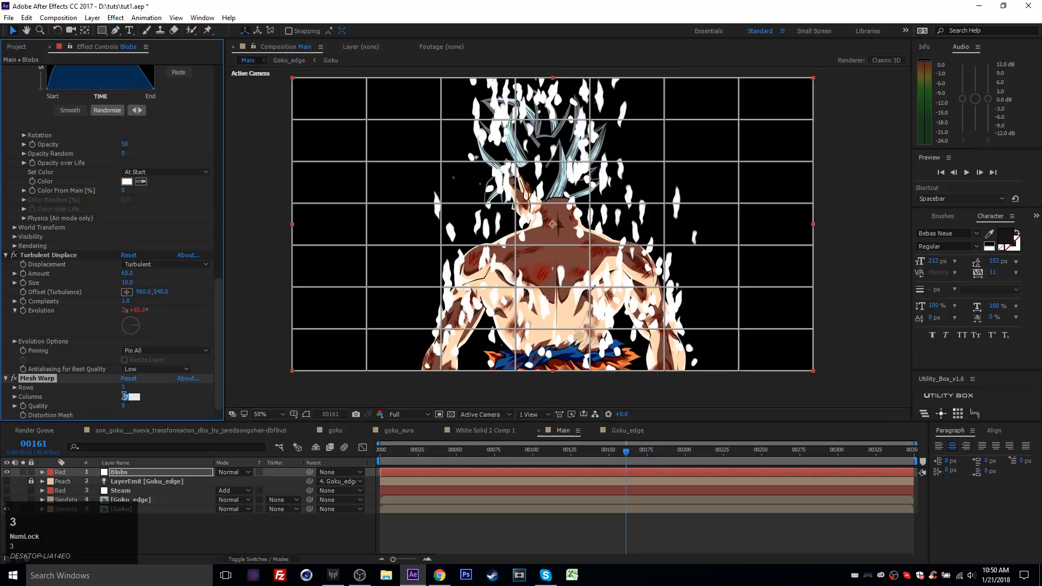
type("3")
left_click(473, 243)
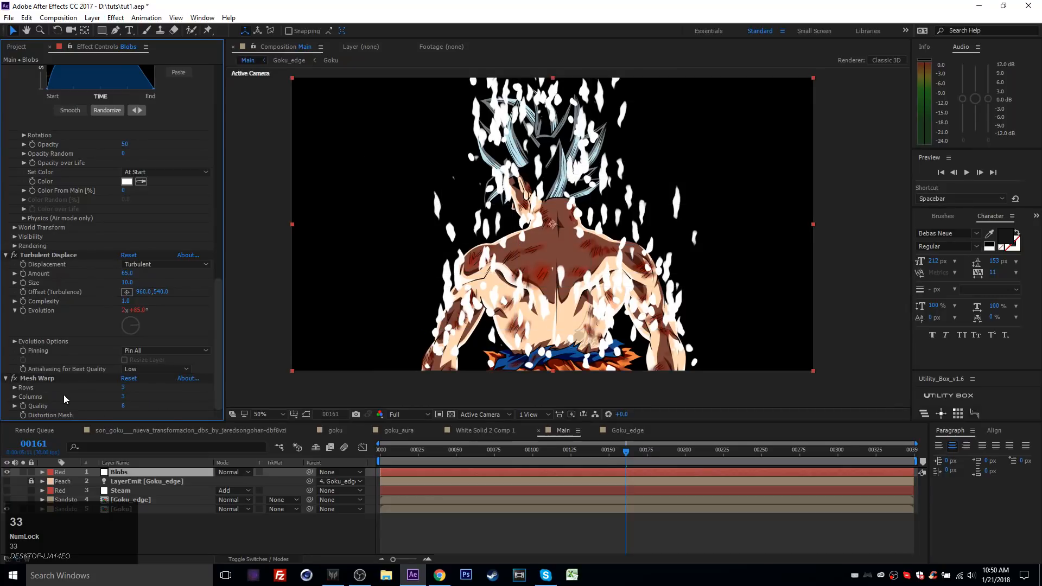
left_click(47, 378)
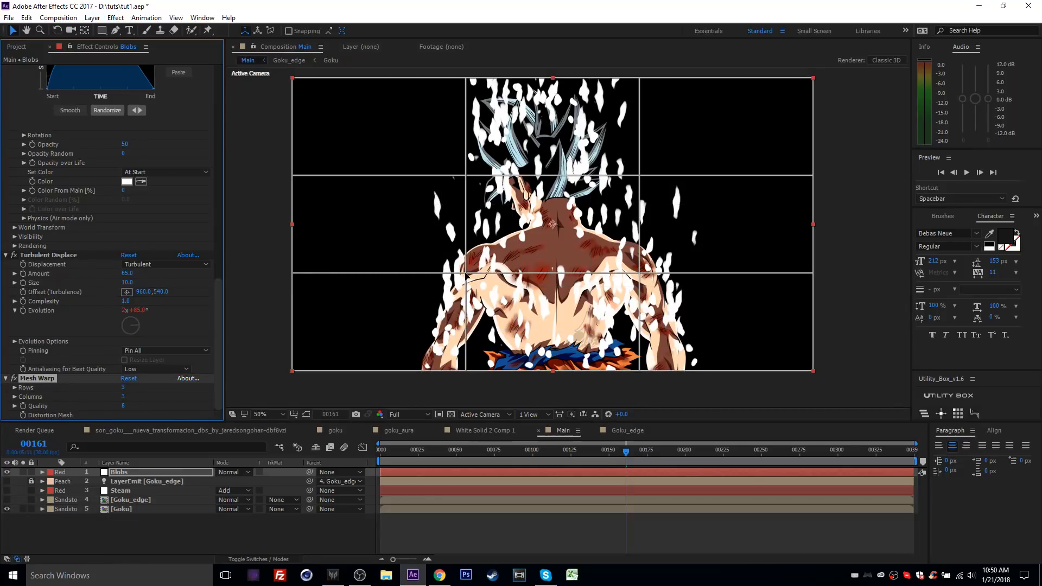
Spread the shoulder-level and bottom-edge mesh points outward on both sides of Goku's body.
left_click_drag(465, 273, 445, 275)
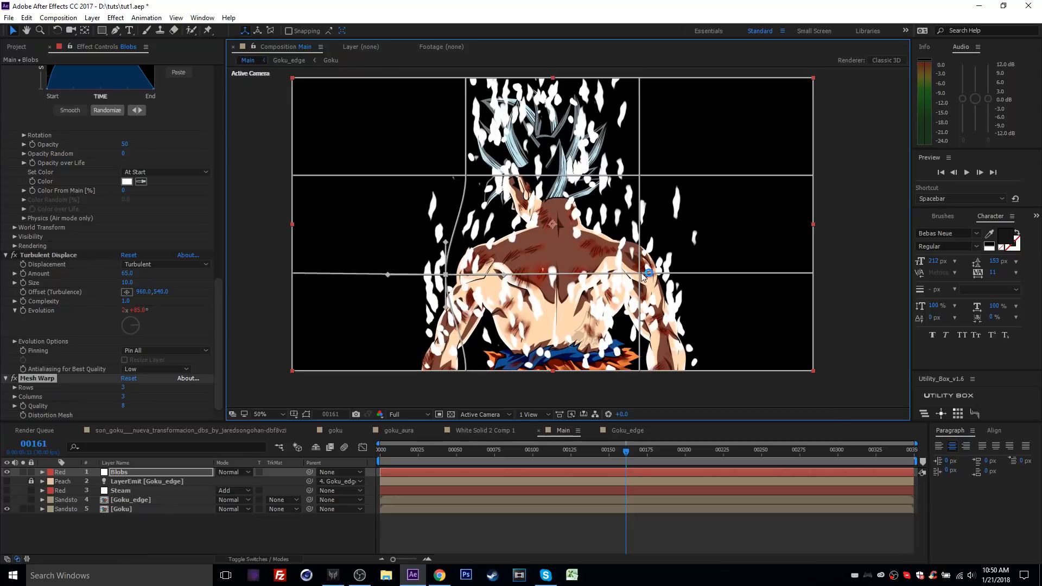
left_click_drag(642, 273, 667, 273)
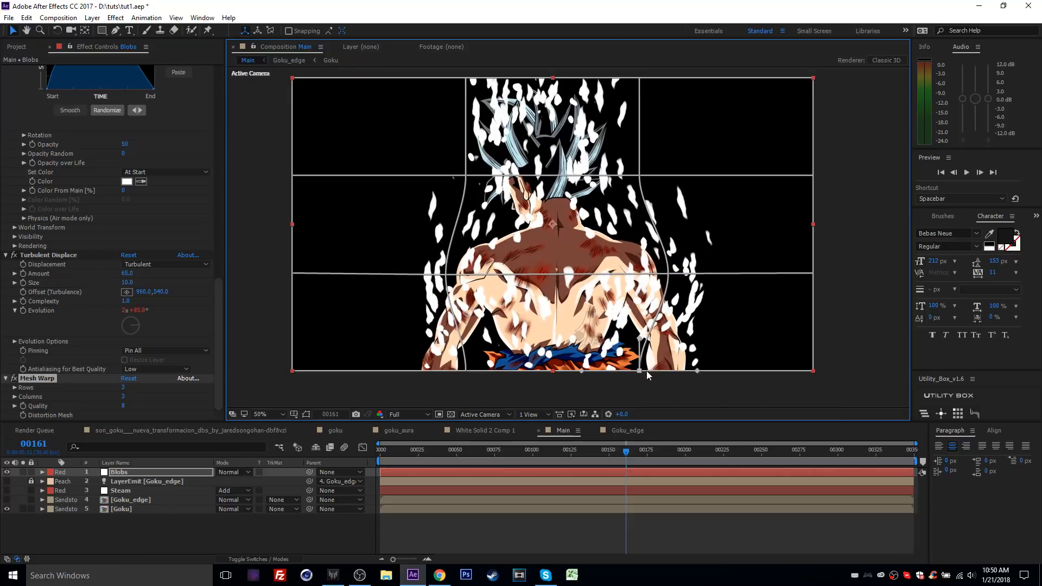
left_click_drag(647, 372, 669, 372)
left_click_drag(465, 371, 423, 372)
Try pulling the left shoulder mesh point down and outward, undo it, and shift the point slightly outward instead.
left_click_drag(446, 275, 430, 303)
key("ctrl+z")
key("ctrl+z")
left_click(439, 274)
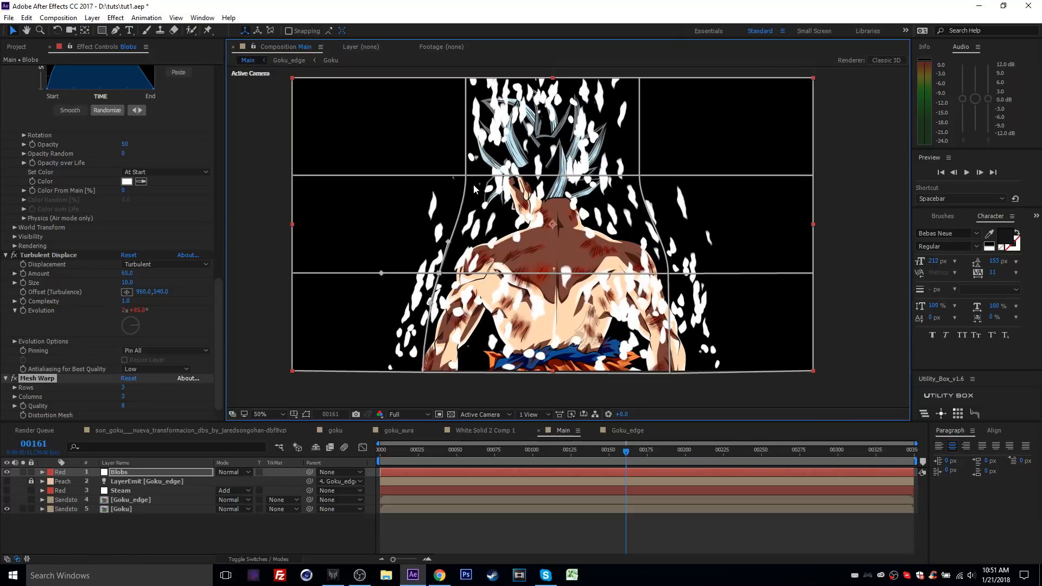
Pull the two head-level mesh points slightly inward and move the bottom-right mesh point further outward.
left_click_drag(467, 176, 471, 175)
left_click_drag(640, 175, 633, 175)
left_click_drag(666, 373, 684, 375)
Fine-tune the shoulder-level mesh points outward, undoing the downward pull on the right point and the left point's tangent adjustment.
left_click_drag(669, 274, 683, 312)
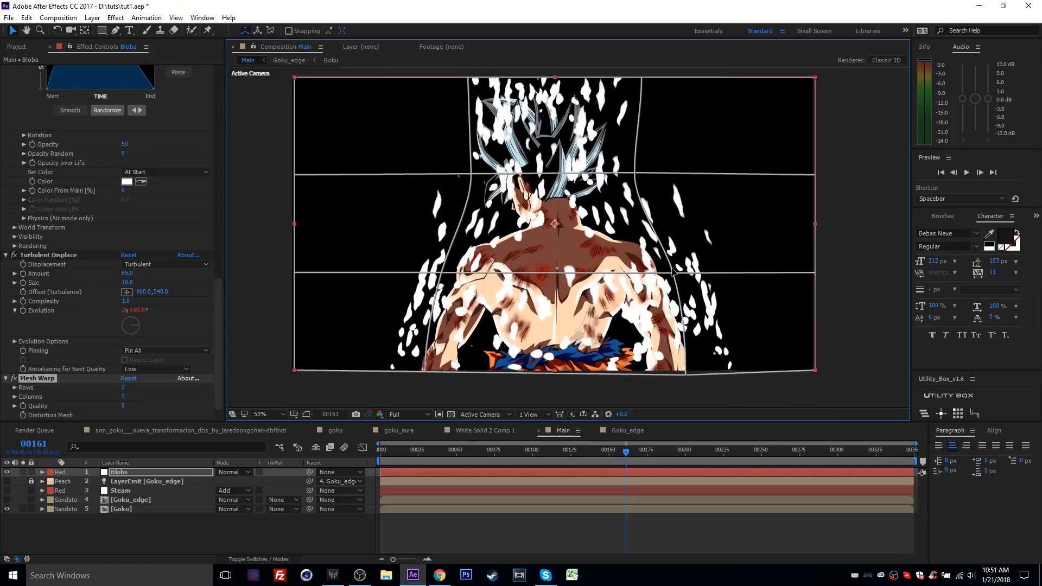
key("ctrl+z")
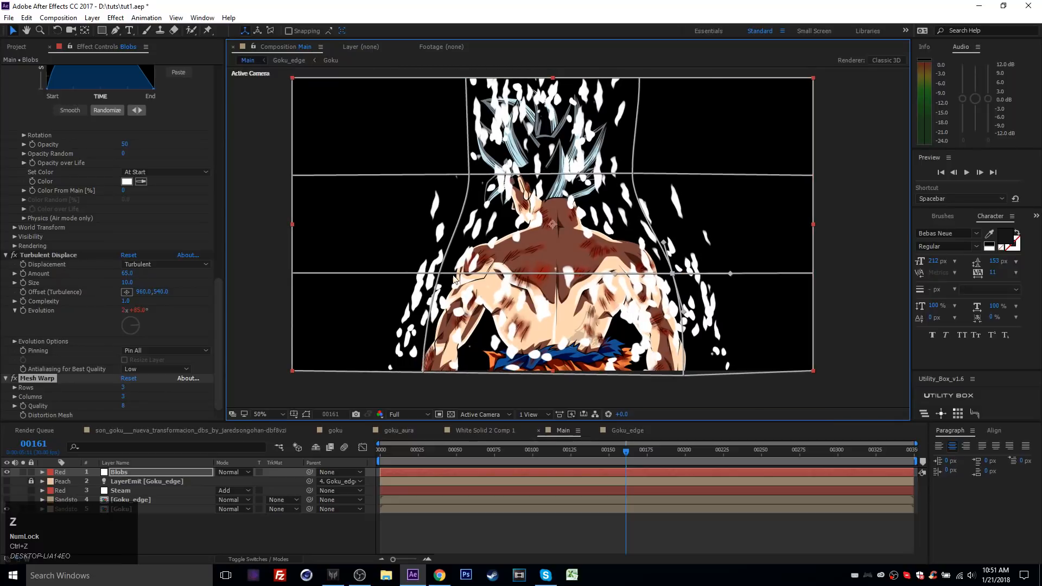
left_click_drag(438, 273, 435, 273)
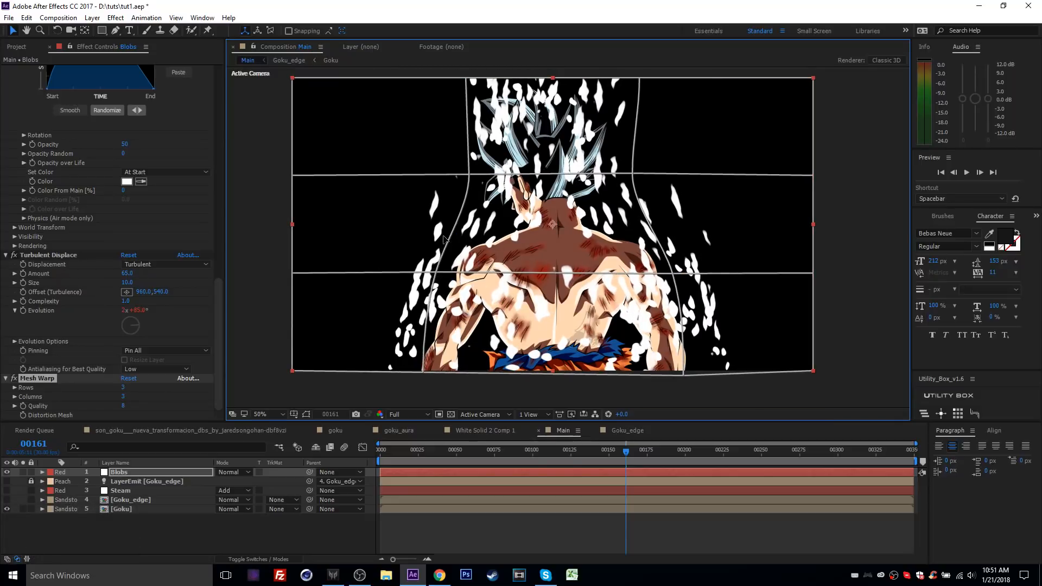
left_click_drag(445, 237, 441, 234)
key("ctrl+z")
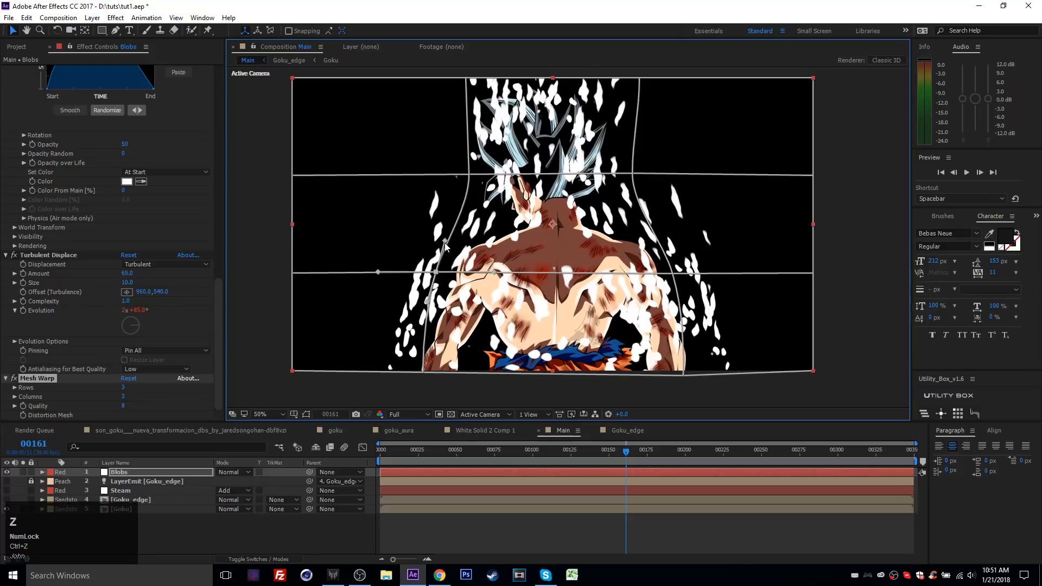
Extend the horizontal tangent of the left shoulder-level mesh point further outward and slightly up.
mouse_move(379, 273)
left_mouse_down()
mouse_move(348, 270)
mouse_move(360, 269)
left_mouse_up()
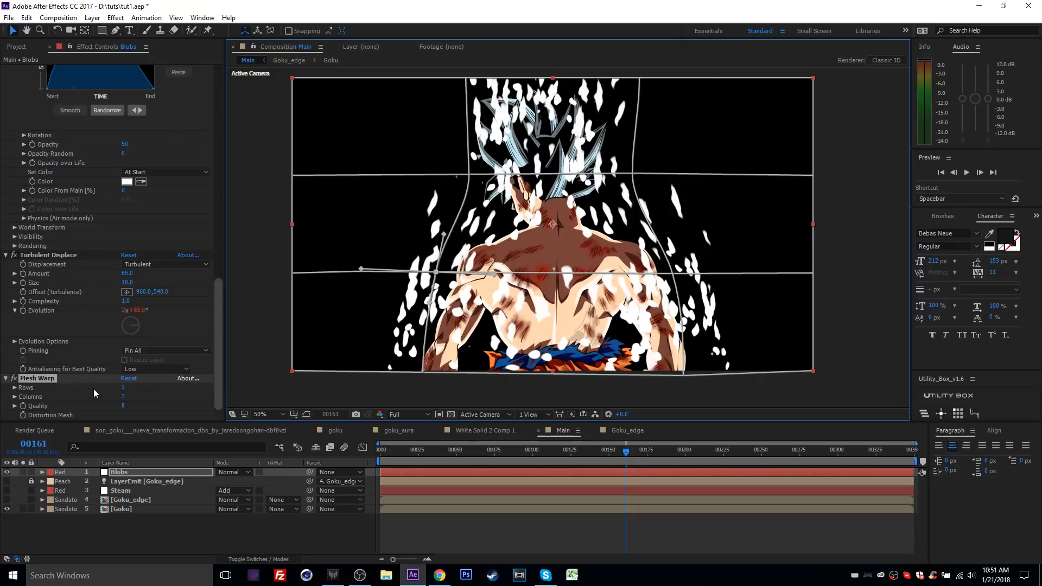
Apply Fractal Noise to the Blobs layer and set its complexity to 2.
left_click(140, 471)
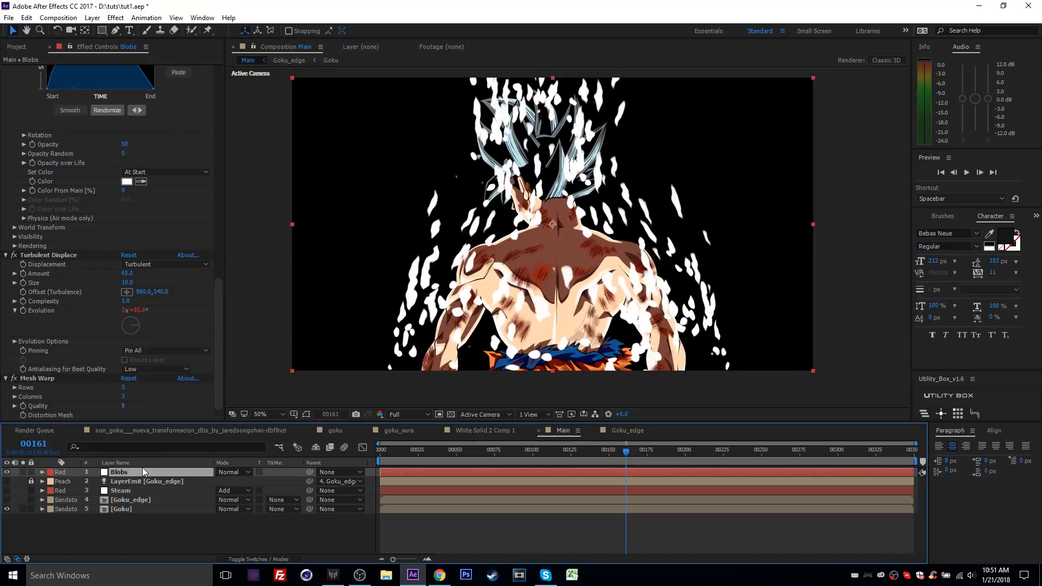
left_click(115, 18)
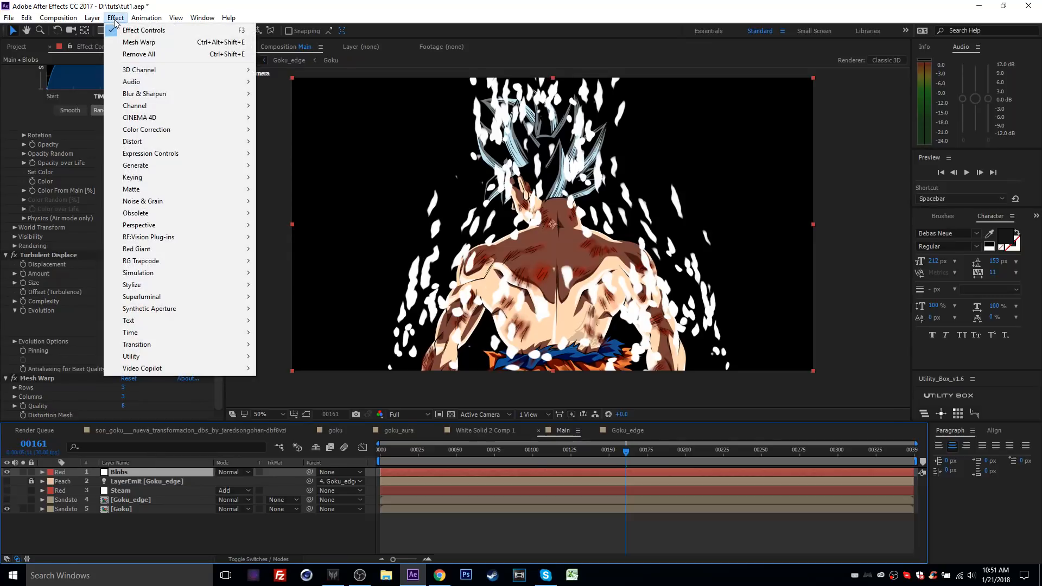
left_click(115, 19)
left_click(115, 19)
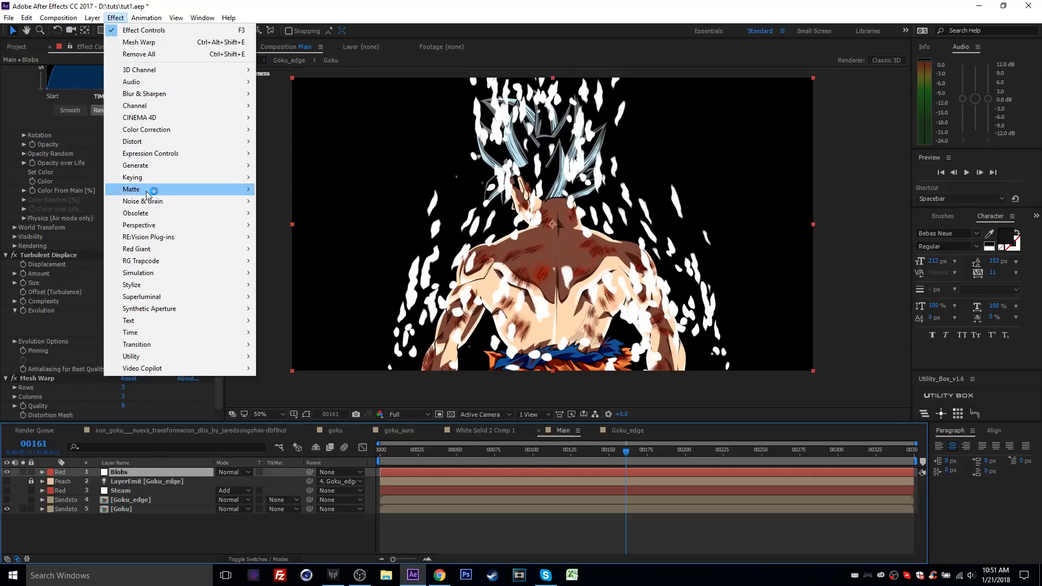
mouse_move(163, 201)
left_click(298, 224)
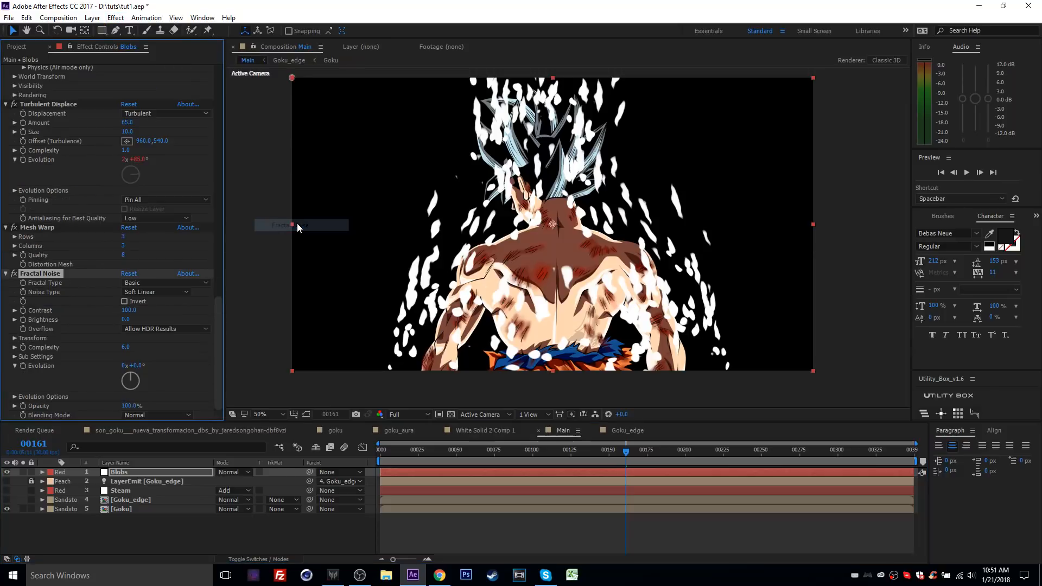
left_click(126, 348)
type("2")
left_click(177, 350)
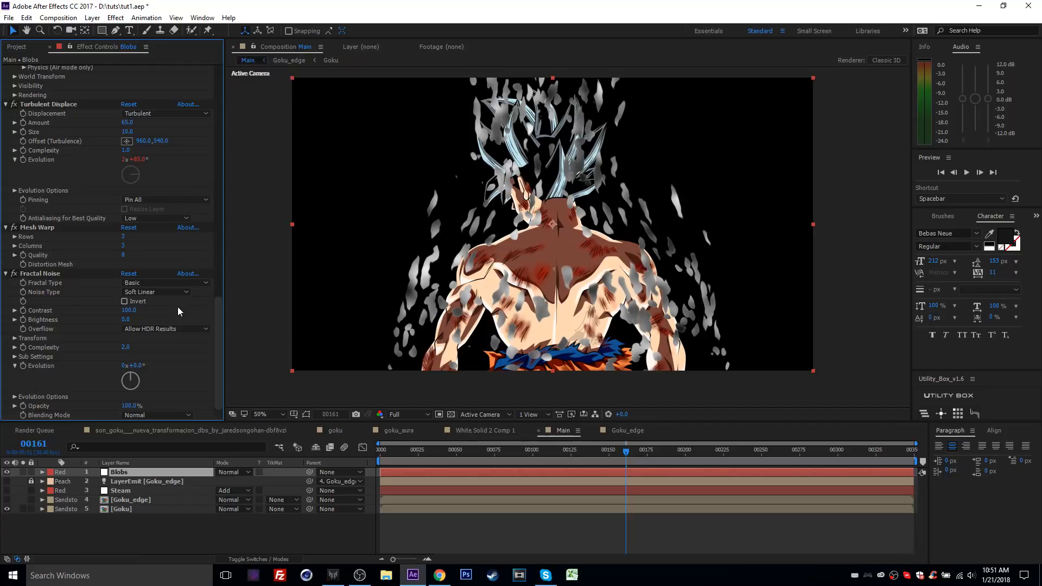
Apply Tritone to the Blobs layer and set its midtones to purple C000FF, comparing with the reference image in the browser.
left_click(115, 18)
mouse_move(145, 132)
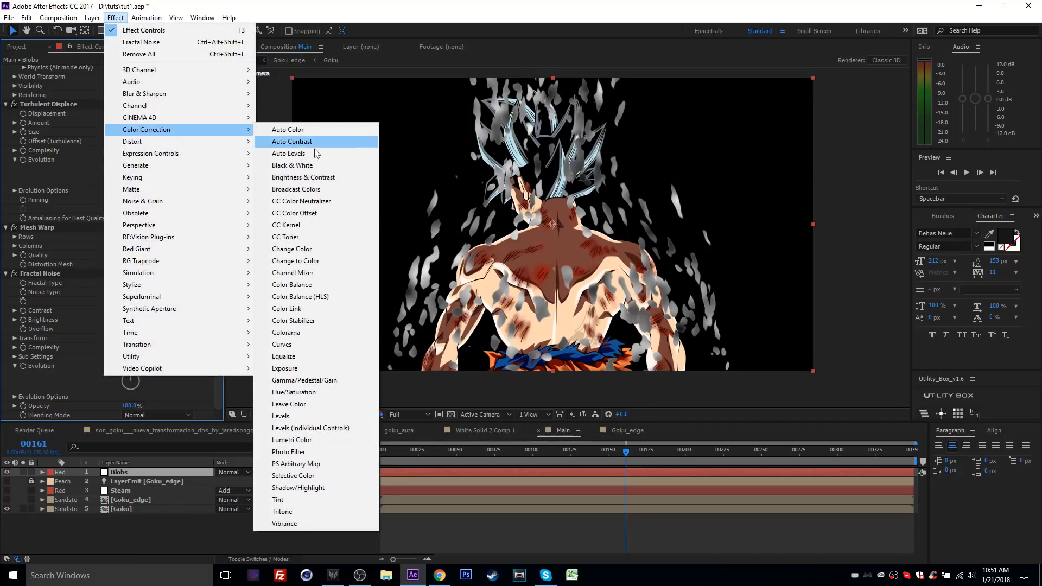
left_click(298, 508)
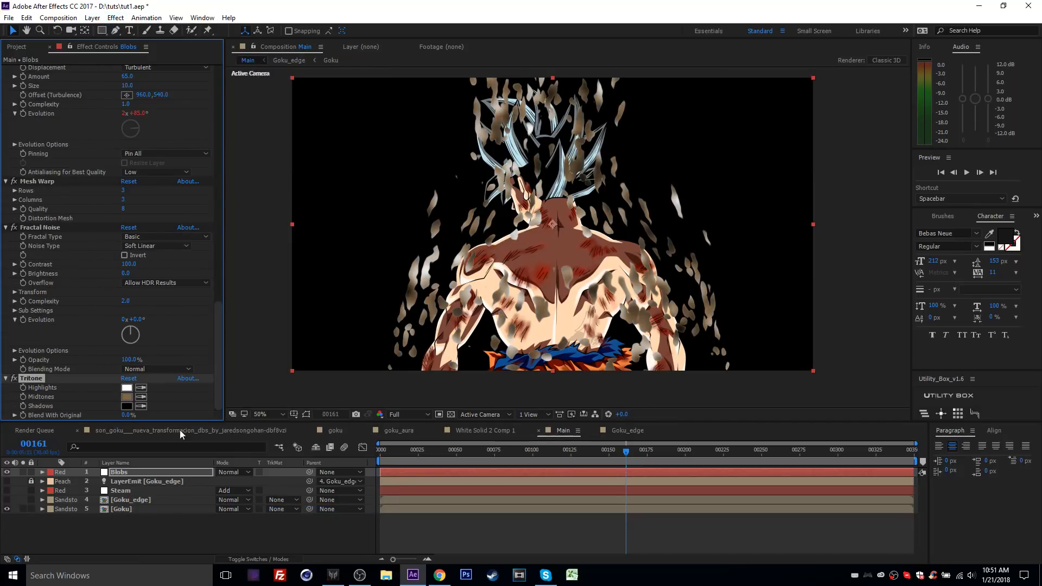
left_click(127, 396)
left_click_drag(193, 334, 187, 262)
left_click_drag(192, 298, 192, 302)
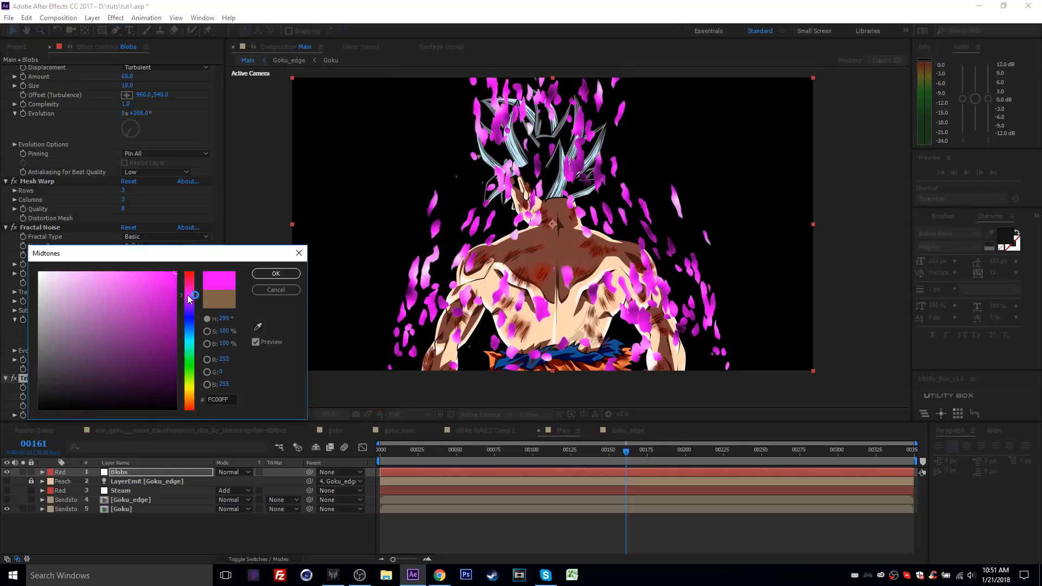
left_click(440, 576)
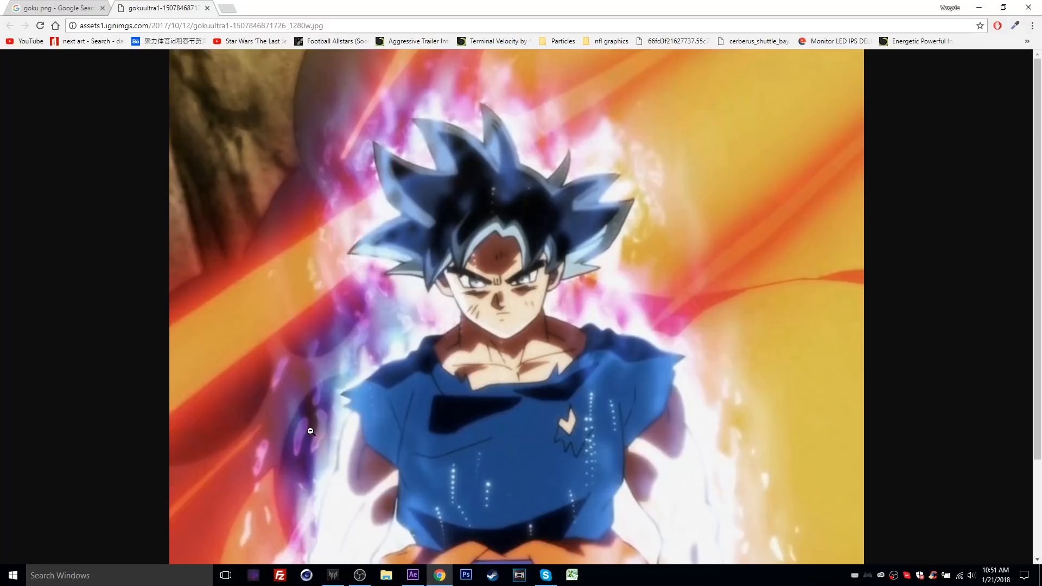
left_click(412, 576)
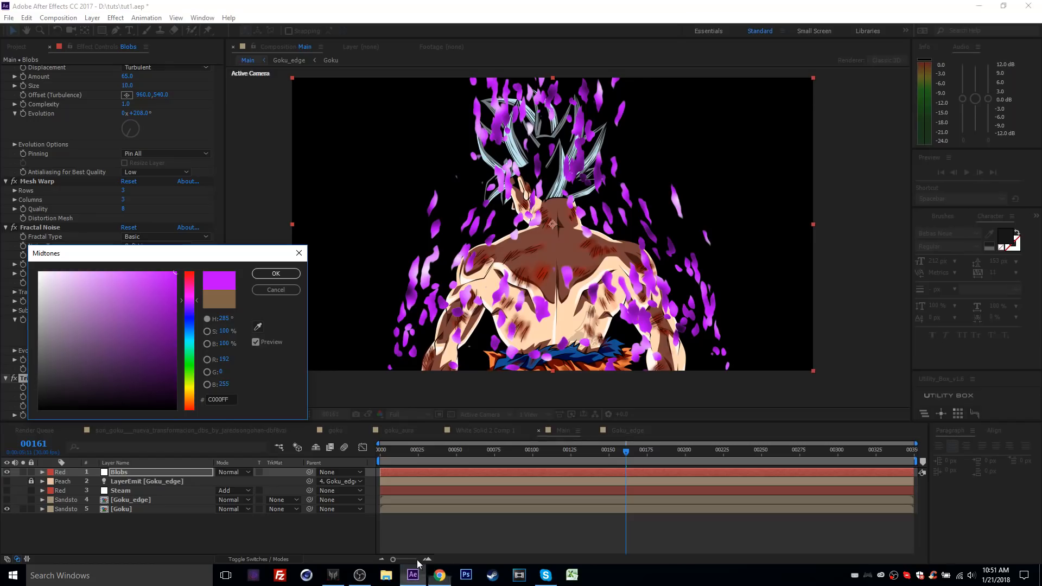
left_click(275, 274)
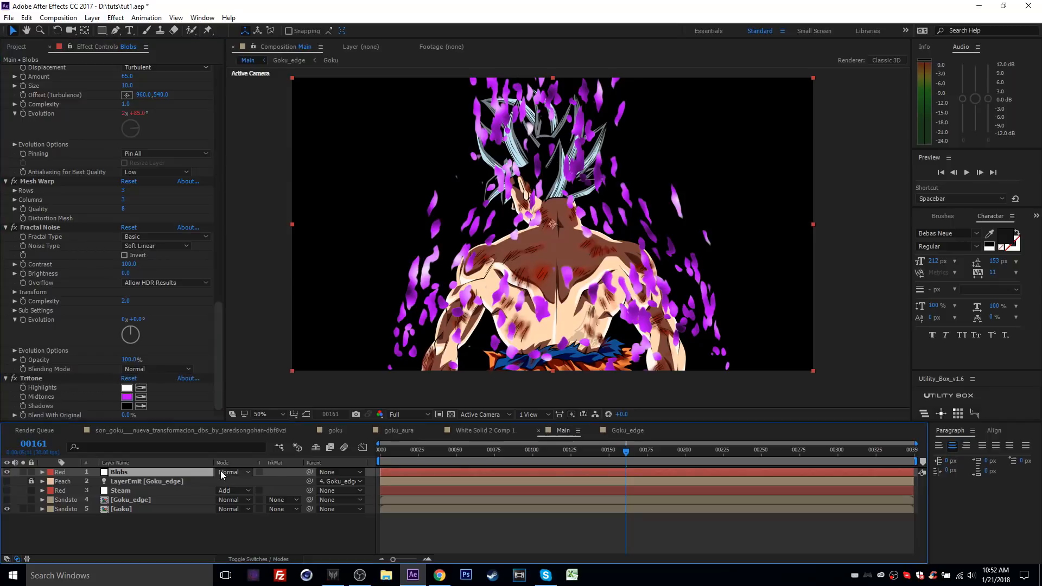
Set the Blobs layer's blending mode to Screen and check the look at frame 167.
left_click(233, 472)
left_click(270, 227)
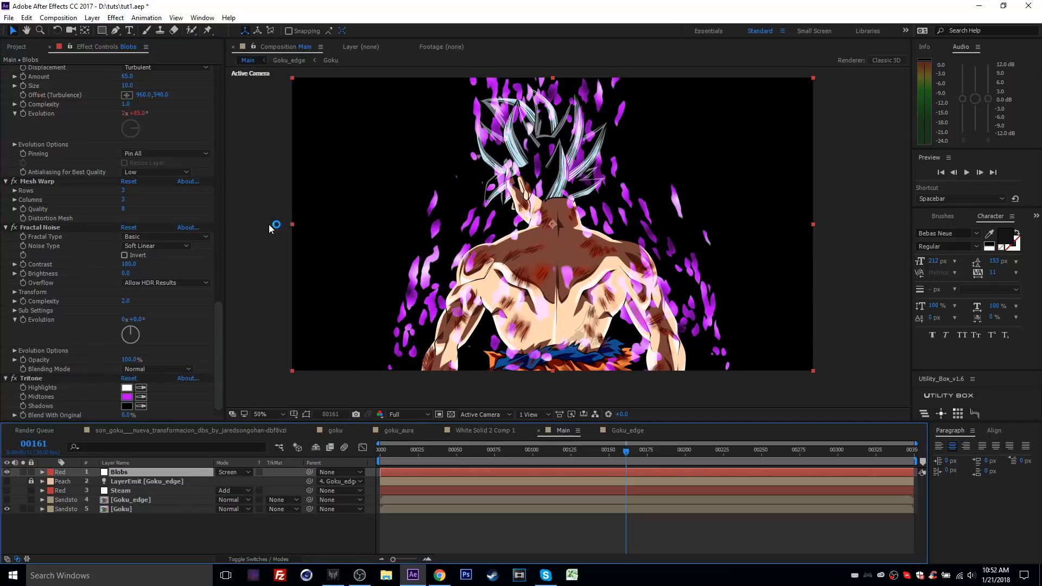
mouse_move(638, 451)
left_mouse_down()
mouse_move(676, 456)
mouse_move(636, 459)
left_mouse_up()
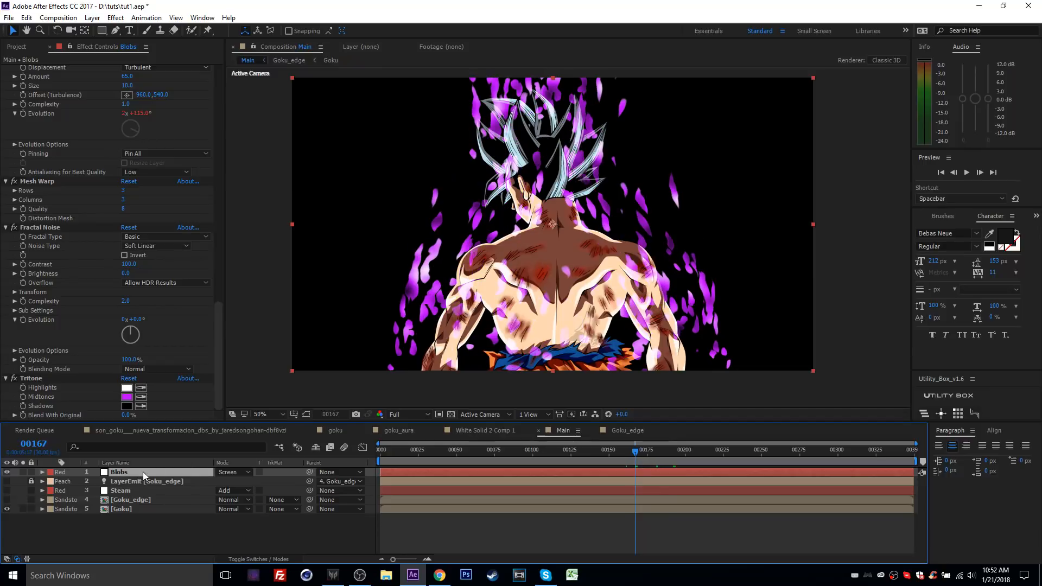
Rename the Blobs layer as Blobs_flat.
key("Return")
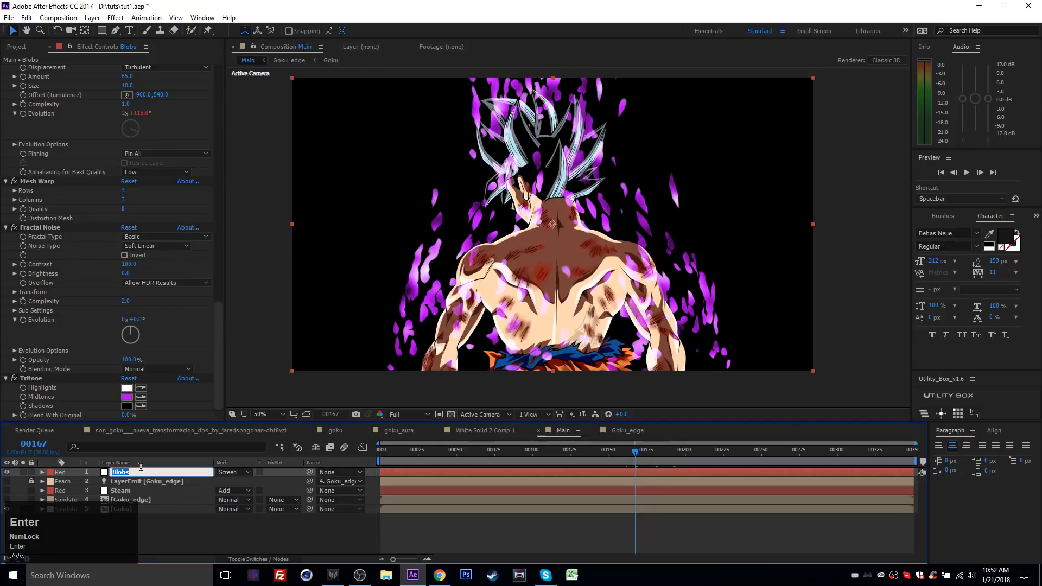
type("_flat")
key("Return")
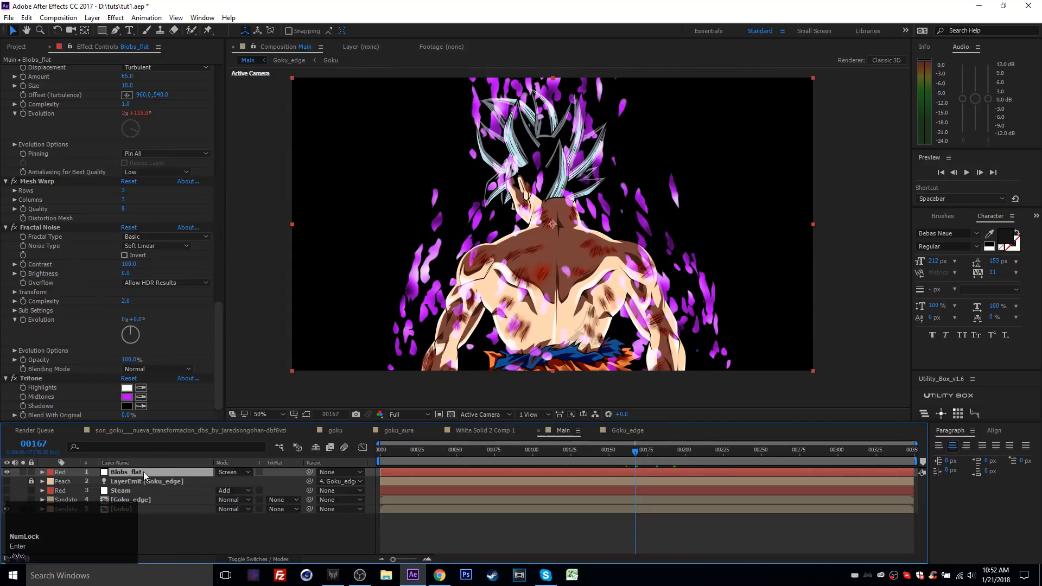
Duplicate the Blobs_flat layer and rename the copy as Blobs_edges.
key("ctrl+d")
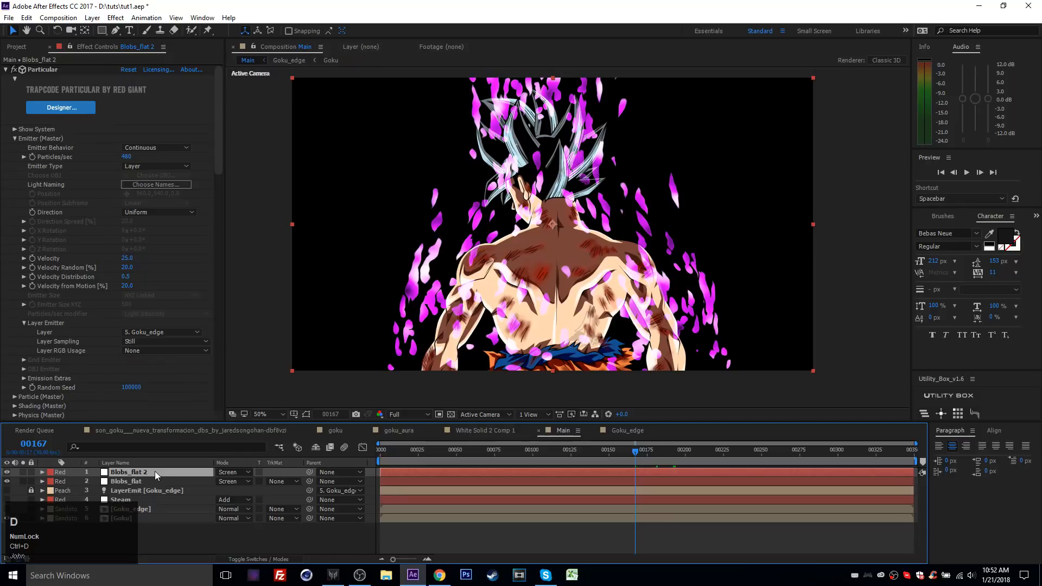
key("Return")
key("BackSpace")
key("BackSpace")
key("BackSpace")
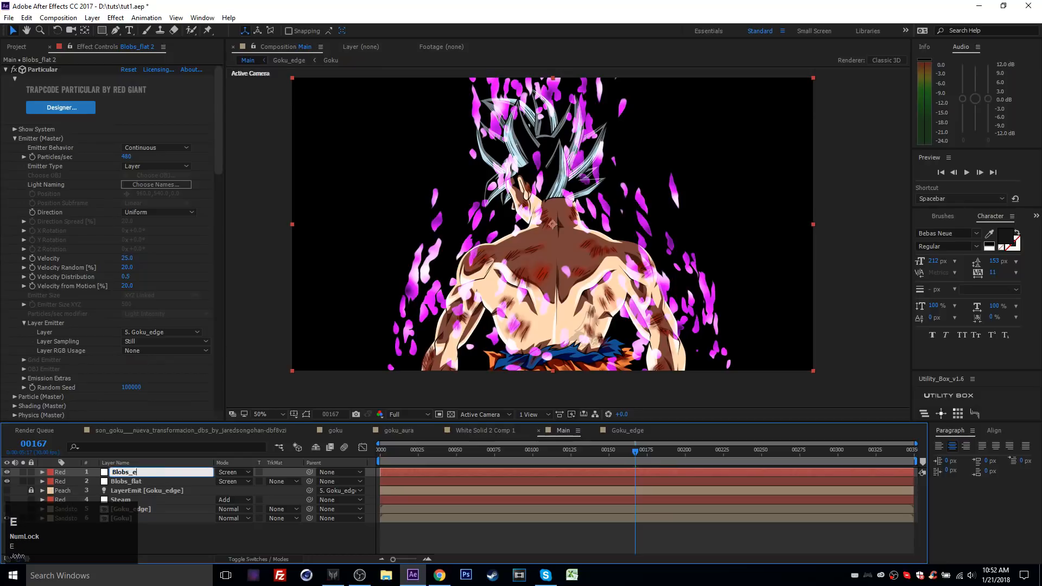
type("edges")
key("Return")
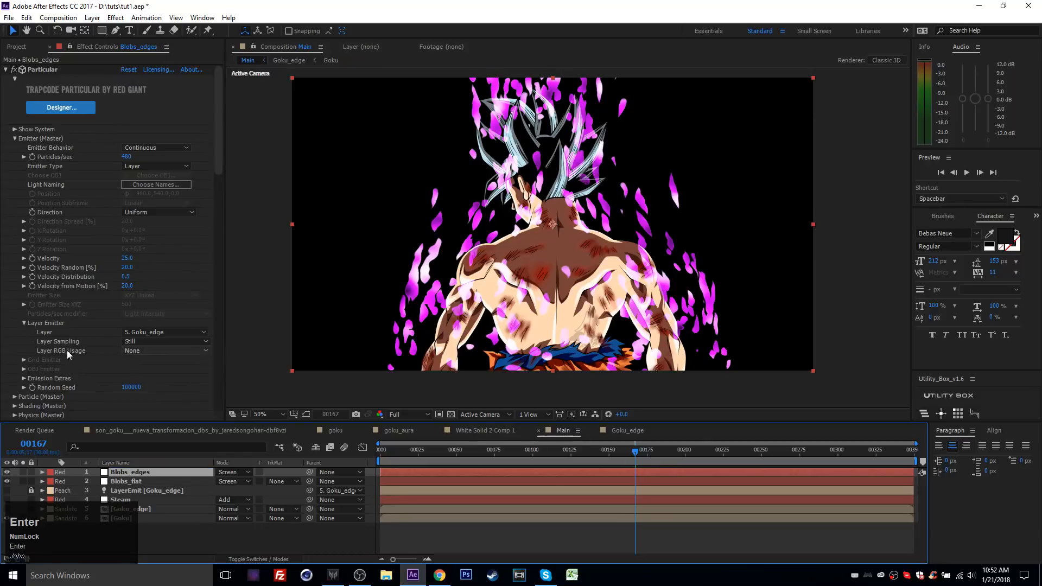
Solo the Blobs_edges layer and look at the aura in the Goku reference image in Chrome, returning to After Effects.
left_click(22, 473)
left_click(440, 575)
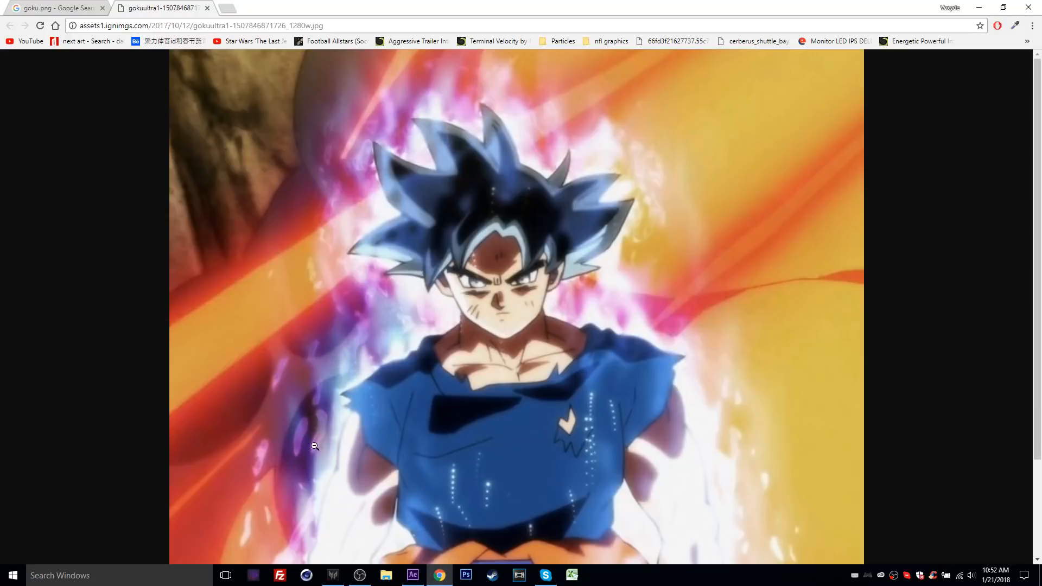
left_click(413, 576)
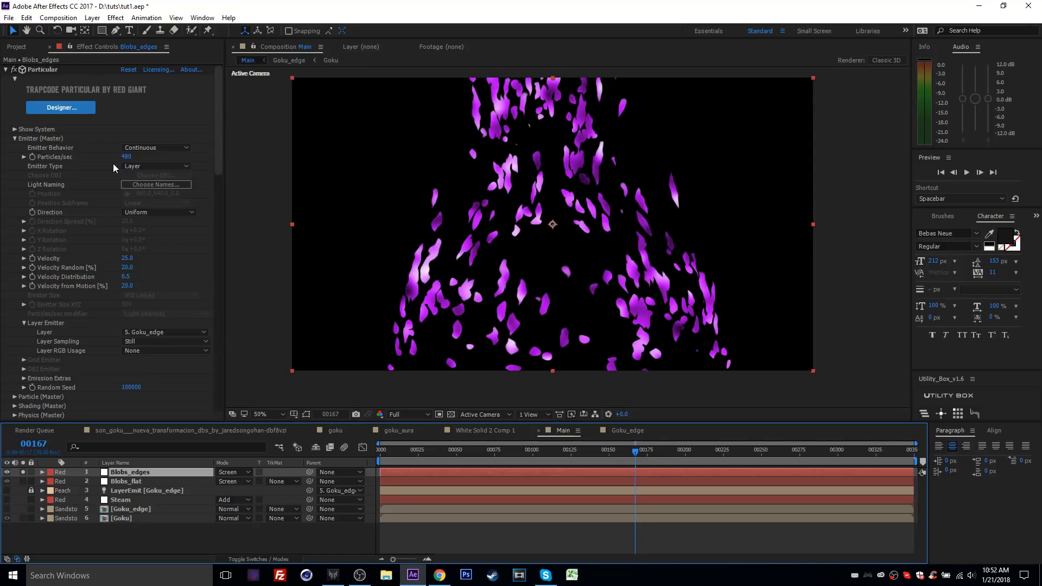
Collapse the effects on Blobs_edges and delete its Fractal Noise and Tritone effects.
left_click(5, 70)
left_click(5, 88)
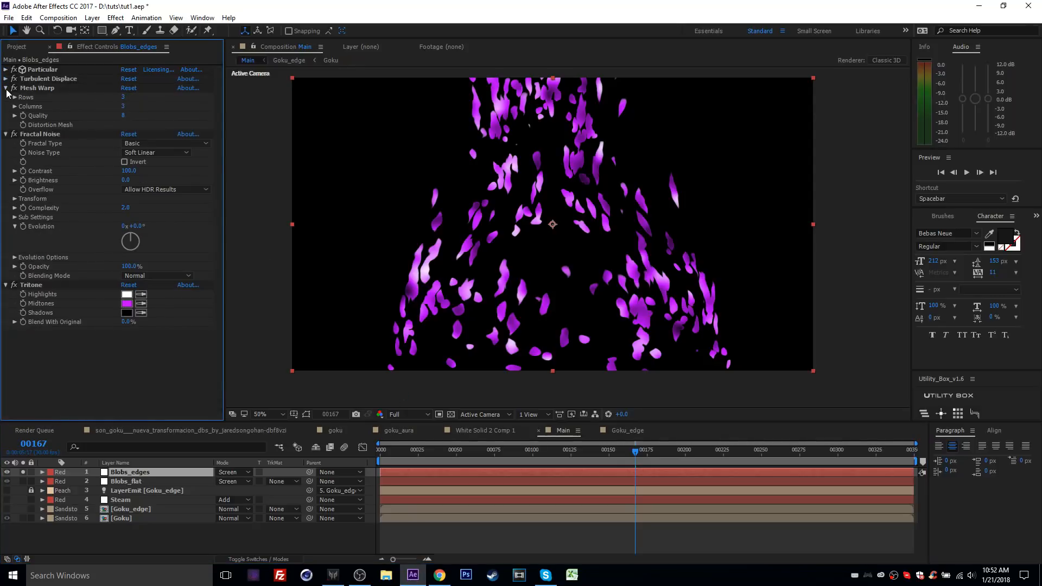
left_click(6, 88)
left_click(5, 97)
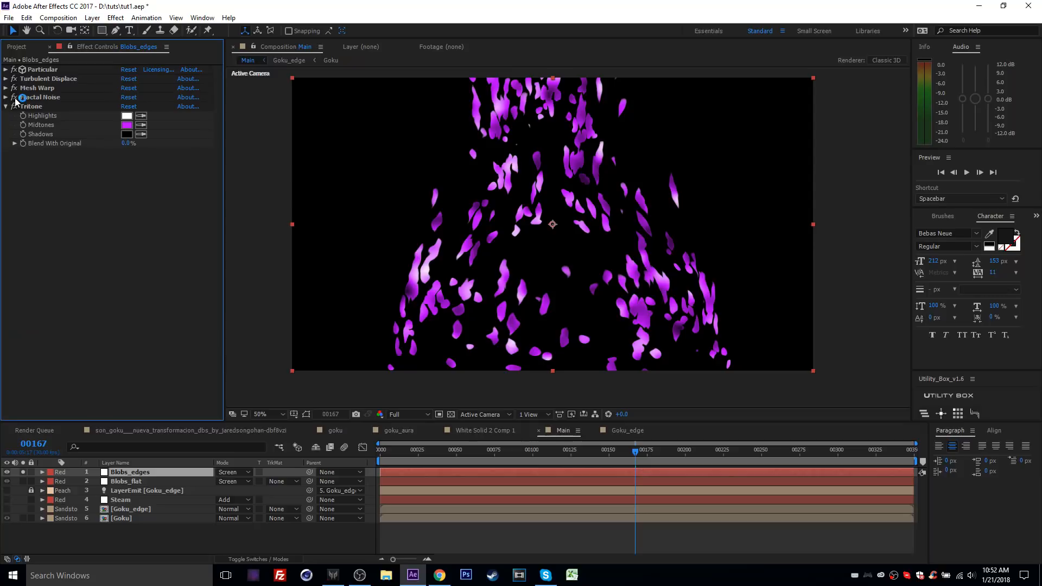
left_click(14, 107)
left_click(33, 99)
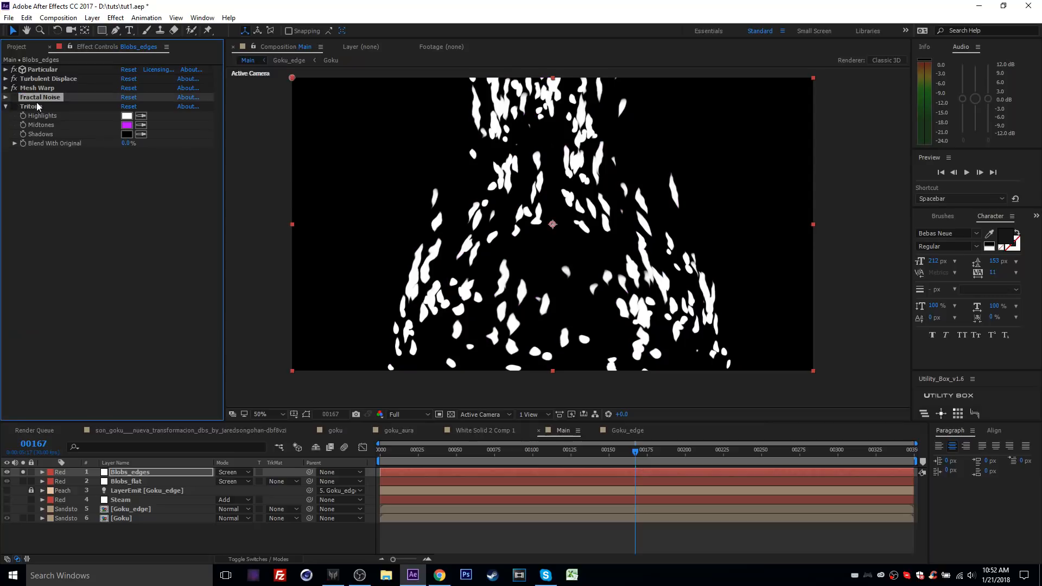
left_click(38, 103, "ctrl")
key("Delete")
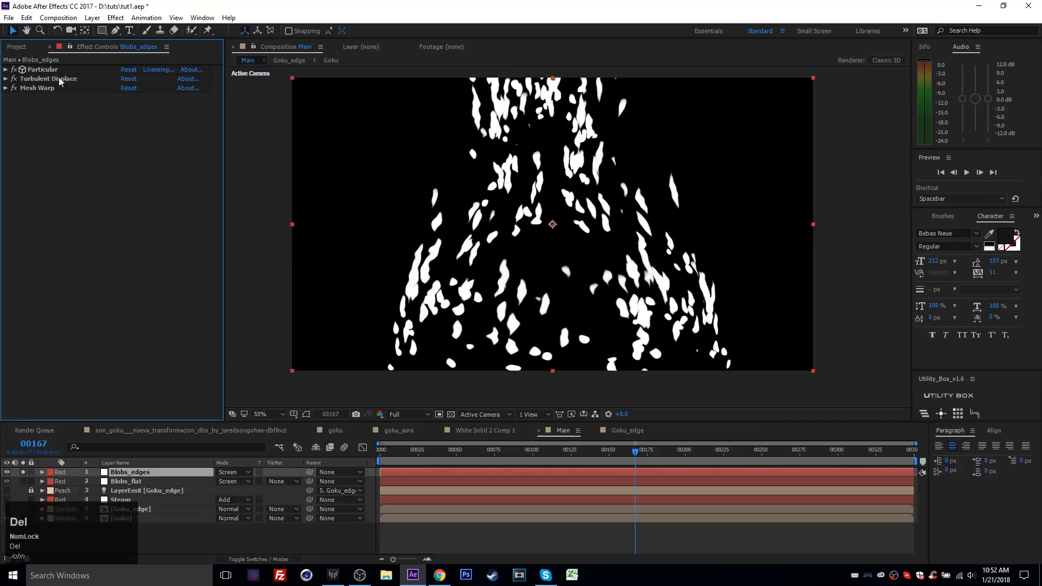
Apply Find Edges to the Blobs_edges layer with Invert enabled.
left_click(116, 17)
mouse_move(158, 281)
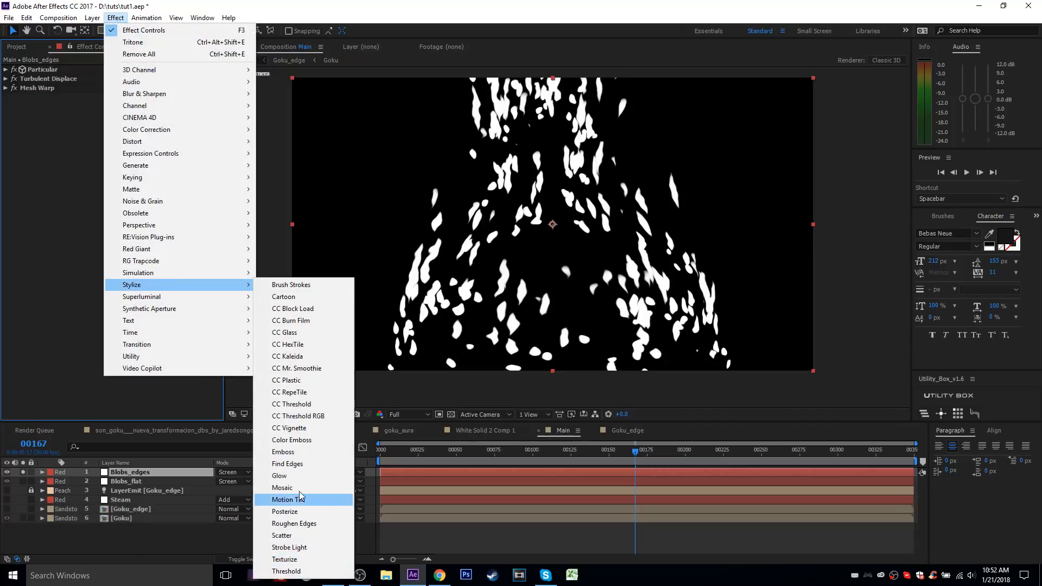
left_click(287, 464)
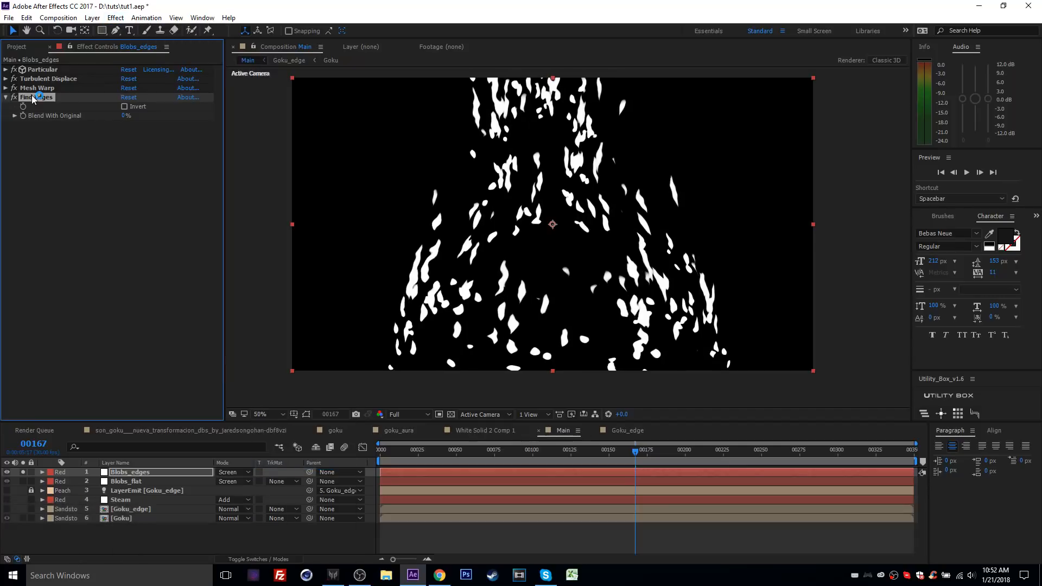
left_click(125, 107)
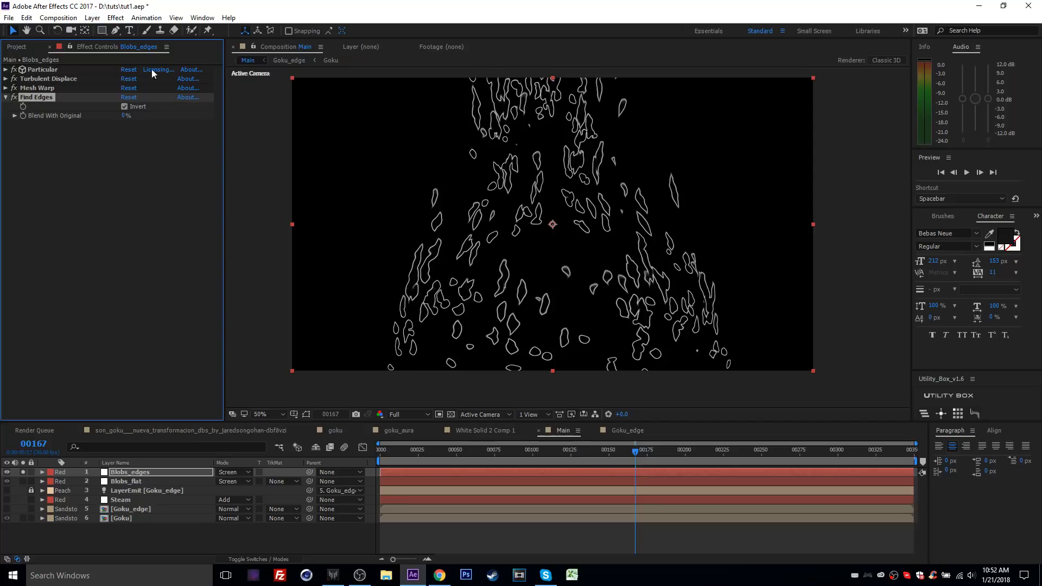
Apply Fractal Noise to Blobs_edges below Find Edges, set its blending mode to Multiply, and inspect the outlines up close.
left_click(116, 18)
mouse_move(142, 202)
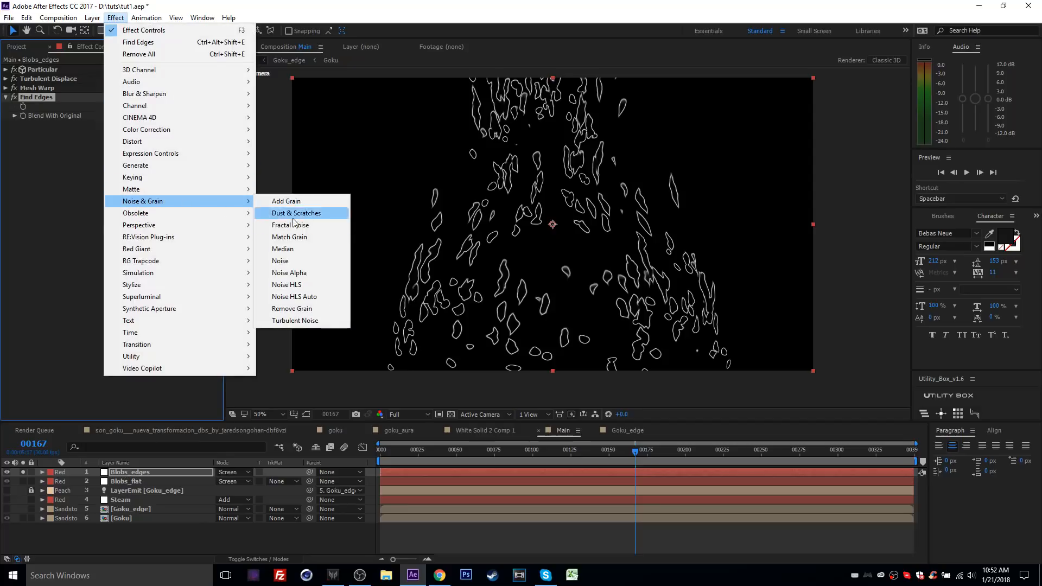
left_click(305, 226)
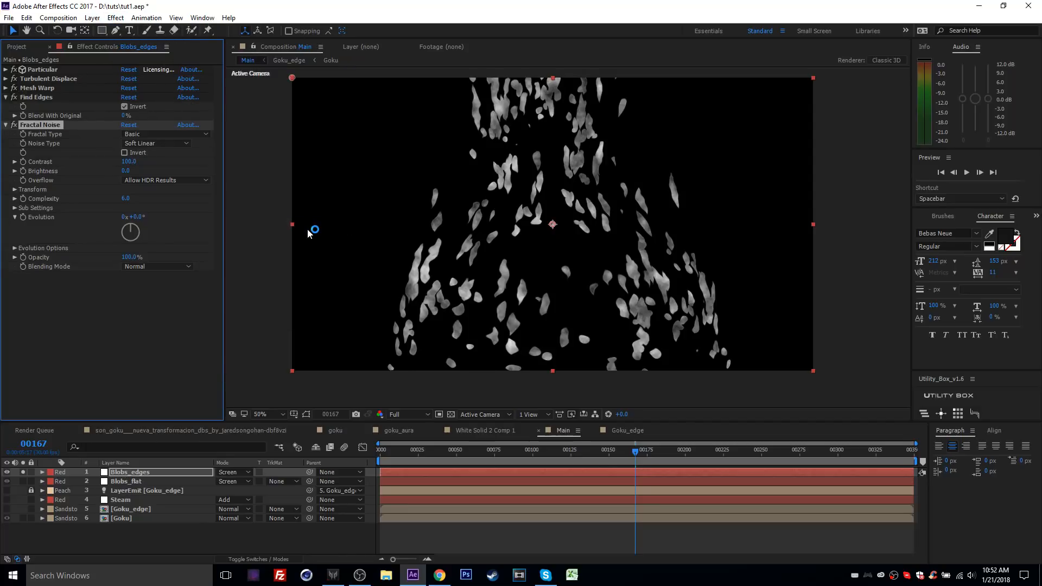
left_click(166, 266)
left_click(172, 320)
scroll(511, 215, "up", 4)
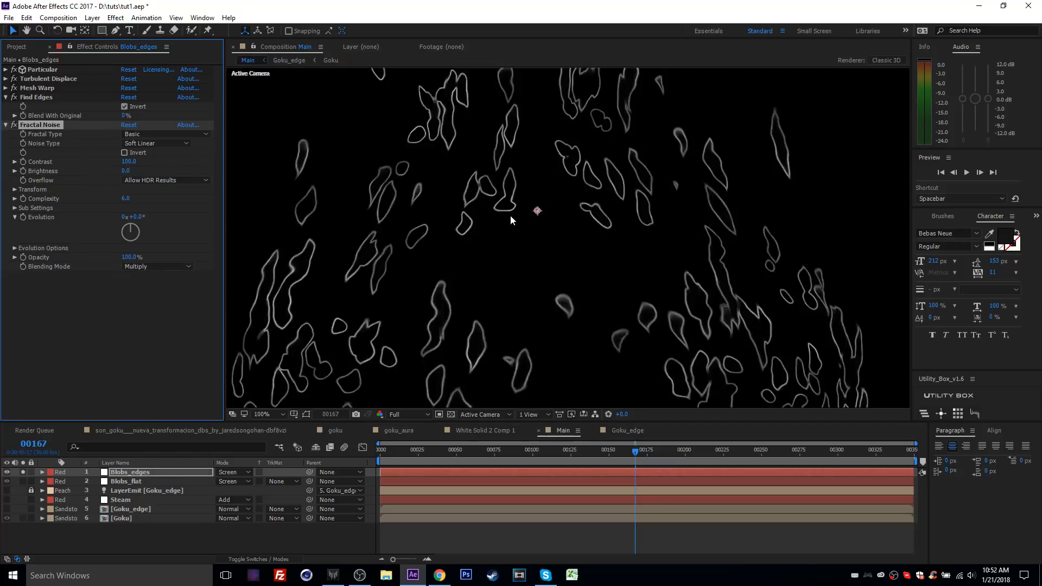
Set the Fractal Noise complexity on Blobs_edges to 2 and its evolution to 1x+76°.
scroll(524, 195, "down", 2)
left_click(125, 200)
type("2")
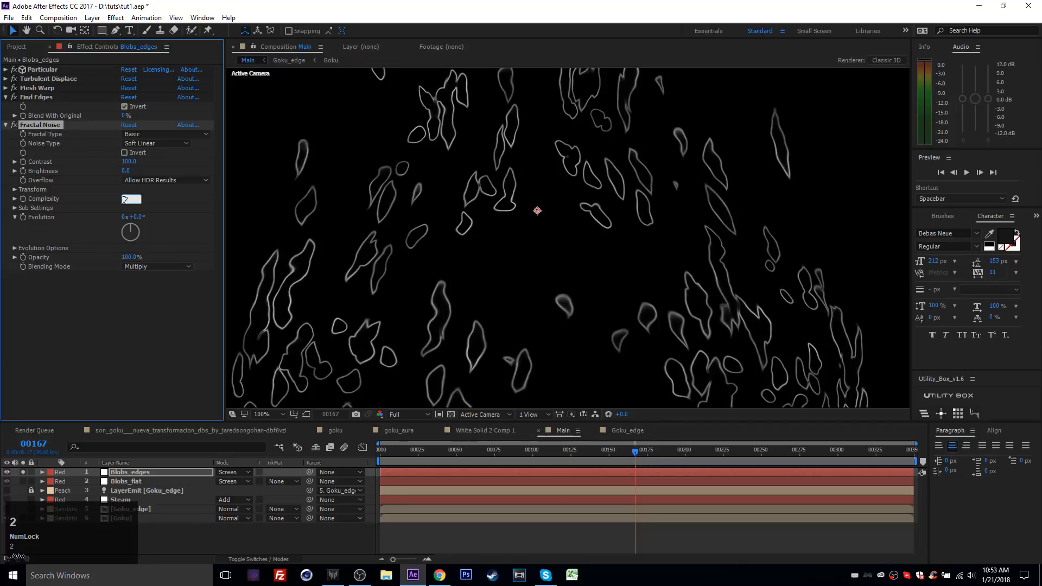
key("Return")
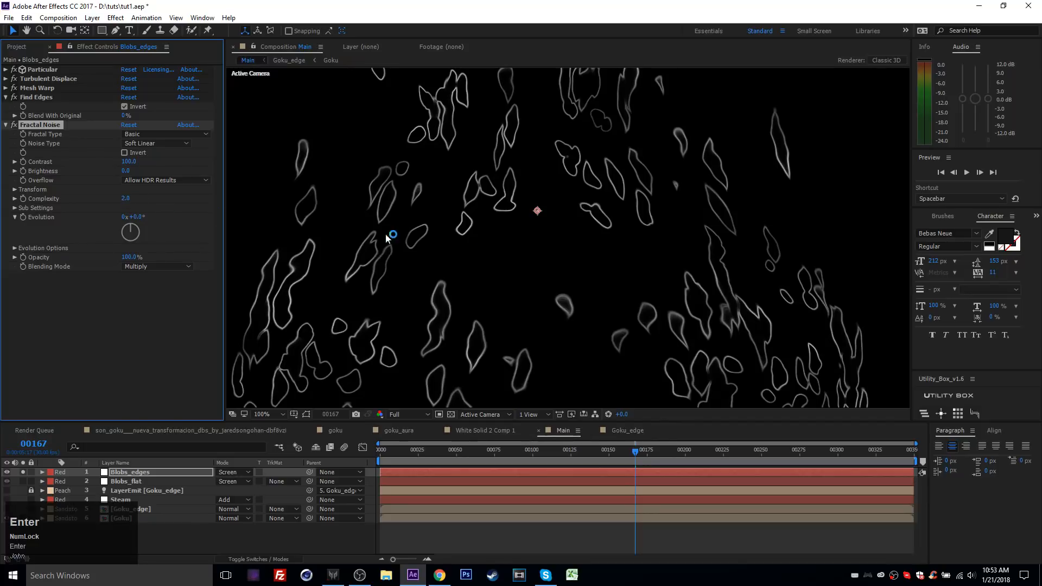
scroll(385, 234, "down", 4)
scroll(505, 228, "up", 2)
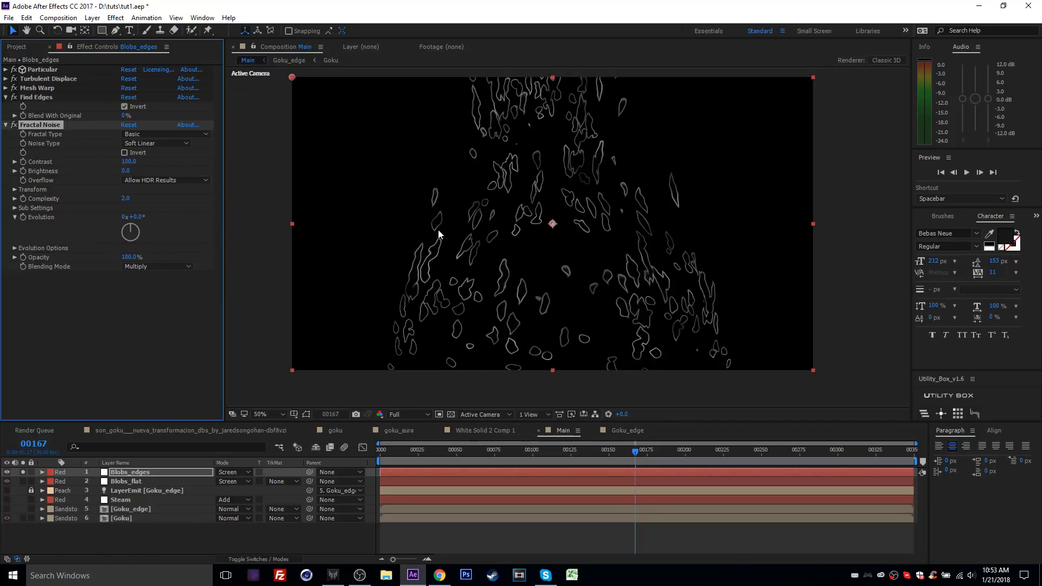
left_click_drag(133, 216, 370, 215)
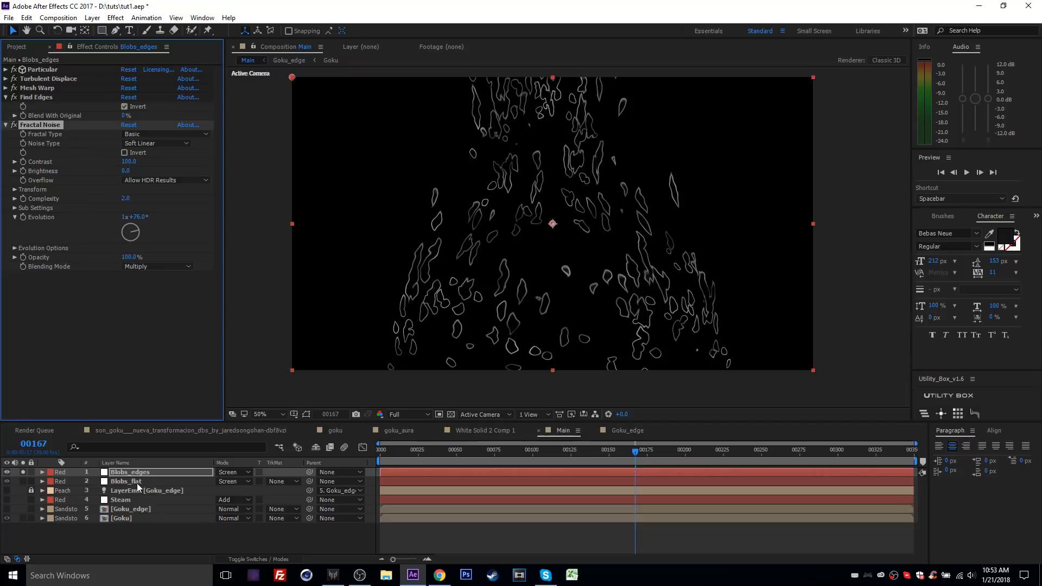
Apply Tritone to the Blobs_edges layer and set its midtones to magenta F10FFF.
left_click(116, 18)
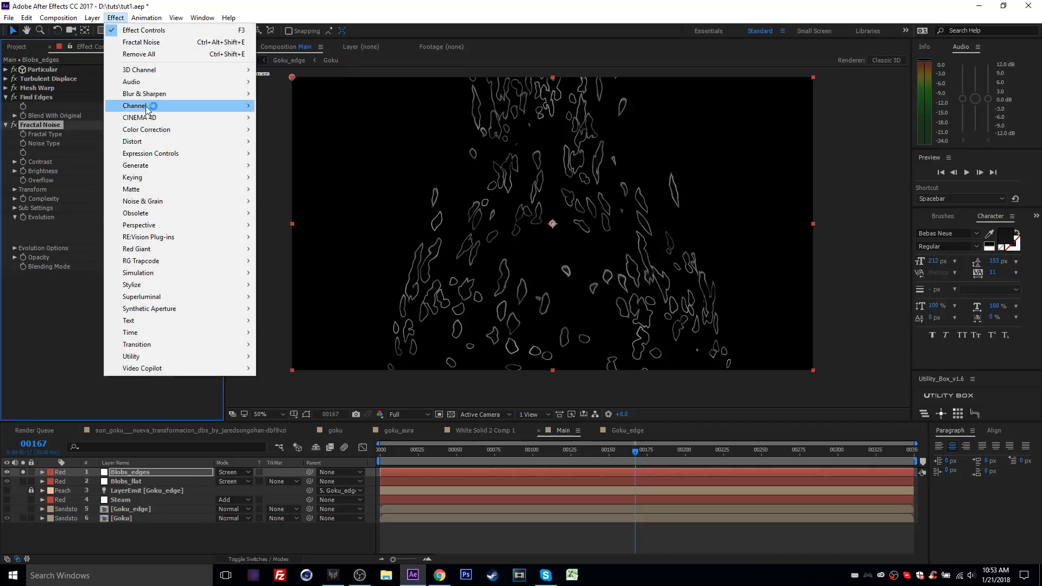
mouse_move(159, 131)
left_click(282, 512)
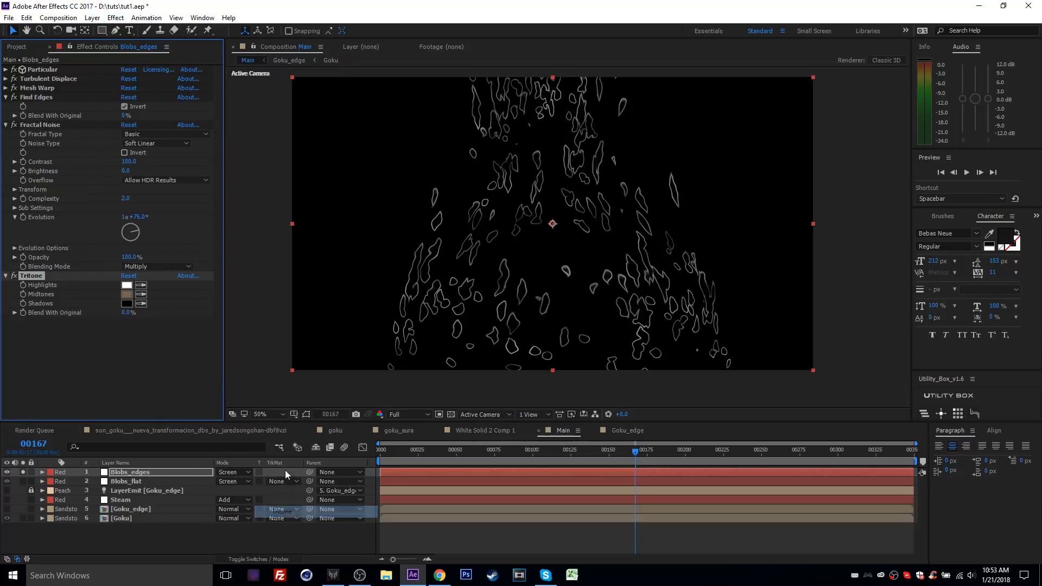
left_click(129, 295)
left_click_drag(188, 368, 191, 298)
left_click_drag(152, 305, 197, 239)
left_click_drag(194, 294, 169, 267)
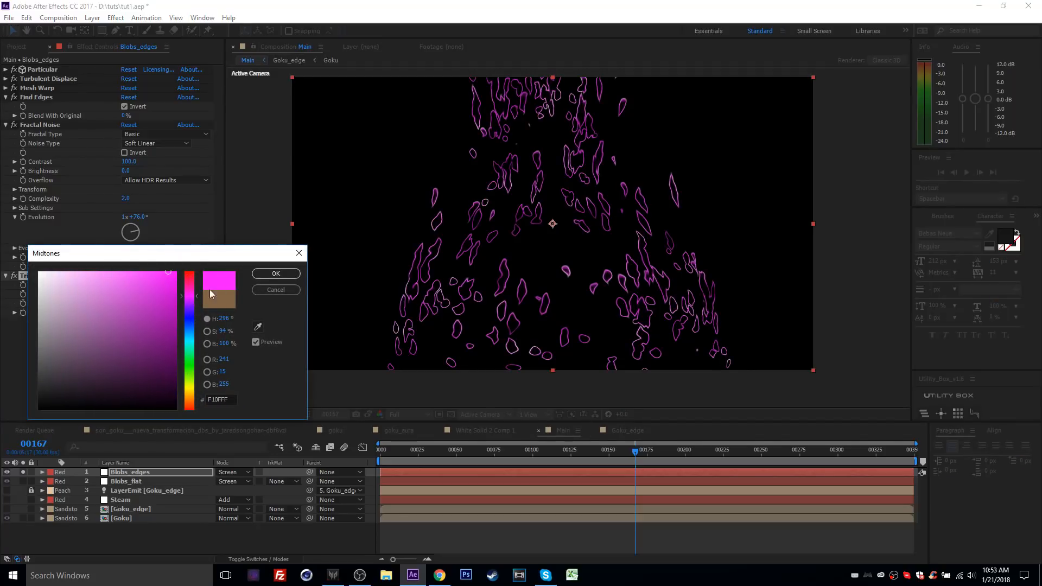
left_click(274, 274)
Add a Glow effect to Blobs_edges with a threshold of about 77% and a radius of 35.
left_click(177, 475)
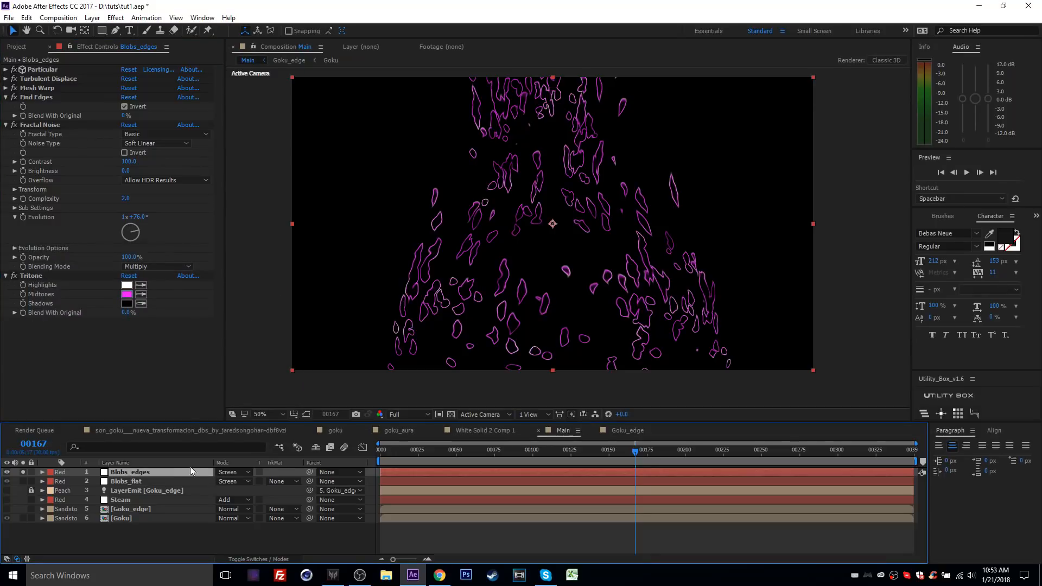
left_click(116, 17)
mouse_move(135, 289)
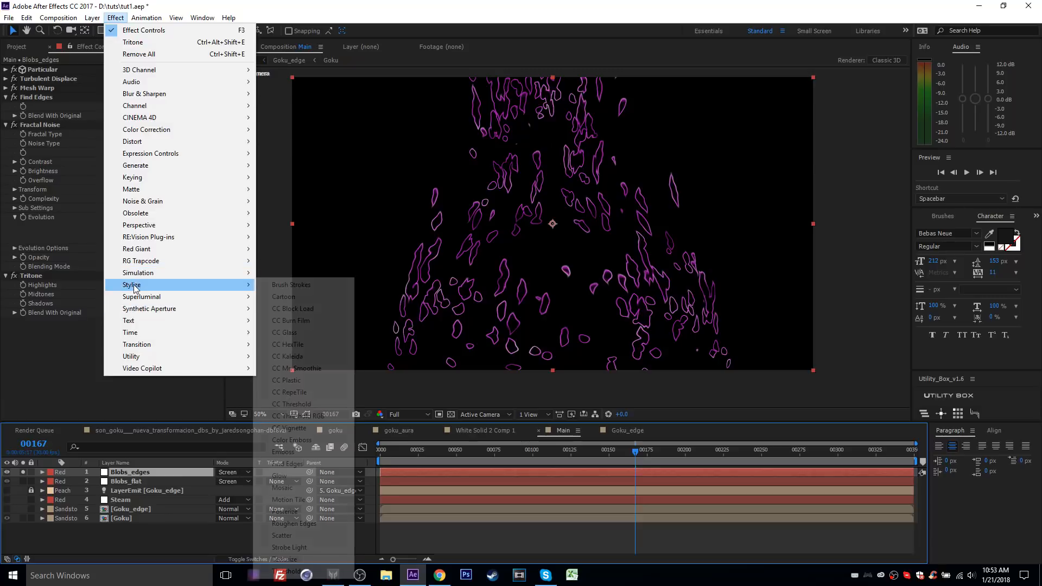
left_click(309, 477)
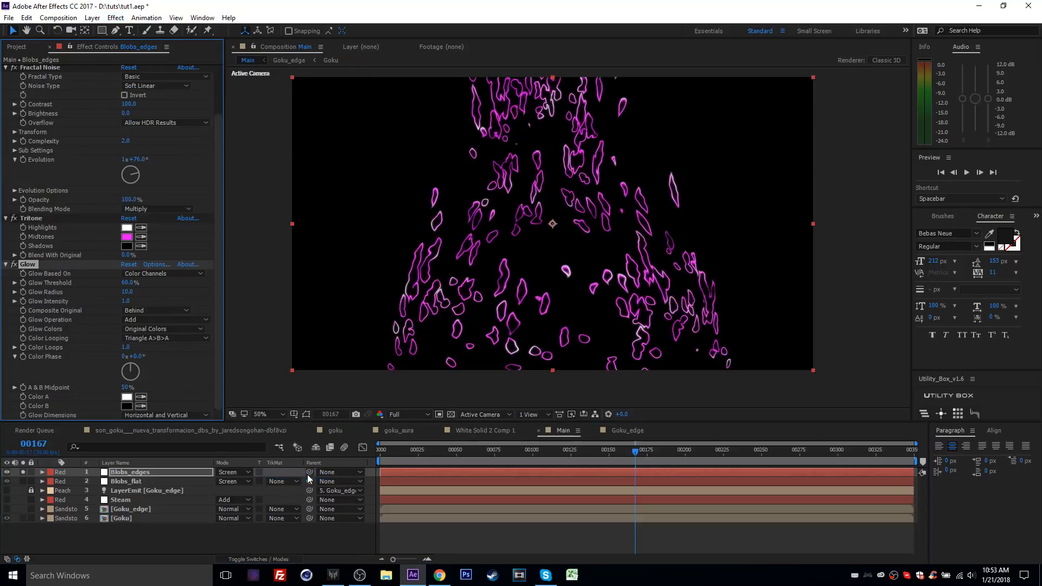
left_click_drag(131, 293, 163, 291)
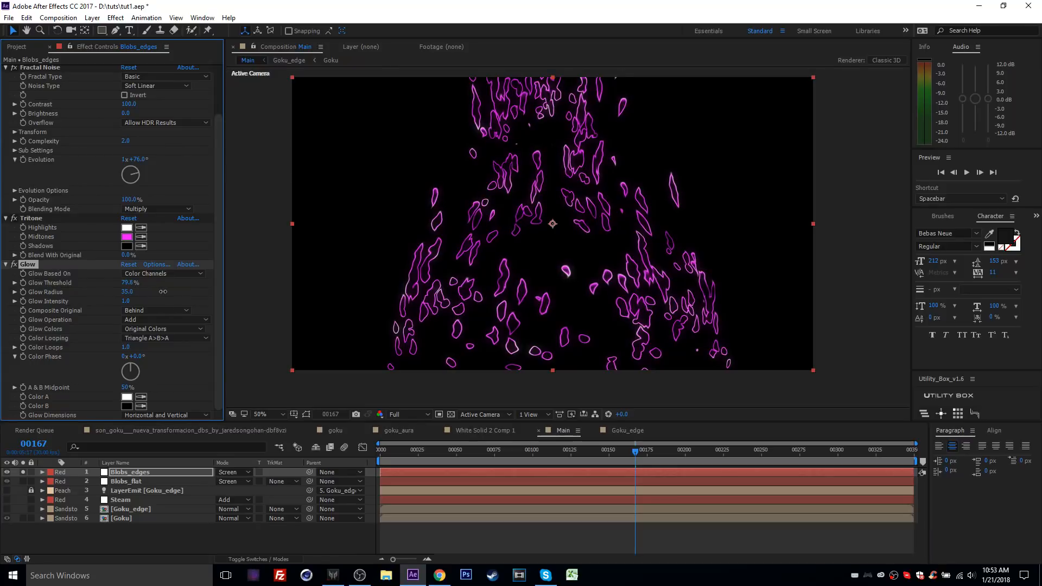
Set the Blobs_edges blending mode to Add, turn off its solo, and show the Steam layer.
left_click(231, 473)
left_click(267, 203)
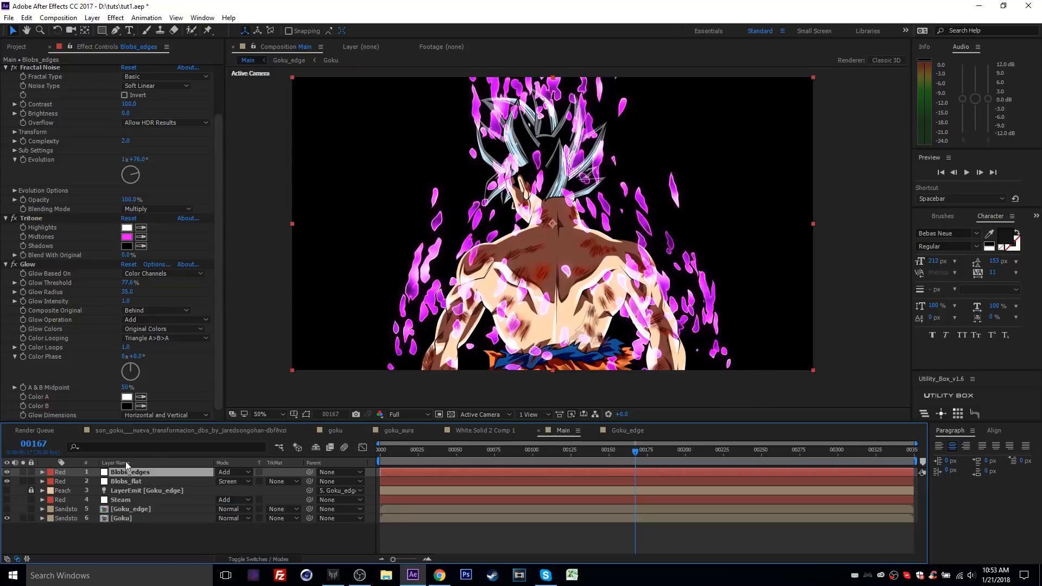
left_click(7, 499)
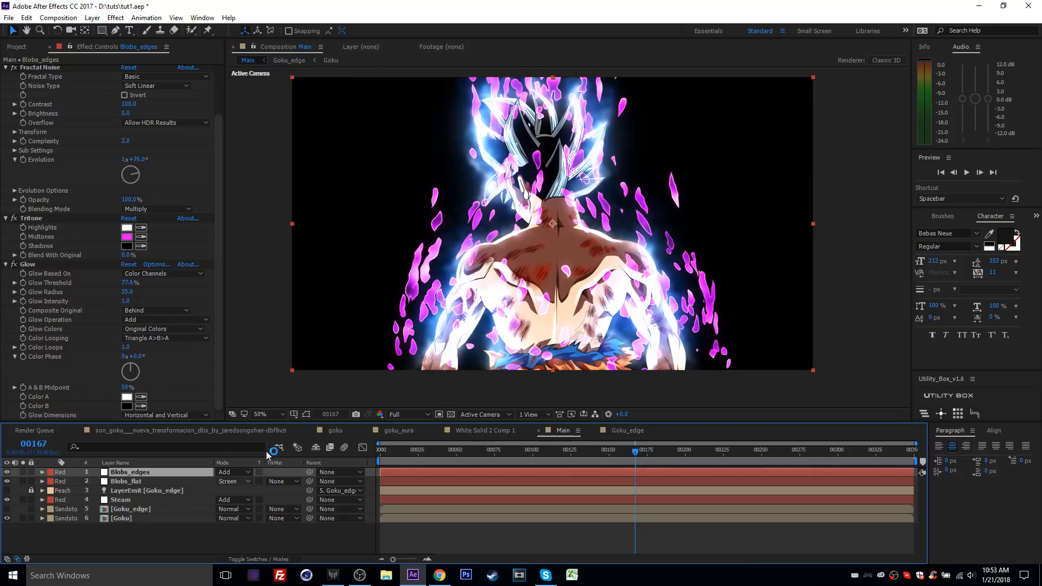
Lower the opacity of the Blobs_flat layer to 25%, checking the blobs up close.
left_click(139, 481)
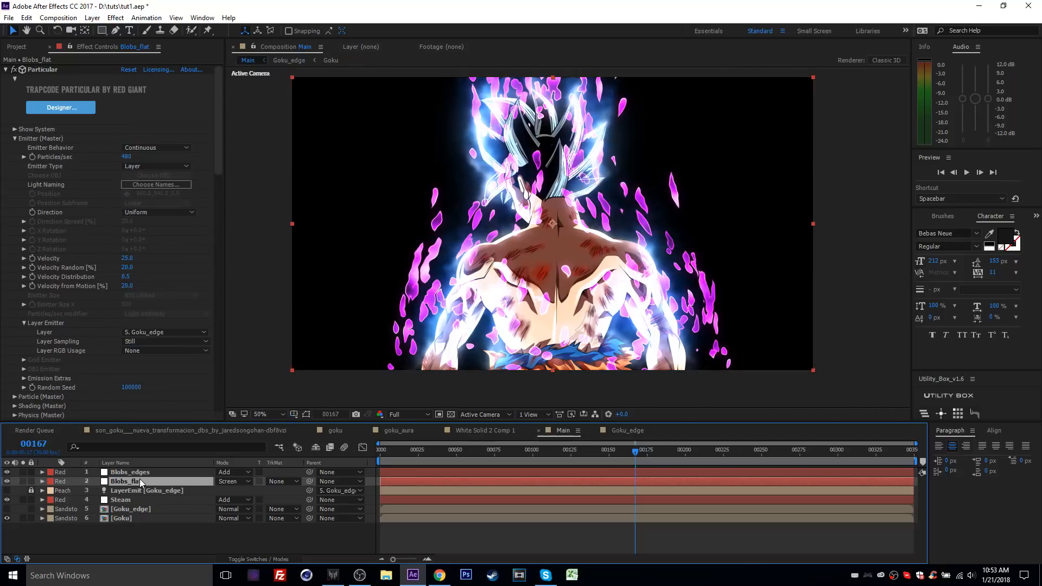
key("t")
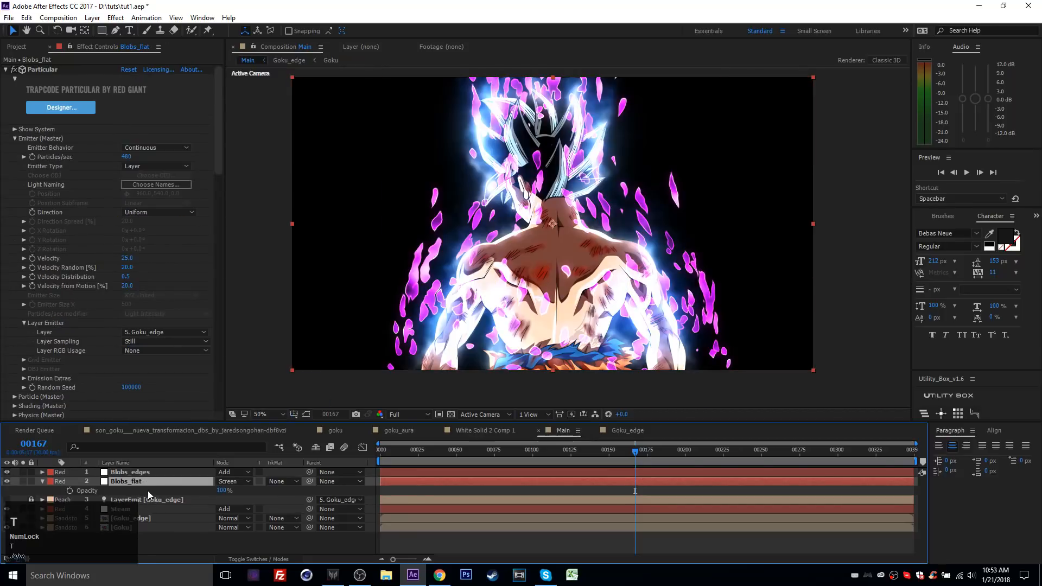
left_click(221, 490)
type("35")
left_click(194, 481)
key("slash")
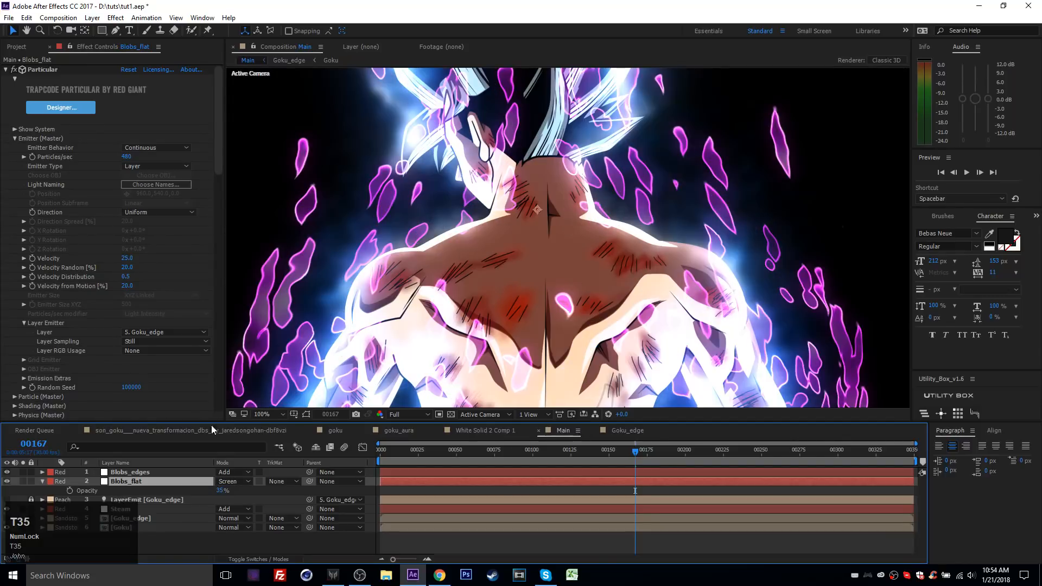
left_click_drag(223, 491, 217, 492)
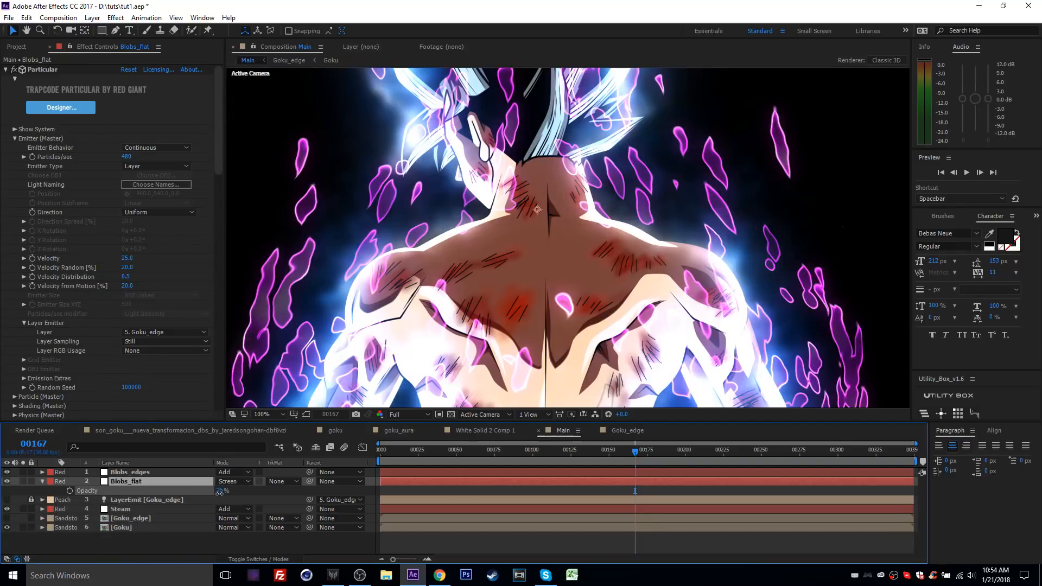
Reduce the opacity of the Blobs_edges layer to 52% and check the whole composition.
left_click(167, 471)
key("t")
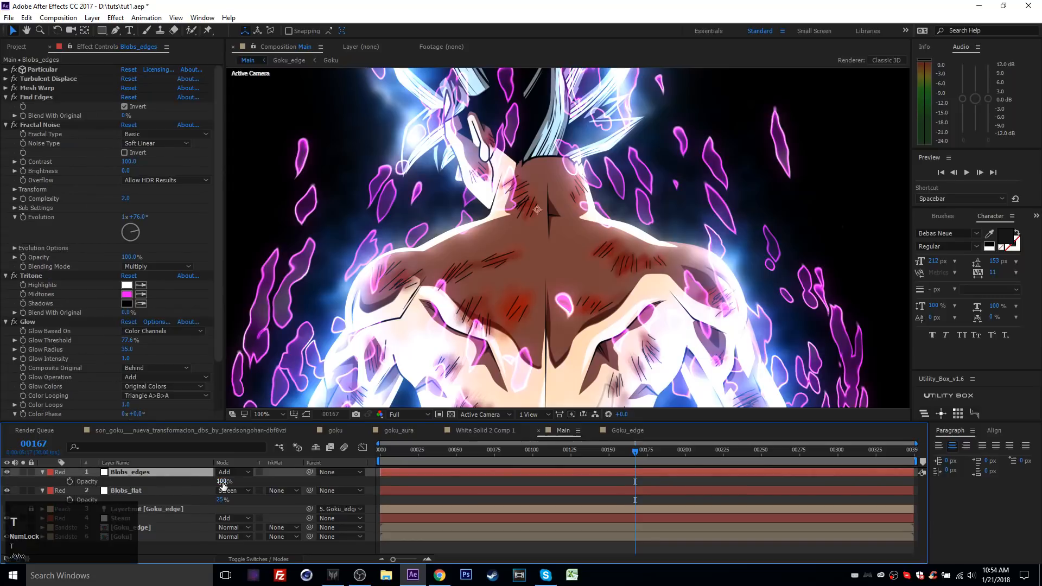
left_click_drag(220, 482, 205, 493)
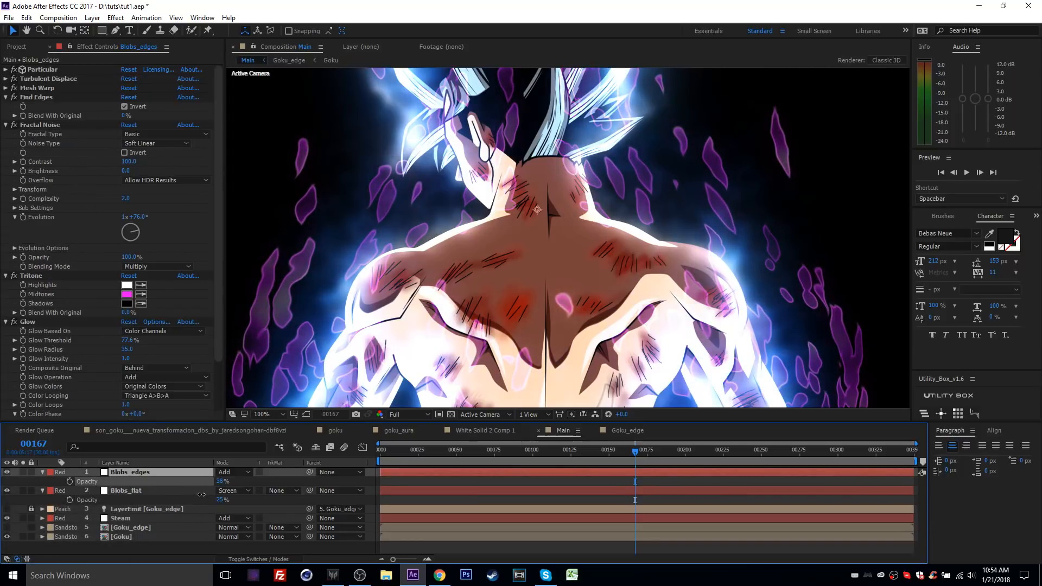
scroll(438, 269, "down", 1)
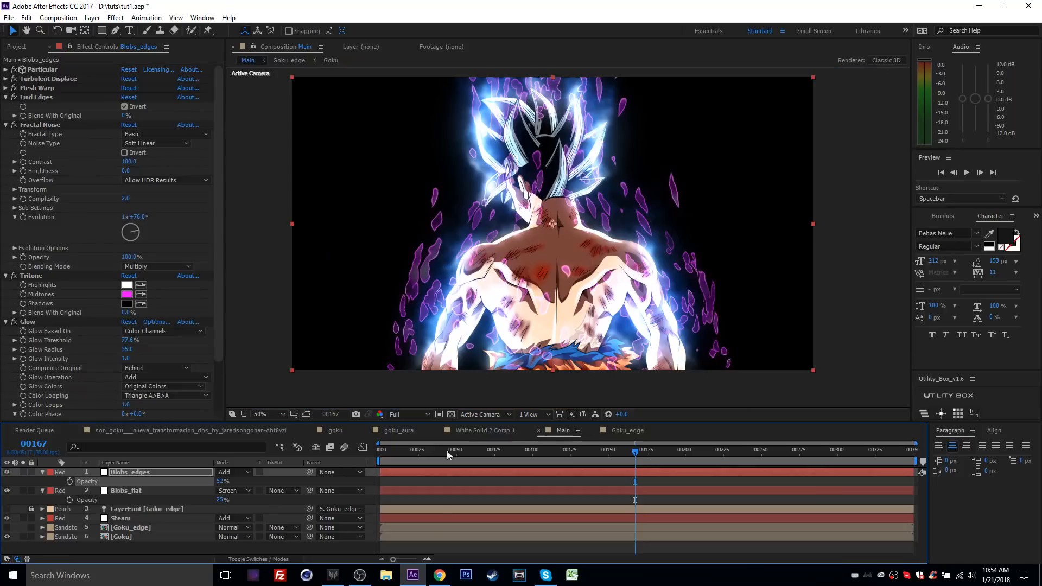
Compare the aura with the Goku reference image open in Chrome, returning to After Effects.
left_click(438, 582)
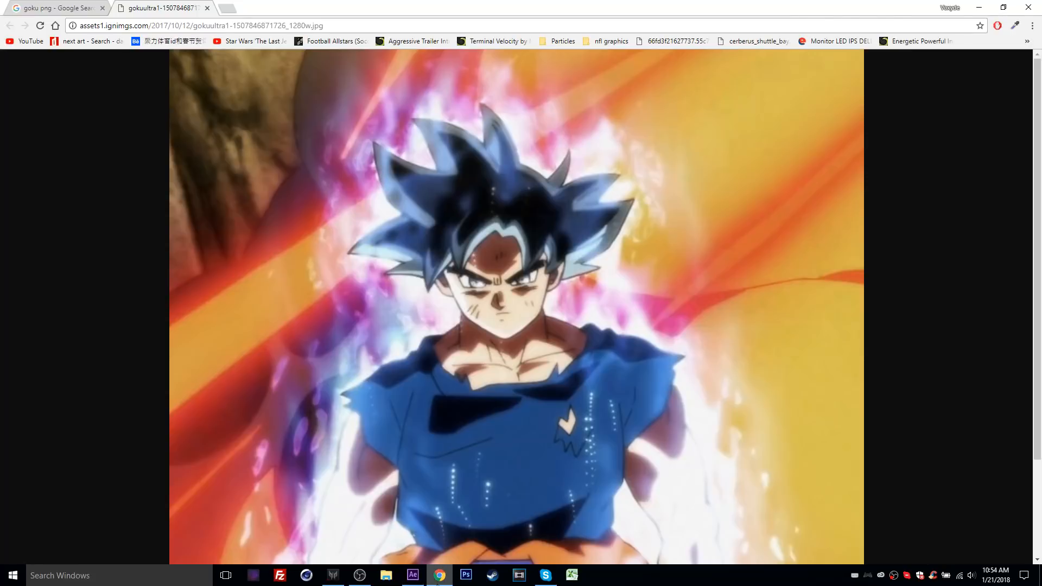
left_click(438, 580)
left_click(439, 580)
left_click(438, 580)
Set Particular's Particles/sec on Blobs_edges to 250 and check the aura at frame 202.
left_click(181, 472)
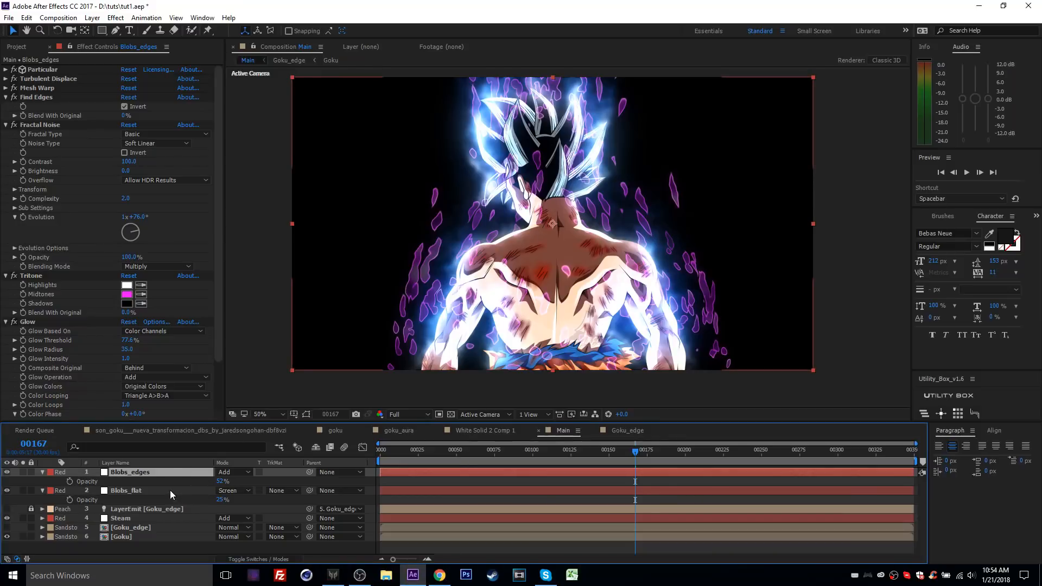
left_click(170, 491)
left_click(131, 474)
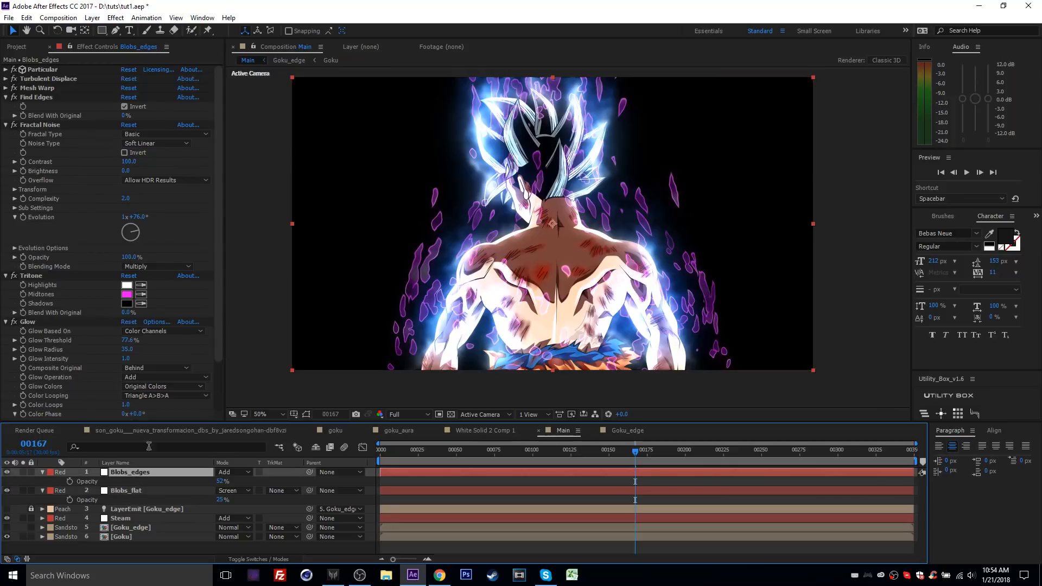
left_click(6, 69)
left_click(127, 157)
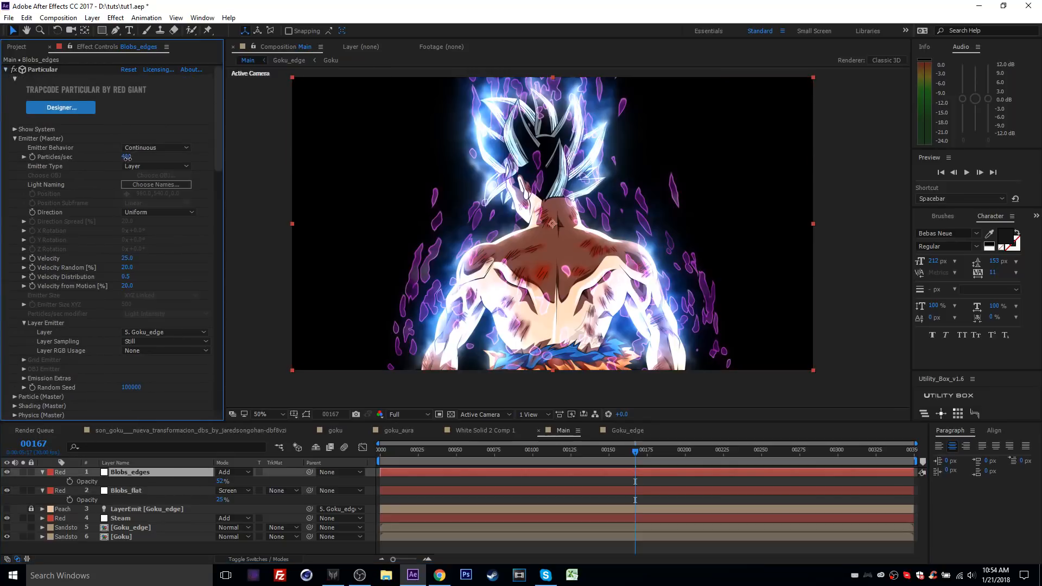
type("250")
key("Return")
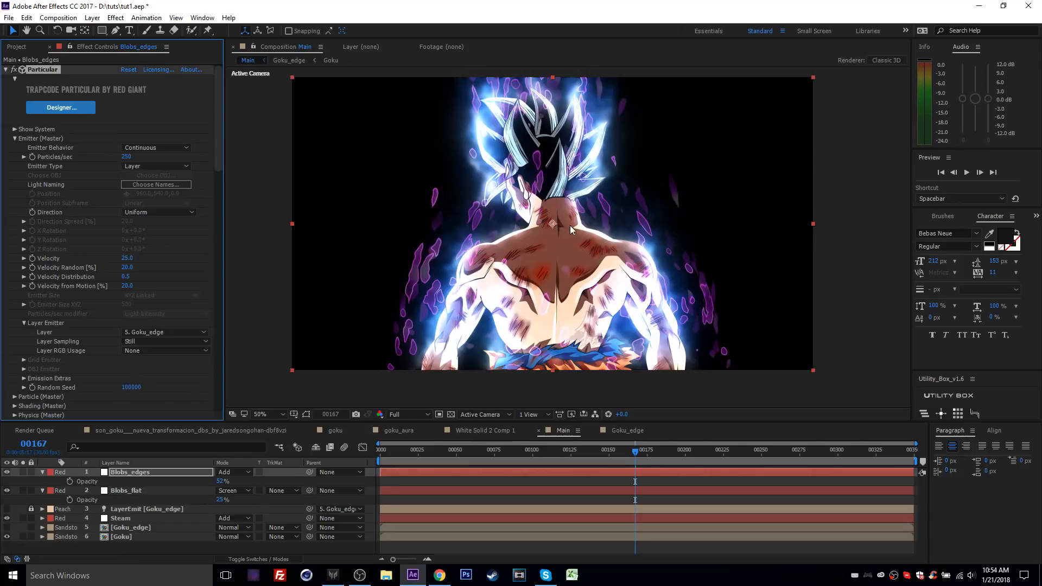
left_click(145, 490)
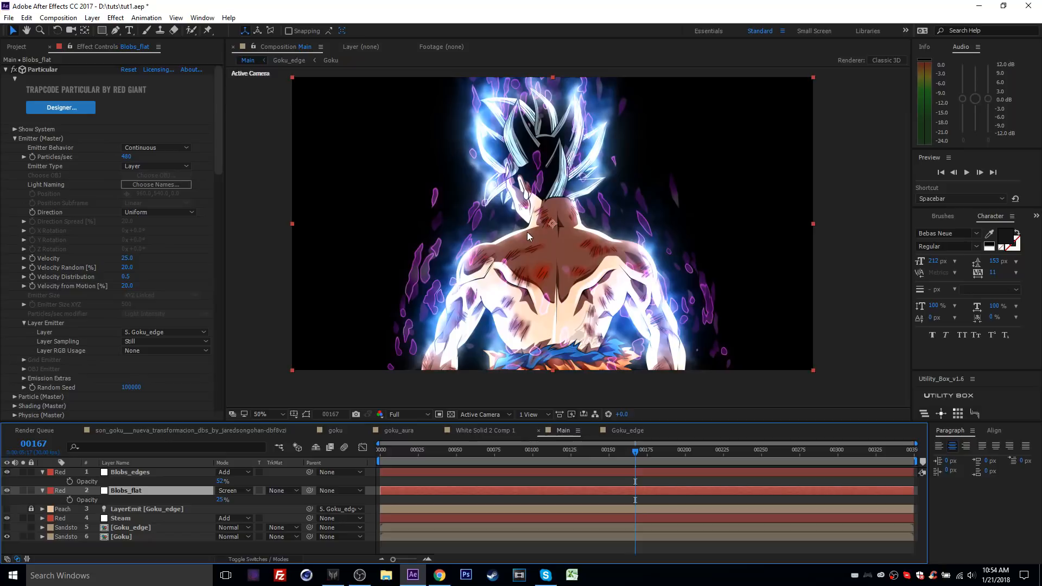
left_click_drag(635, 460, 690, 462)
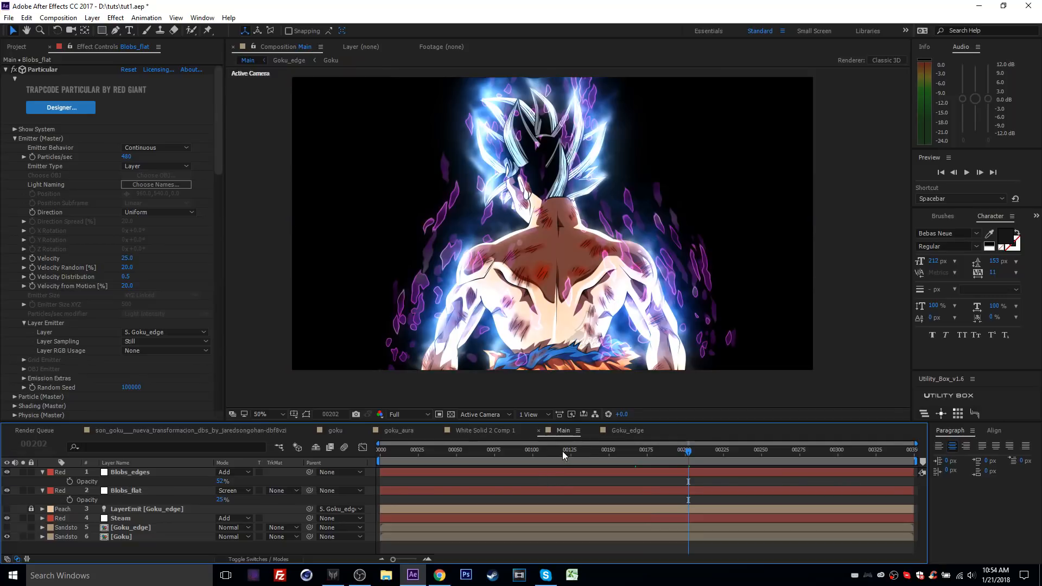
Create a white 1920 x 1080 solid at the top of the Main composition and rename it Streaks.
key("ctrl+y")
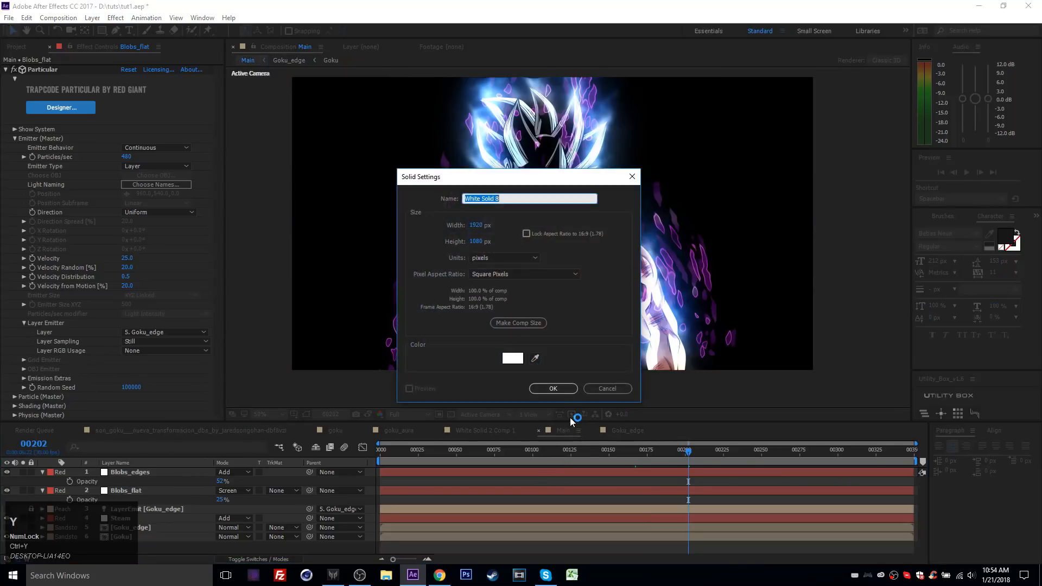
left_click(543, 391)
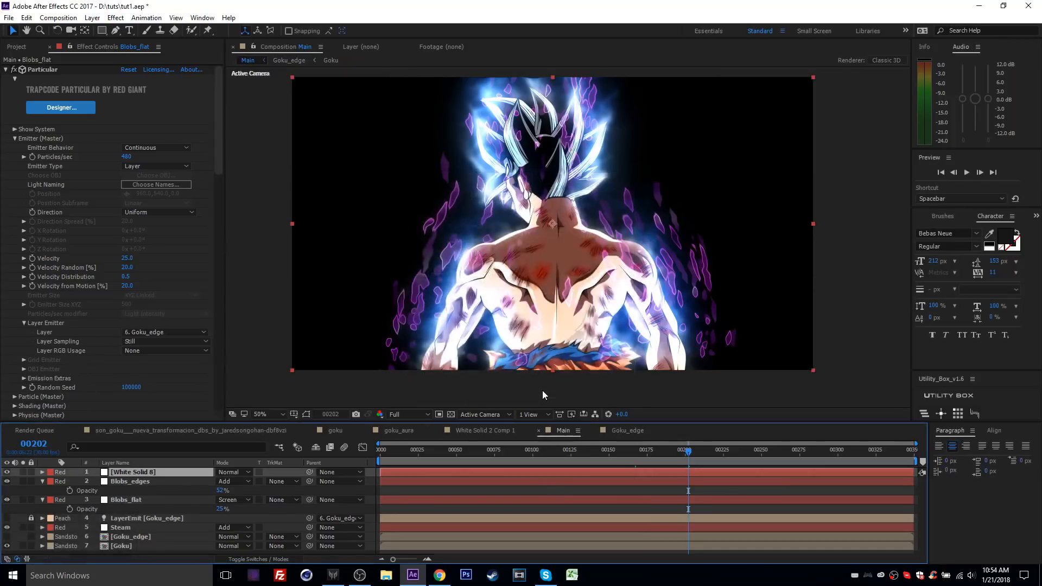
key("Return")
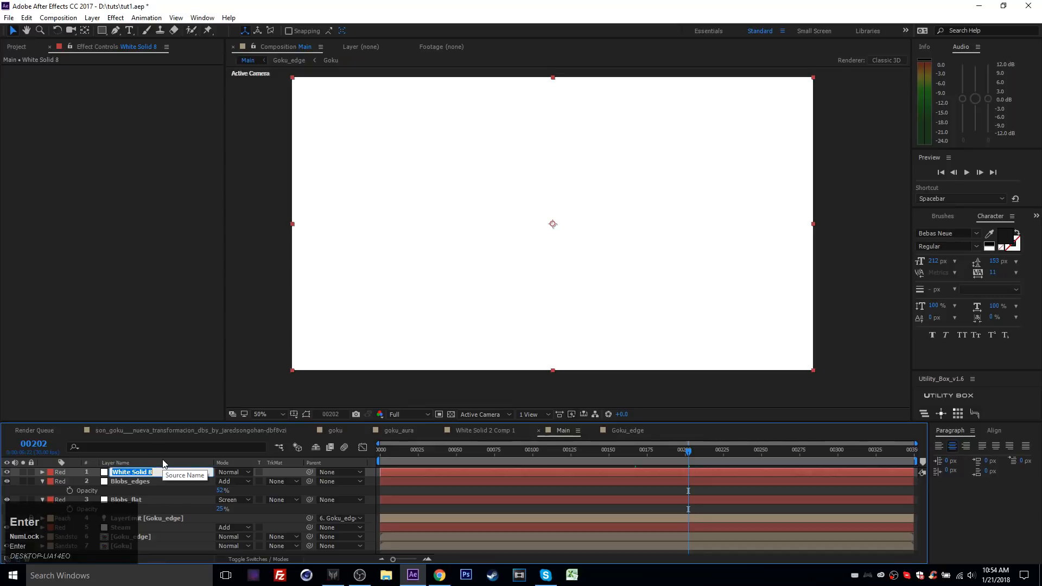
type("STreak")
key("BackSpace")
key("BackSpace")
key("BackSpace")
key("BackSpace")
key("BackSpace")
type("treaks")
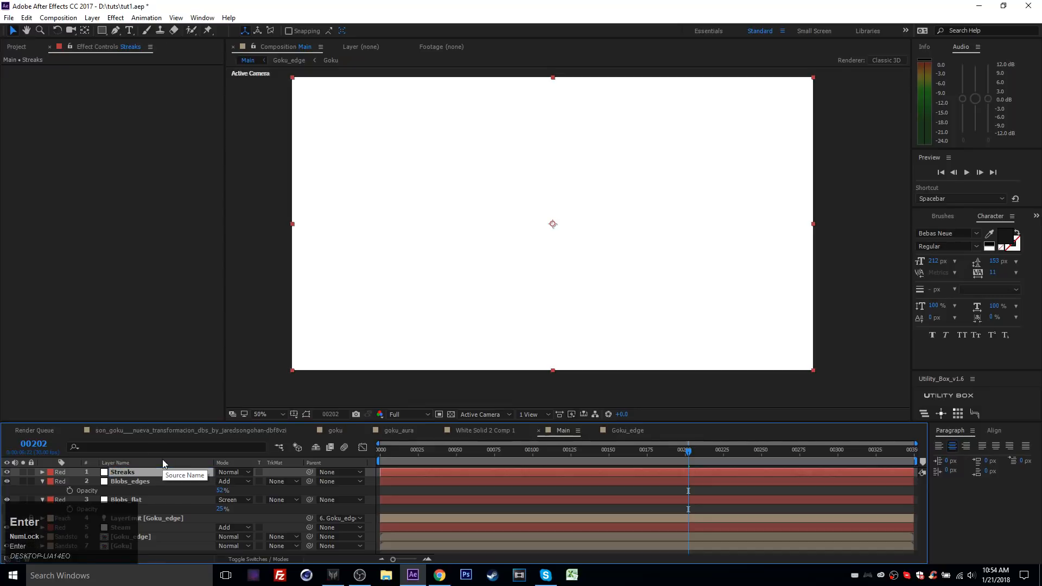
key("Return")
Solo the Streaks layer, apply Trapcode Particular to it, and expand the Emitter settings.
left_click(22, 472)
left_click(116, 18)
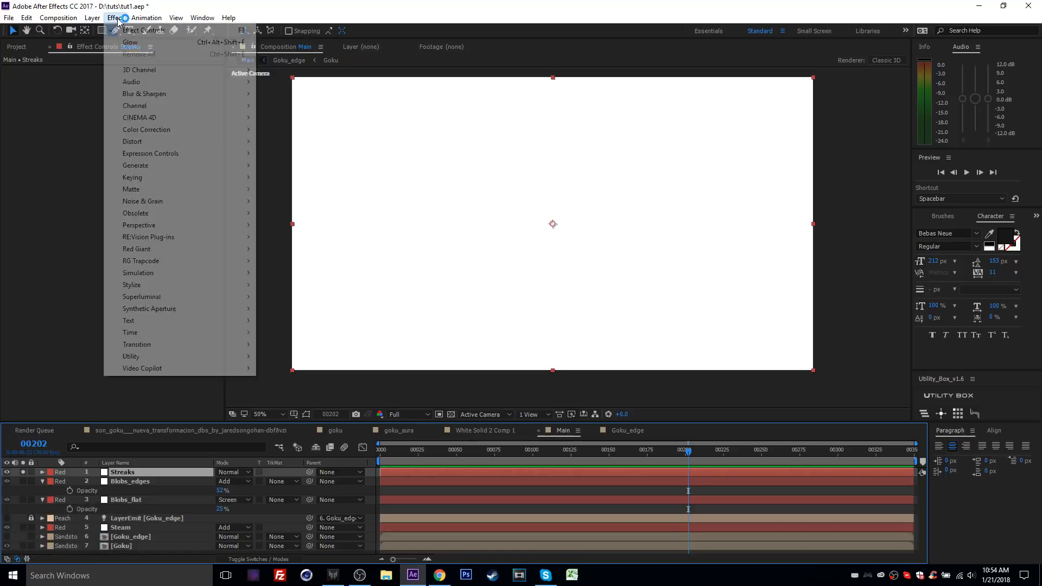
mouse_move(150, 239)
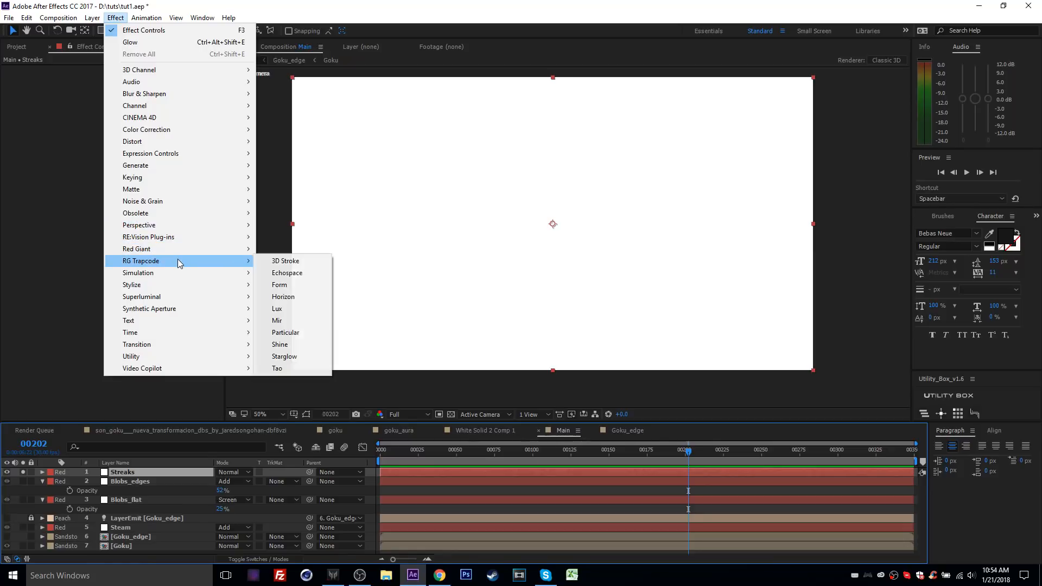
left_click(288, 332)
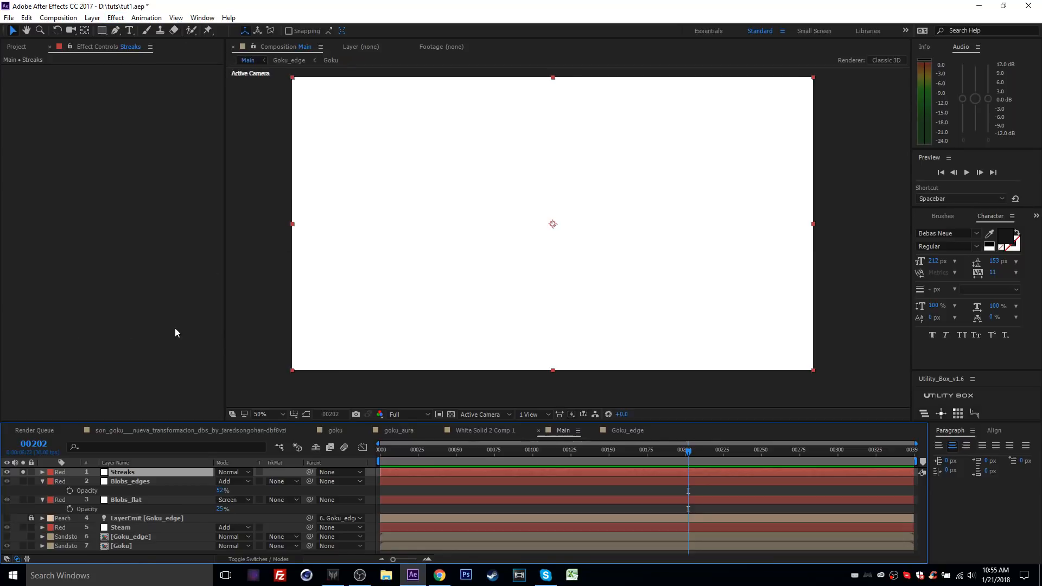
left_click(14, 139)
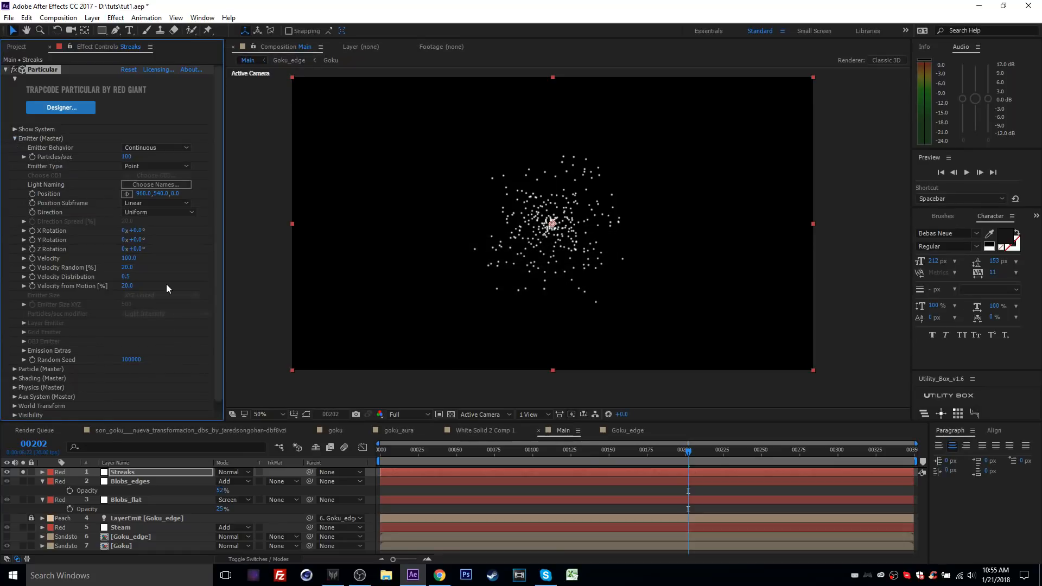
Solo the Goku layer alongside Streaks and make Goku a 3D layer.
left_click(142, 547)
left_click(23, 546)
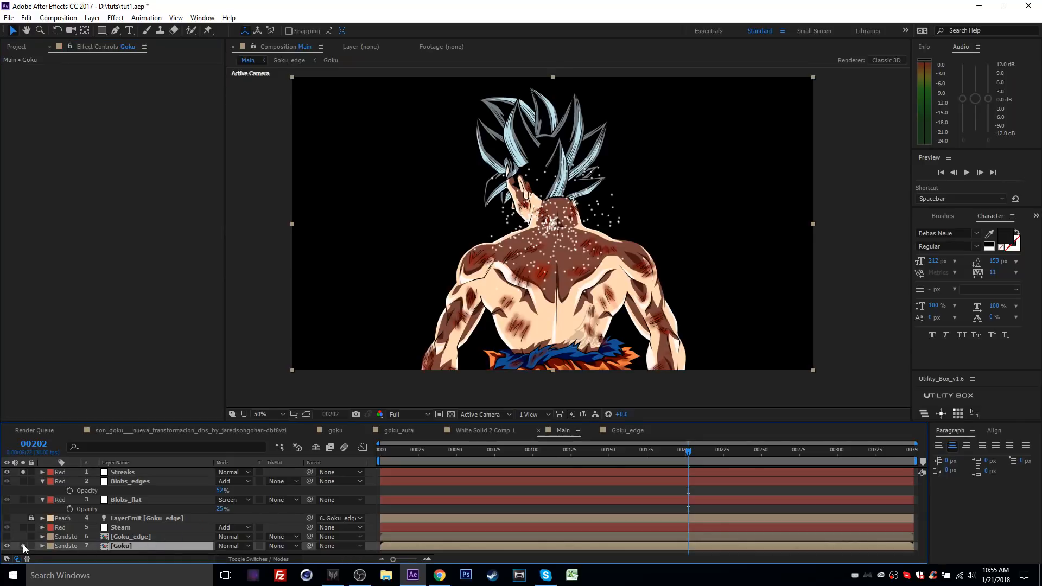
left_click(131, 536)
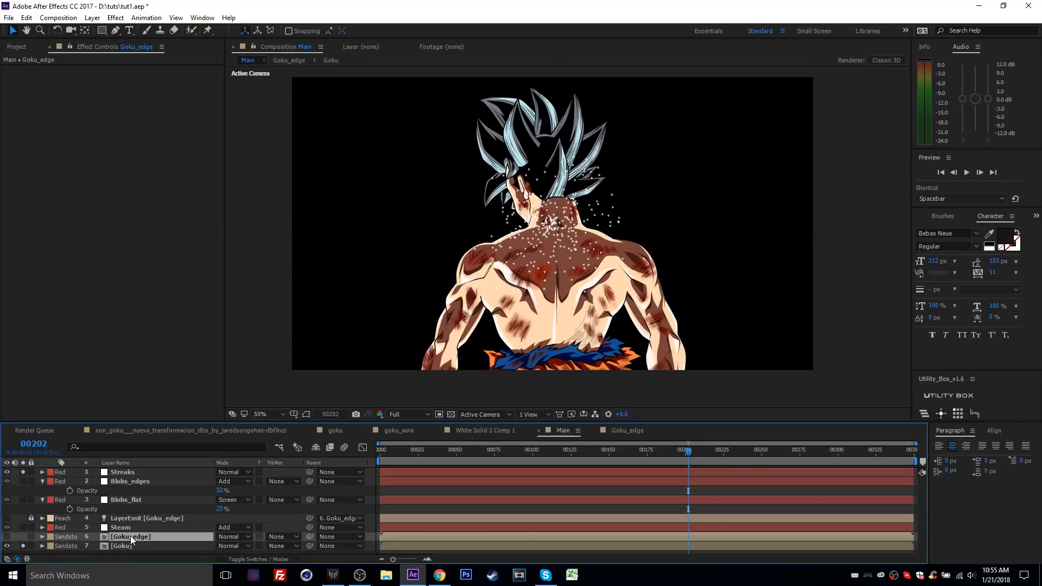
left_click(132, 546)
key("F4")
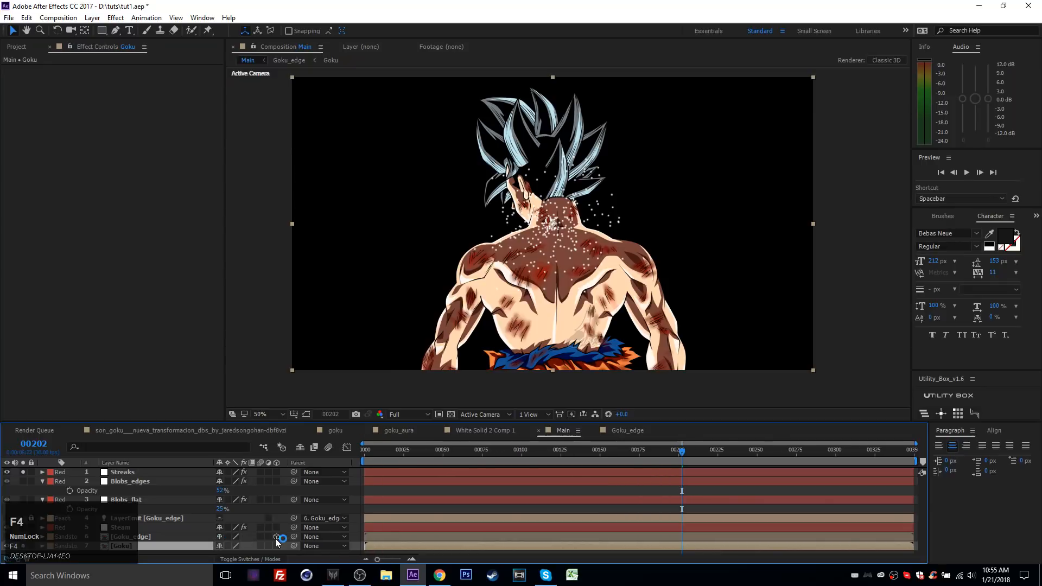
left_click(276, 546)
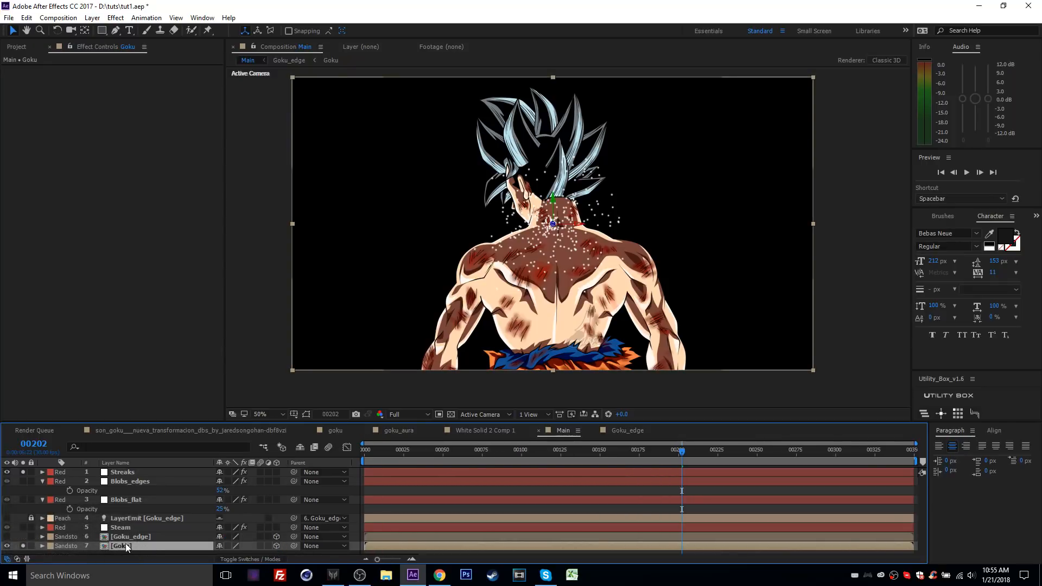
Unsolo the Goku layer and set the Emitter Type of Particular on the Streaks layer to Layer.
left_click(22, 546)
left_click(132, 472)
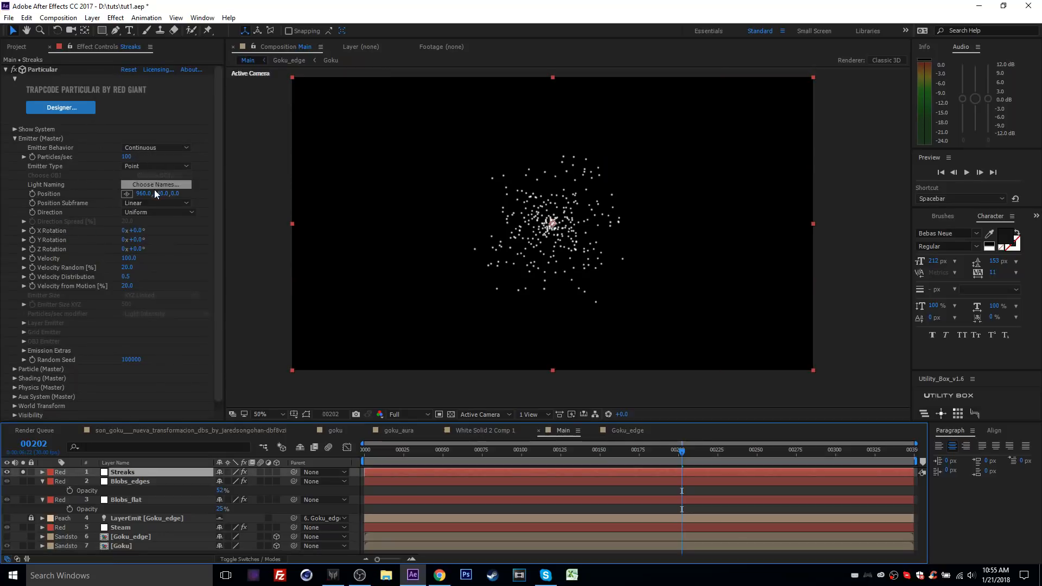
left_click(141, 166)
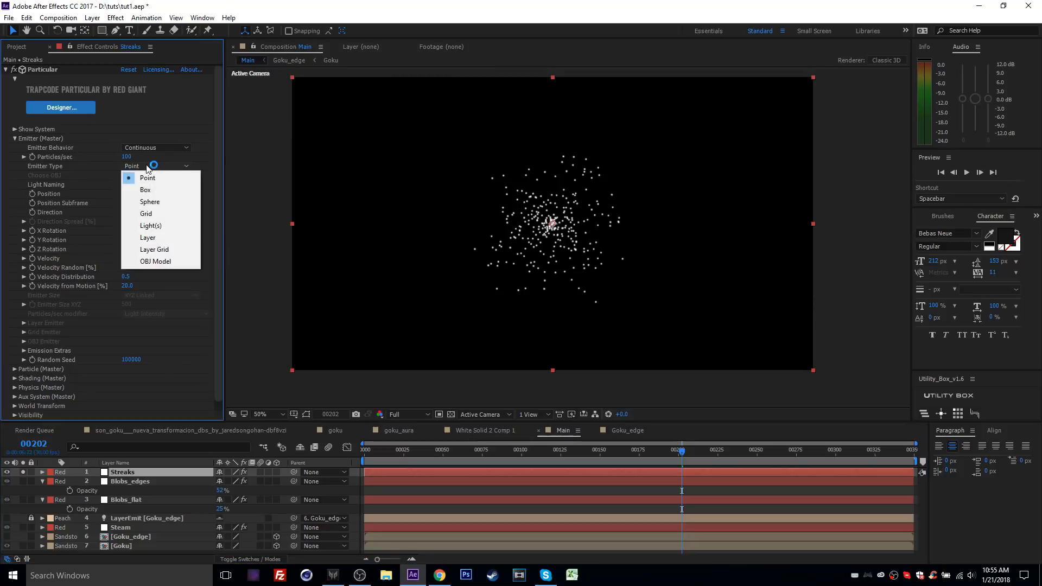
left_click(136, 238)
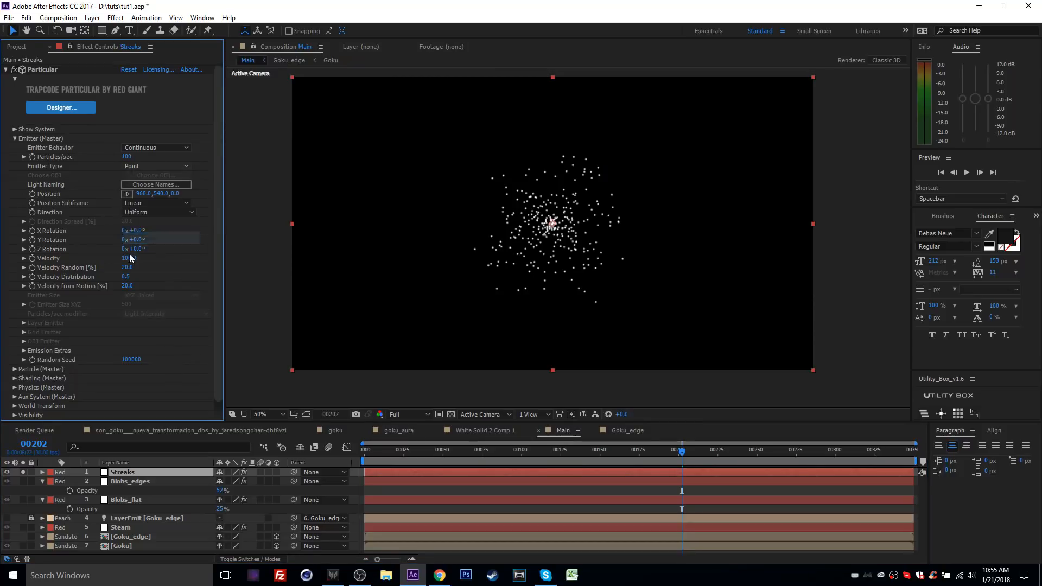
Assign Goku as the layer emitter with Layer RGB Usage set to None, and check the particles at frame 218.
left_click(24, 323)
left_click(130, 332)
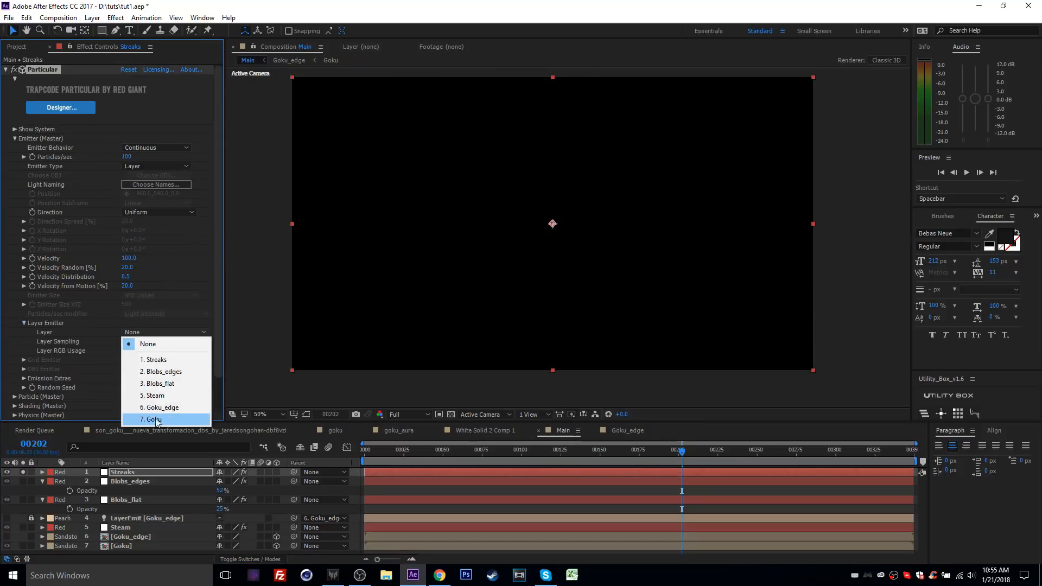
left_click(170, 420)
left_click(136, 351)
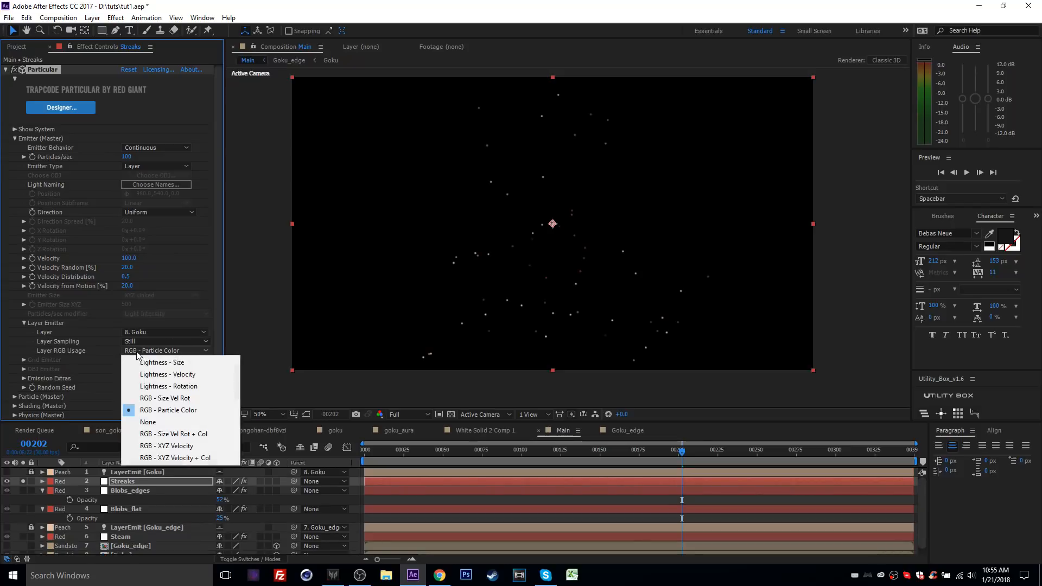
left_click(152, 422)
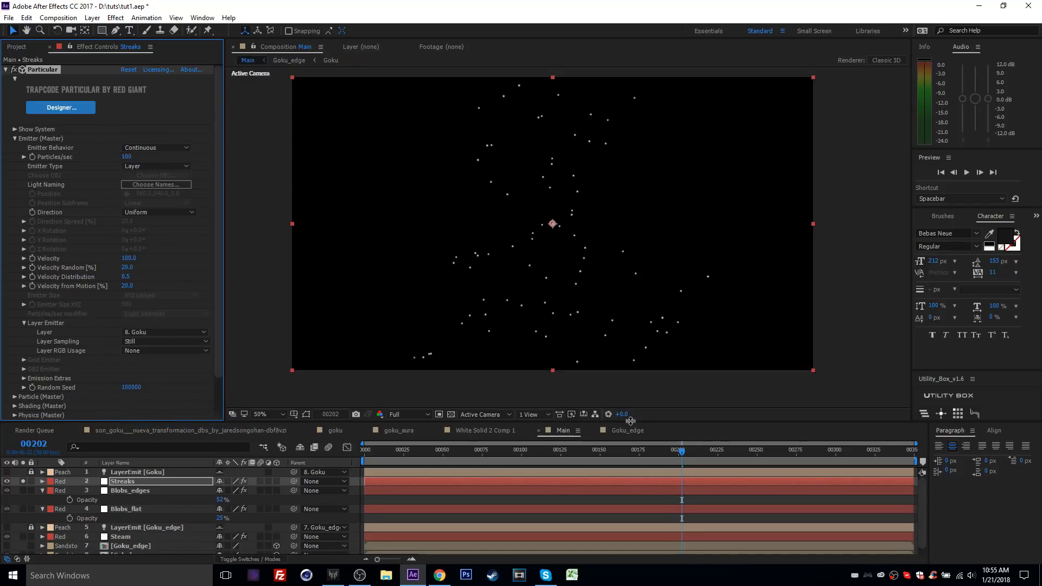
left_click_drag(682, 451, 707, 452)
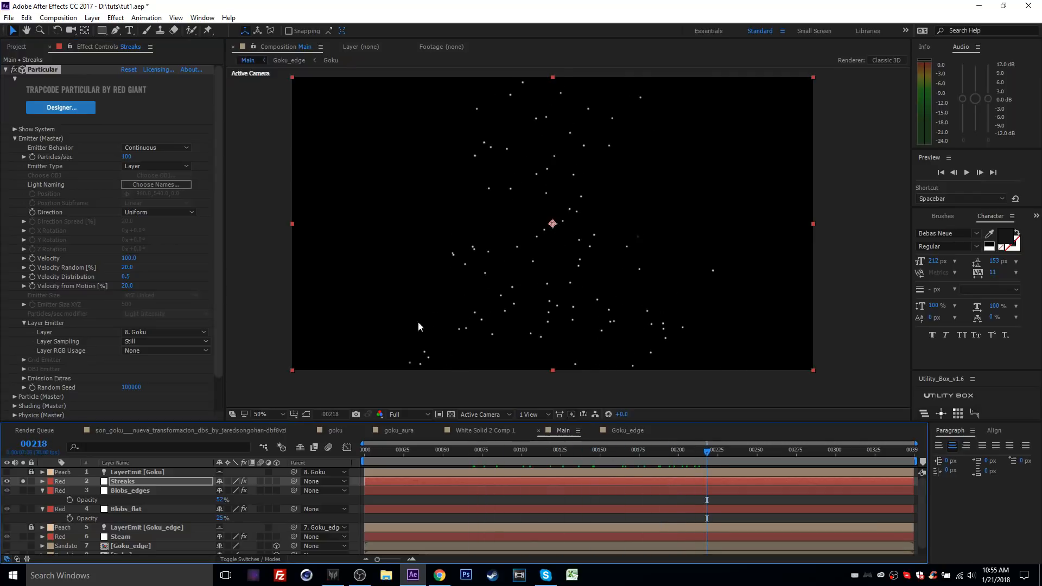
Set the emitter Velocity on Streaks to 25.
left_click(138, 259)
type("25")
left_click(155, 265)
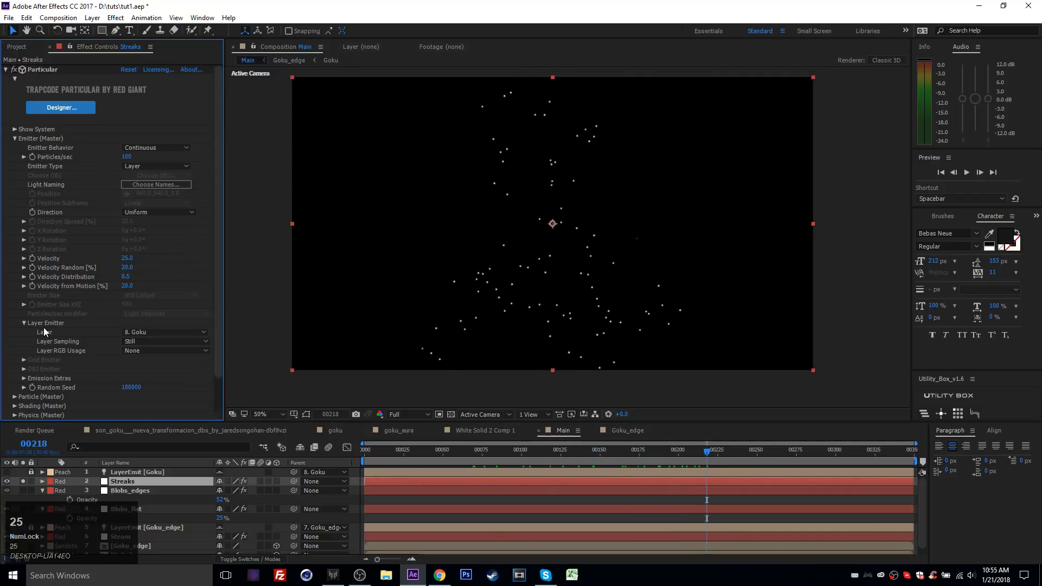
Set the Physics Gravity on Streaks to -35 and check the rising particles at frame 232.
scroll(43, 330, "down", 2)
left_click(15, 380)
scroll(83, 385, "down", 1)
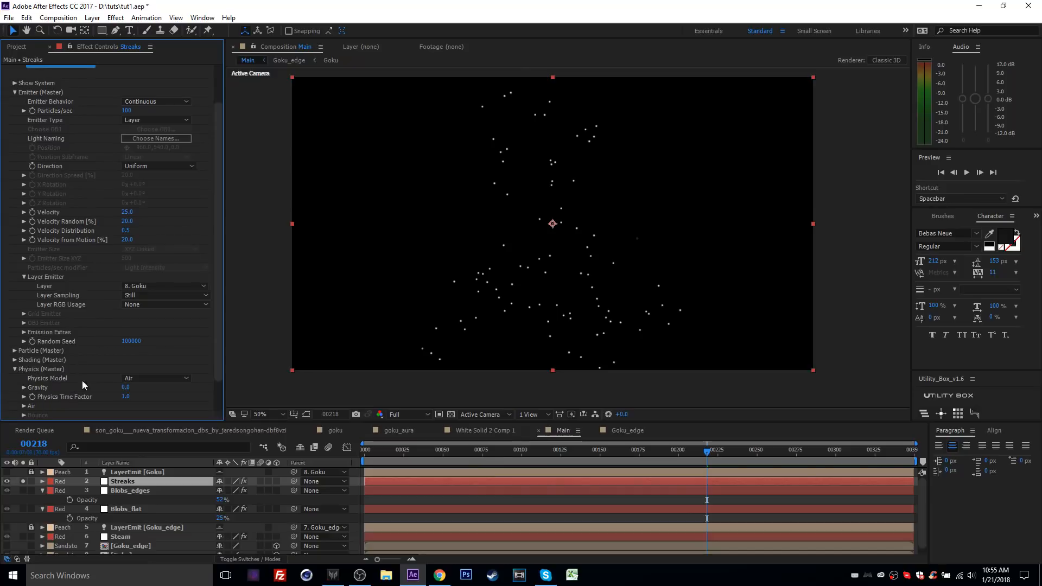
left_click(126, 387)
key("BackSpace")
type("-3")
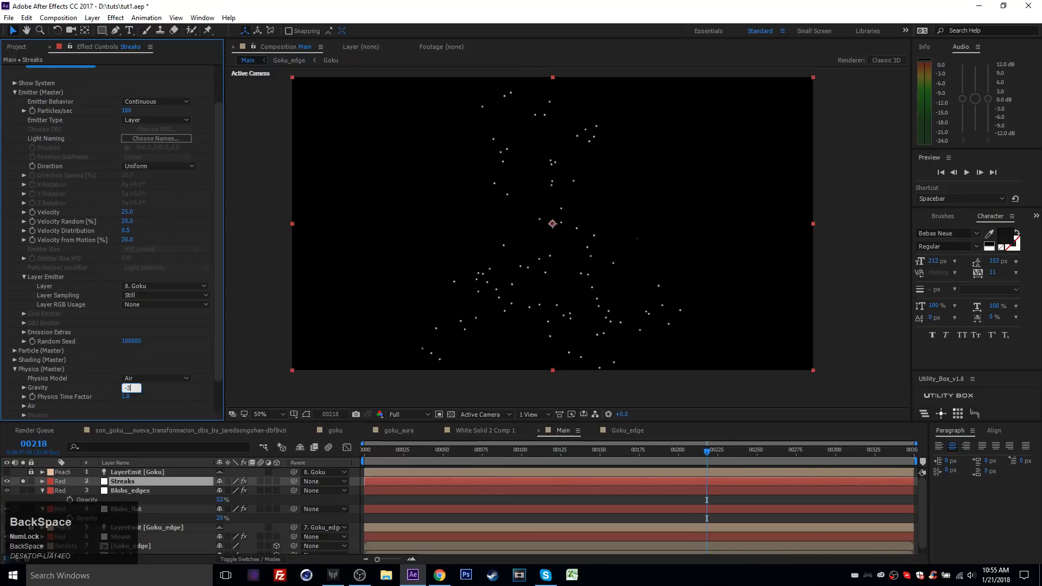
type("35")
key("Return")
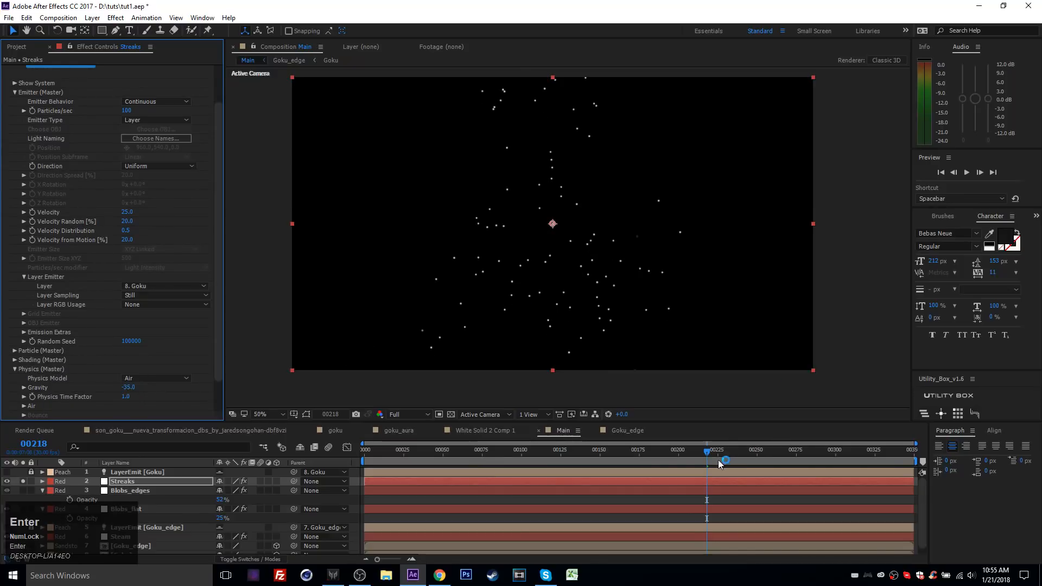
mouse_move(718, 461)
left_mouse_down()
mouse_move(539, 465)
mouse_move(728, 448)
left_mouse_up()
Set the Aux System to emit continuously and preview the particle trails up to frame 269.
scroll(50, 350, "down", 1)
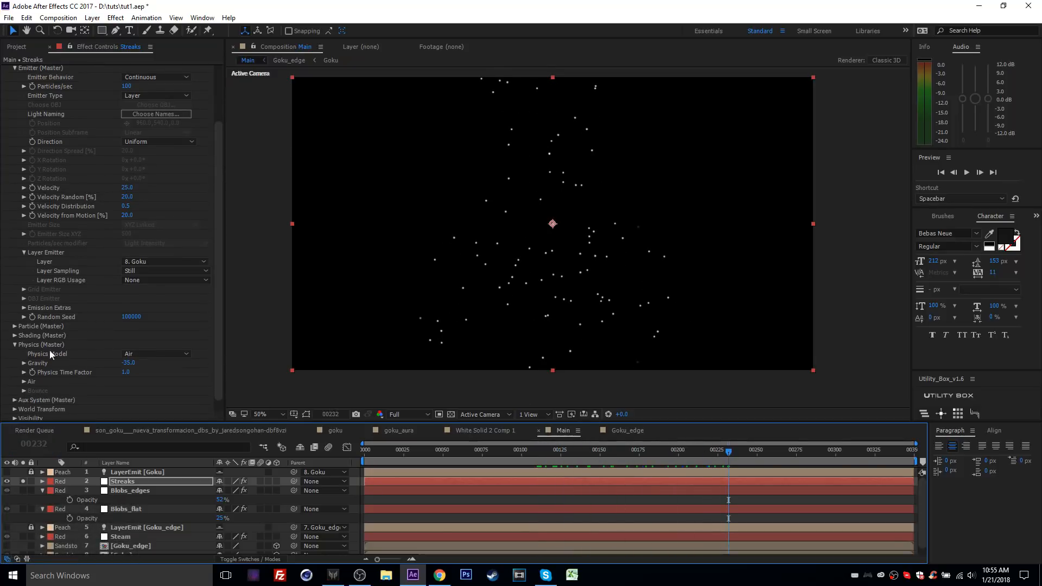
left_click(14, 400)
scroll(151, 339, "down", 5)
left_click(134, 175)
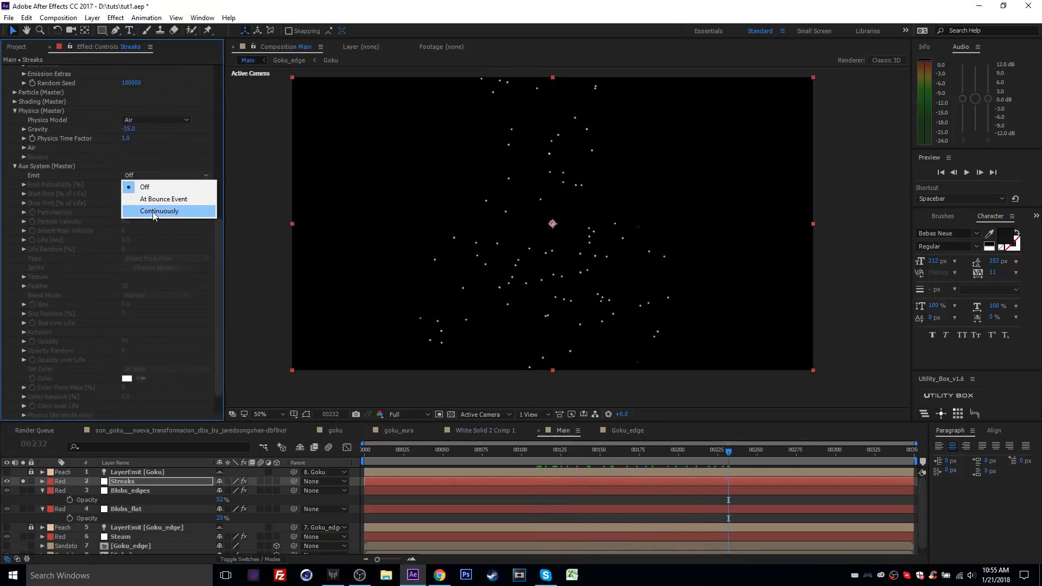
left_click(153, 212)
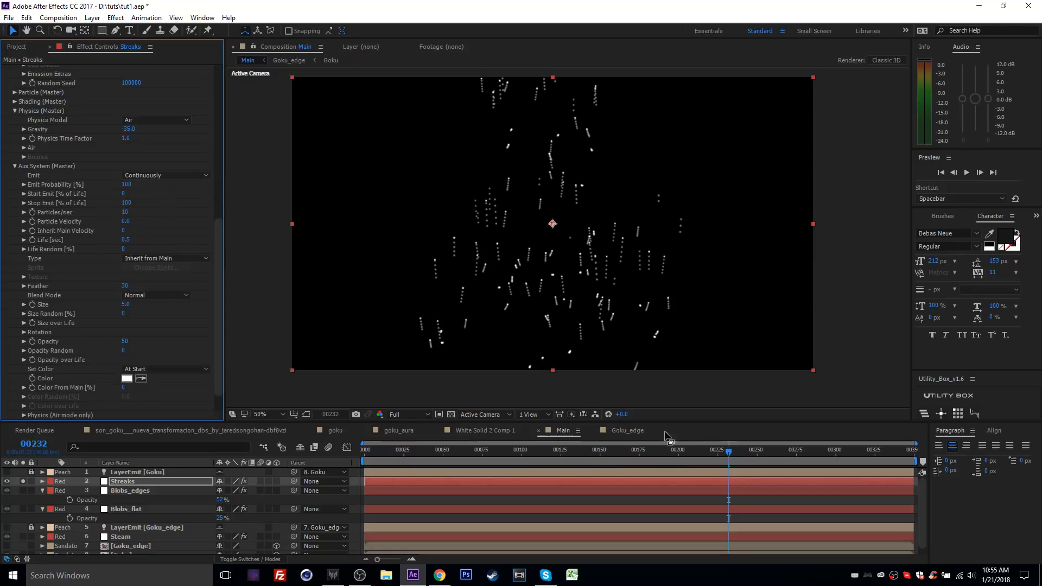
left_click_drag(674, 451, 791, 450)
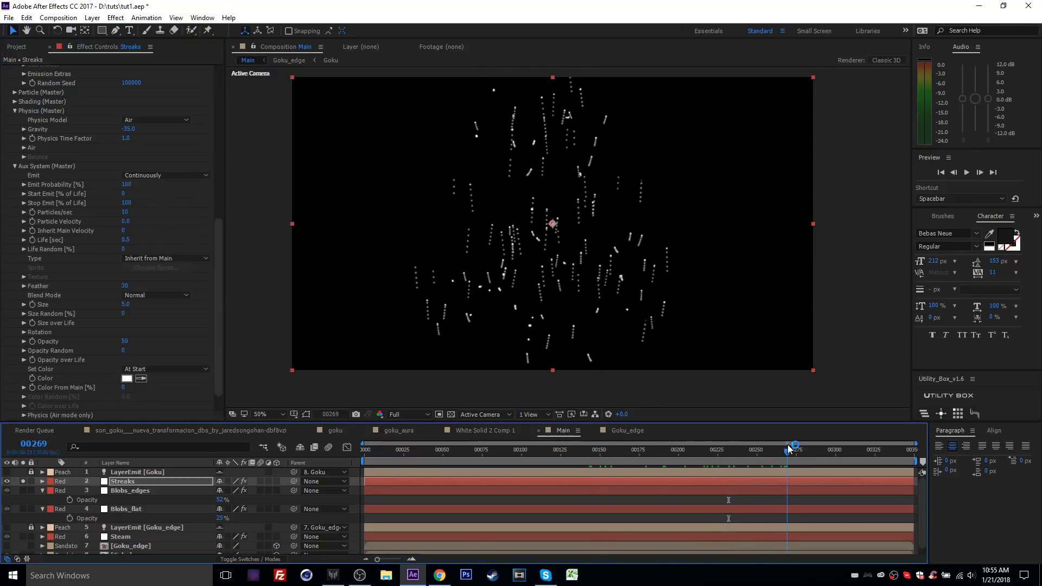
Compare with the Goku reference image in Chrome, return to After Effects, and set the emitter's Particles/sec on Streaks to 50.
left_click(439, 576)
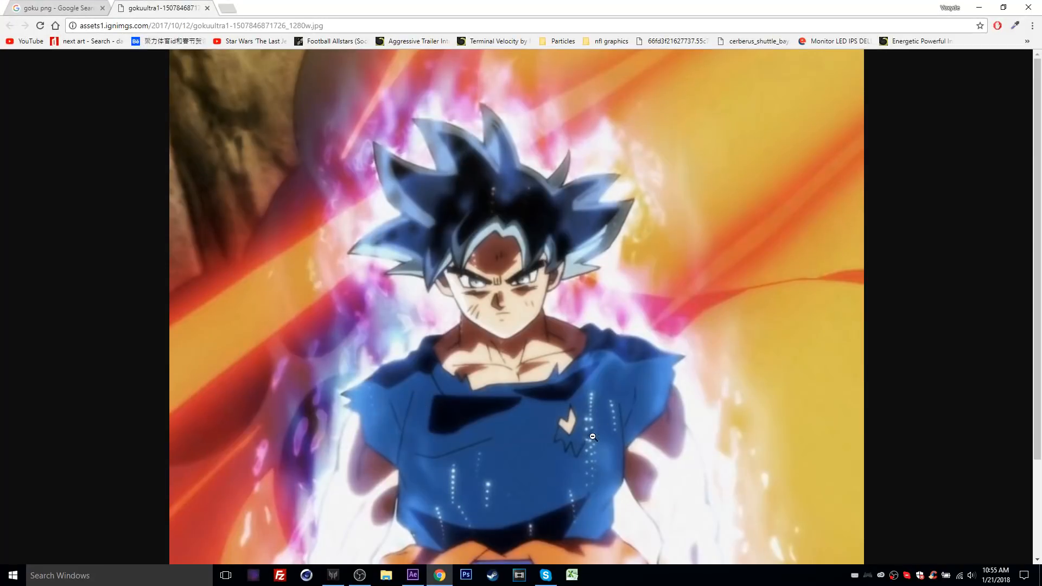
left_click(412, 575)
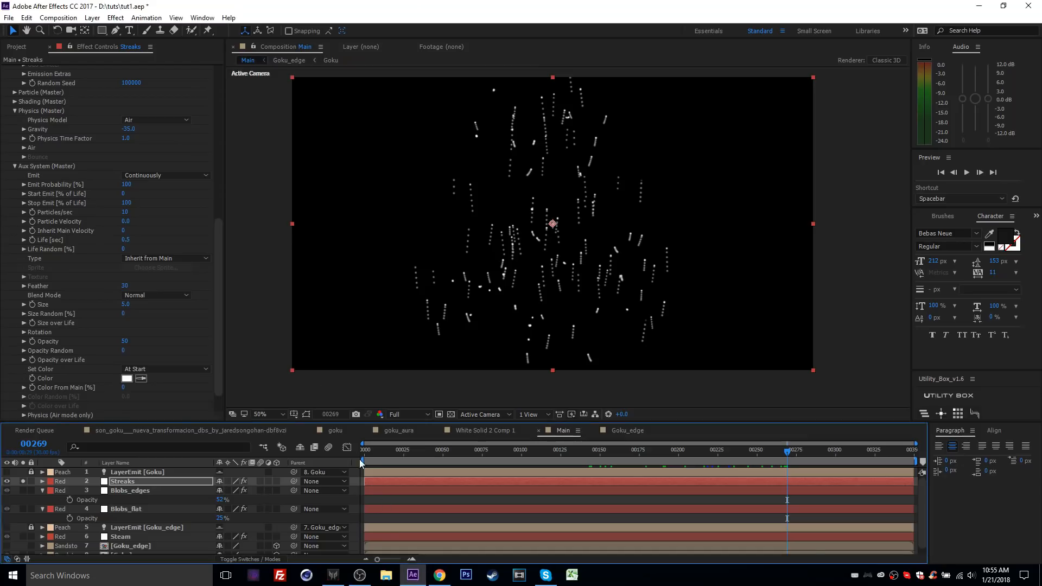
scroll(156, 209, "up", 5)
scroll(156, 208, "up", 2)
left_click(132, 157)
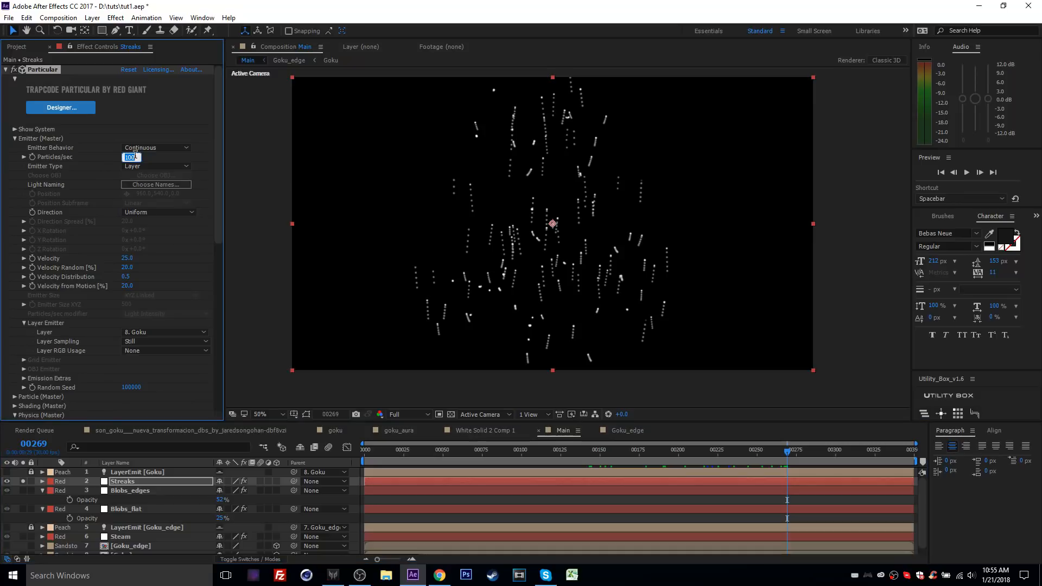
type("50")
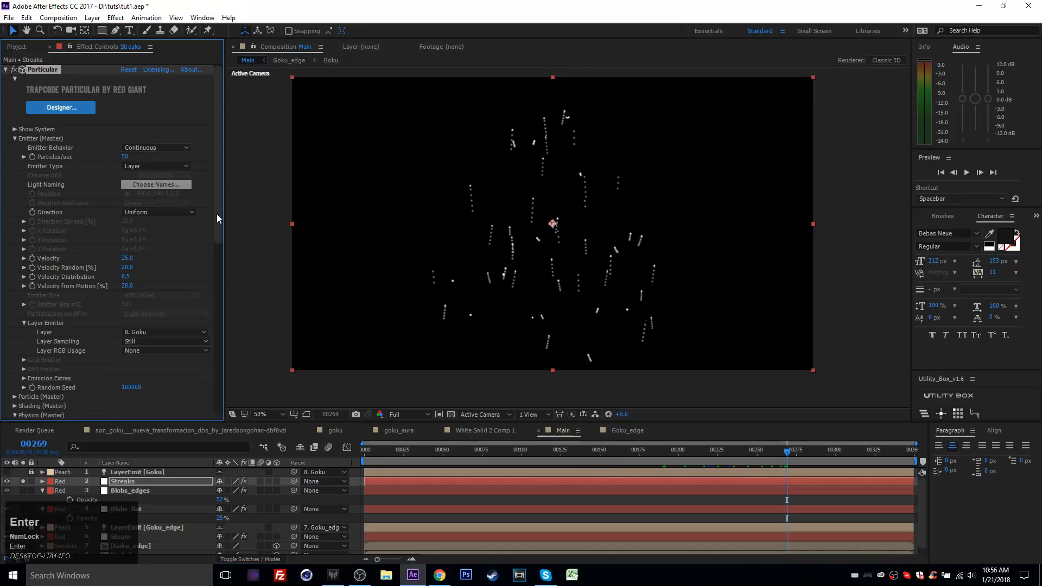
left_click_drag(729, 453, 749, 460)
Set the main particle Size on Streaks to 0 so only the auxiliary trails render.
scroll(141, 261, "down", 3)
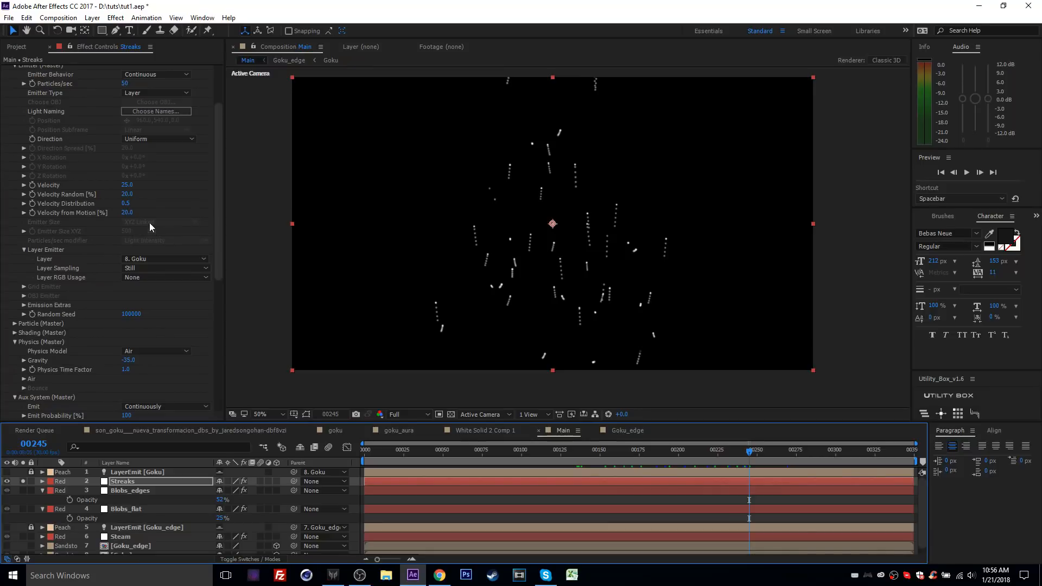
left_click(15, 324)
scroll(16, 326, "down", 3)
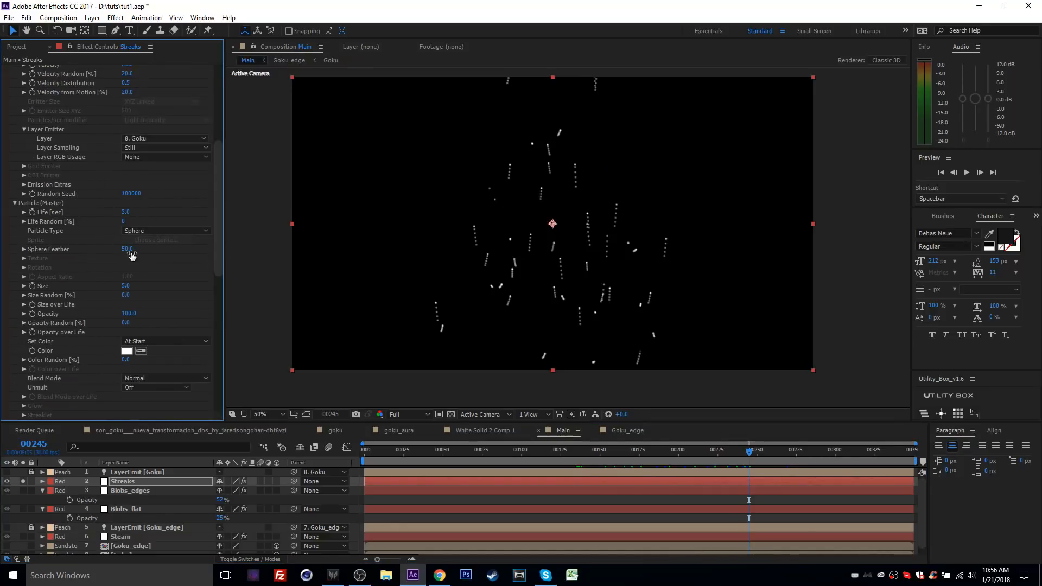
left_click(124, 286)
type("0")
key("Return")
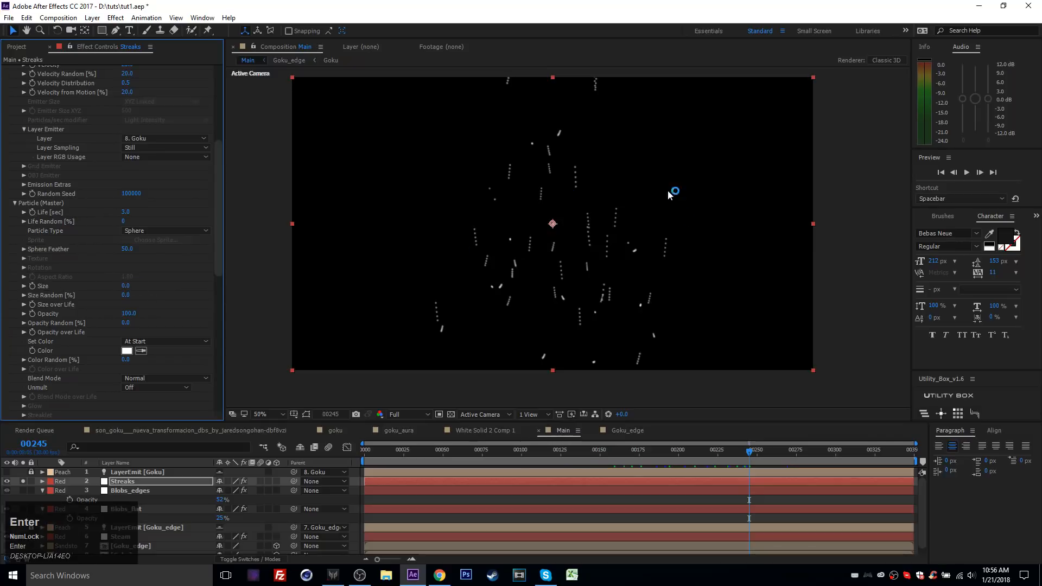
Set the Aux System particle life to 0.8 seconds and check the longer trails at frame 248.
scroll(161, 238, "down", 6)
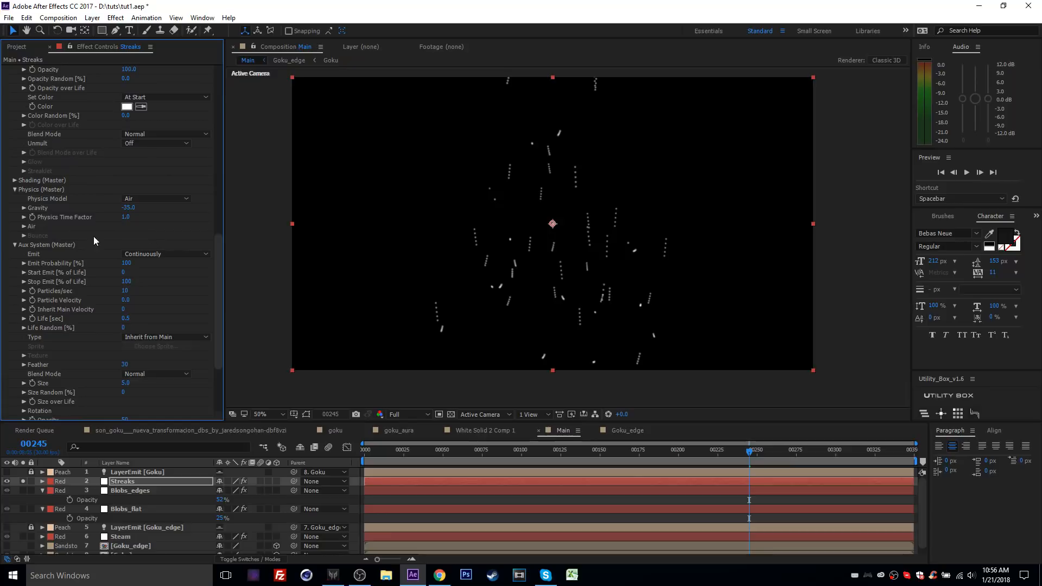
scroll(81, 242, "down", 1)
left_click(127, 294)
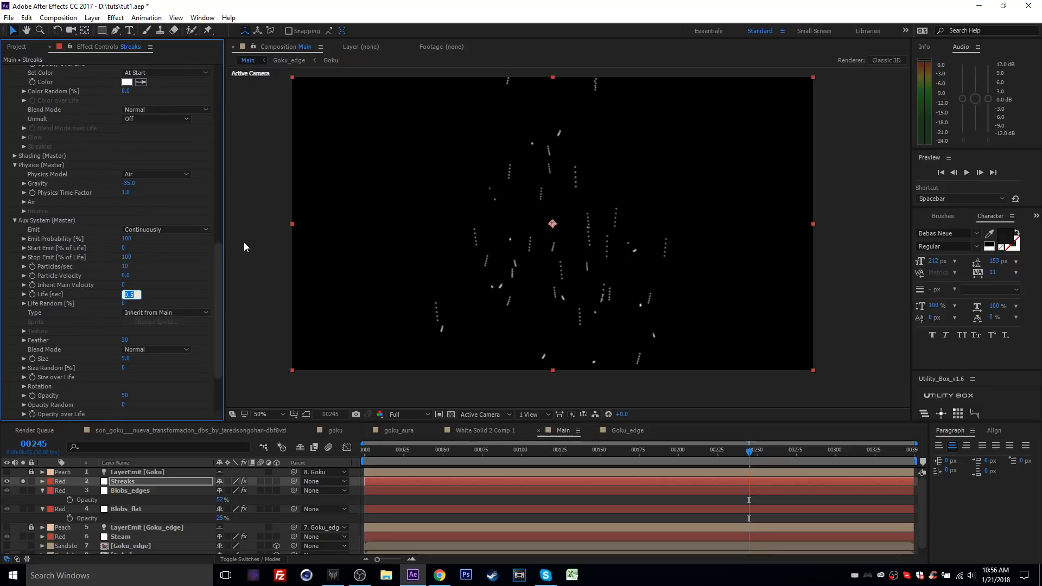
type(".8")
key("Return")
left_click_drag(733, 450, 754, 448)
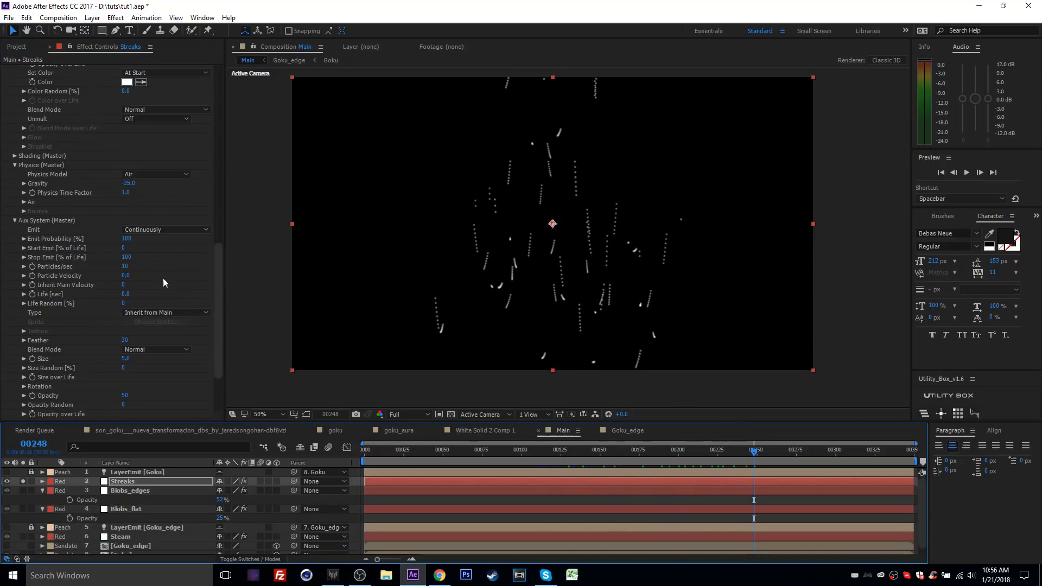
Set the Aux System particle Feather to 50.
left_click(13, 343)
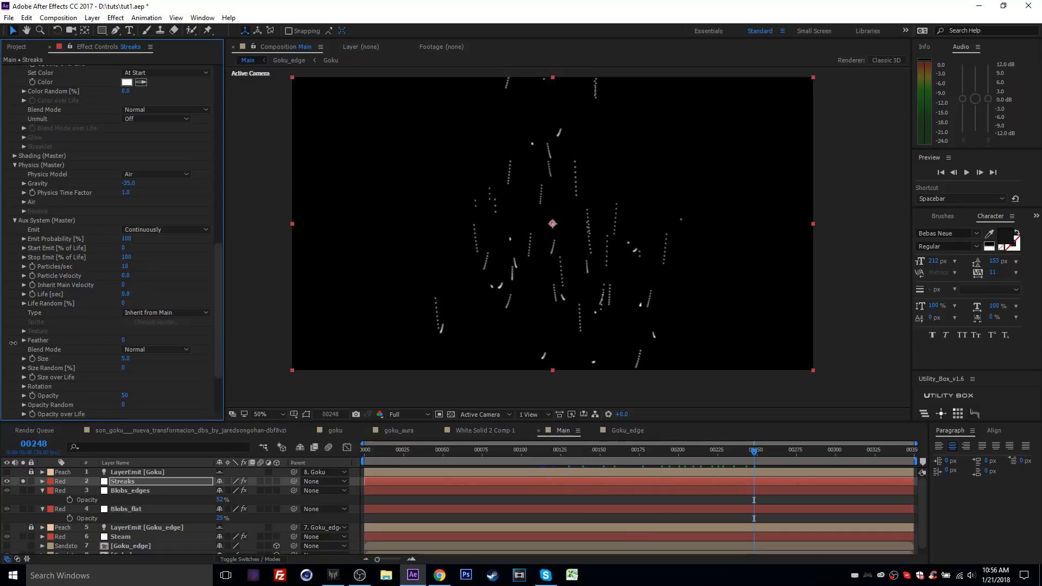
left_click(124, 341)
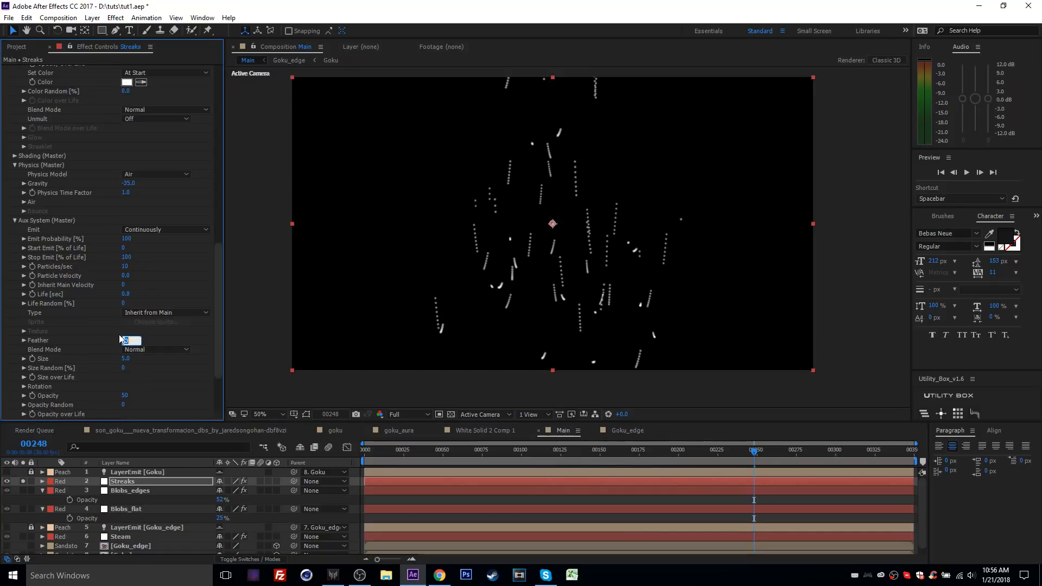
type("50")
key("Return")
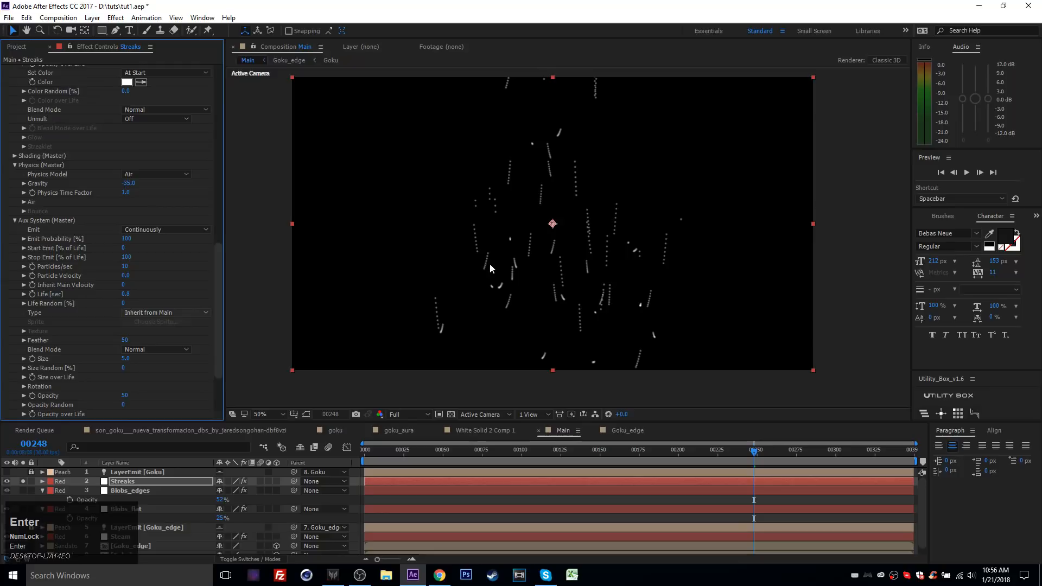
Set the Aux System Particles/sec to 15 for denser trails and check the streaks at frame 218.
scroll(507, 265, "up", 2)
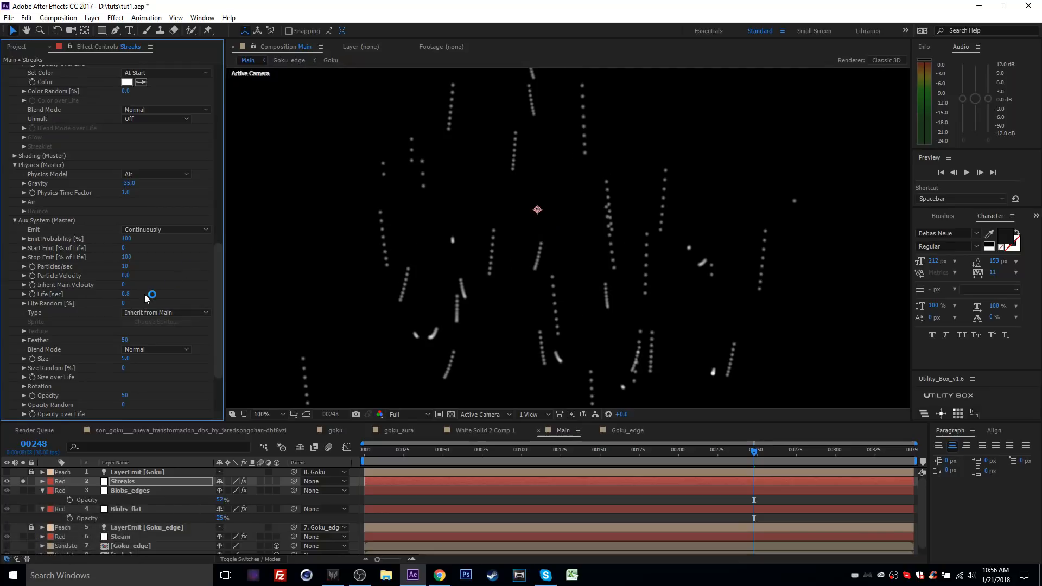
left_click(126, 267)
type("15")
key("Return")
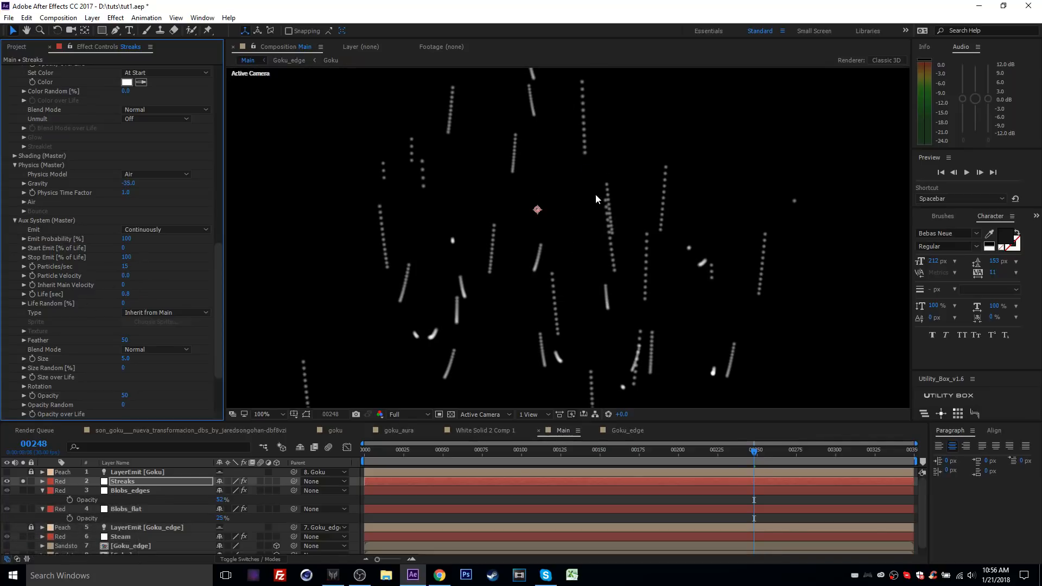
scroll(564, 212, "down", 2)
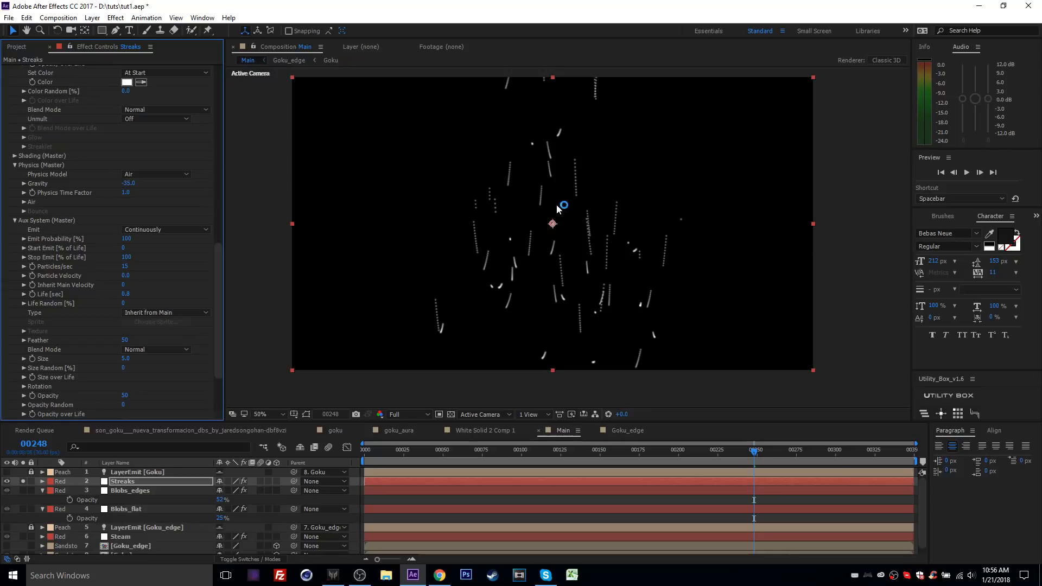
left_click_drag(782, 458, 707, 459)
Set the emitter's Particles/sec on Streaks to 35 and check the result at frame 262.
scroll(71, 239, "up", 8)
scroll(82, 217, "up", 8)
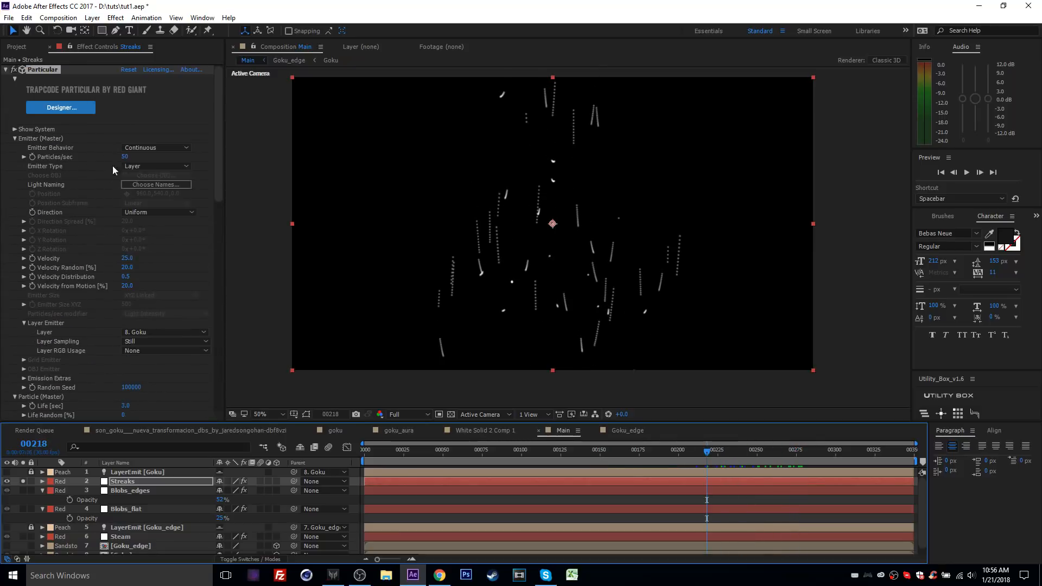
left_click(126, 157)
type("35")
key("Return")
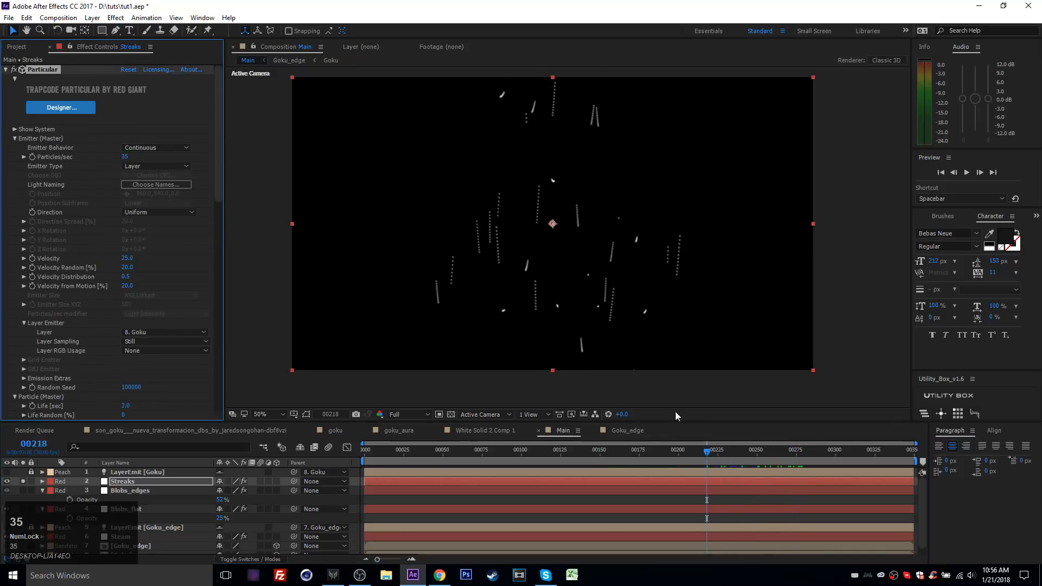
left_click_drag(675, 453, 777, 455)
Apply the descending linear ramp preset to the Aux System Size over Life curve and check the tapered trails at frame 215.
scroll(108, 261, "down", 15)
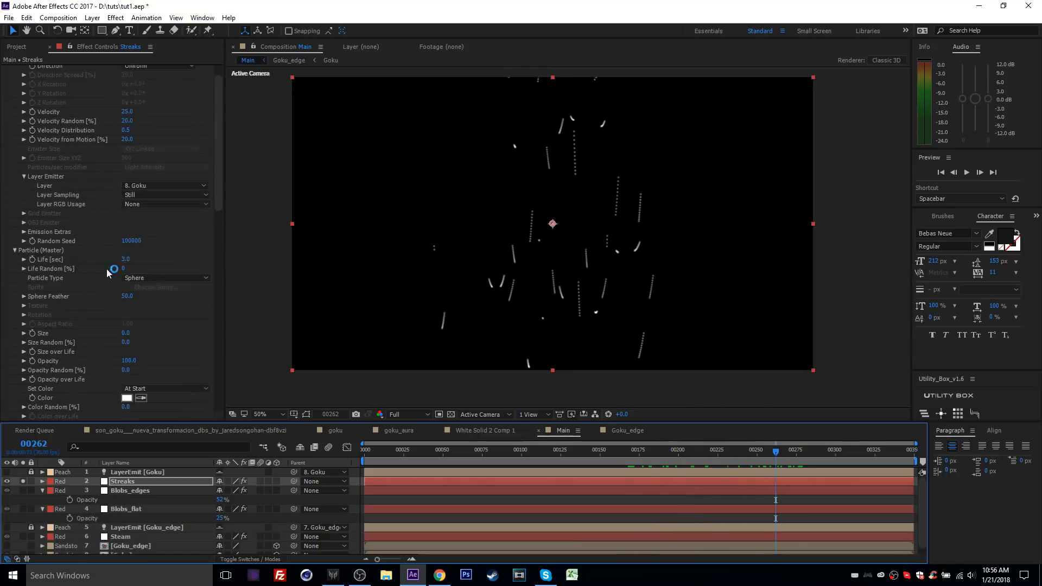
scroll(153, 308, "down", 4)
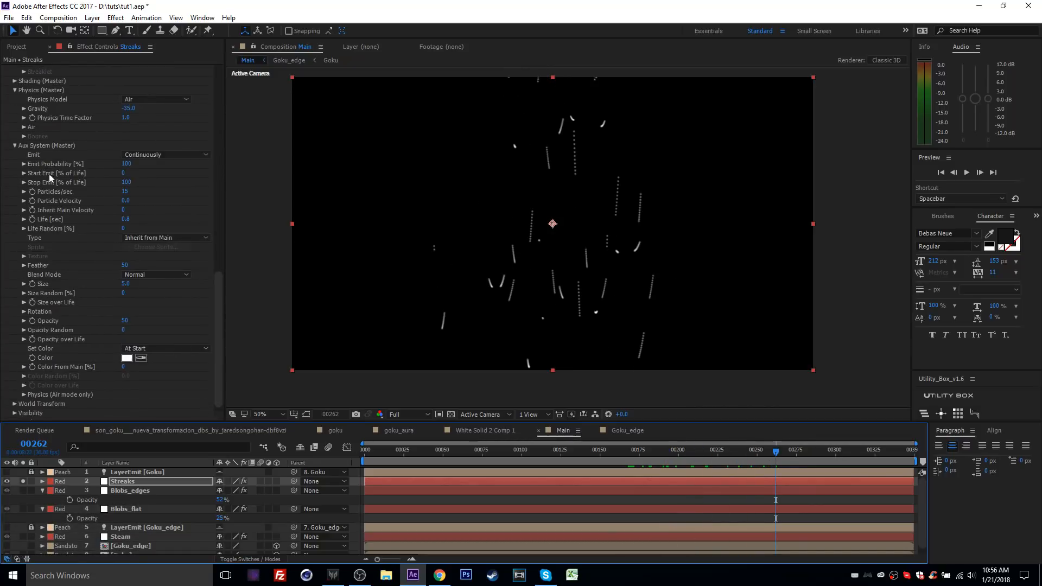
left_click(24, 302)
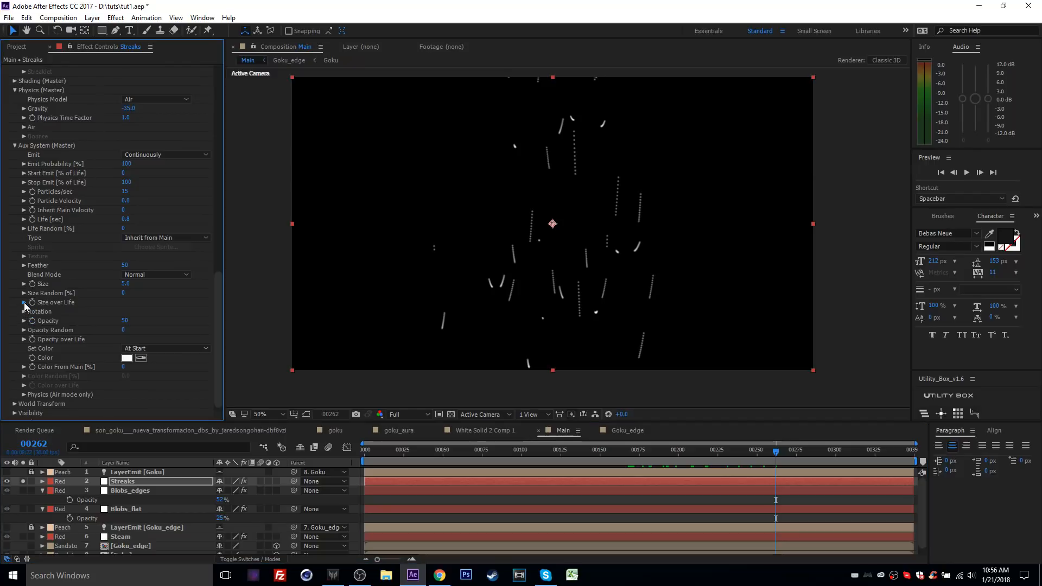
left_click(177, 330)
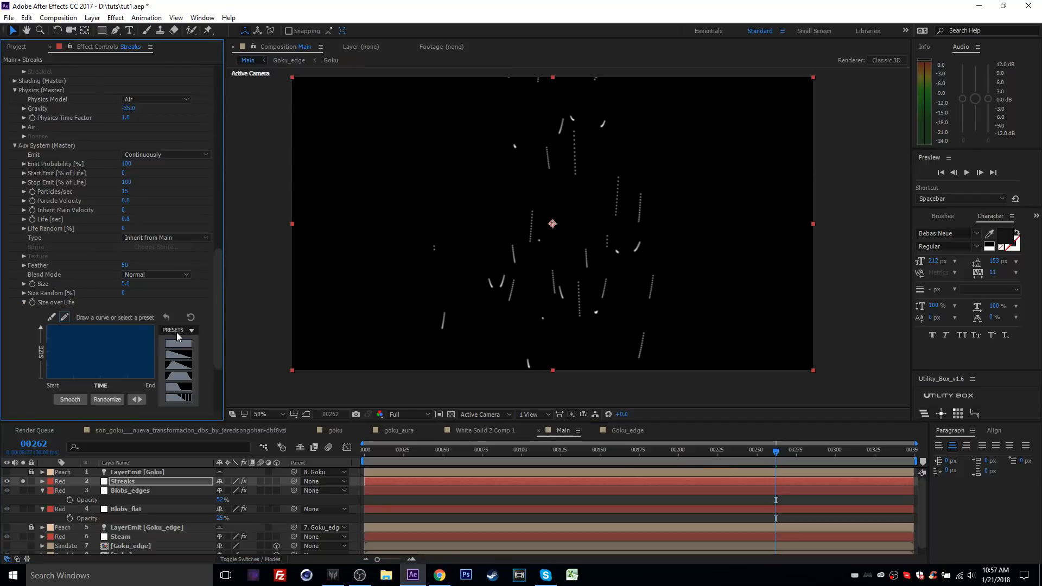
left_click(181, 356)
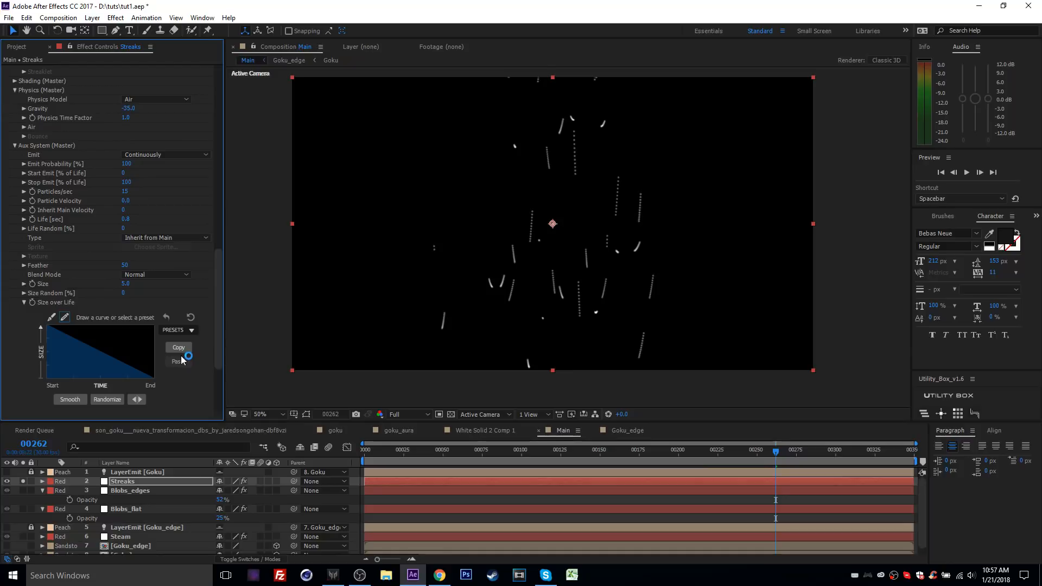
key("/")
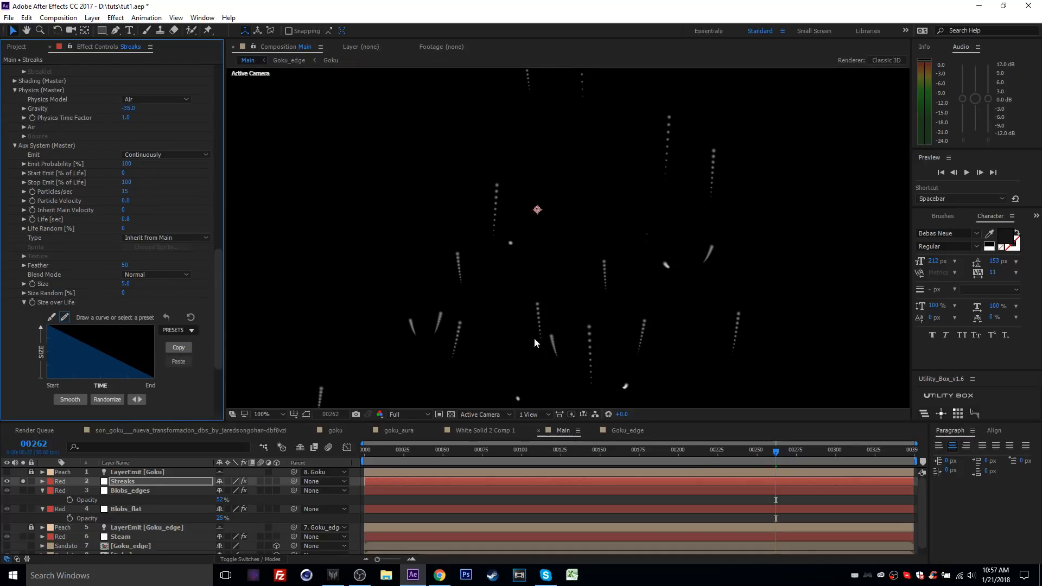
left_click_drag(765, 450, 703, 461)
scroll(511, 255, "down", 1)
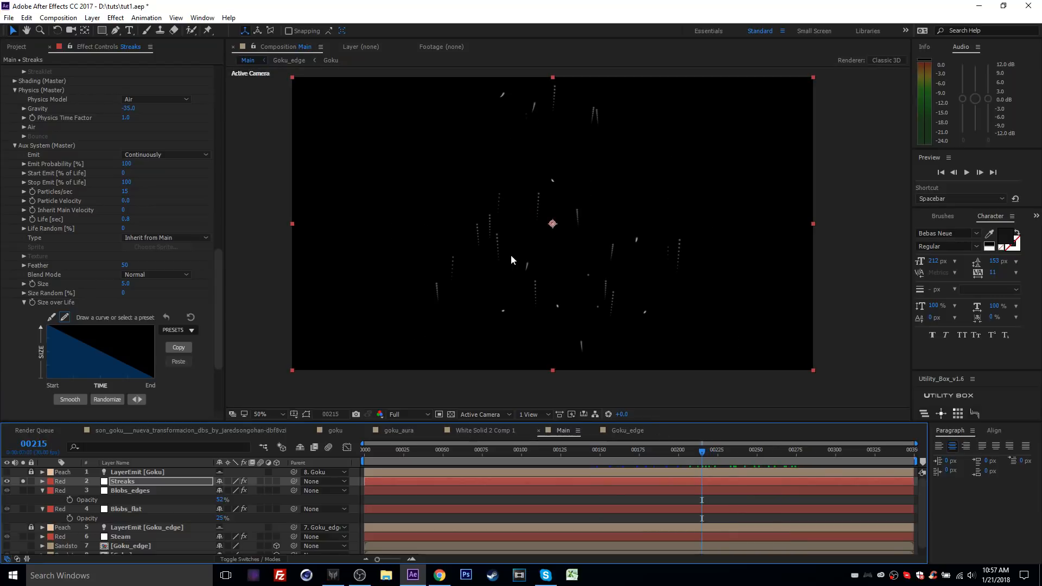
Add a Glow effect to the Streaks layer and inspect the dotted trails up close.
left_click(116, 18)
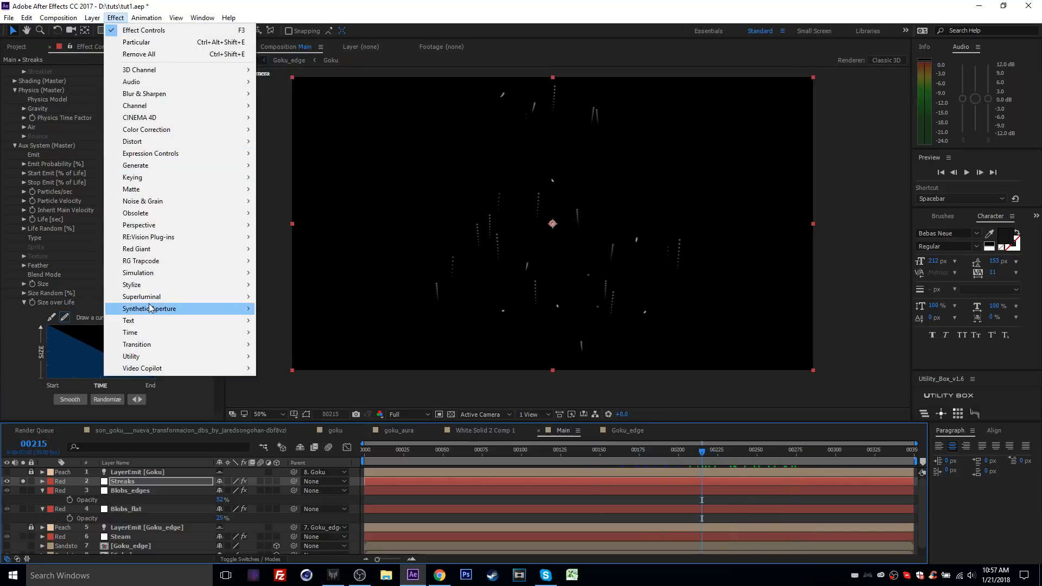
mouse_move(149, 291)
left_click(279, 475)
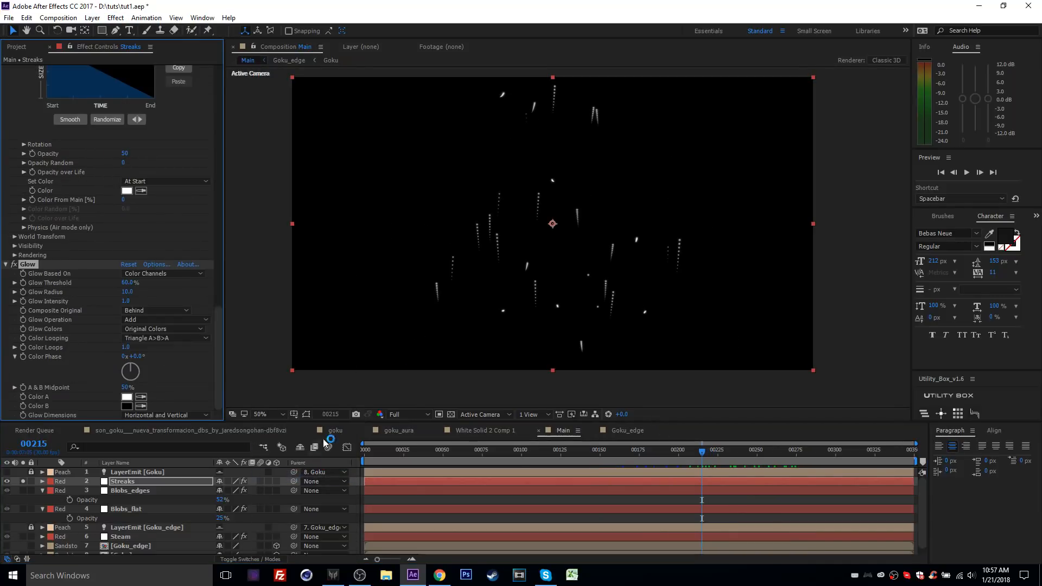
scroll(488, 281, "up", 2)
Add a second Glow effect to Streaks with a Glow Radius of 61 and a Glow Threshold of 69.8%.
left_click(116, 17)
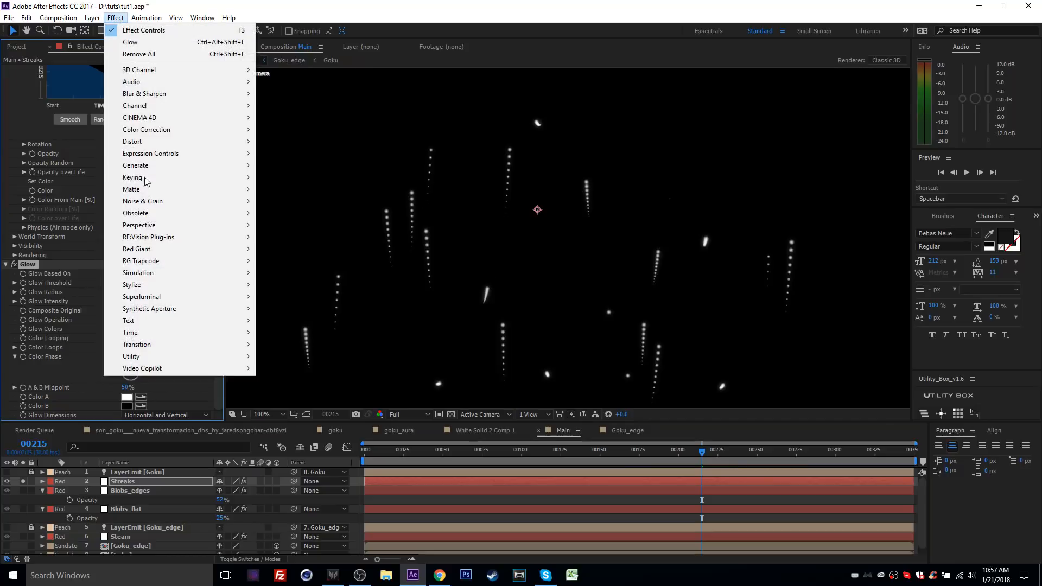
mouse_move(147, 290)
left_click(279, 476)
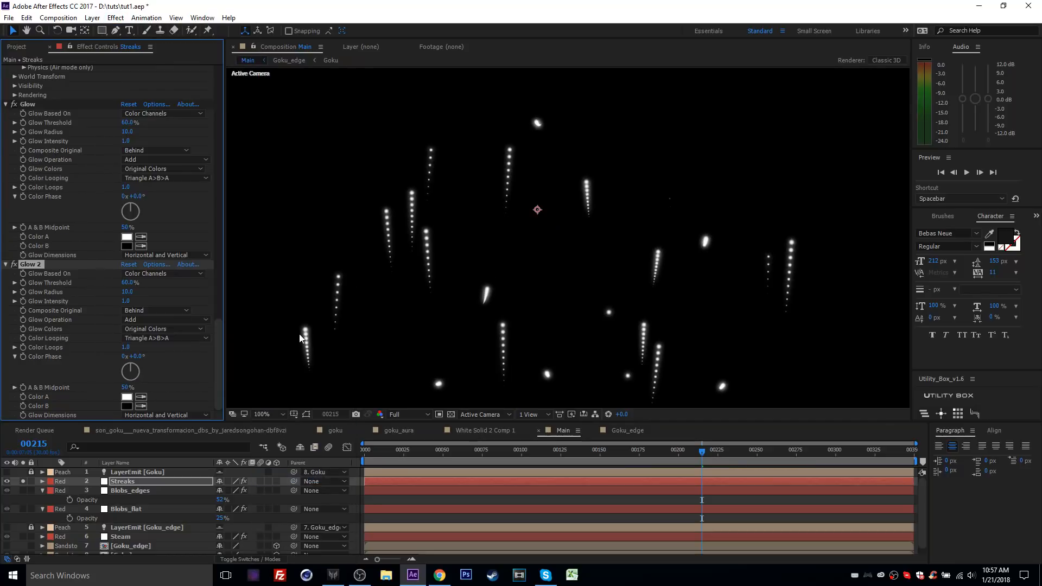
left_click_drag(127, 292, 154, 293)
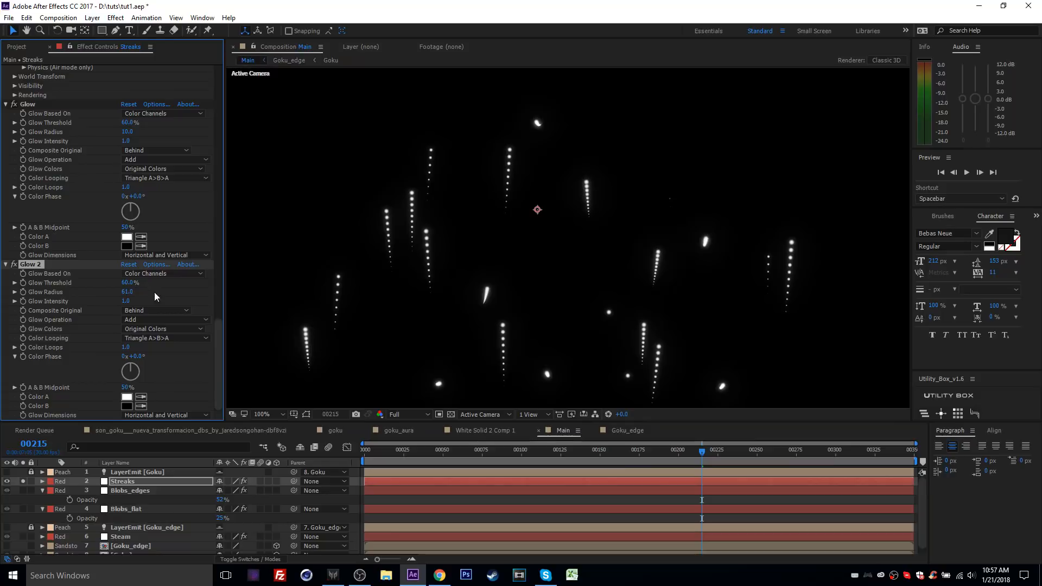
scroll(448, 255, "down", 2)
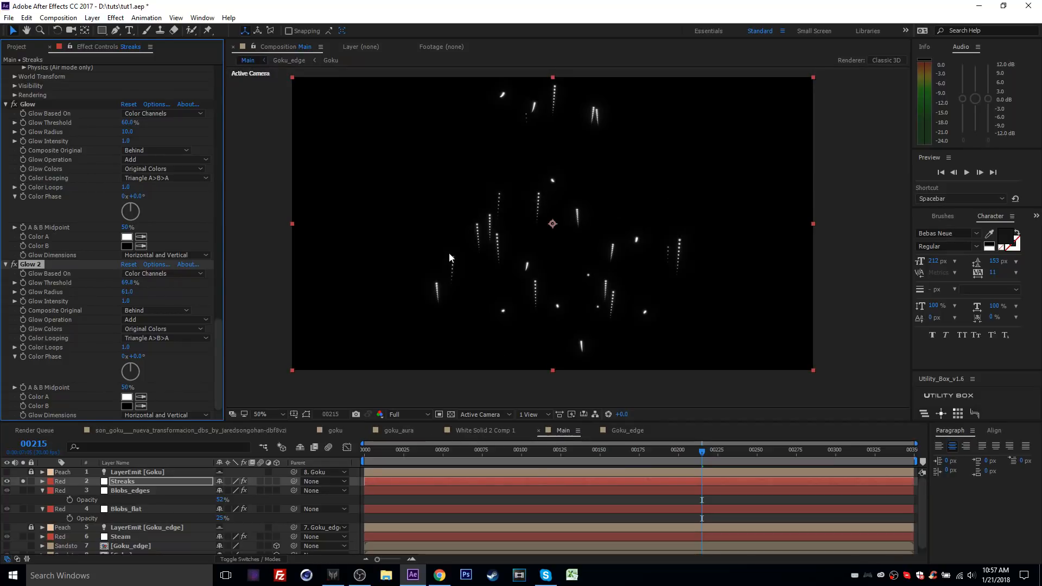
Add a Solid Composite effect to Streaks and set its color to black.
left_click(115, 18)
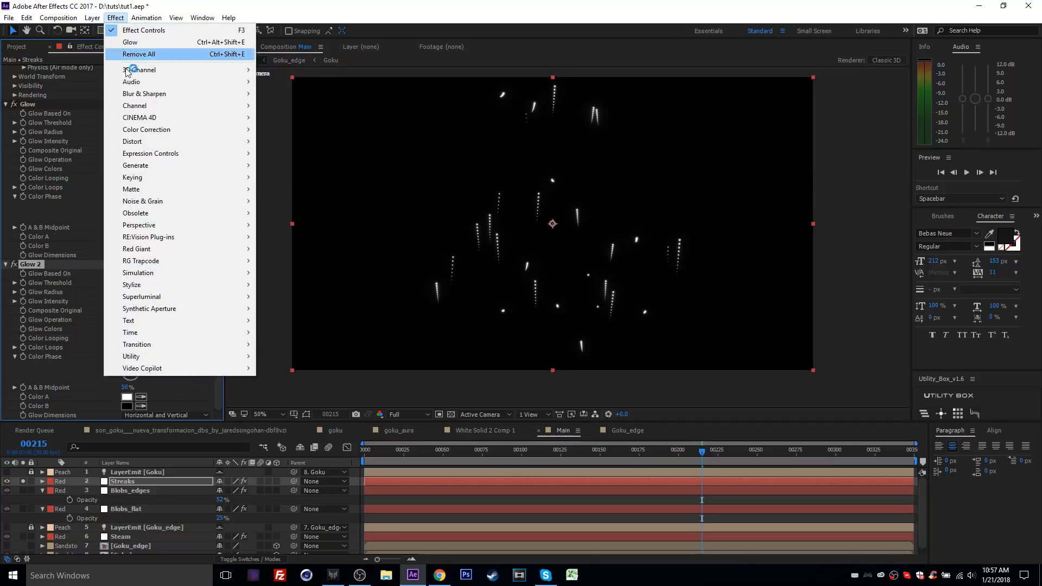
mouse_move(142, 108)
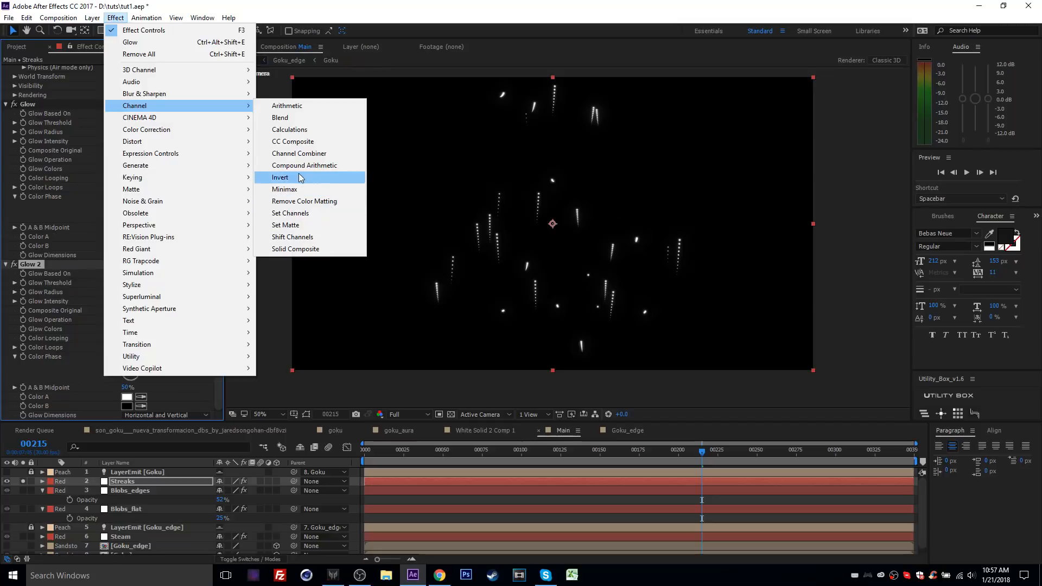
left_click(296, 249)
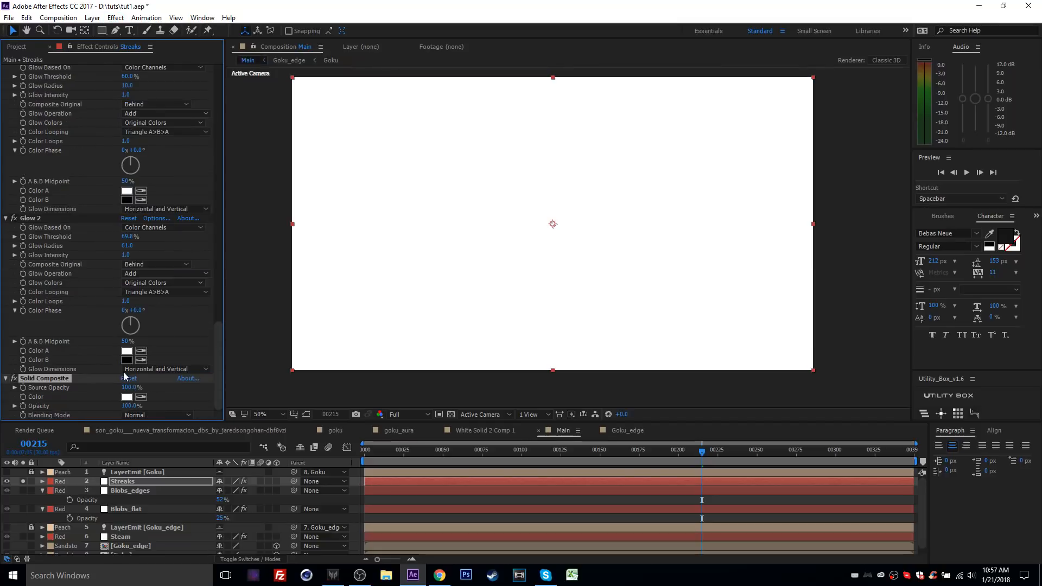
left_click(131, 399)
left_click(61, 401)
key("Return")
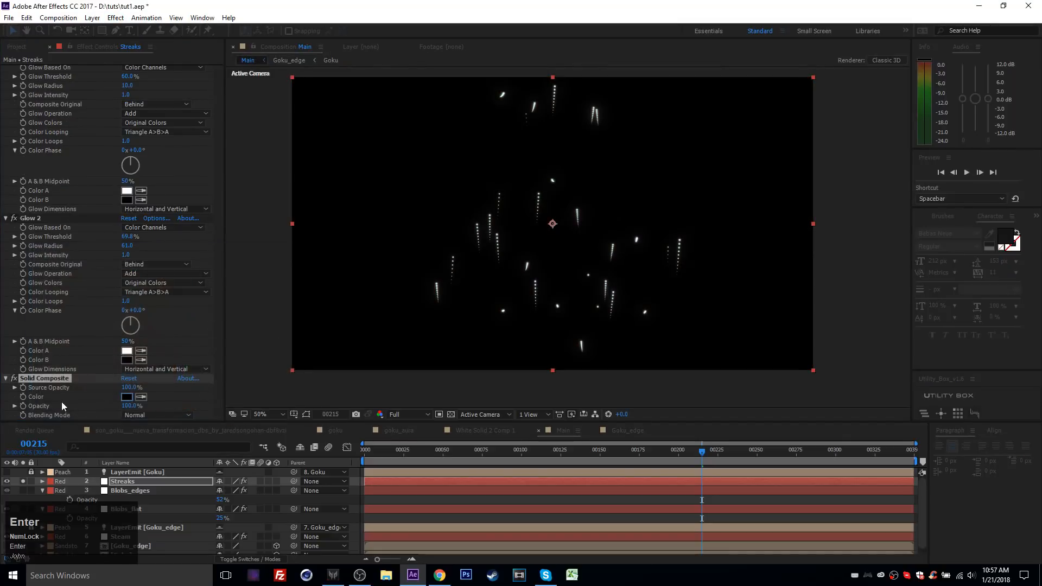
Add a Tritone effect to Streaks with fully saturated blue midtones and inspect the colored trails.
left_click(115, 17)
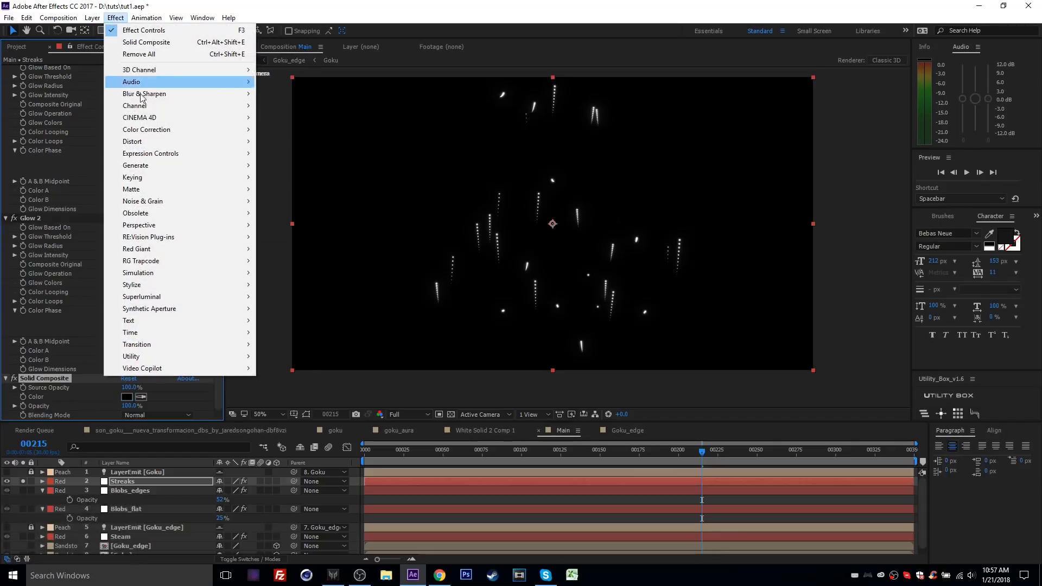
mouse_move(152, 131)
left_click(282, 512)
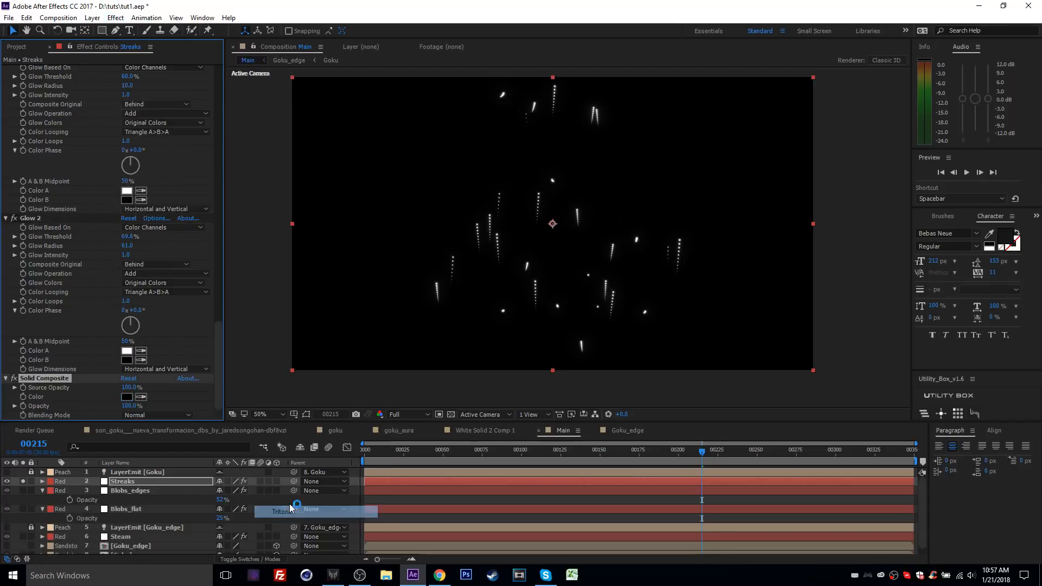
left_click(127, 395)
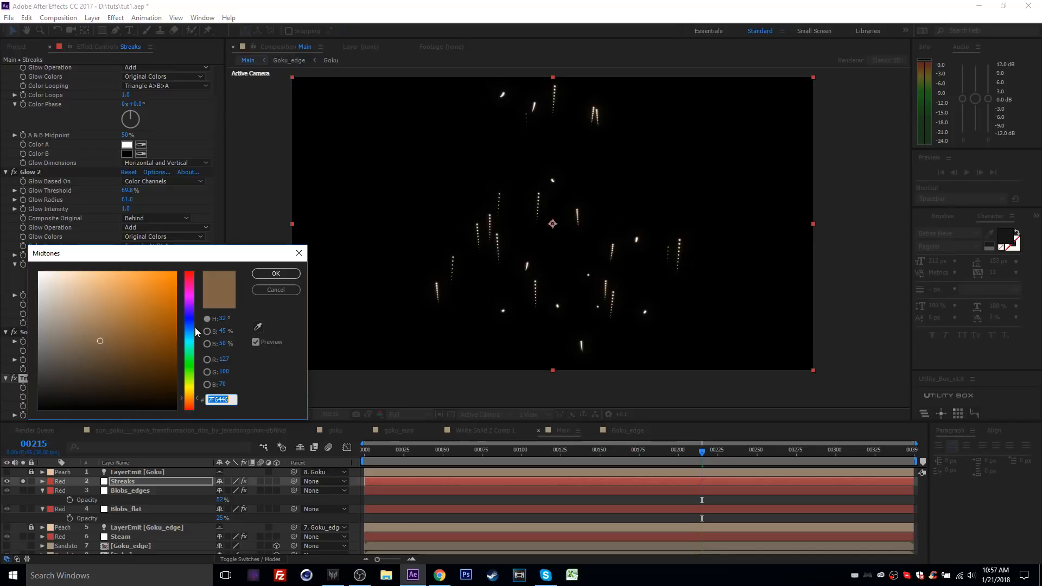
left_click(189, 337)
left_click(157, 313)
left_click_drag(171, 292, 177, 271)
left_click_drag(191, 320, 187, 328)
left_click(276, 273)
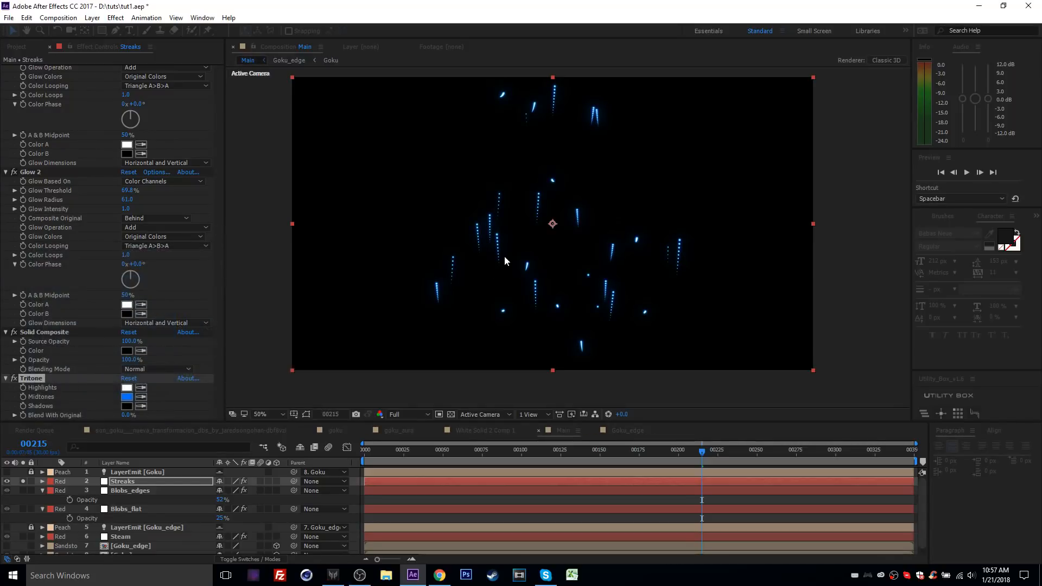
key("period")
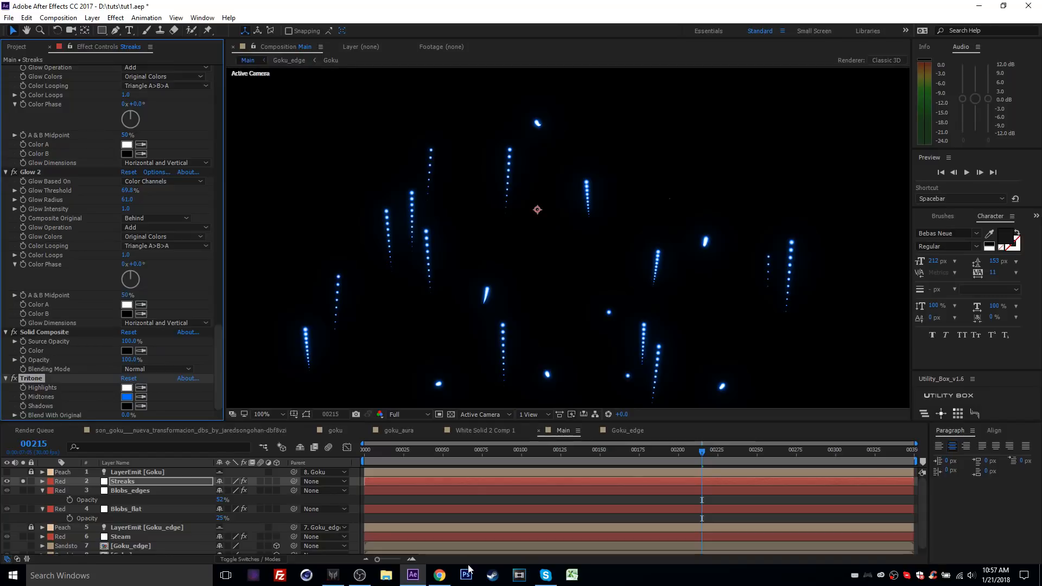
Switch briefly to Chrome and back, and turn off solo for the Streaks layer.
left_click(439, 575)
left_click(439, 573)
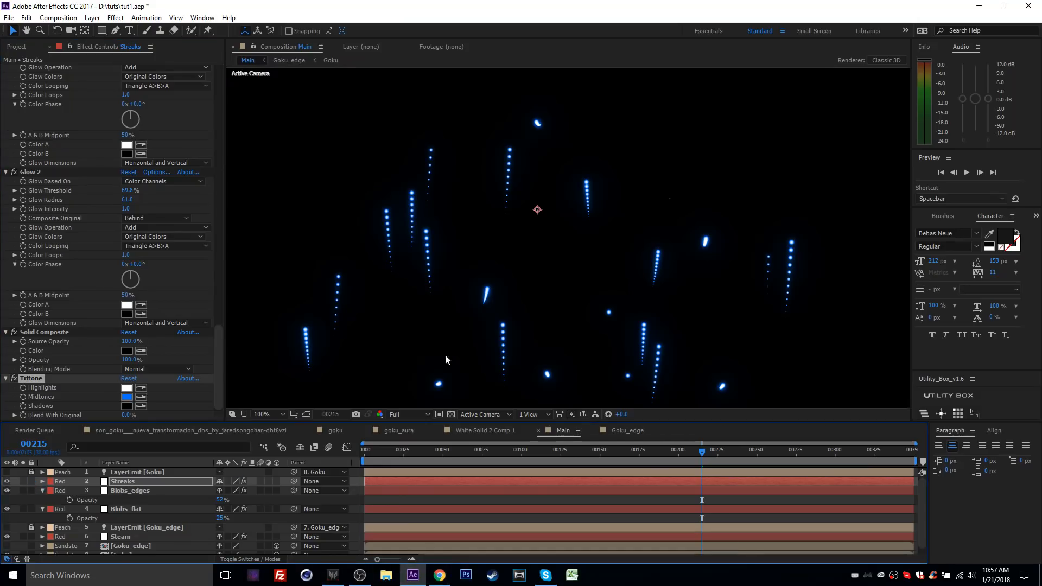
scroll(497, 319, "down", 1)
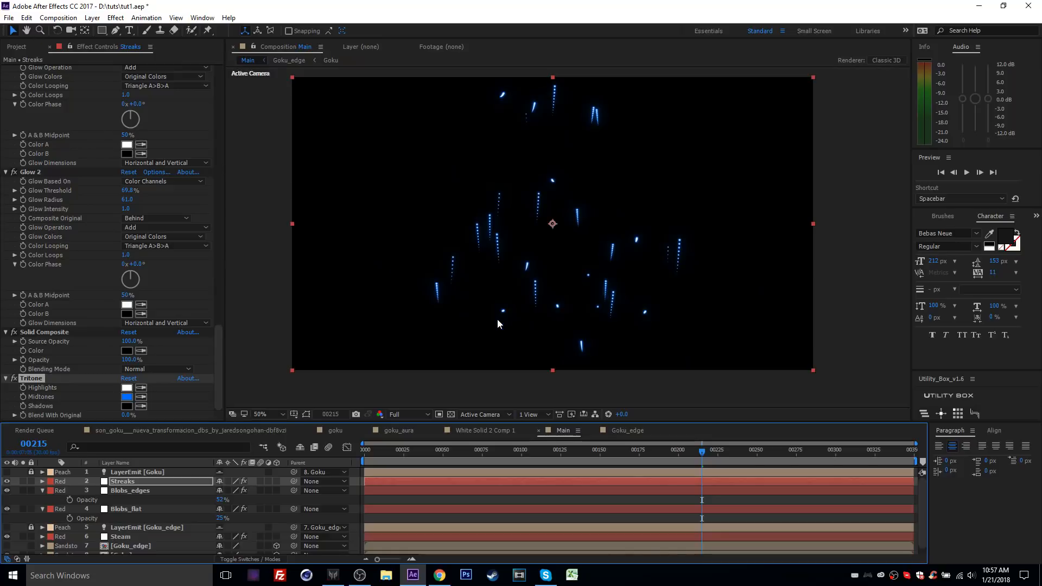
scroll(29, 506, "down", 1)
scroll(22, 532, "up", 1)
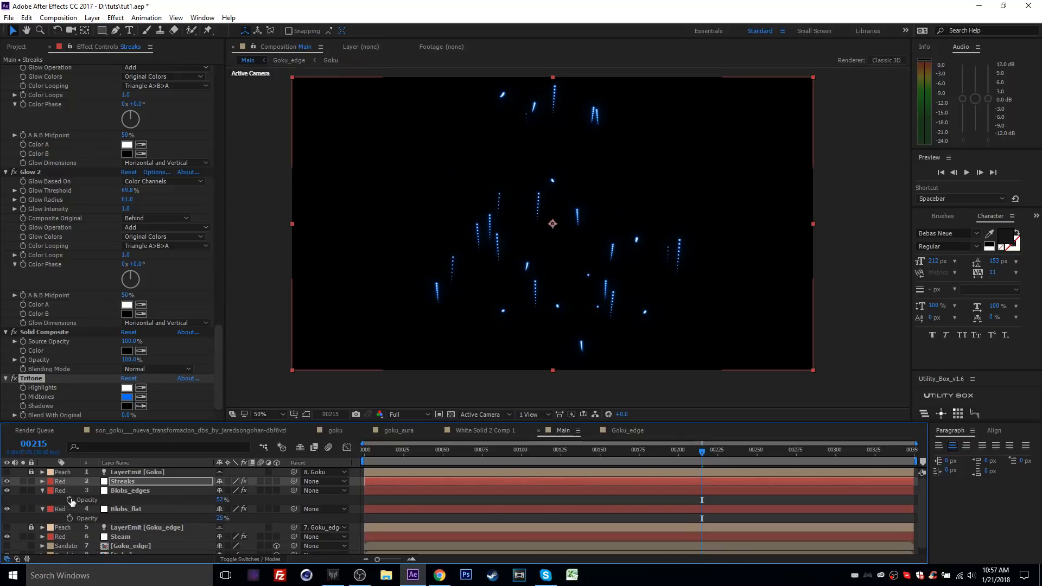
Set the Streaks layer's blending mode to Add and inspect the full composite in an enlarged view.
left_click(130, 483)
key("F4")
scroll(21, 487, "down", 1)
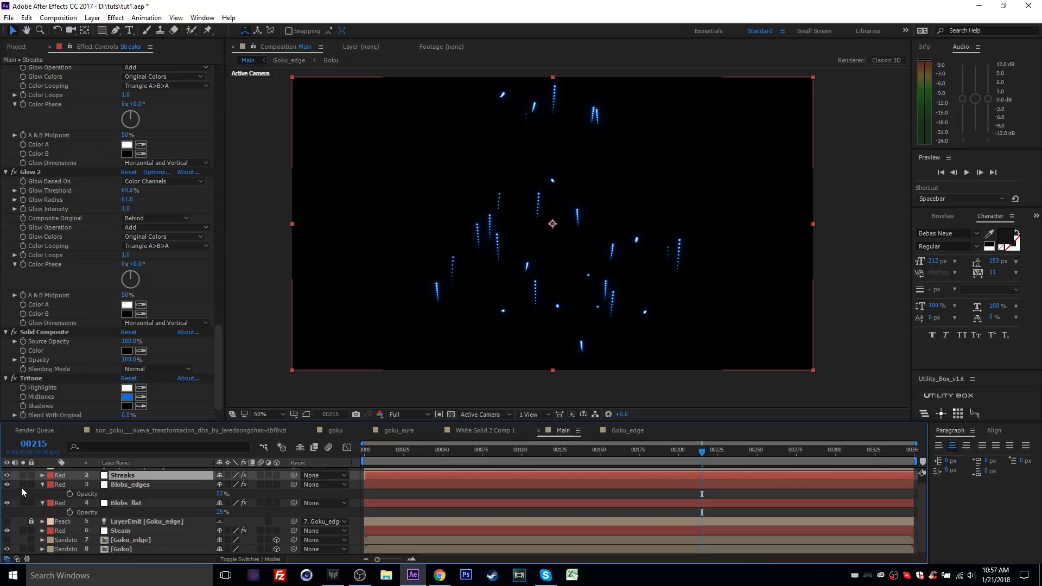
left_click(233, 476)
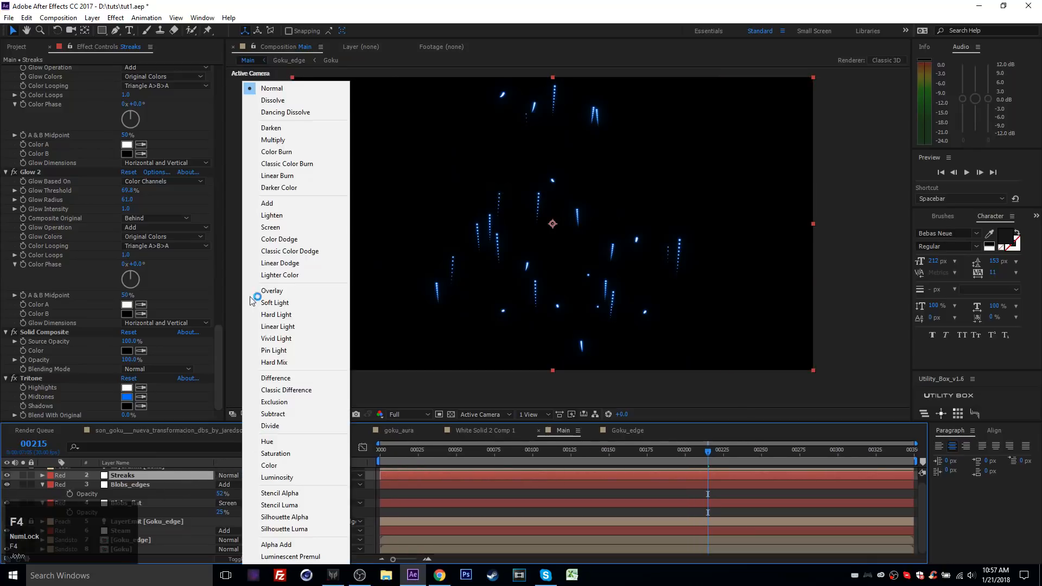
left_click(274, 204)
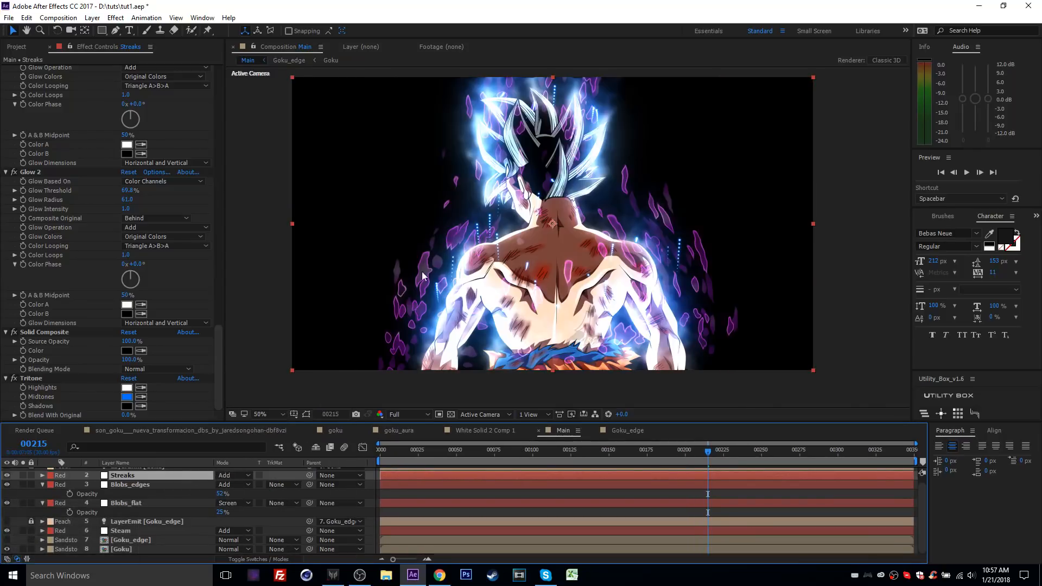
scroll(529, 317, "up", 1)
key("grave")
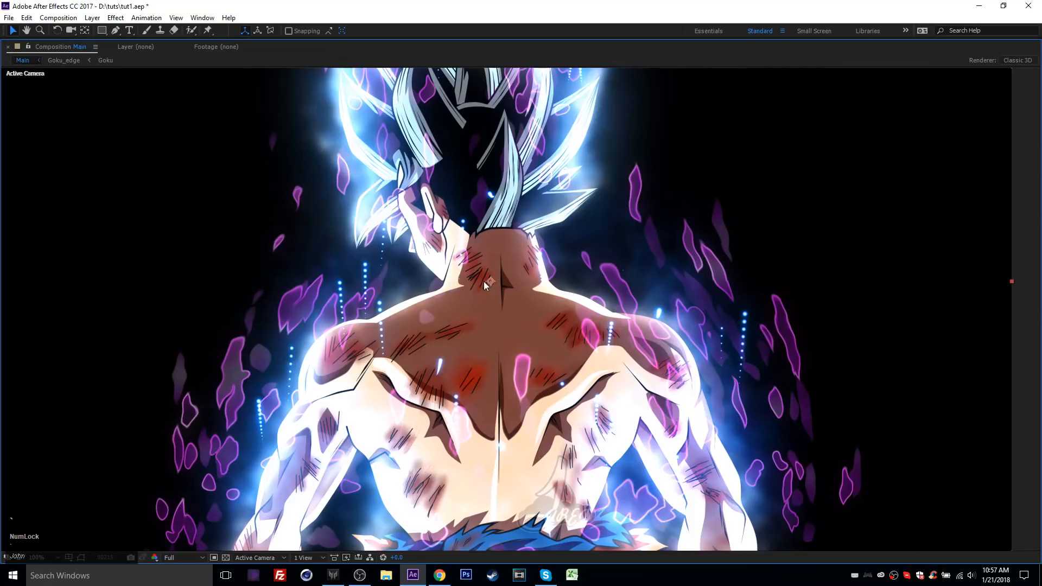
key("grave")
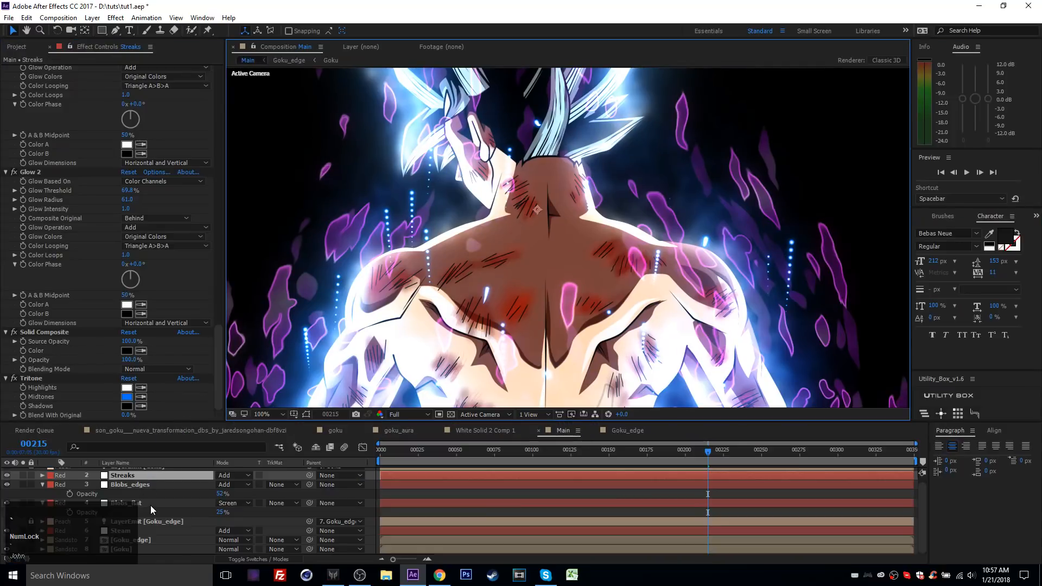
Set the emitter's Particles/sec on Blobs_flat to 350 and compare the enlarged result with the Chrome window.
left_click(151, 506)
left_click(128, 156)
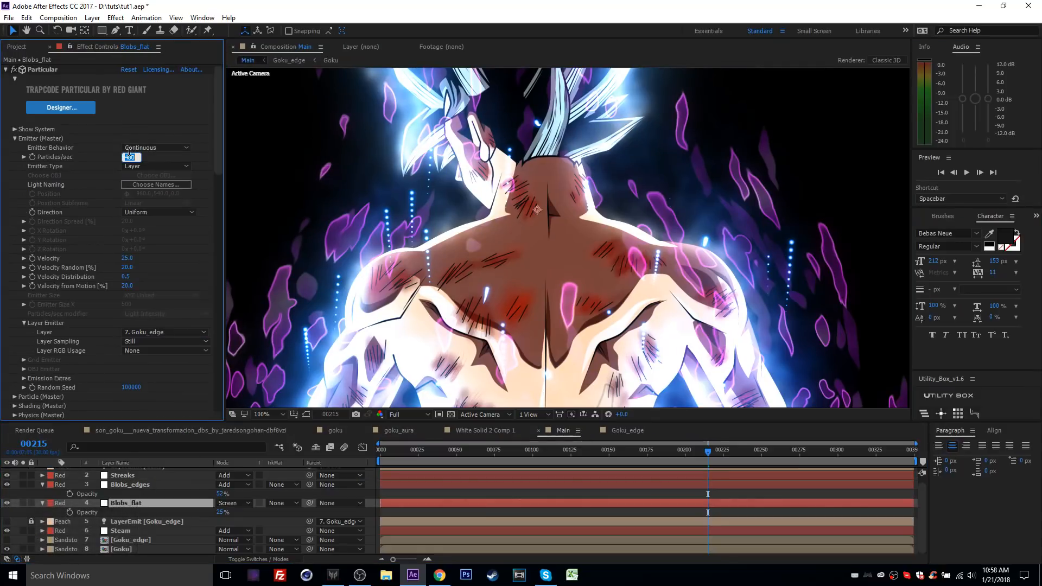
type("350")
key("Return")
key("grave")
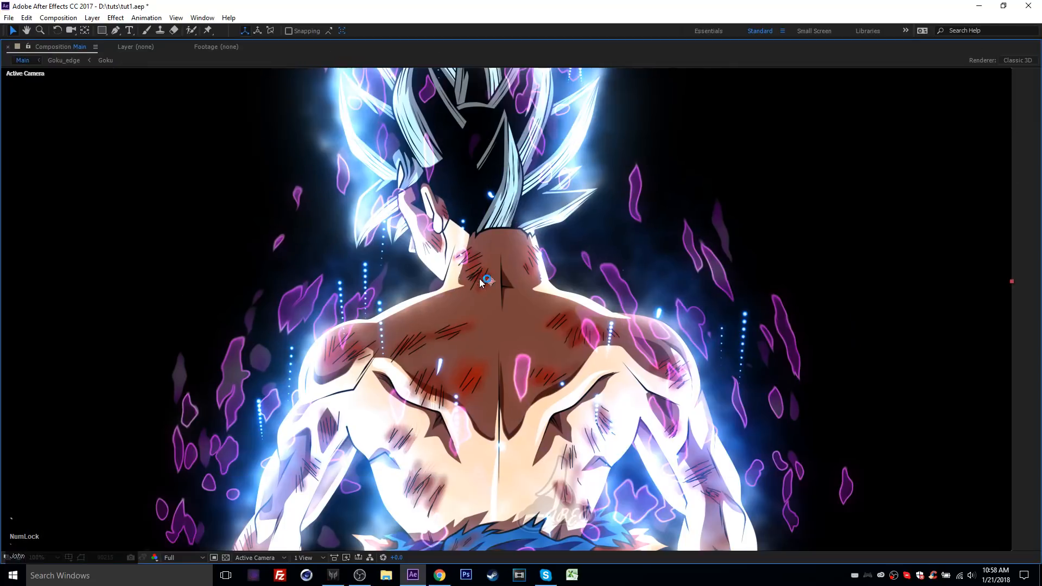
left_click(440, 575)
left_click(439, 576)
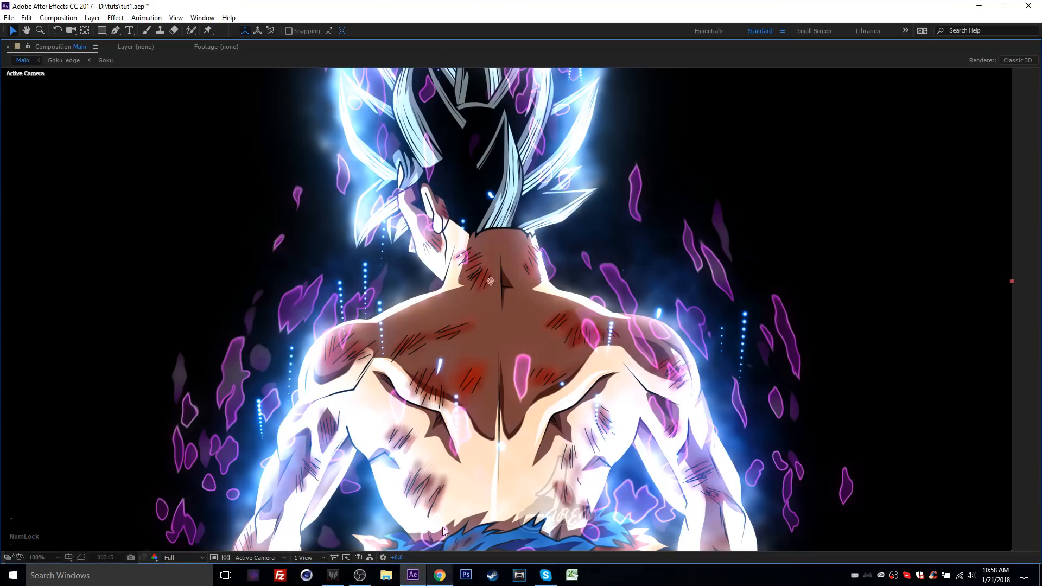
key("grave")
Set the Blobs_edges layer's opacity to 35%.
left_click(157, 481)
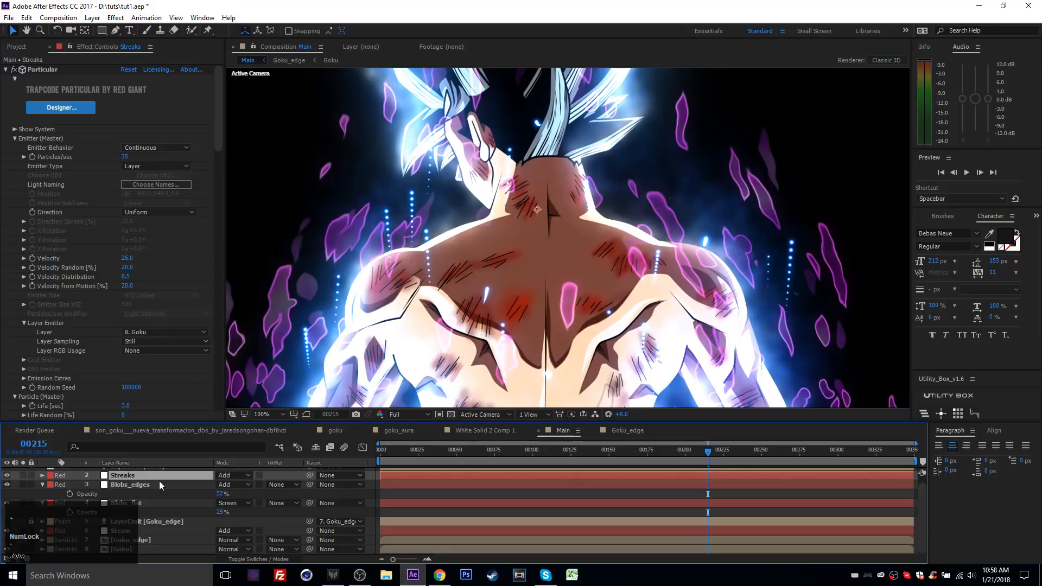
left_click(224, 493)
type("35")
key("Return")
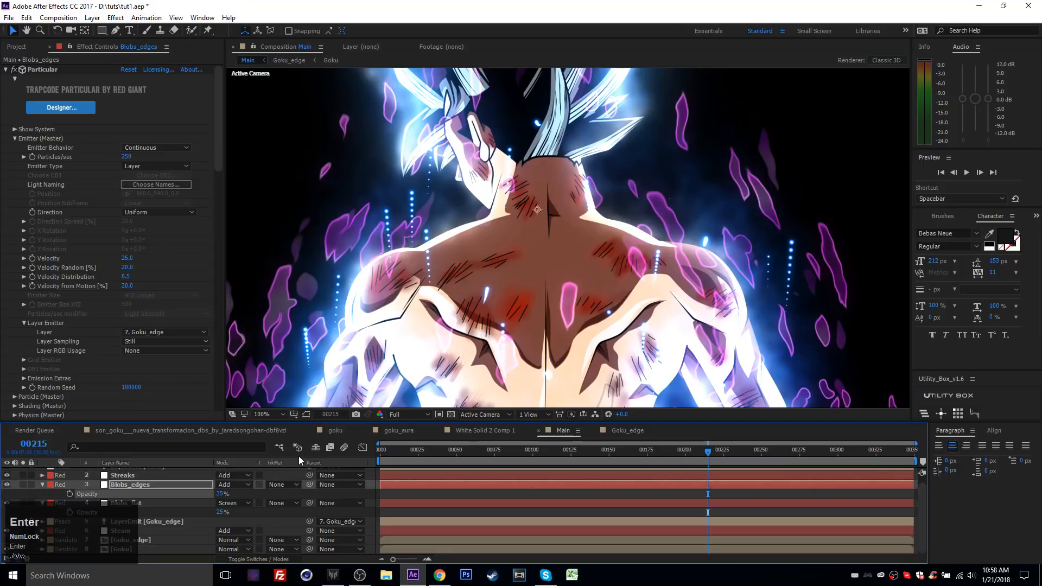
Set the Blobs_flat layer's opacity to 18% and inspect the full composite in an enlarged view.
type("18")
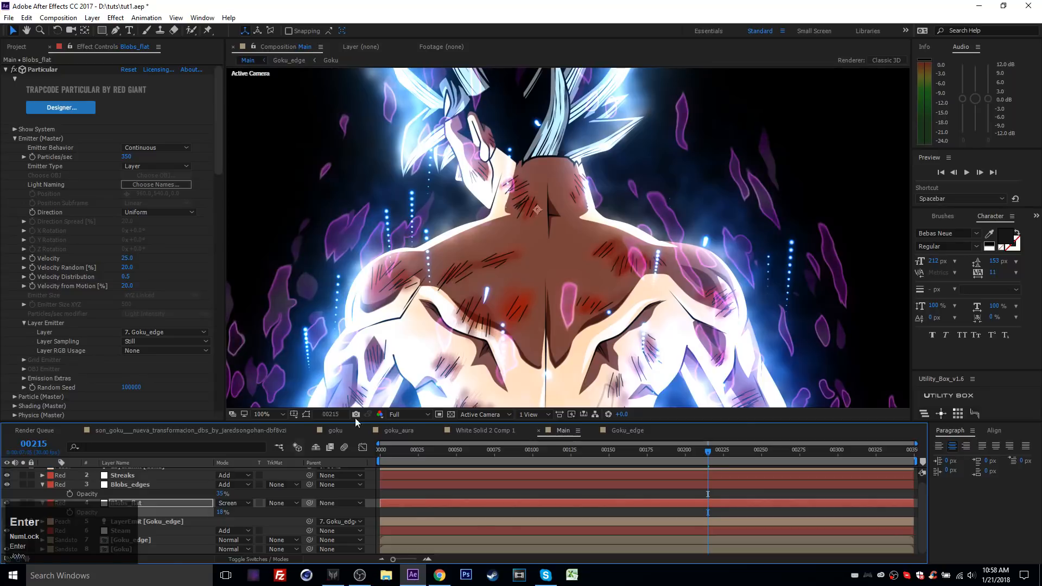
key("grave")
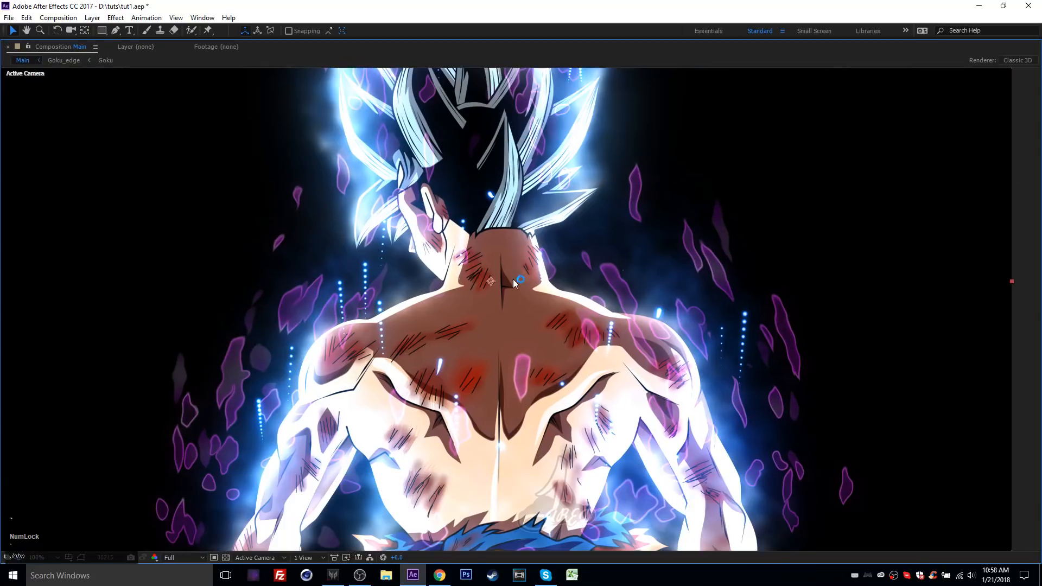
scroll(855, 275, "down", 1)
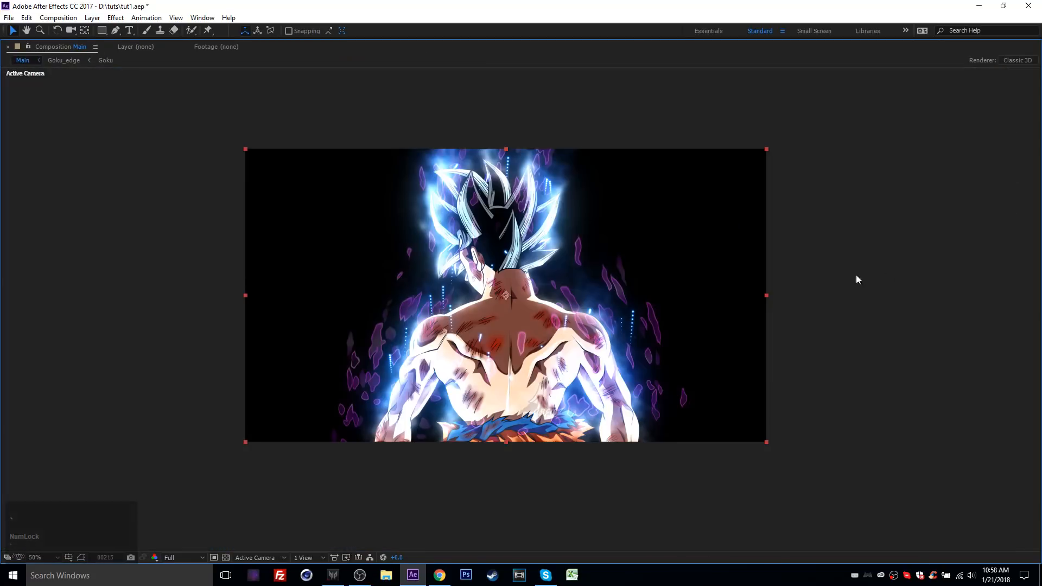
left_click(856, 274)
scroll(503, 308, "up", 1)
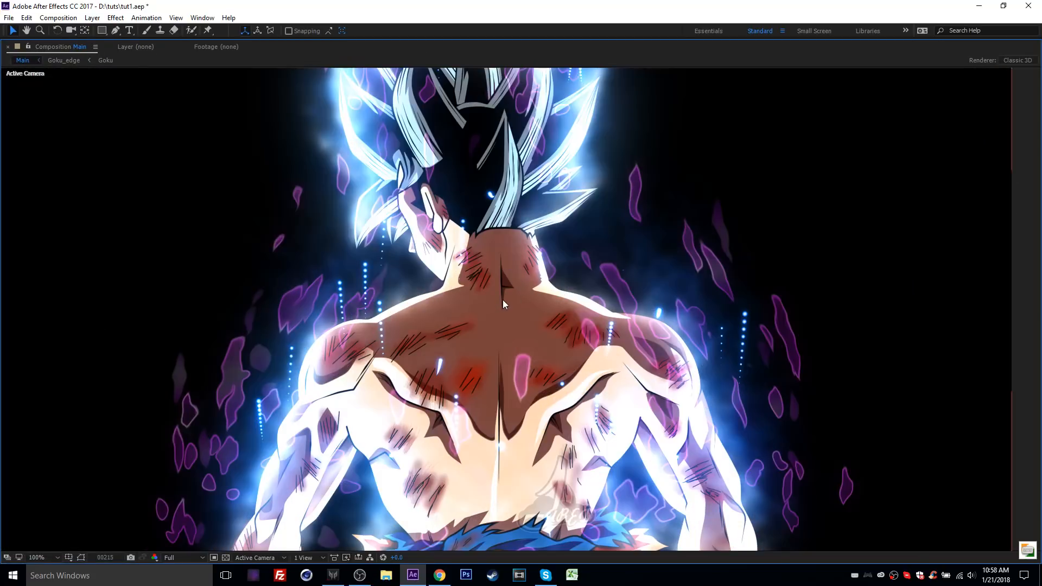
key("grave")
key("grave")
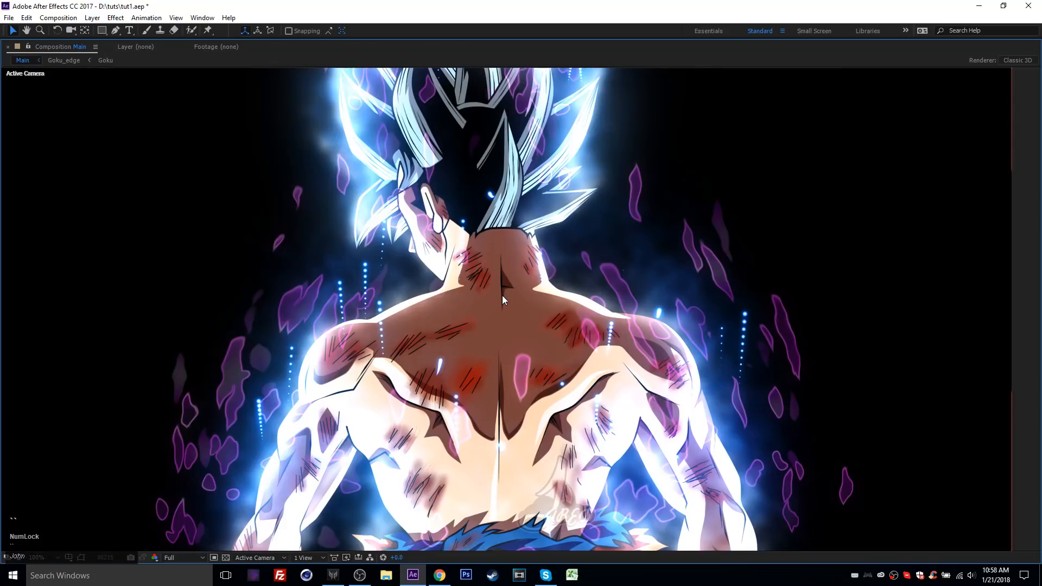
key("grave")
key("grave")
scroll(513, 280, "down", 2)
key("grave")
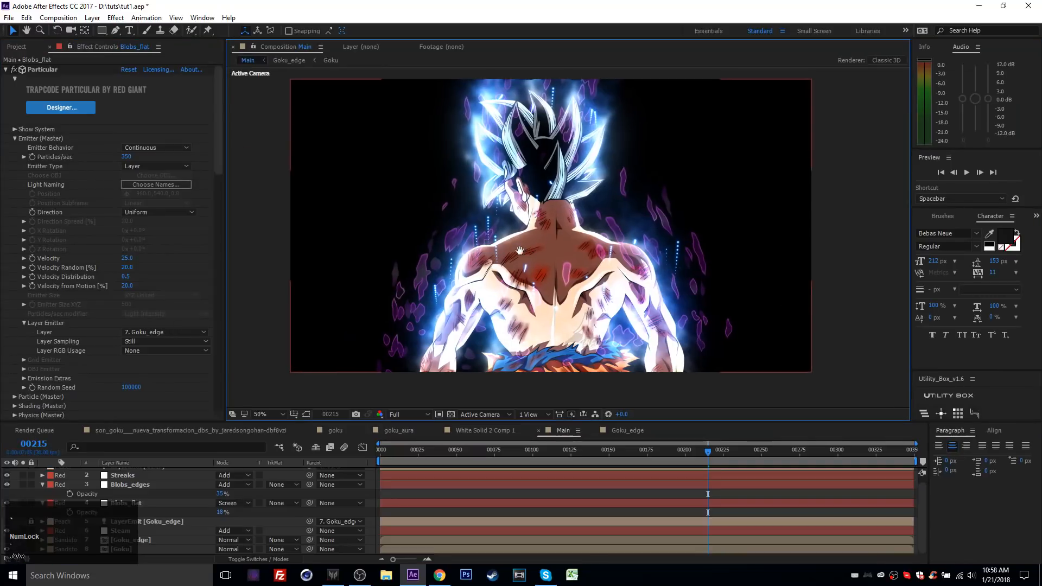
left_click_drag(519, 250, 516, 256)
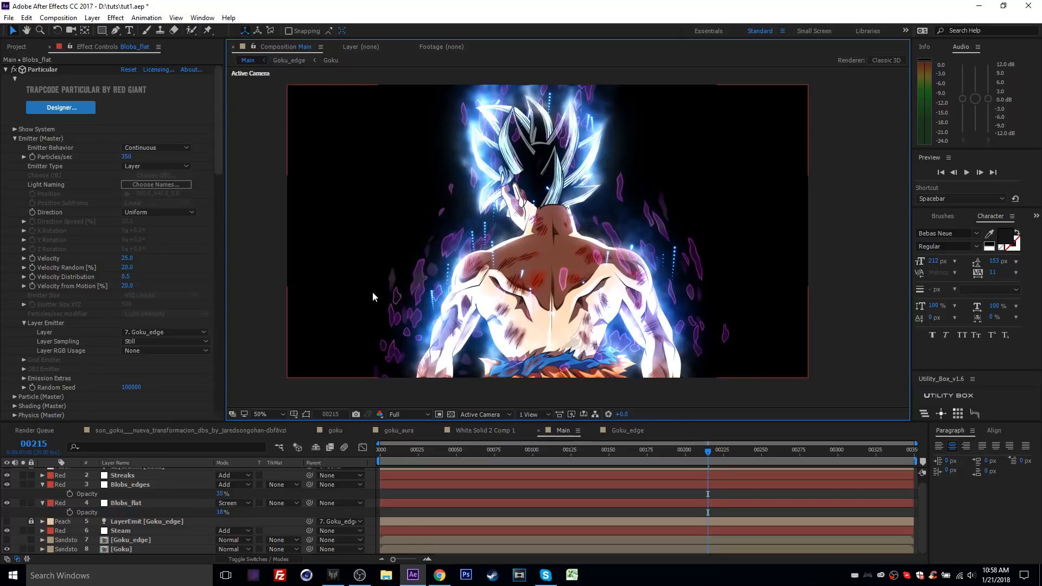
Open the Goku composition from the project and move the current time to frame 130.
left_click(18, 48)
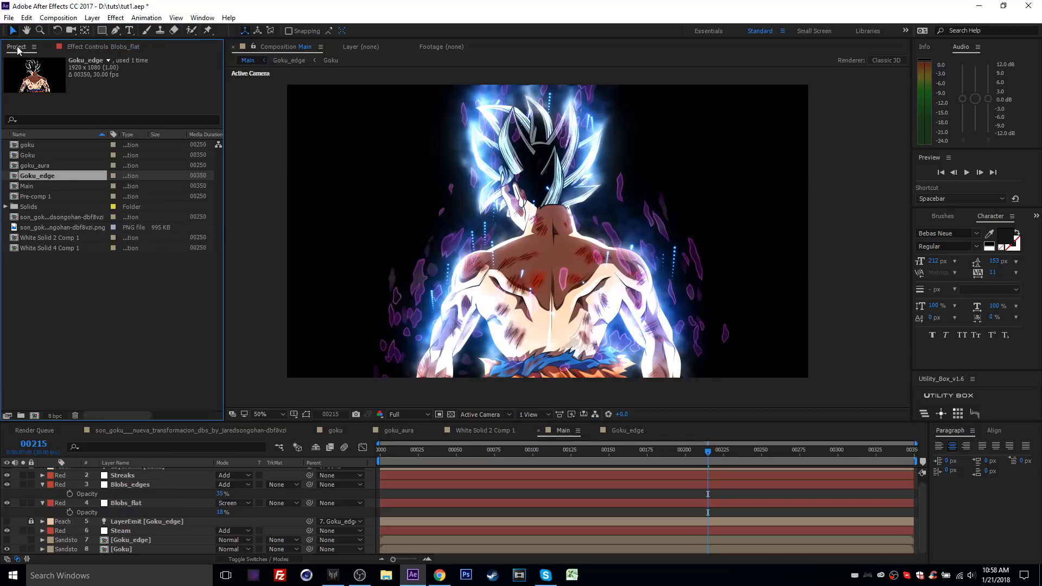
double_click(37, 154)
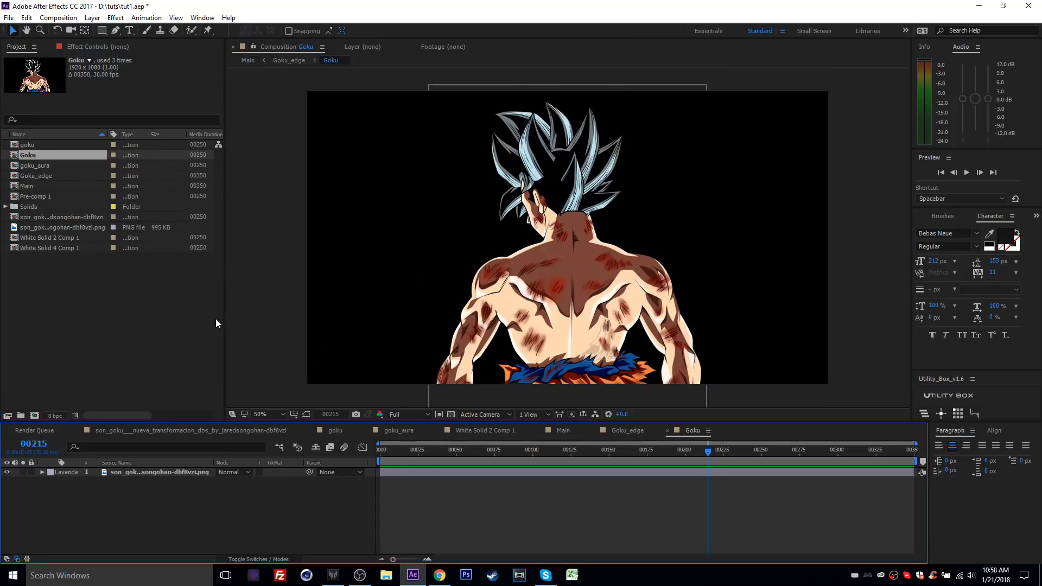
left_click_drag(560, 455, 579, 462)
Switch to Chrome and change the Google image search to "krillin png".
left_click(439, 575)
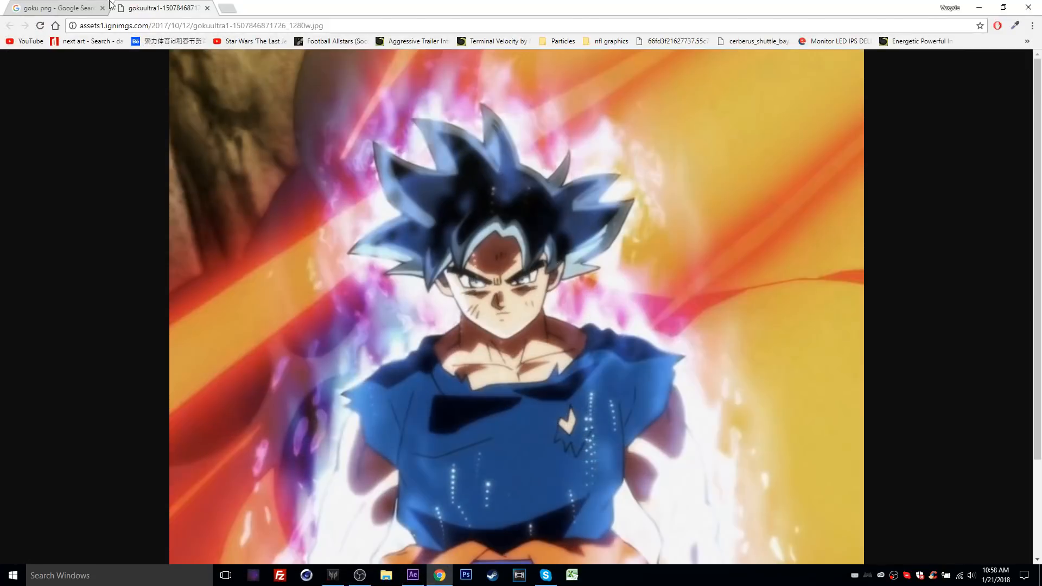
left_click(110, 4)
scroll(108, 76, "up", 5)
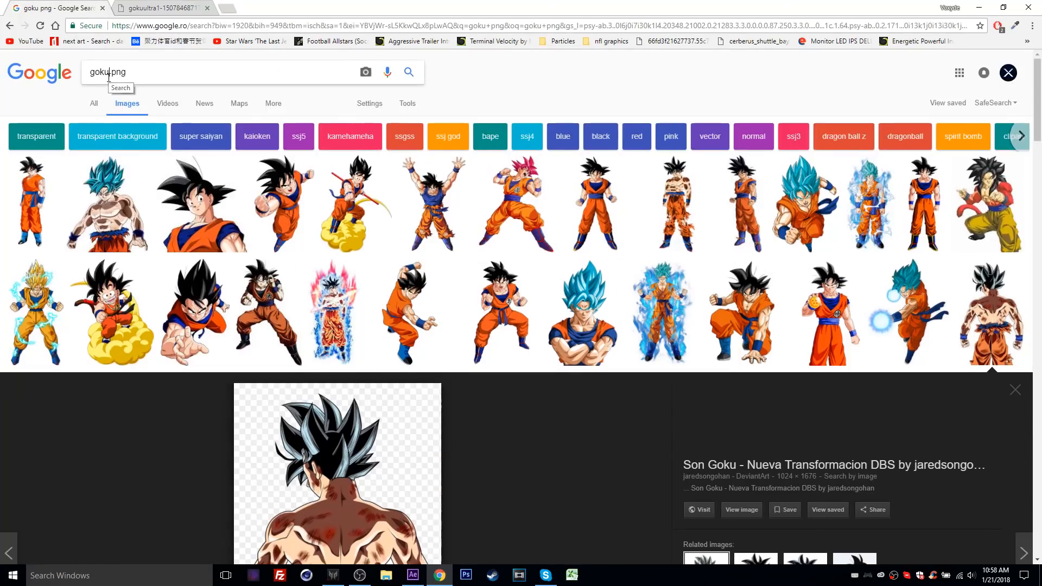
left_click_drag(109, 77, 76, 71)
type("krillin")
key("Return")
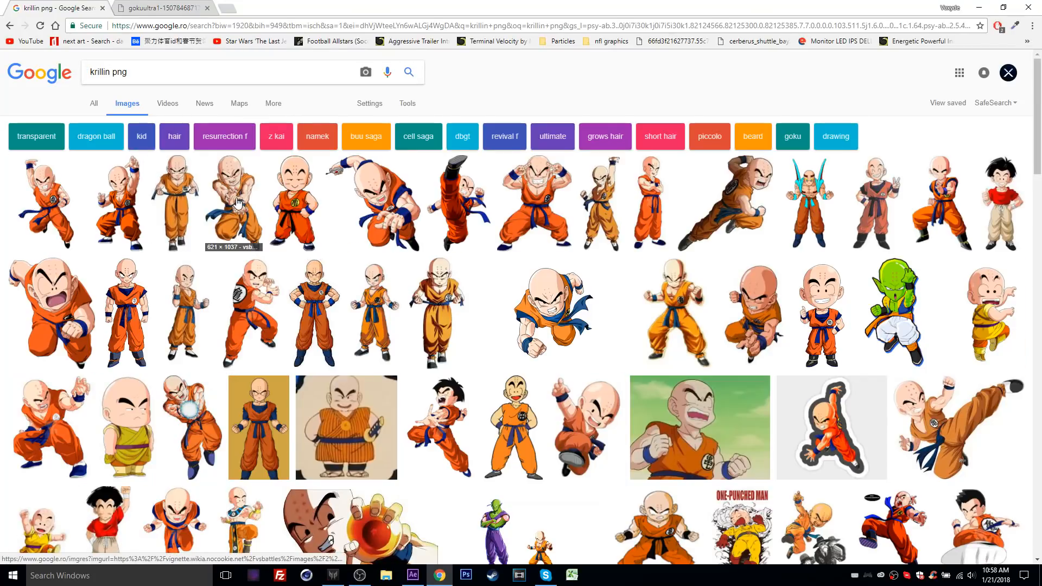
Open the result of Krillin standing with hands on hips and save it to the Desktop as PNG image Krillin_(Dragon_Ball)_Gi.
left_click(293, 202)
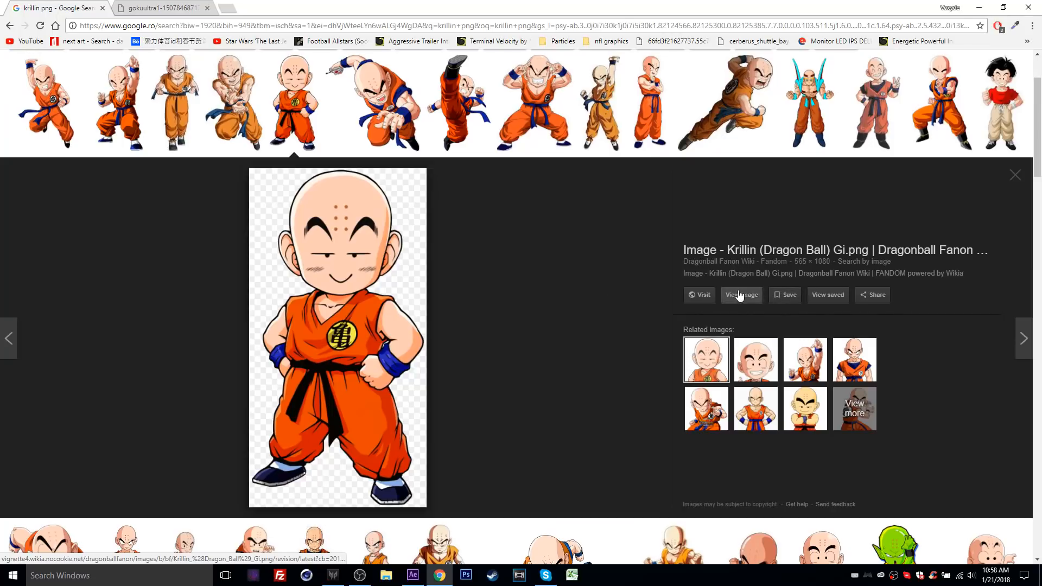
right_click(340, 262)
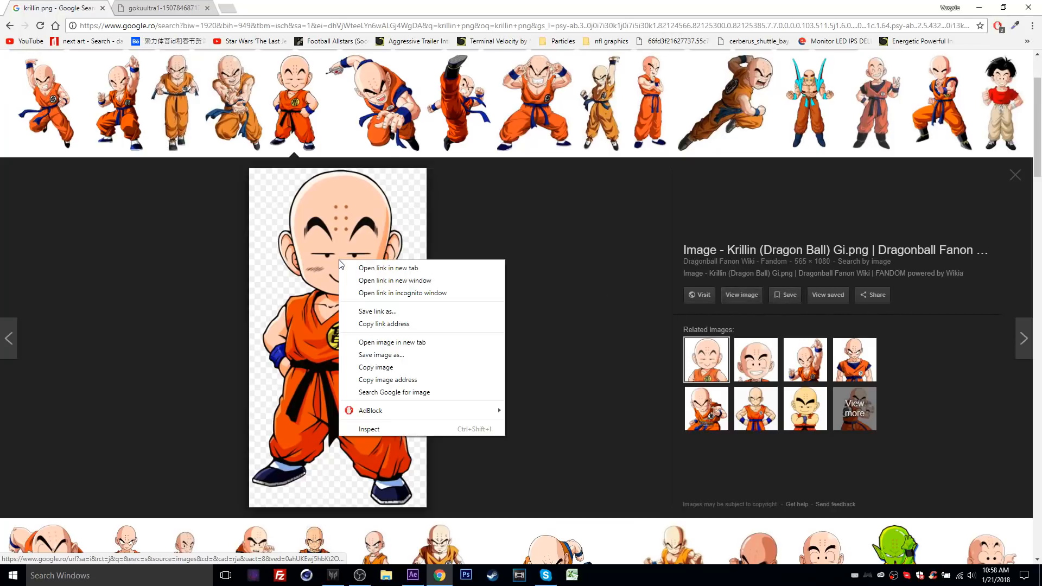
left_click(383, 354)
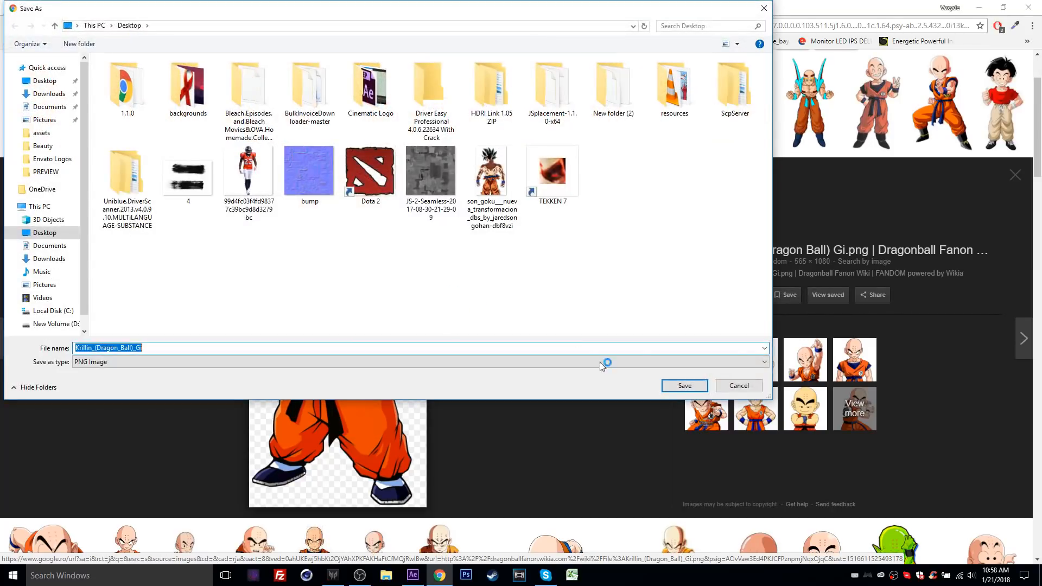
left_click(685, 386)
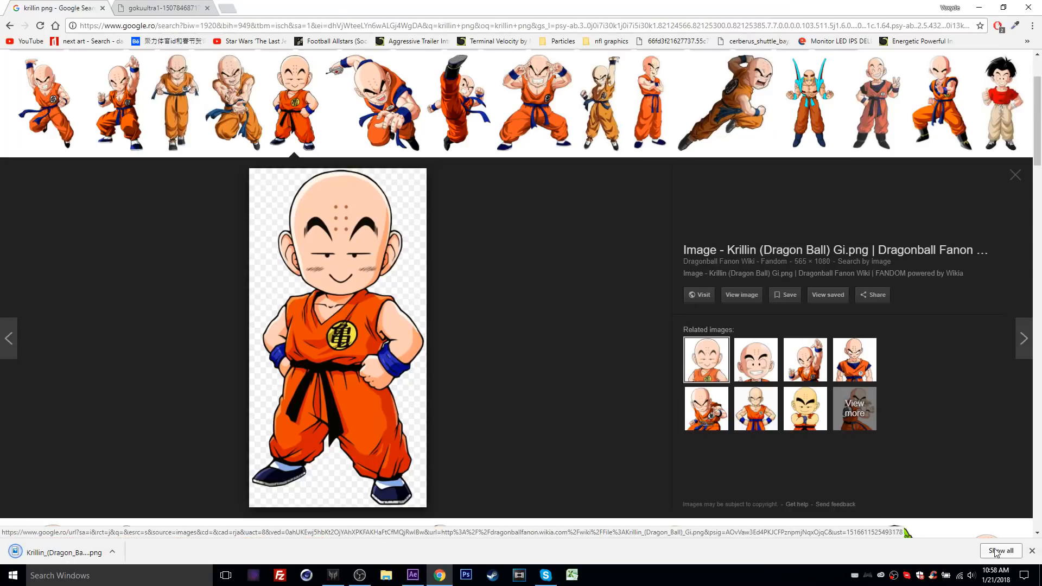
Locate the downloaded Krillin image in its Desktop folder and import it into the After Effects project.
left_click(999, 549)
left_click(422, 156)
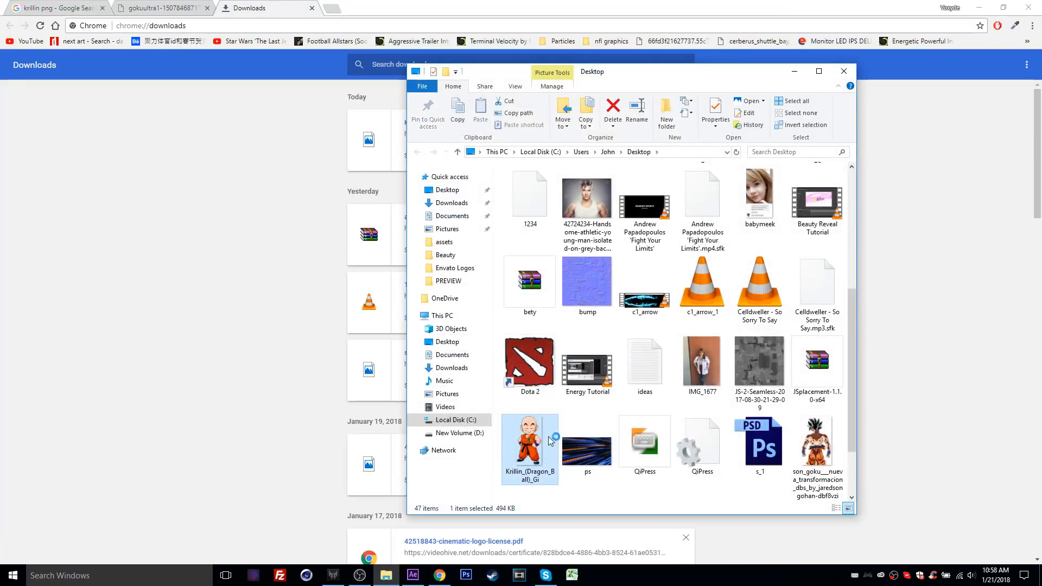
left_click_drag(530, 402, 72, 301)
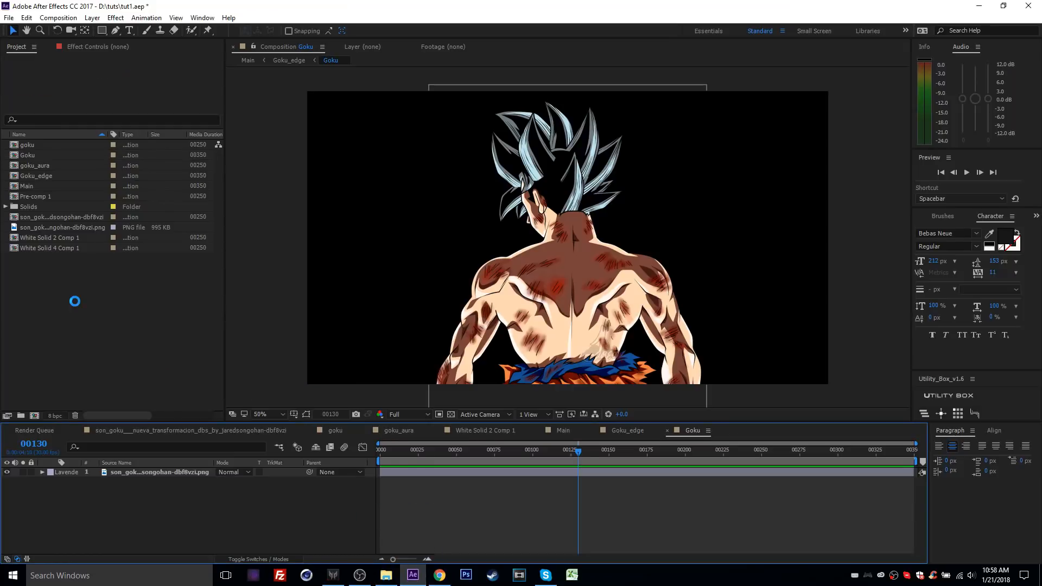
Add the Krillin image above the Goku image in the Goku composition, hide the Goku image layer and move Krillin lower in the frame.
left_click_drag(28, 186, 112, 474)
left_click(7, 482)
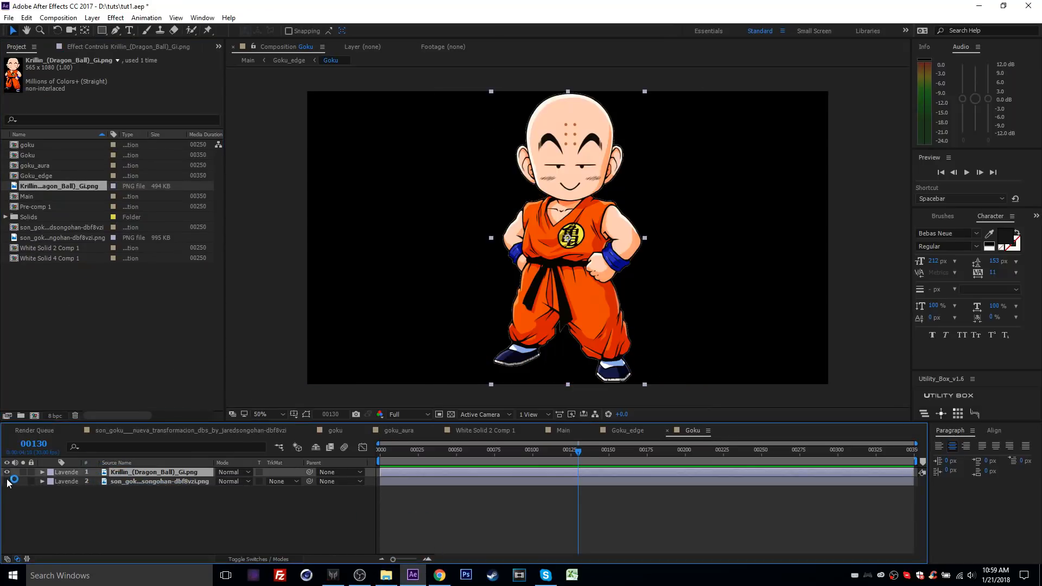
left_click_drag(562, 248, 561, 298)
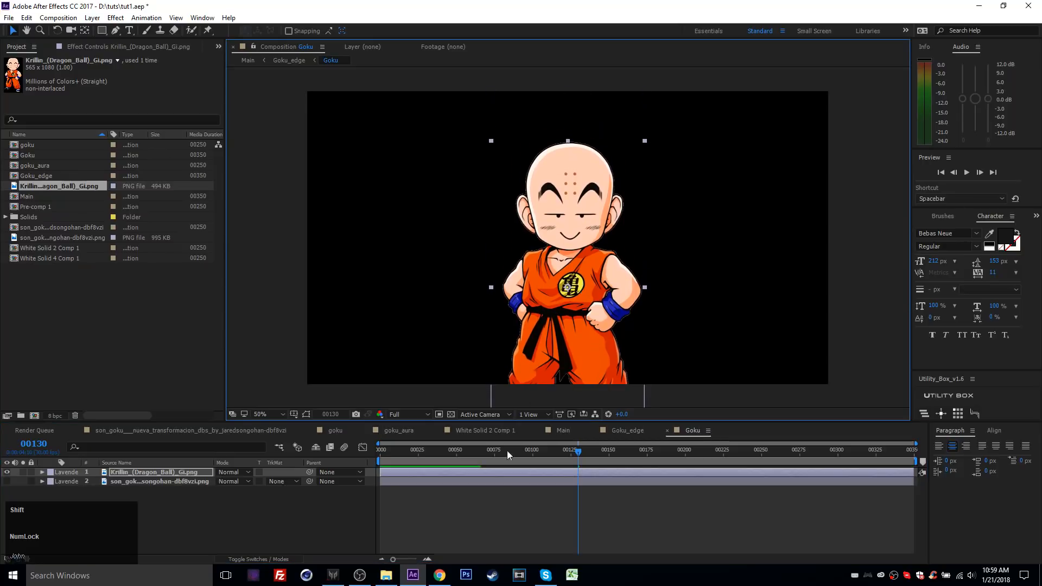
left_click(261, 507)
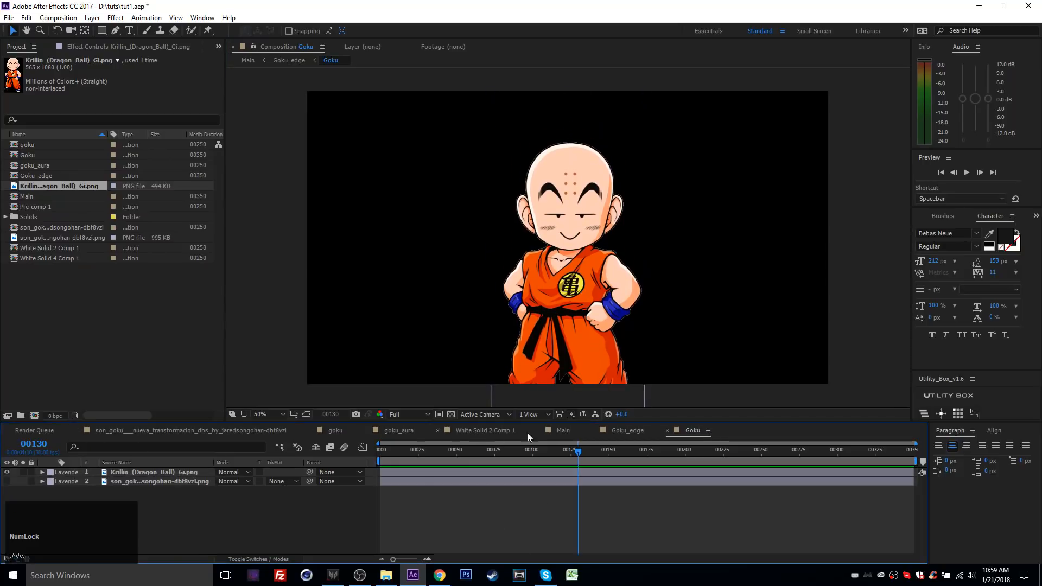
Return to the Main composition and inspect the aura around Krillin in an enlarged view.
left_click(558, 431)
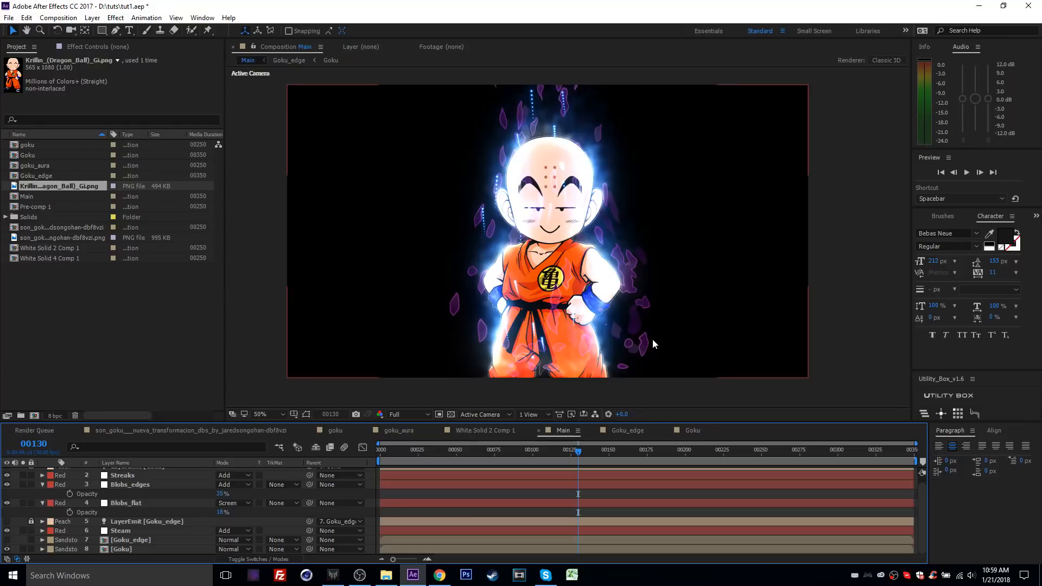
scroll(562, 290, "up", 1)
key("grave")
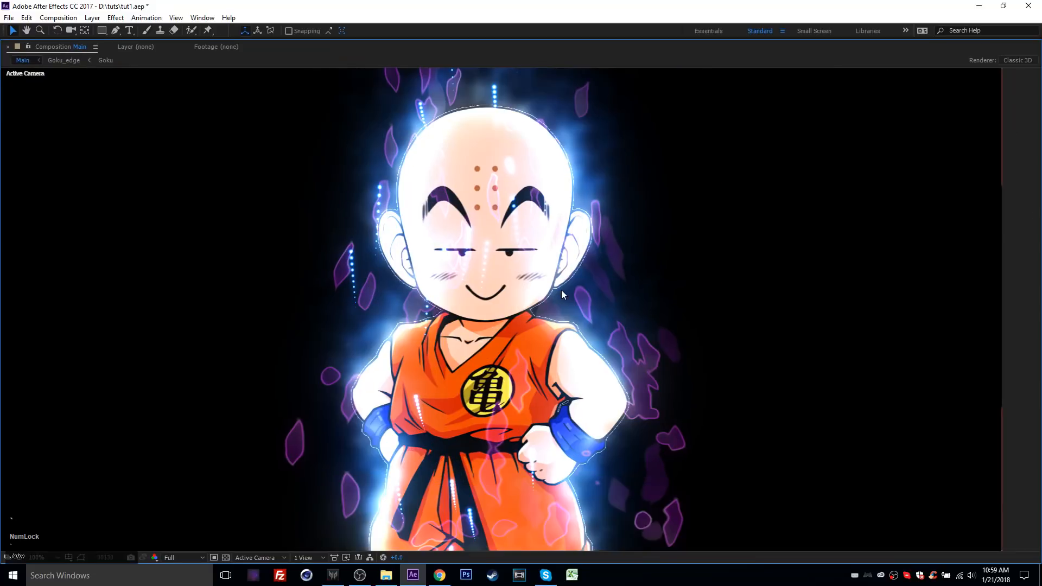
scroll(561, 290, "down", 4)
key("grave")
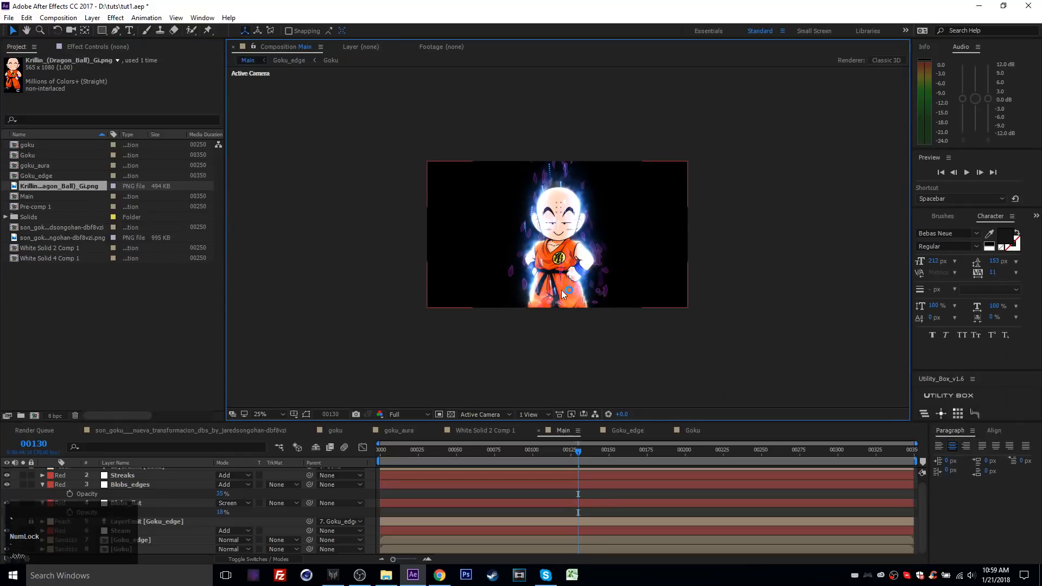
scroll(571, 250, "up", 2)
Collapse the opacity properties shown under the Blobs_edges and Blobs_flat layers.
left_click(420, 493)
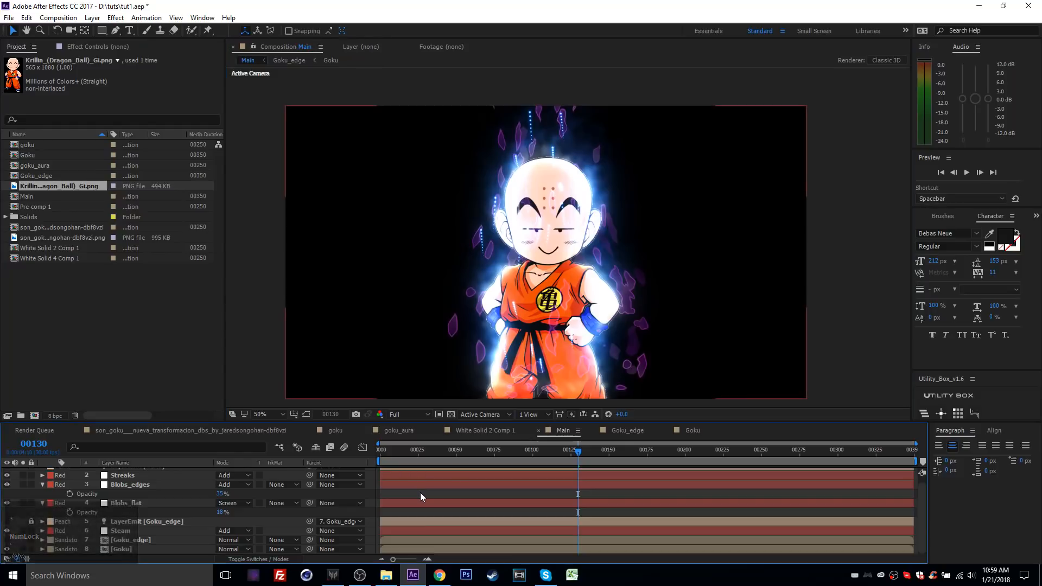
key("t")
key("m")
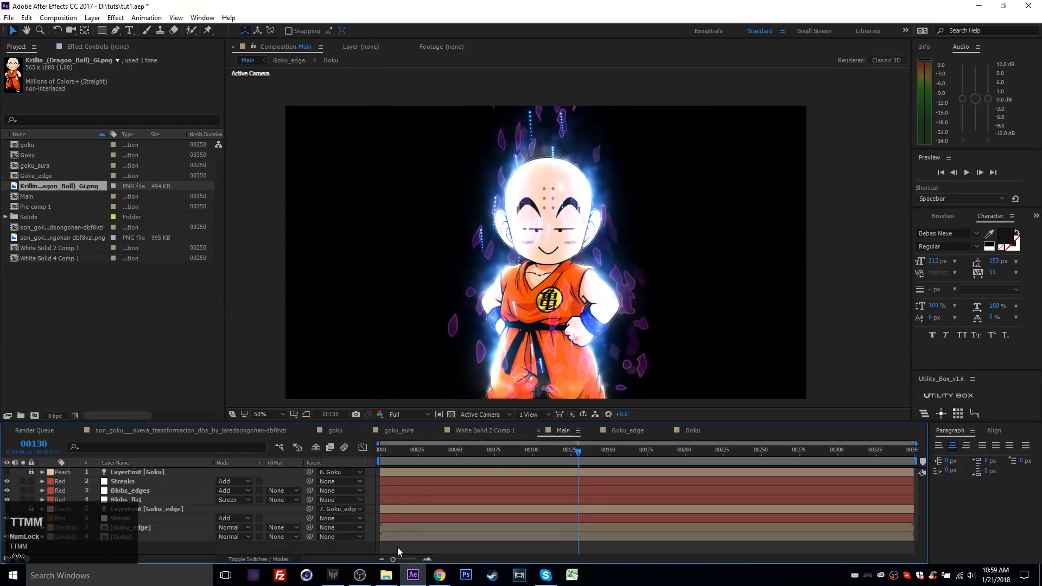
left_click(359, 576)
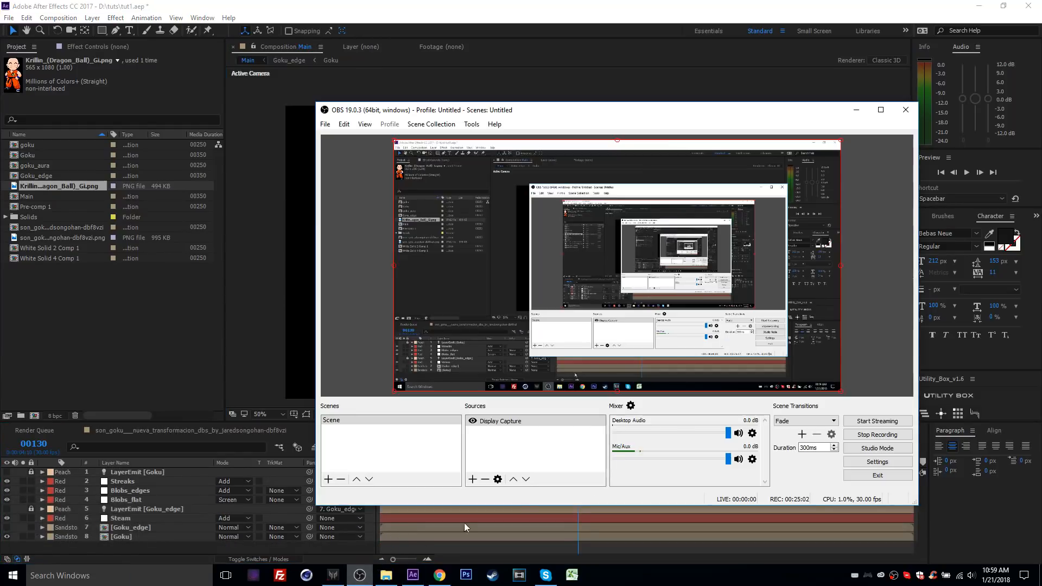